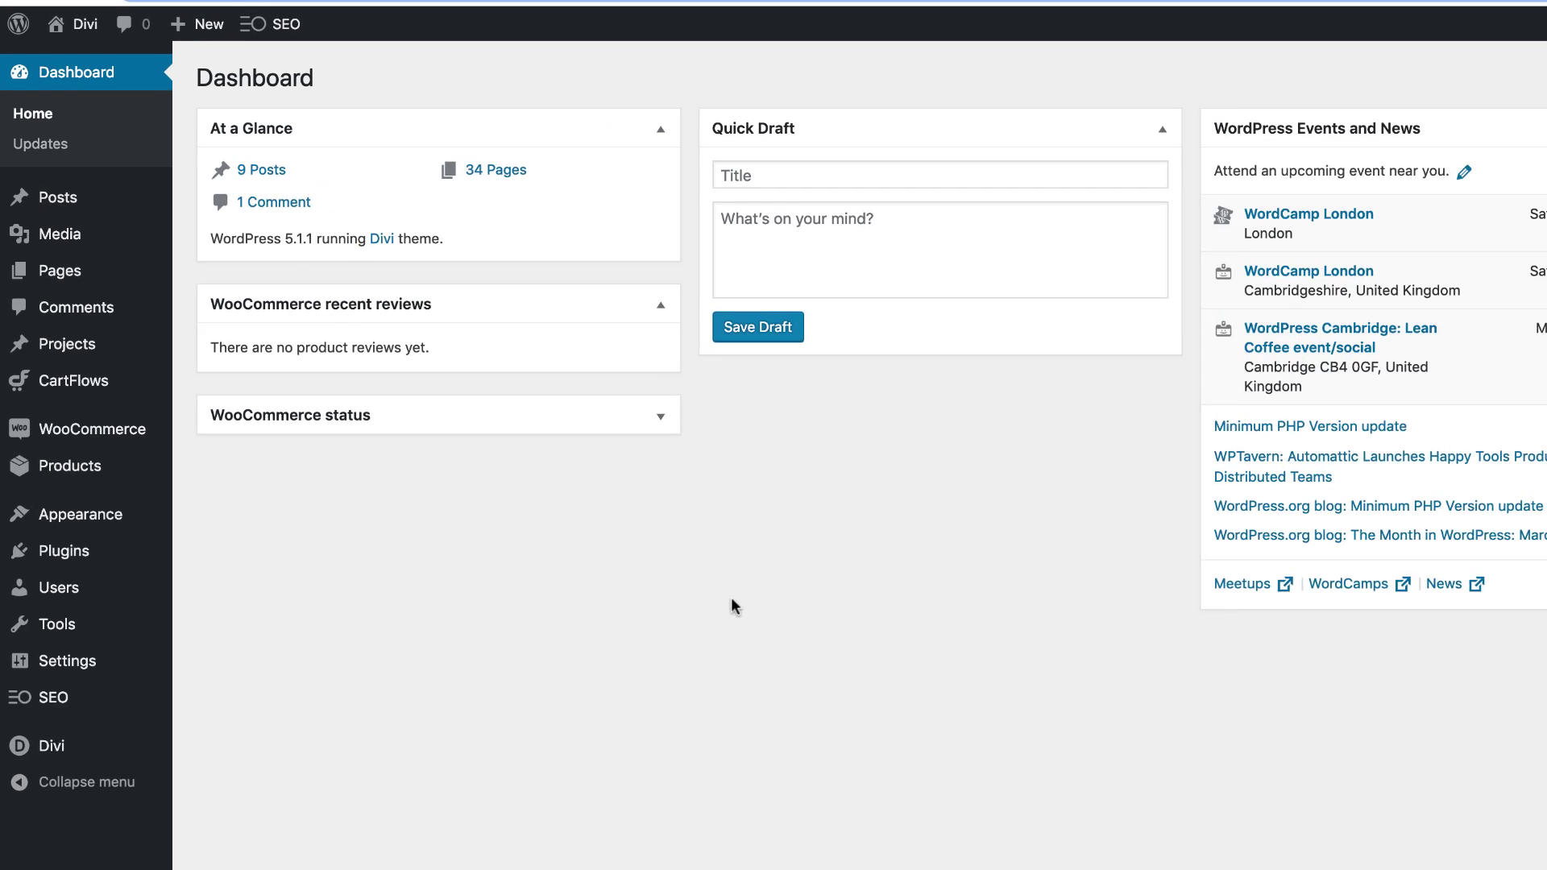
# Create a new page titled "Reveal Column Content" and build it with the Divi Builder.
pyautogui.moveTo(62, 275)
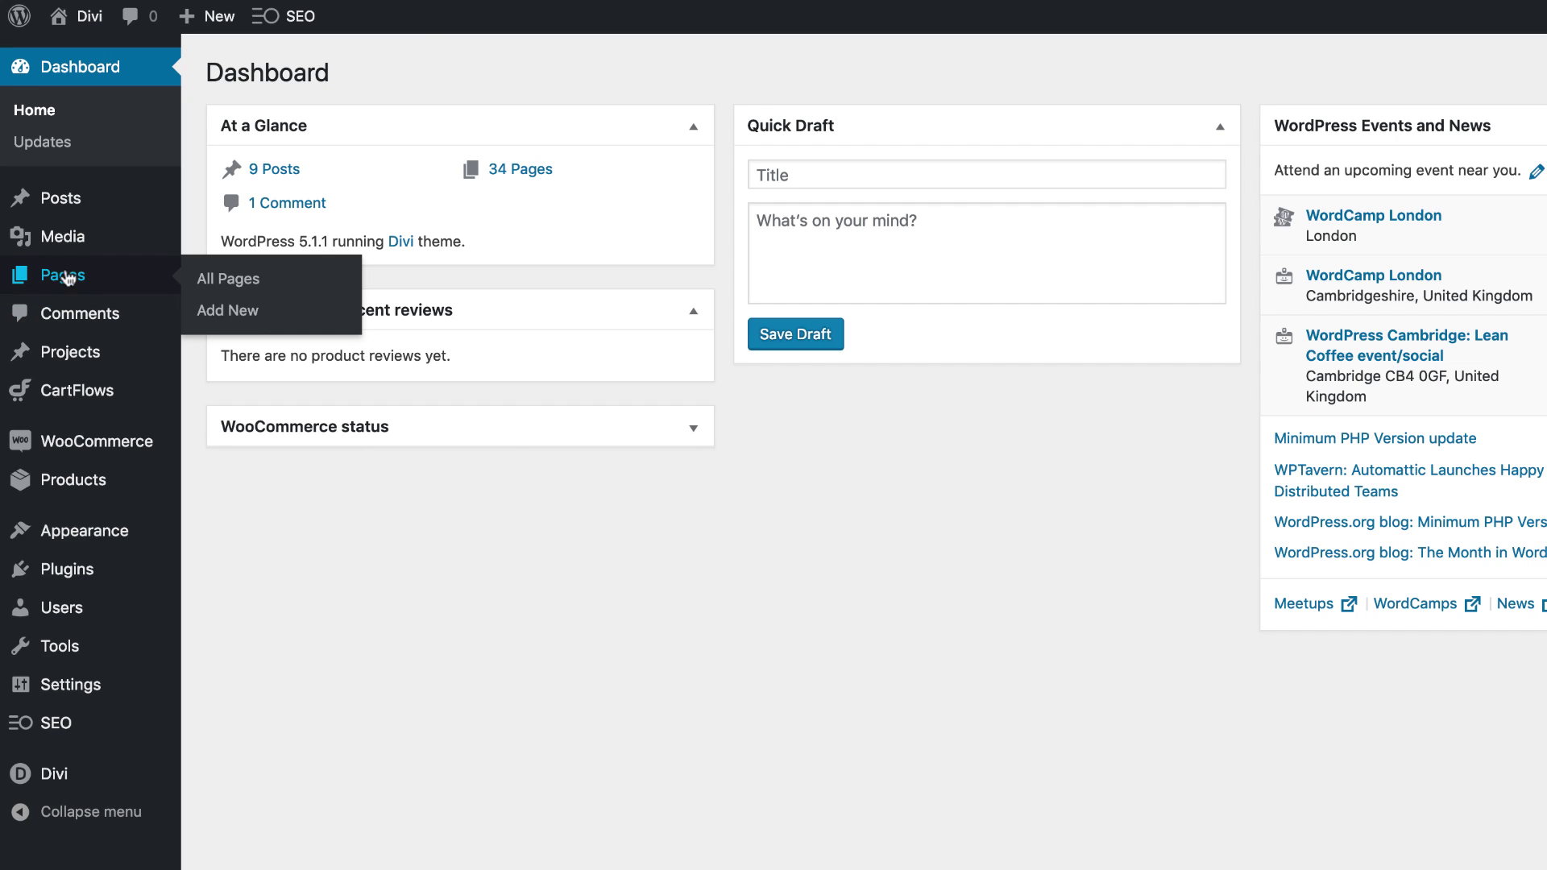
pyautogui.click(223, 312)
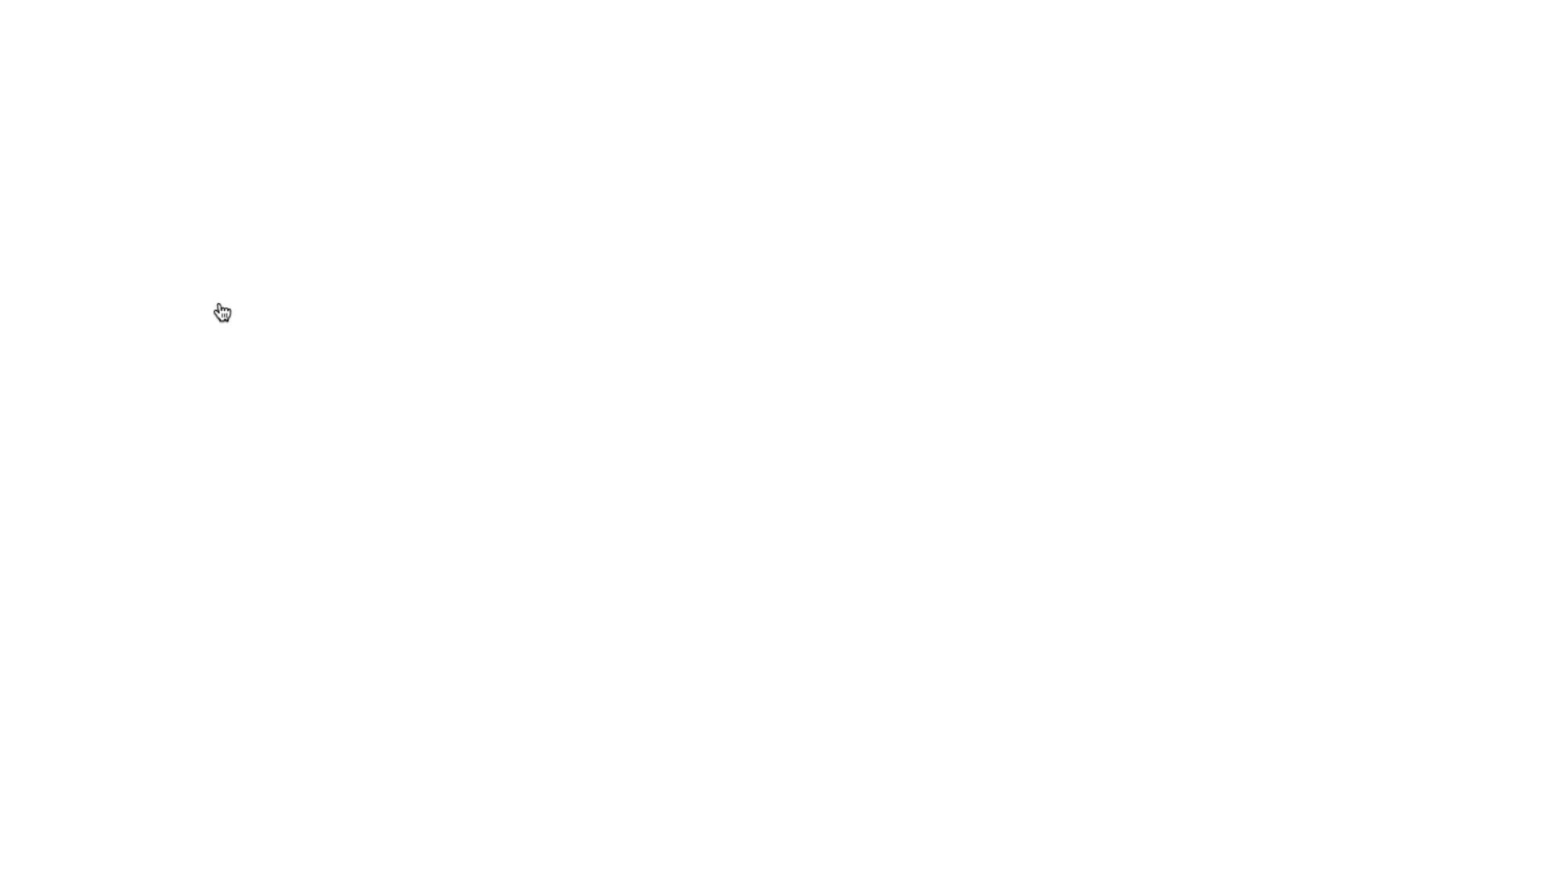
pyautogui.click(815, 216)
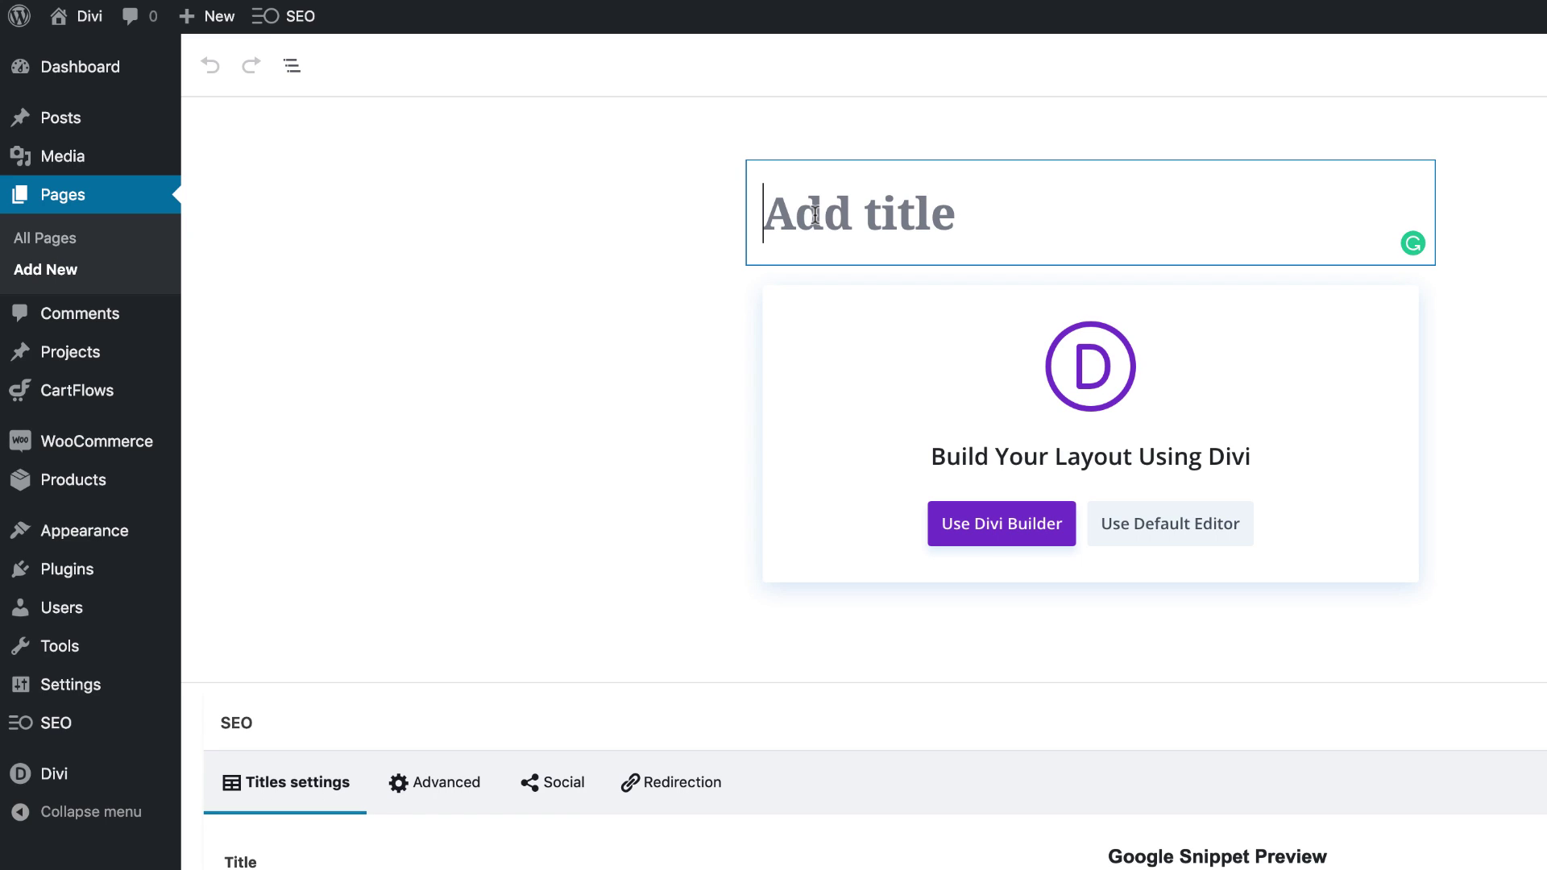
pyautogui.write('Reveal Column Content')
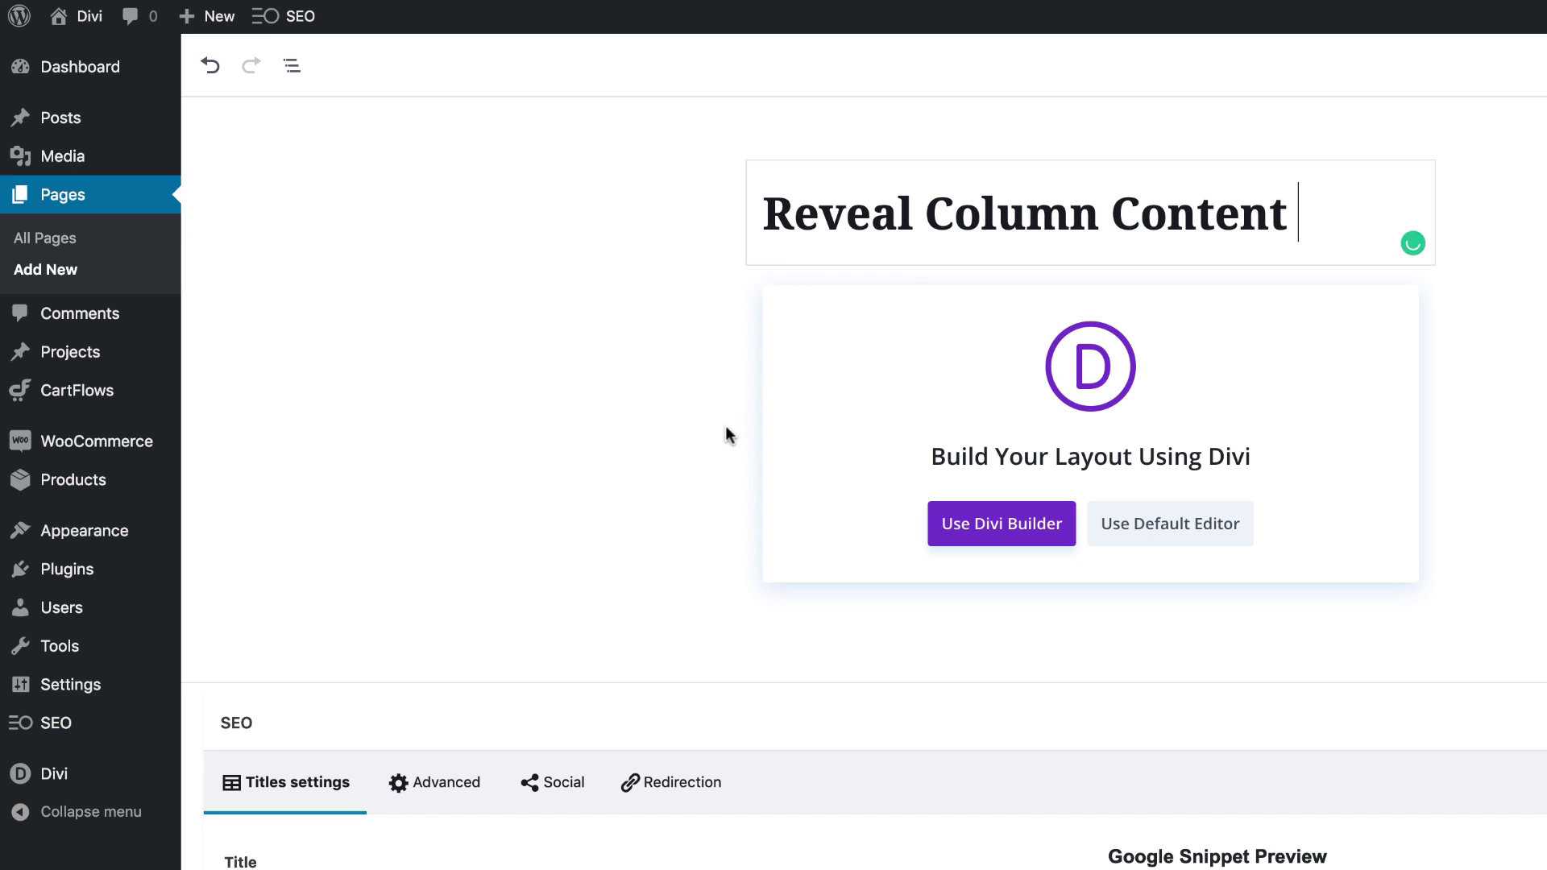
pyautogui.click(991, 532)
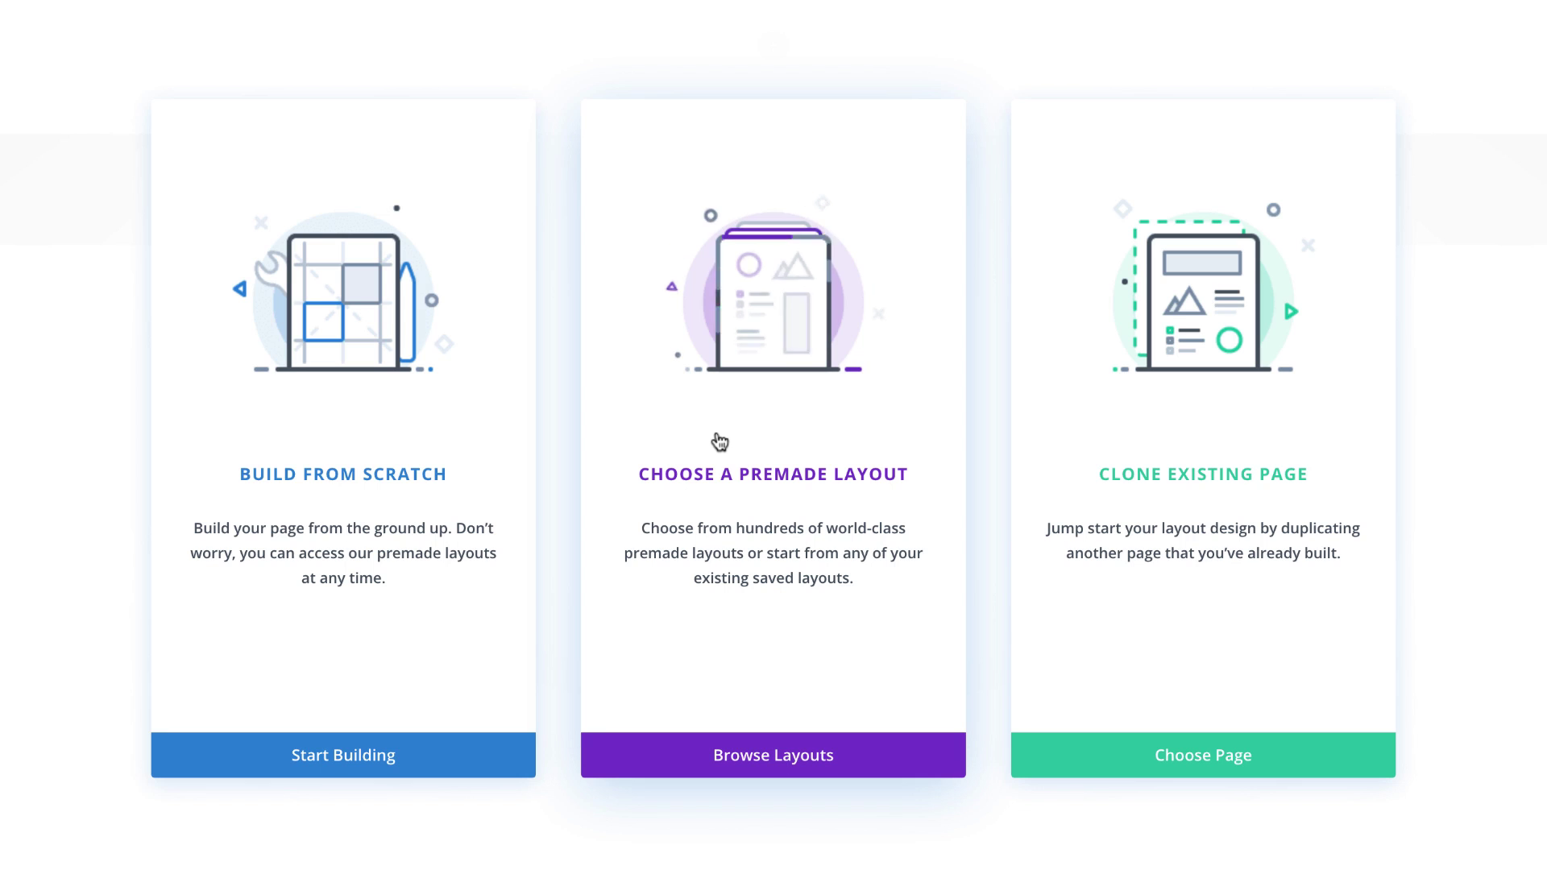
# Build the page from scratch with a row of three equal columns, without inserting a module yet.
pyautogui.click(360, 494)
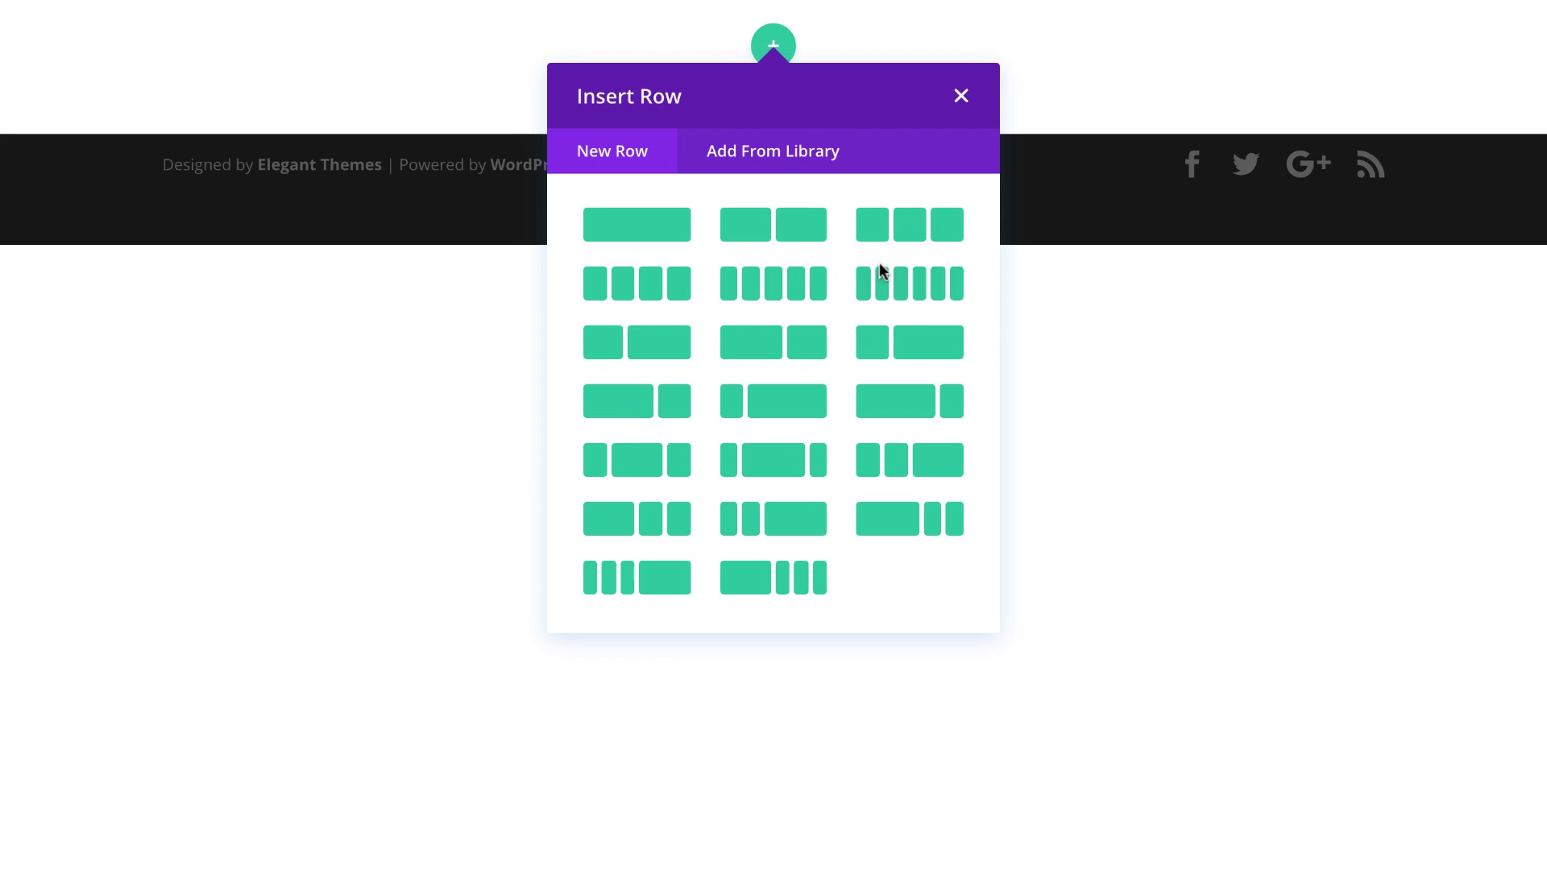
pyautogui.click(917, 232)
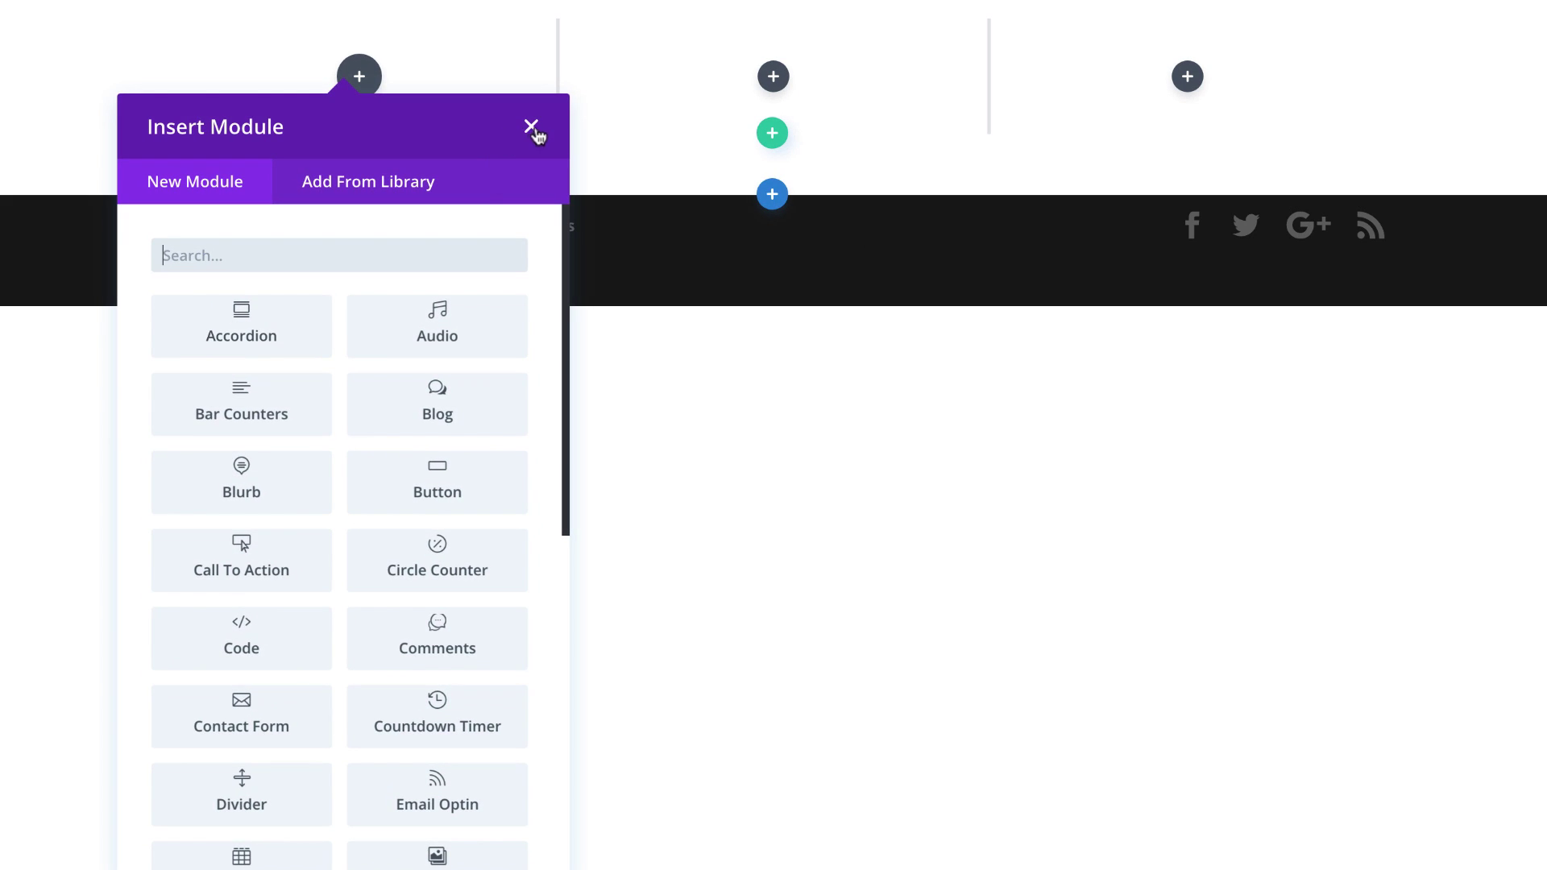
pyautogui.click(534, 128)
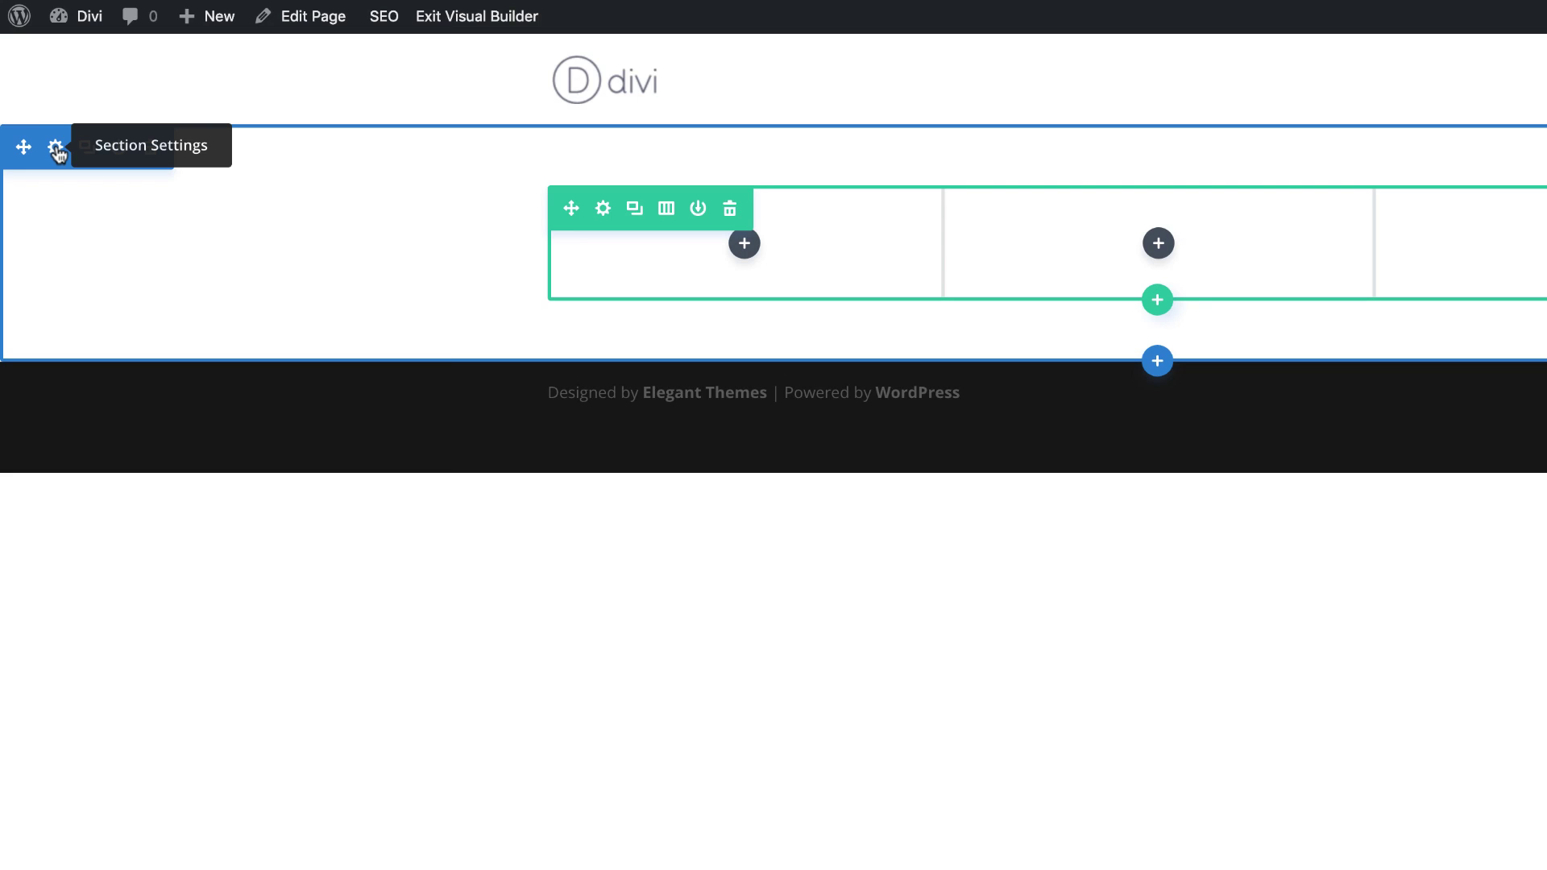
# Set the section's custom padding to 10vw at the top and 15vw at the bottom, and save the section settings.
pyautogui.click(57, 150)
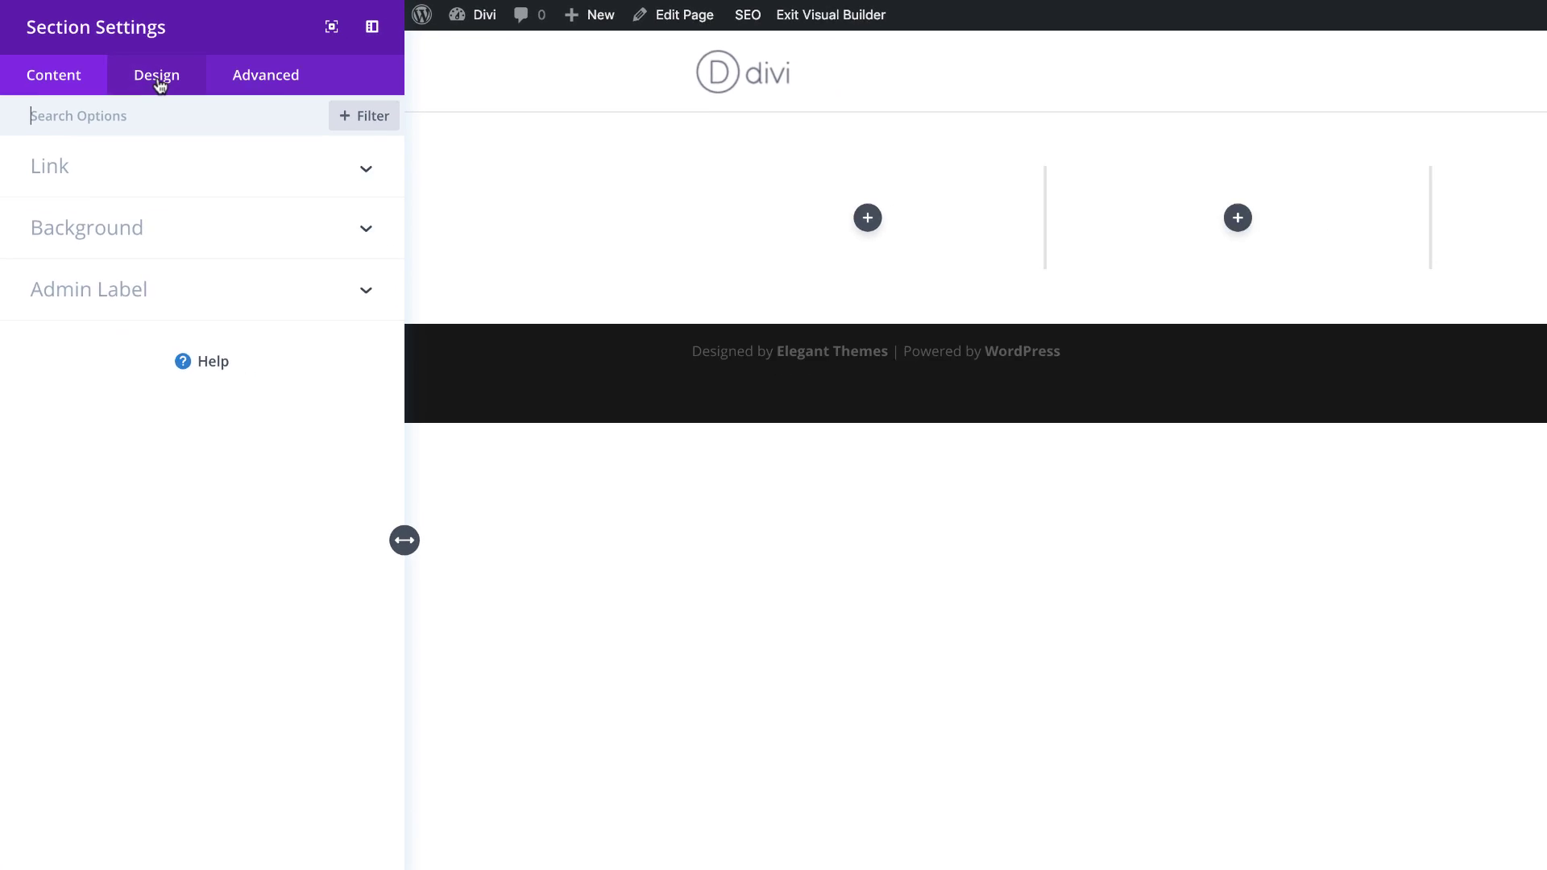
pyautogui.click(159, 84)
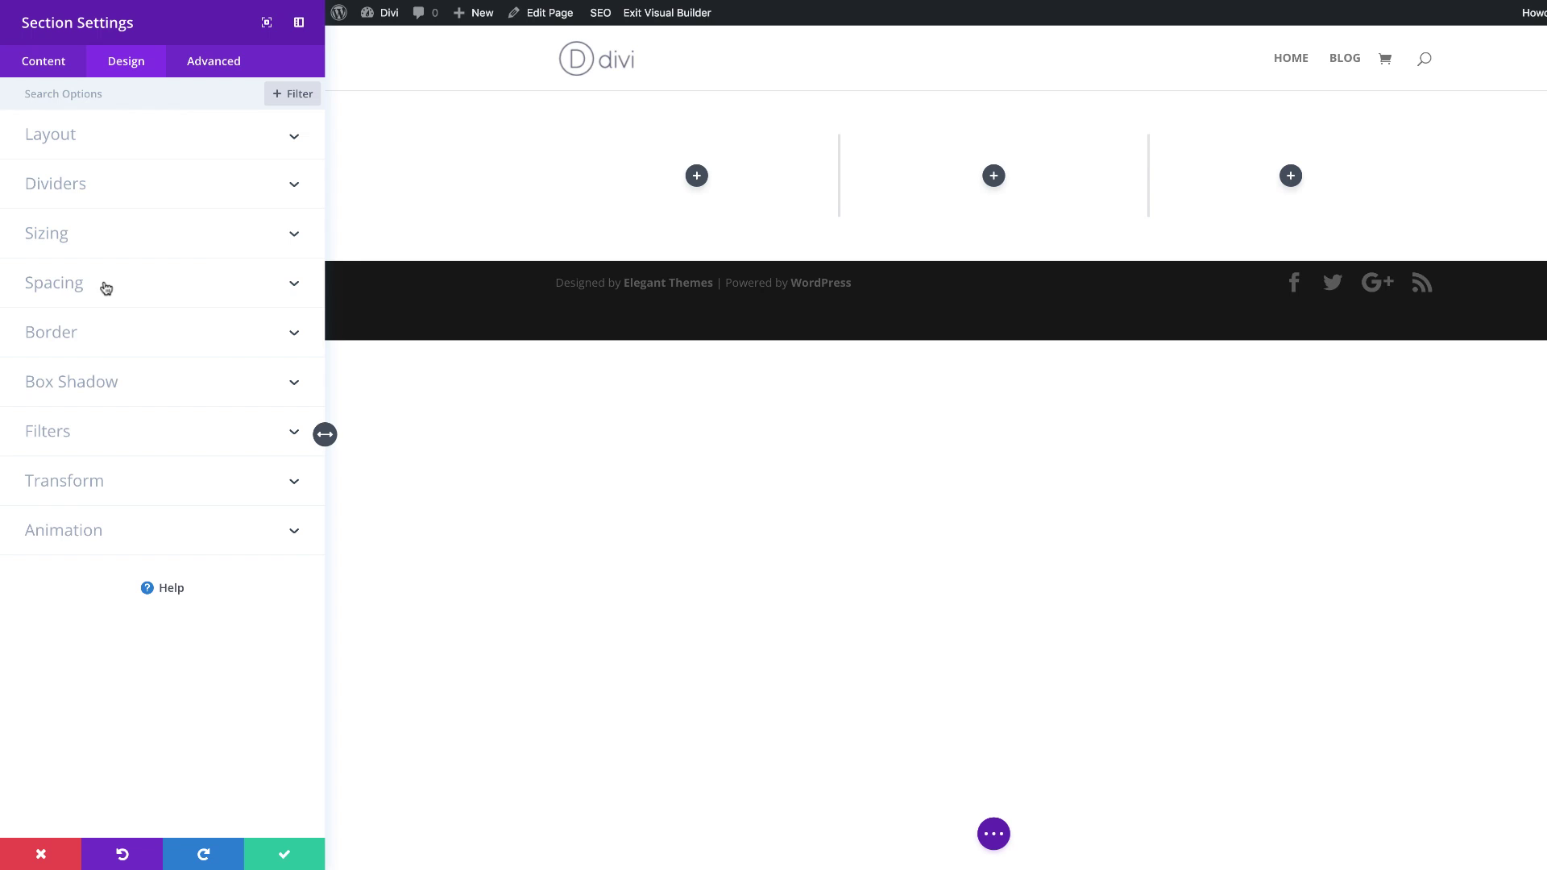
pyautogui.click(106, 288)
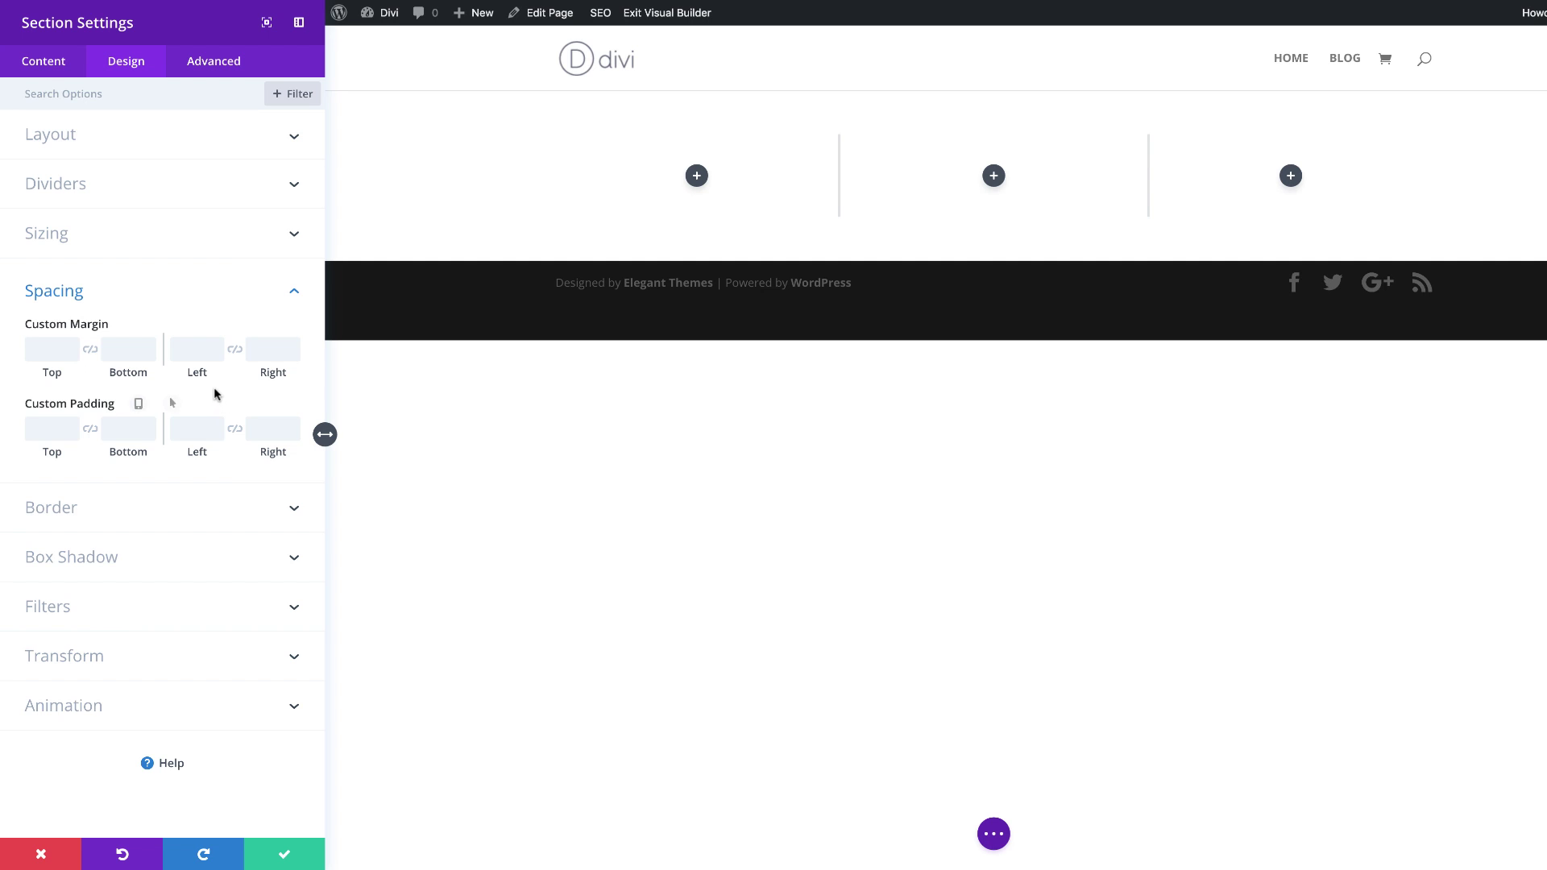
pyautogui.click(47, 429)
pyautogui.write('10vw')
pyautogui.click(125, 429)
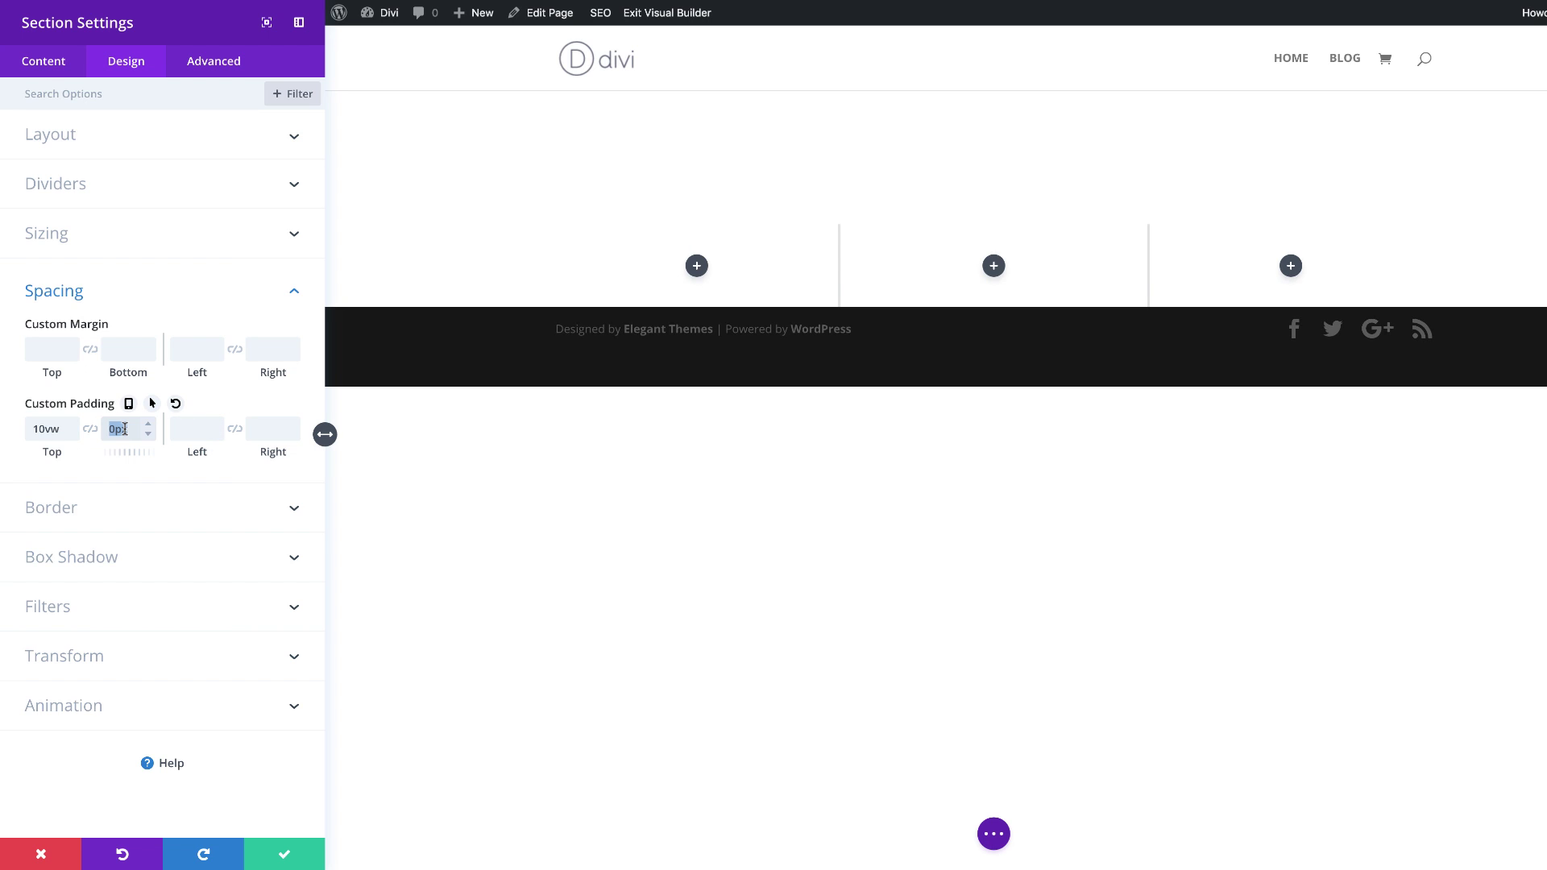
pyautogui.write('15vw')
pyautogui.click(290, 857)
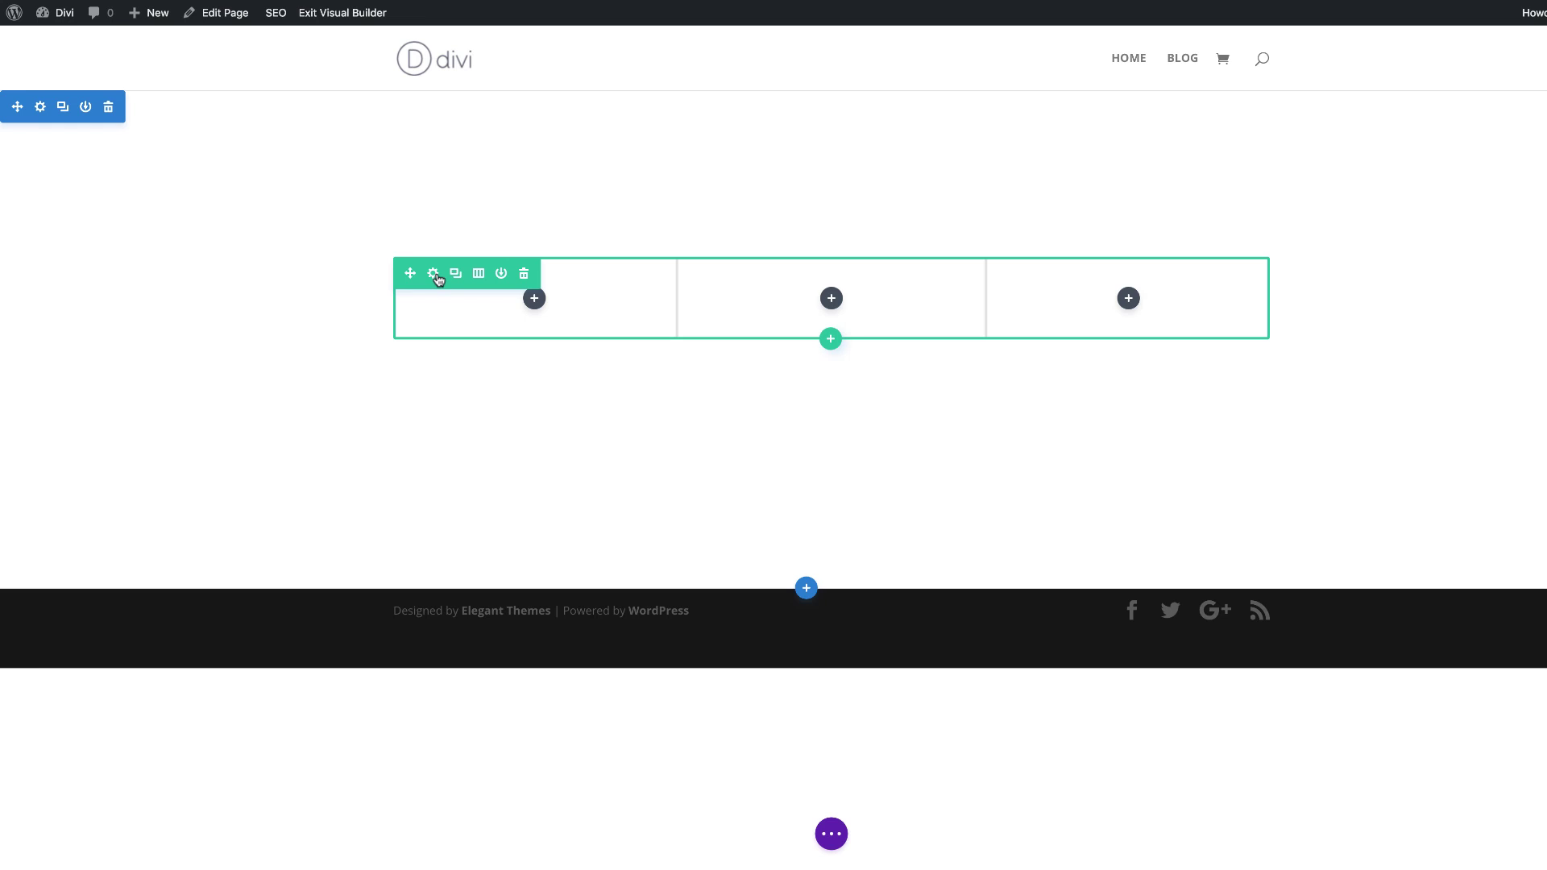
# Make the three-column row fullwidth with a custom gutter width of 1, and save the row settings.
pyautogui.click(435, 274)
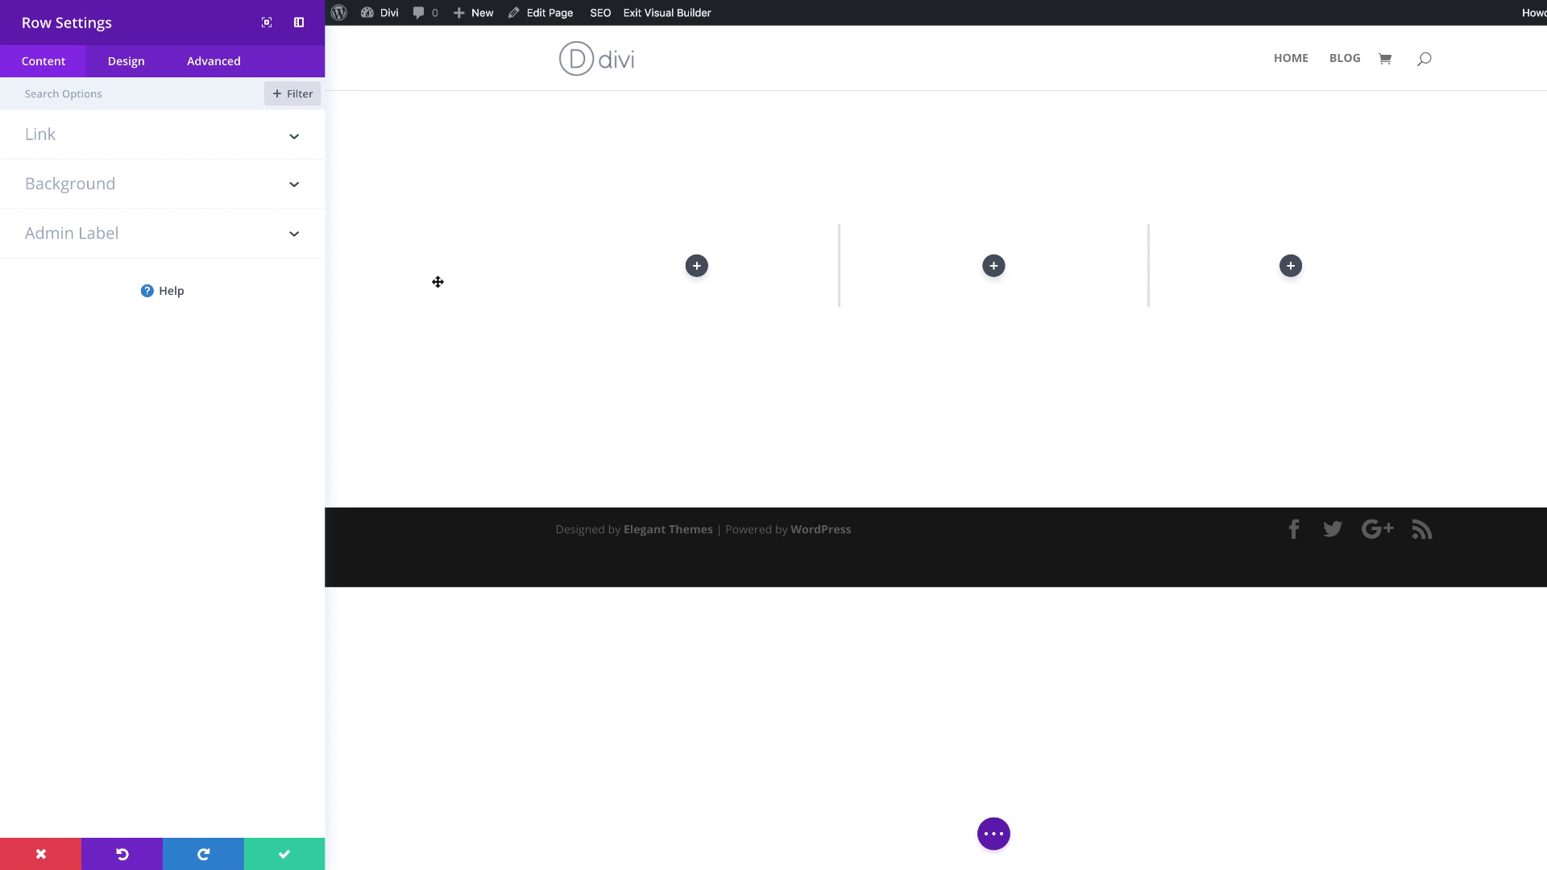
pyautogui.click(126, 61)
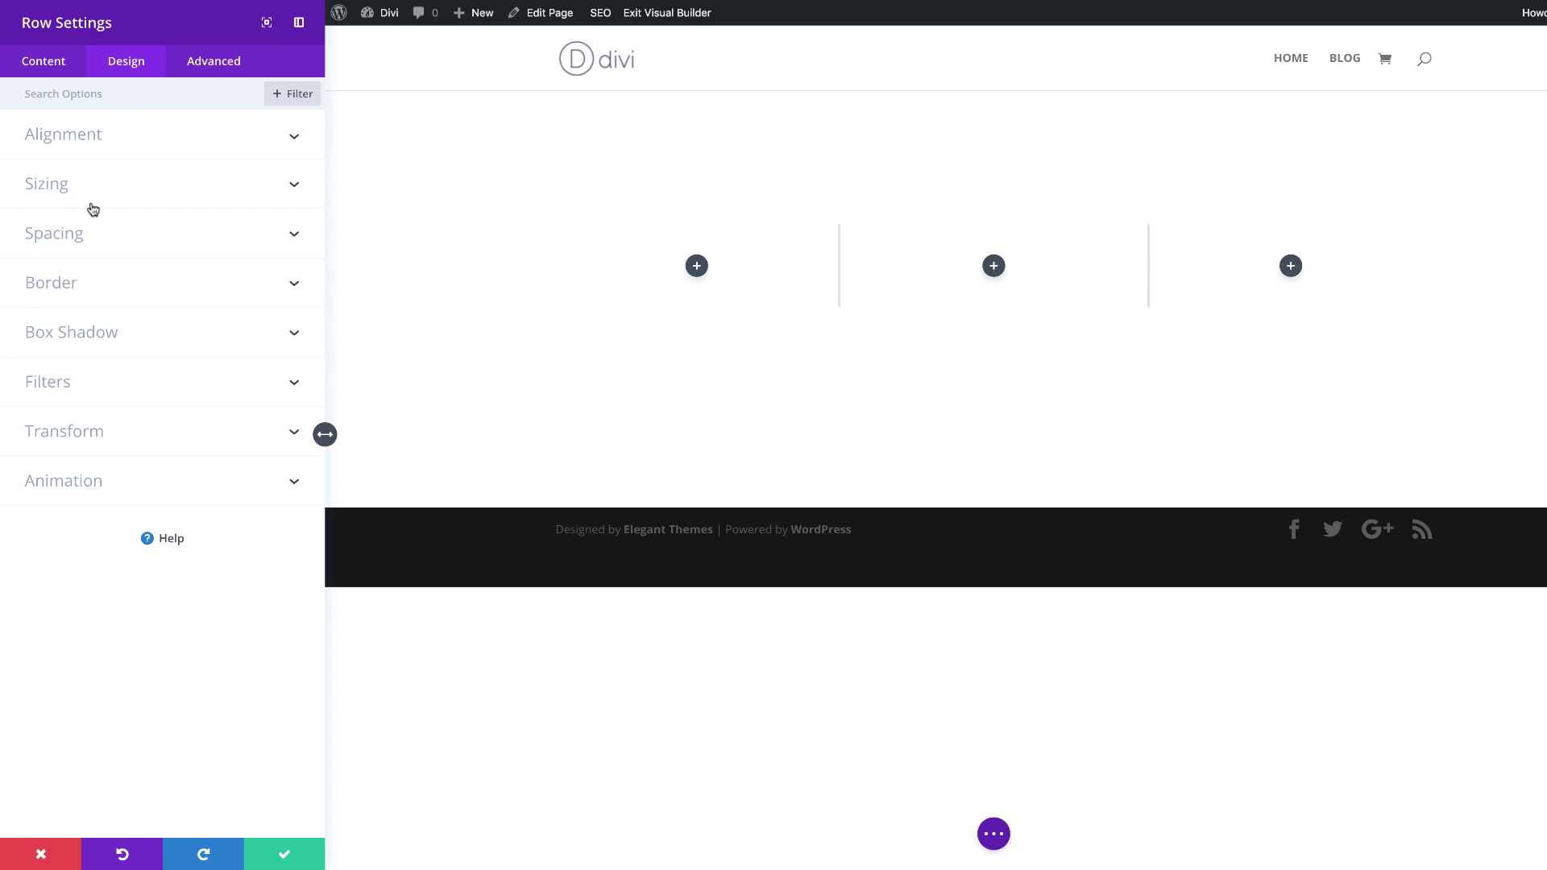
pyautogui.click(67, 192)
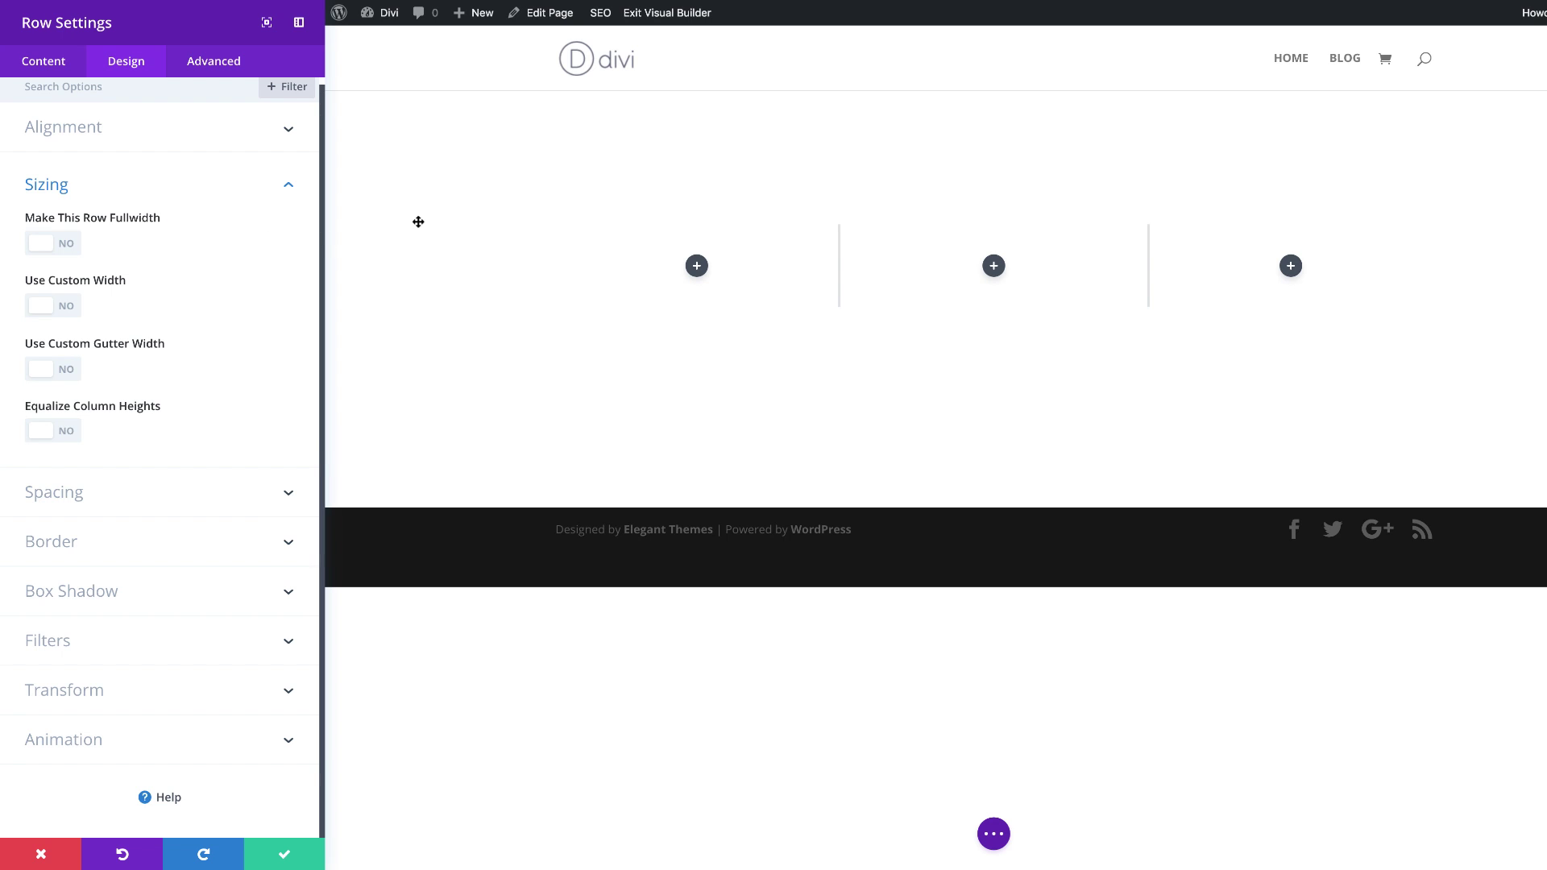
pyautogui.click(53, 242)
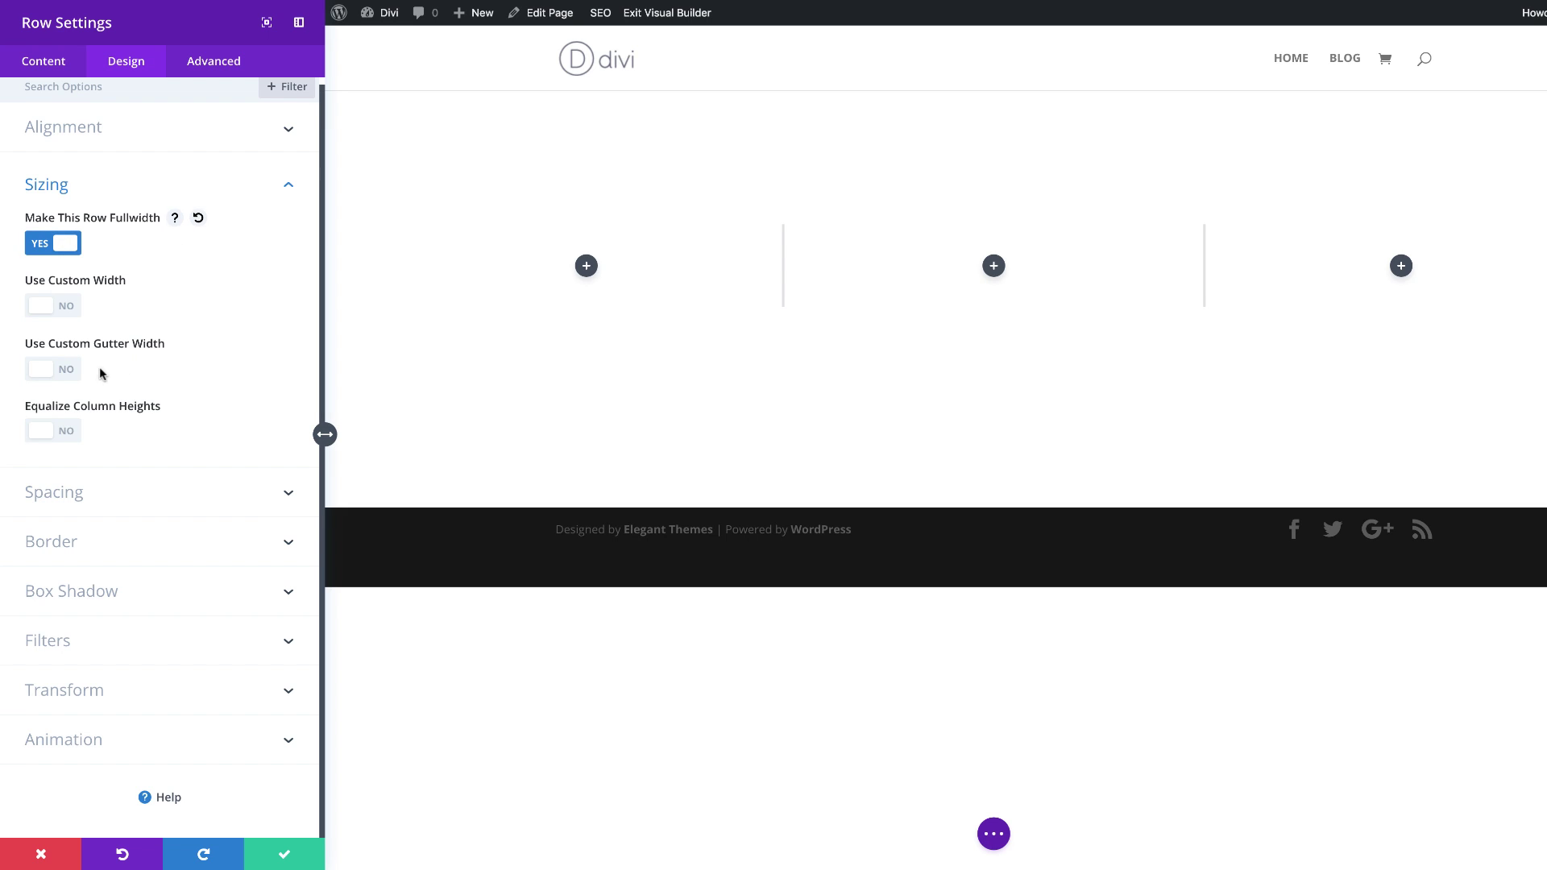
pyautogui.click(69, 371)
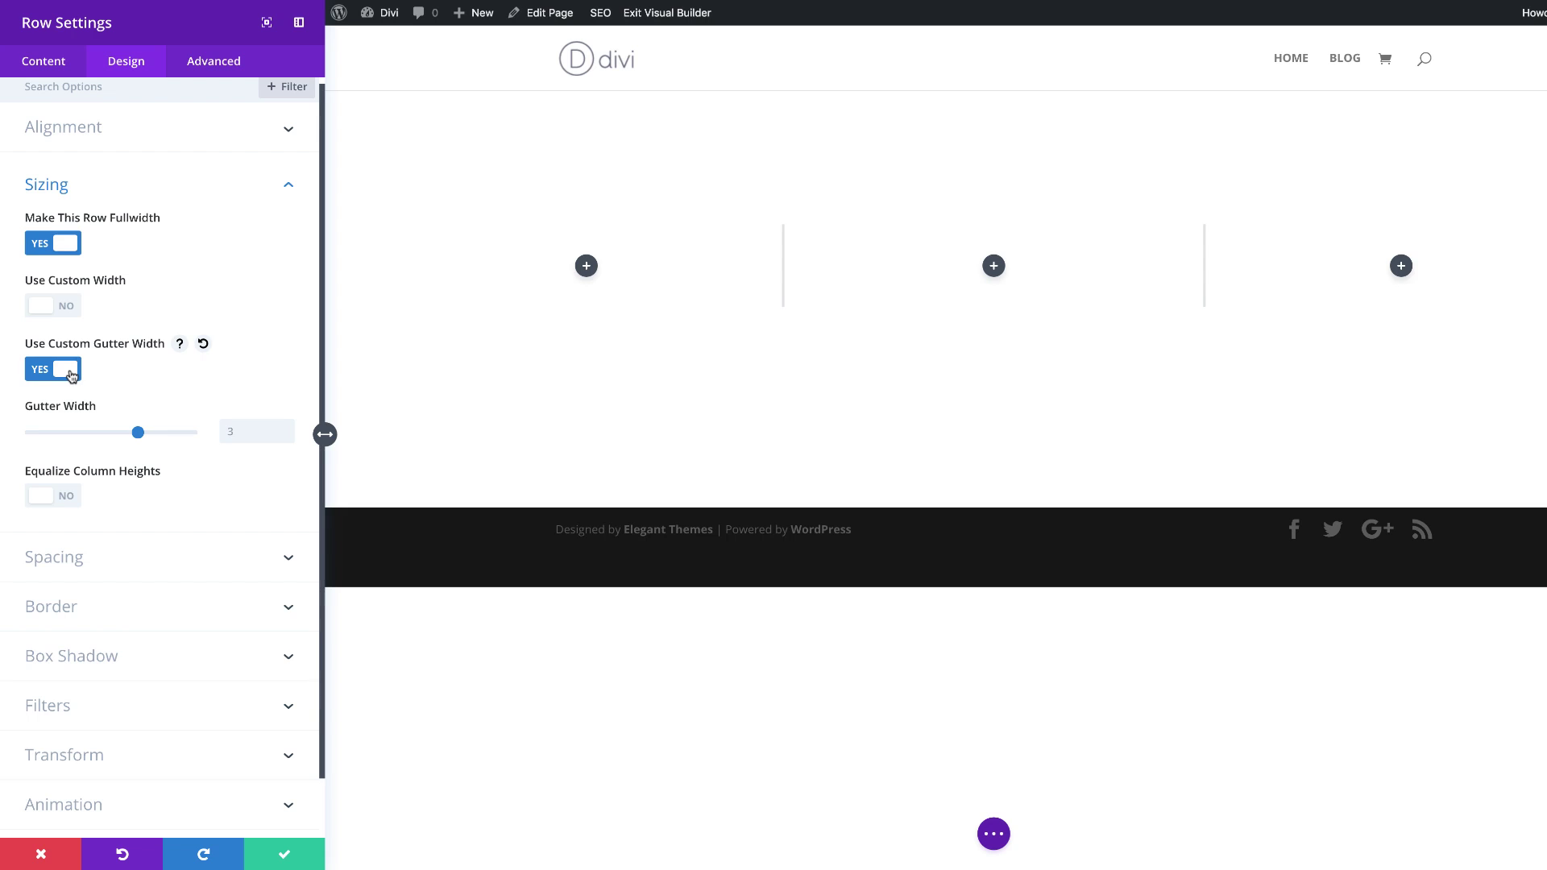
pyautogui.moveTo(137, 432); pyautogui.dragTo(27, 436)
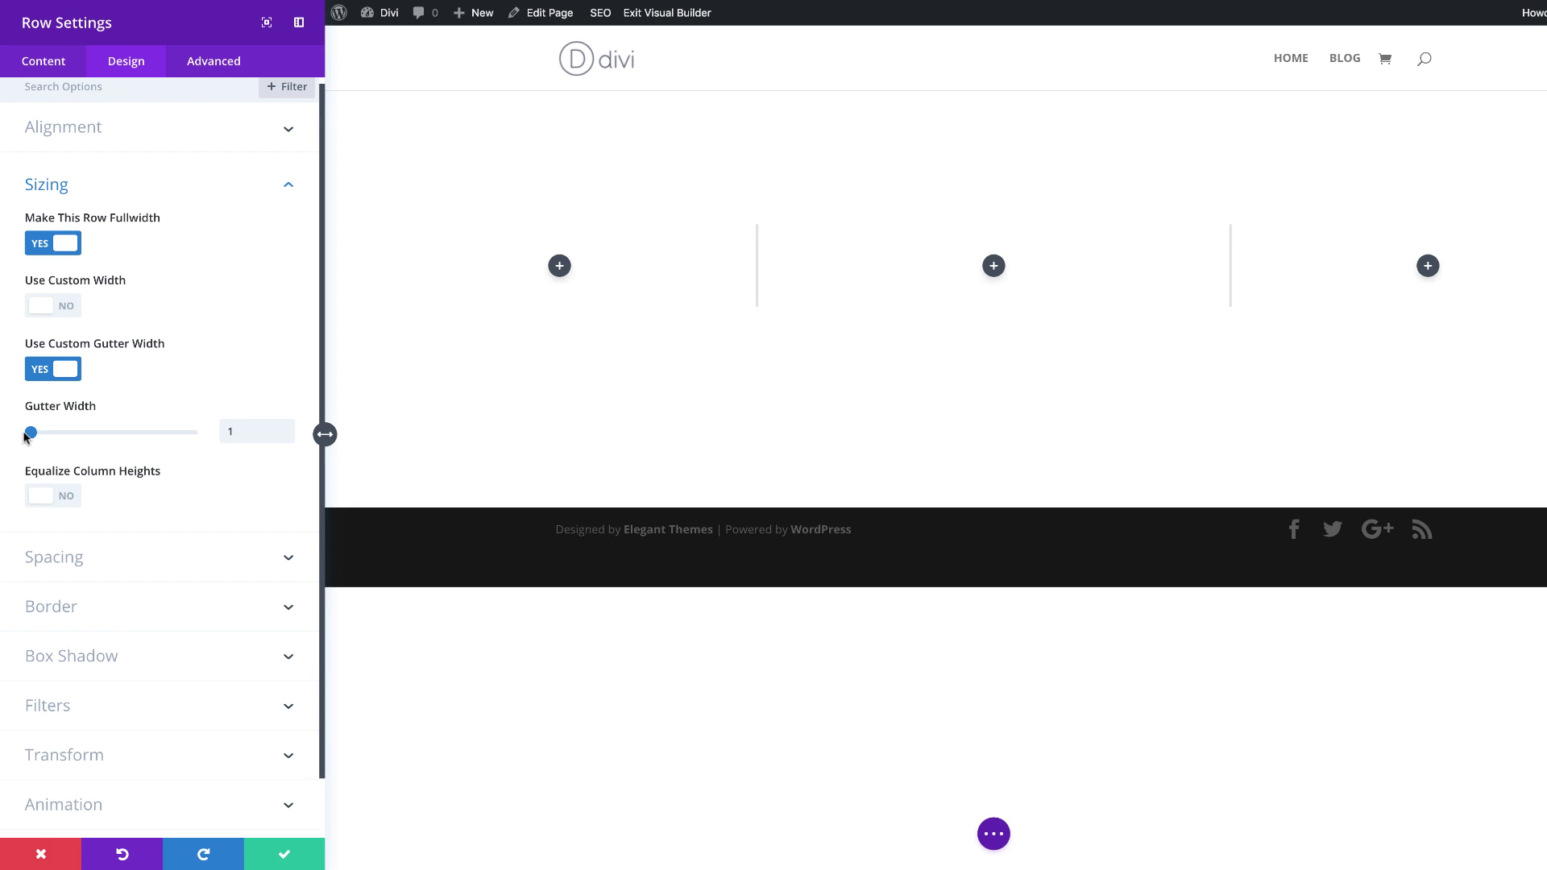
pyautogui.click(286, 858)
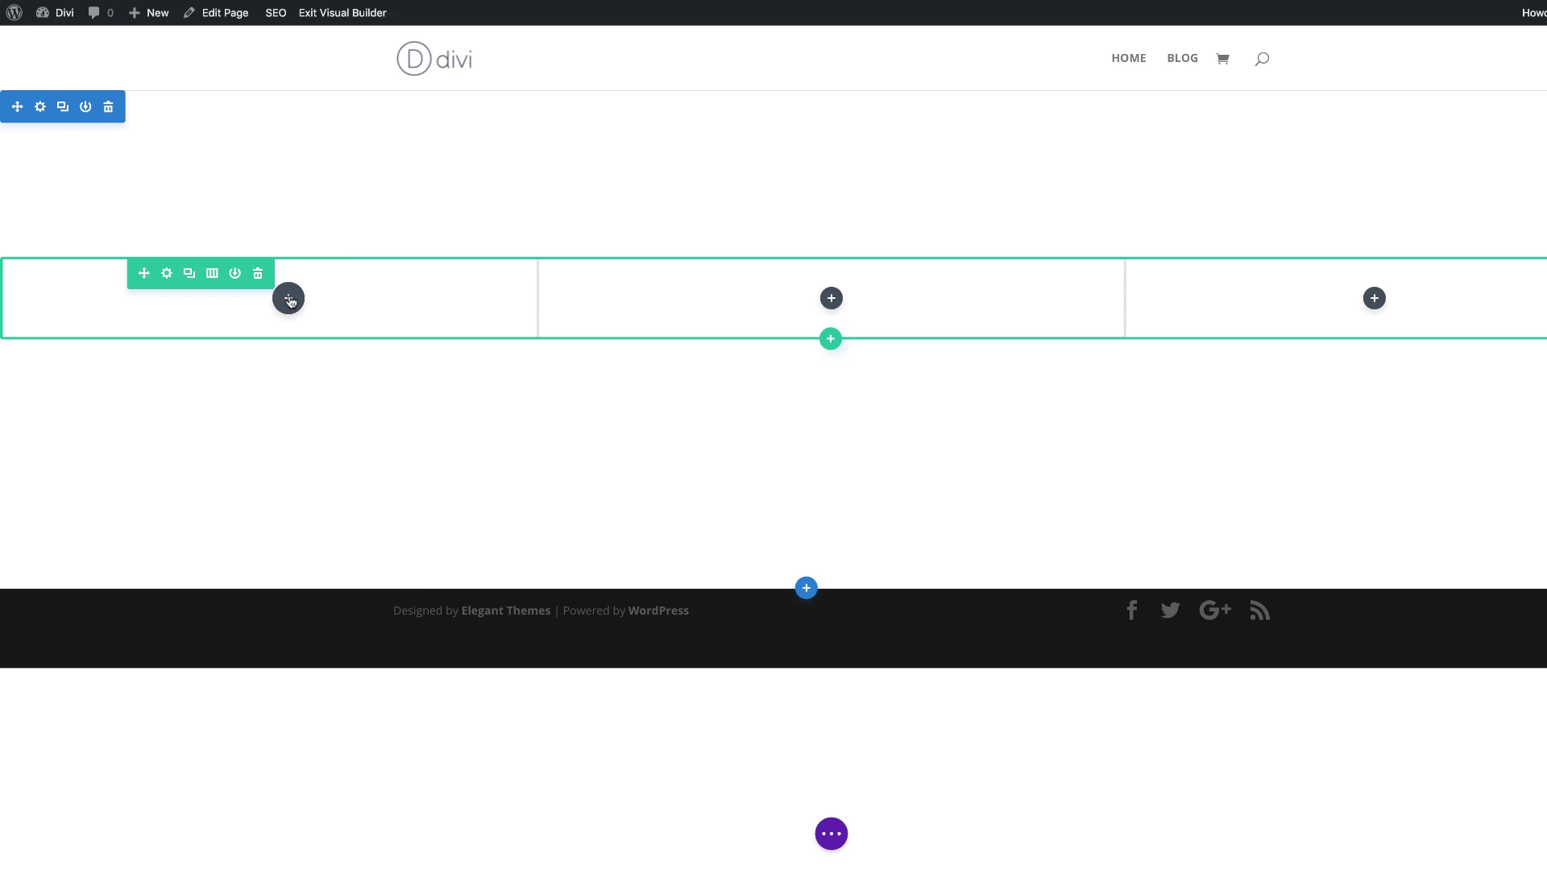
# Insert a Text module in the first column and shorten its placeholder content to "Your content goes here.".
pyautogui.click(288, 299)
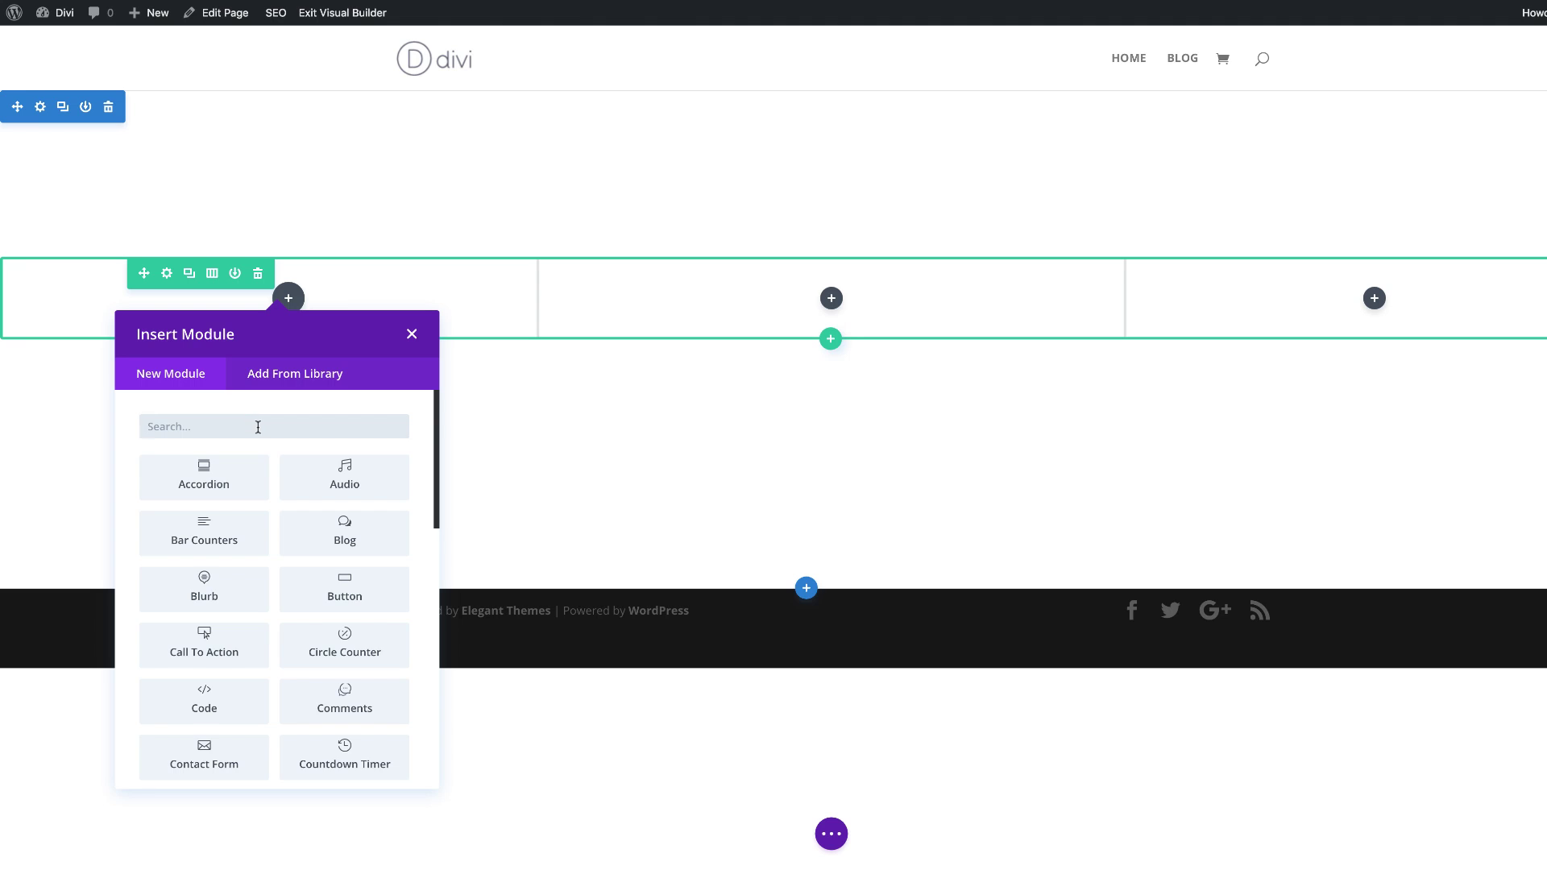
pyautogui.write('text')
pyautogui.click(226, 482)
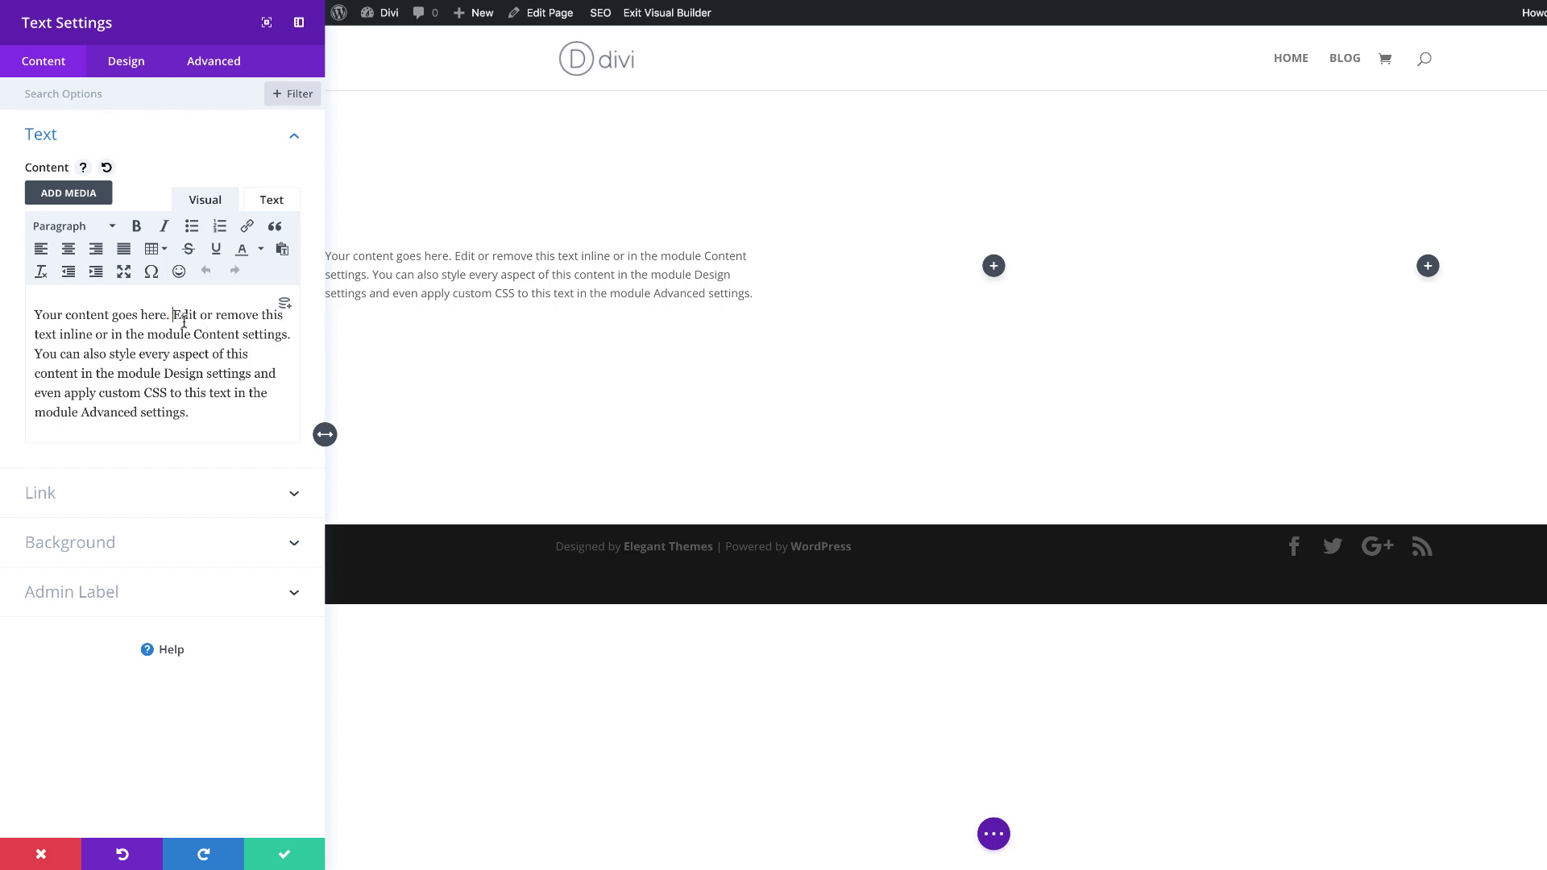
pyautogui.moveTo(173, 314); pyautogui.dragTo(228, 418)
pyautogui.press('BackSpace')
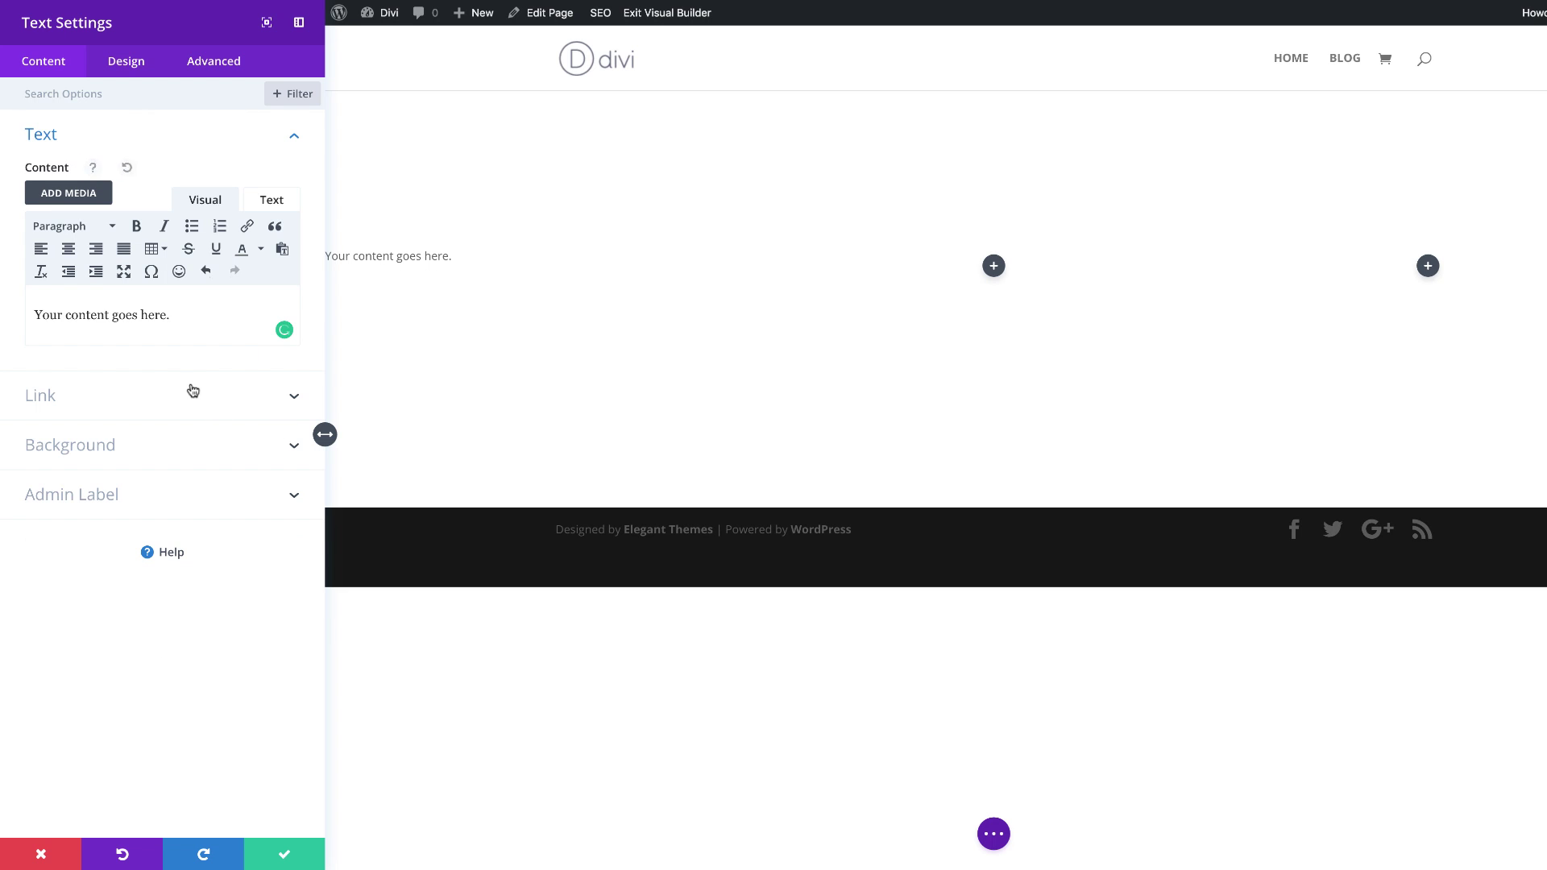
# Format the text "Your content goes here." as Heading 3.
pyautogui.moveTo(164, 315); pyautogui.dragTo(29, 316)
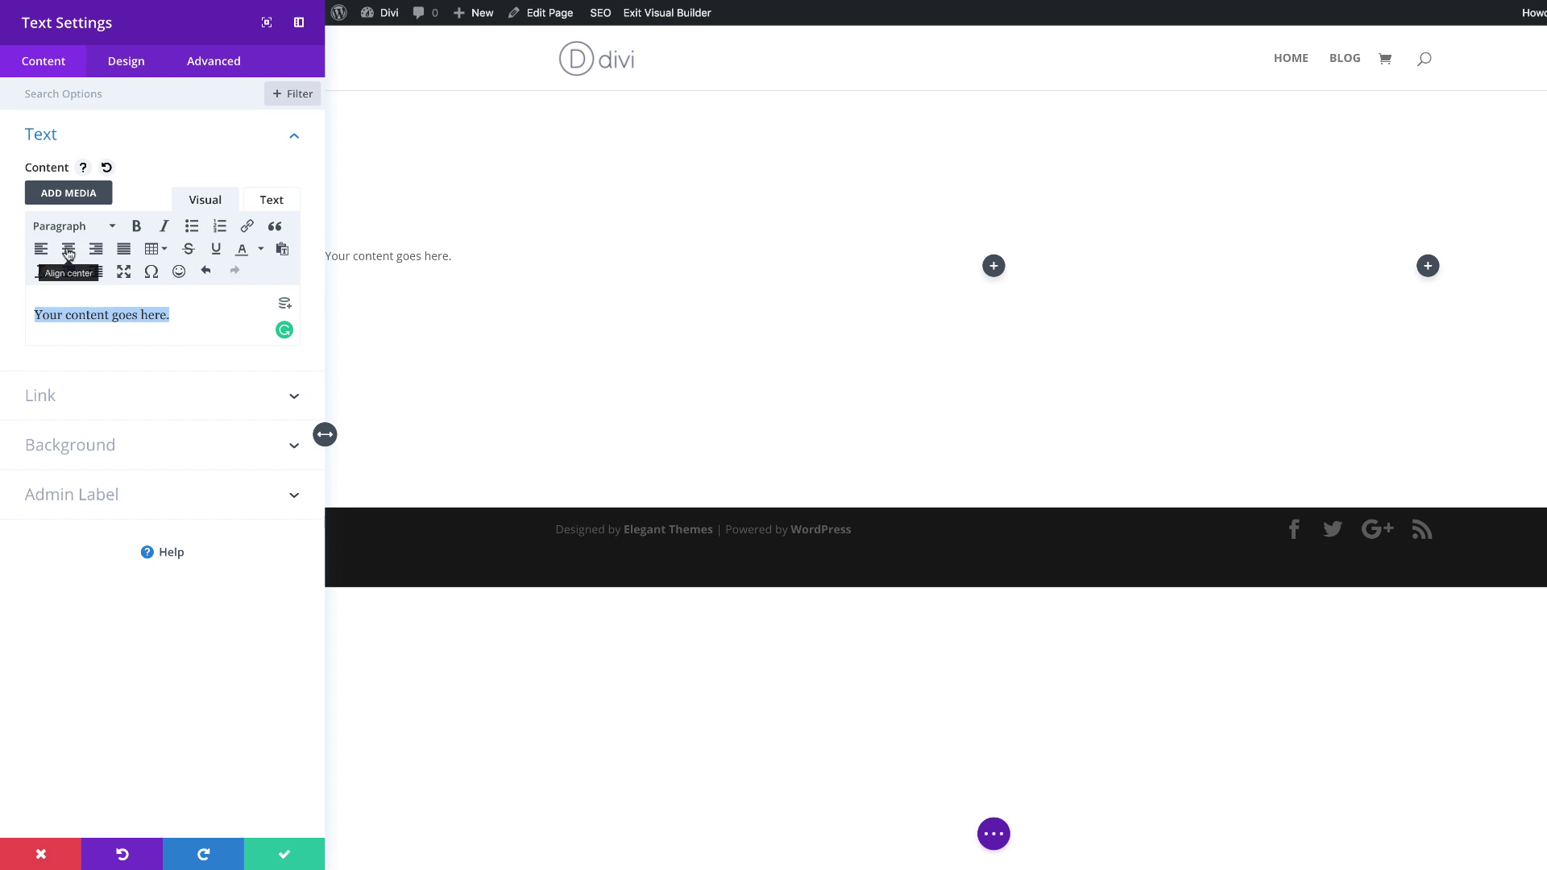
pyautogui.click(105, 228)
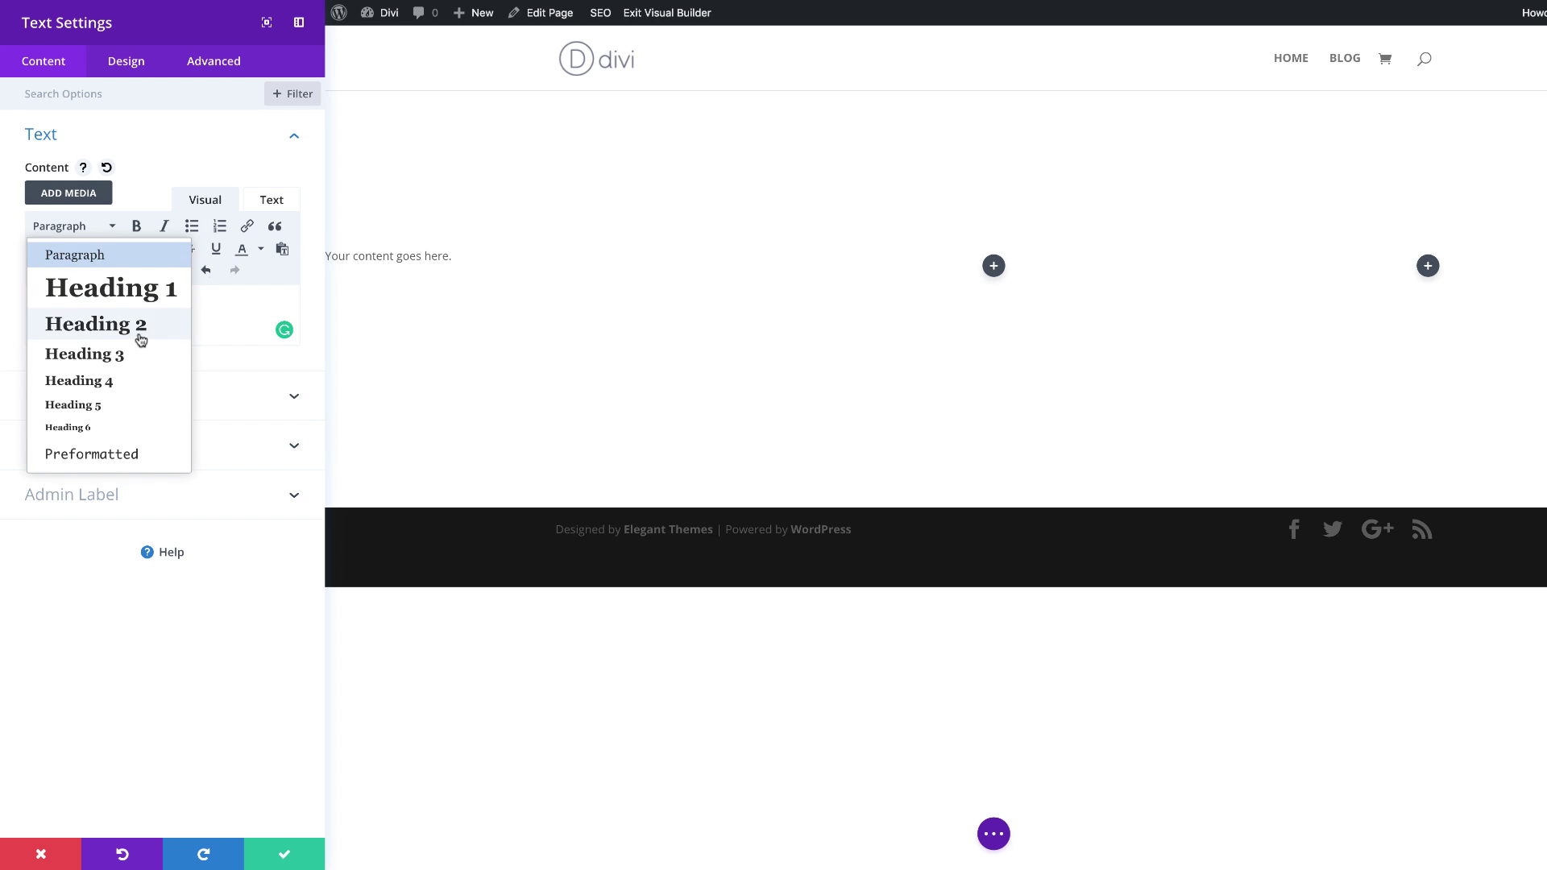
pyautogui.click(112, 357)
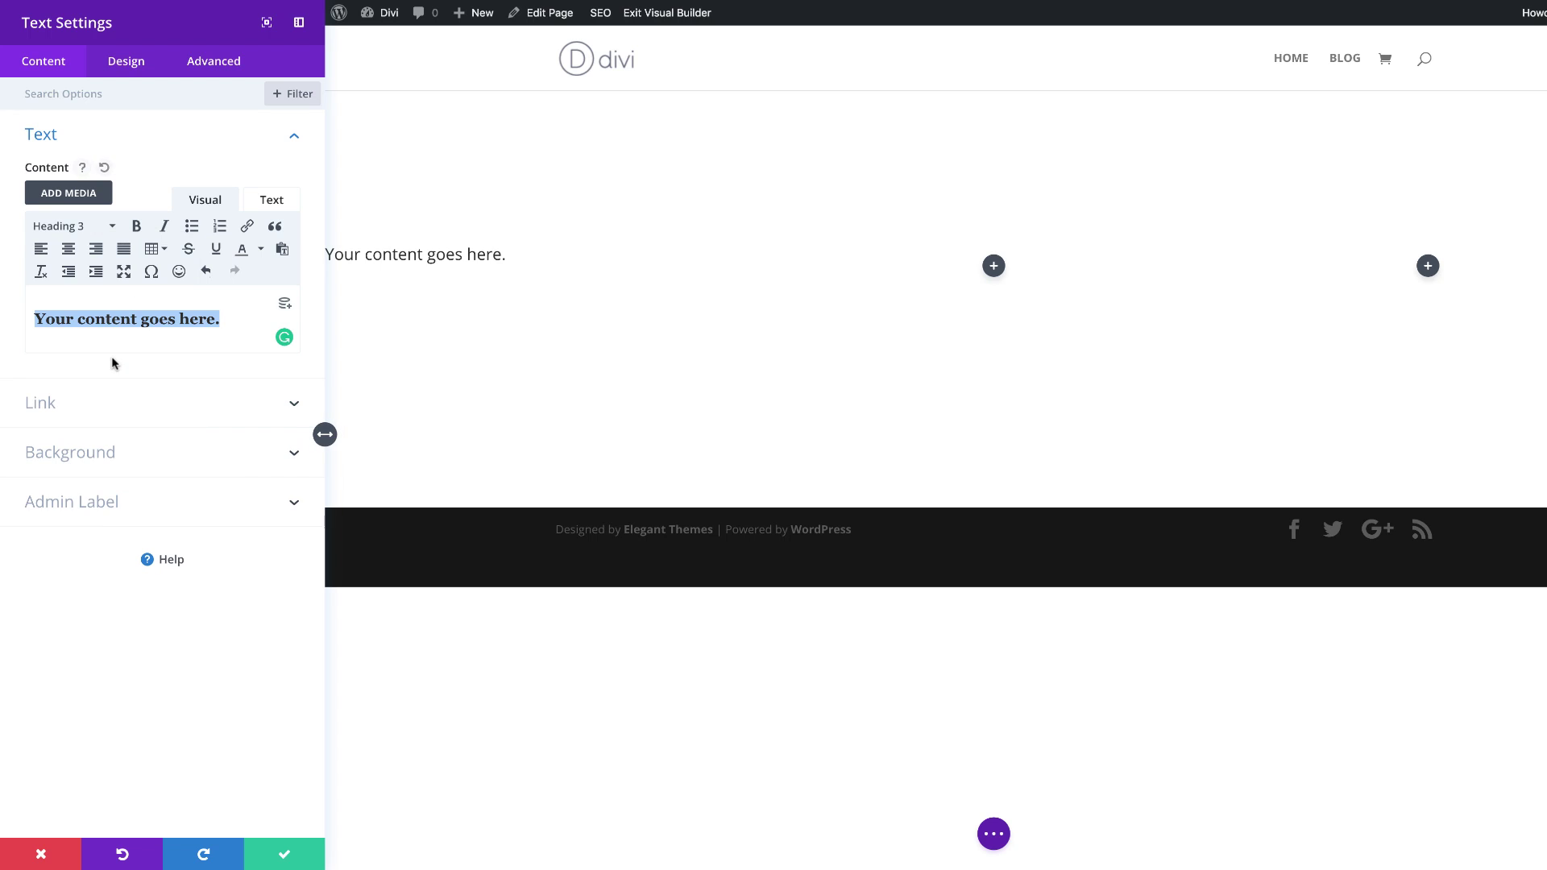
# Set the text module's Heading 3 font to Didact Gothic with a Bold weight.
pyautogui.click(133, 66)
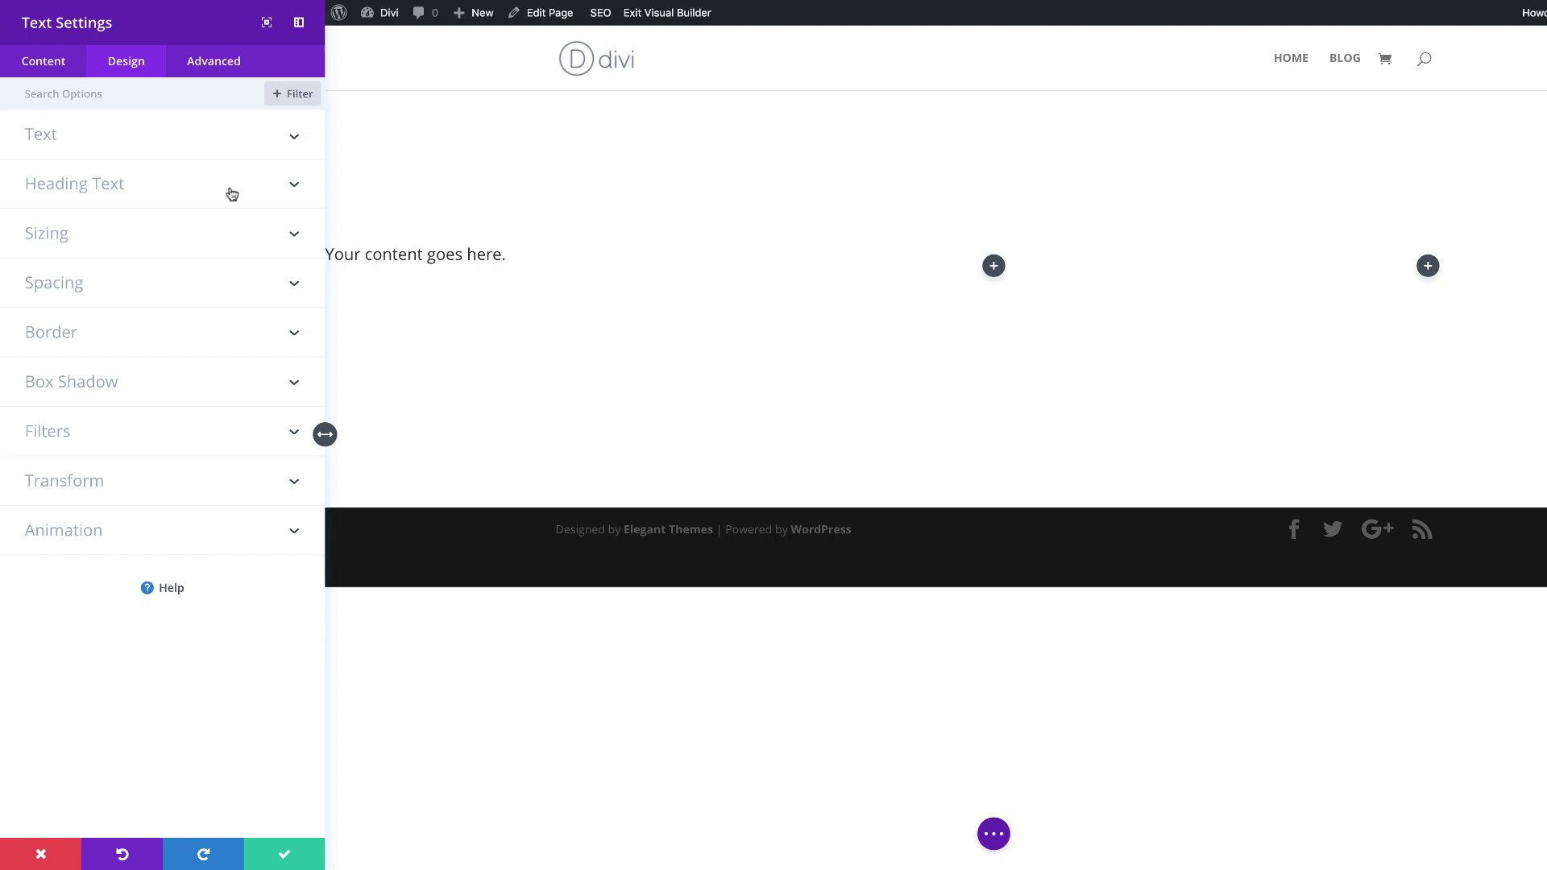
pyautogui.click(153, 190)
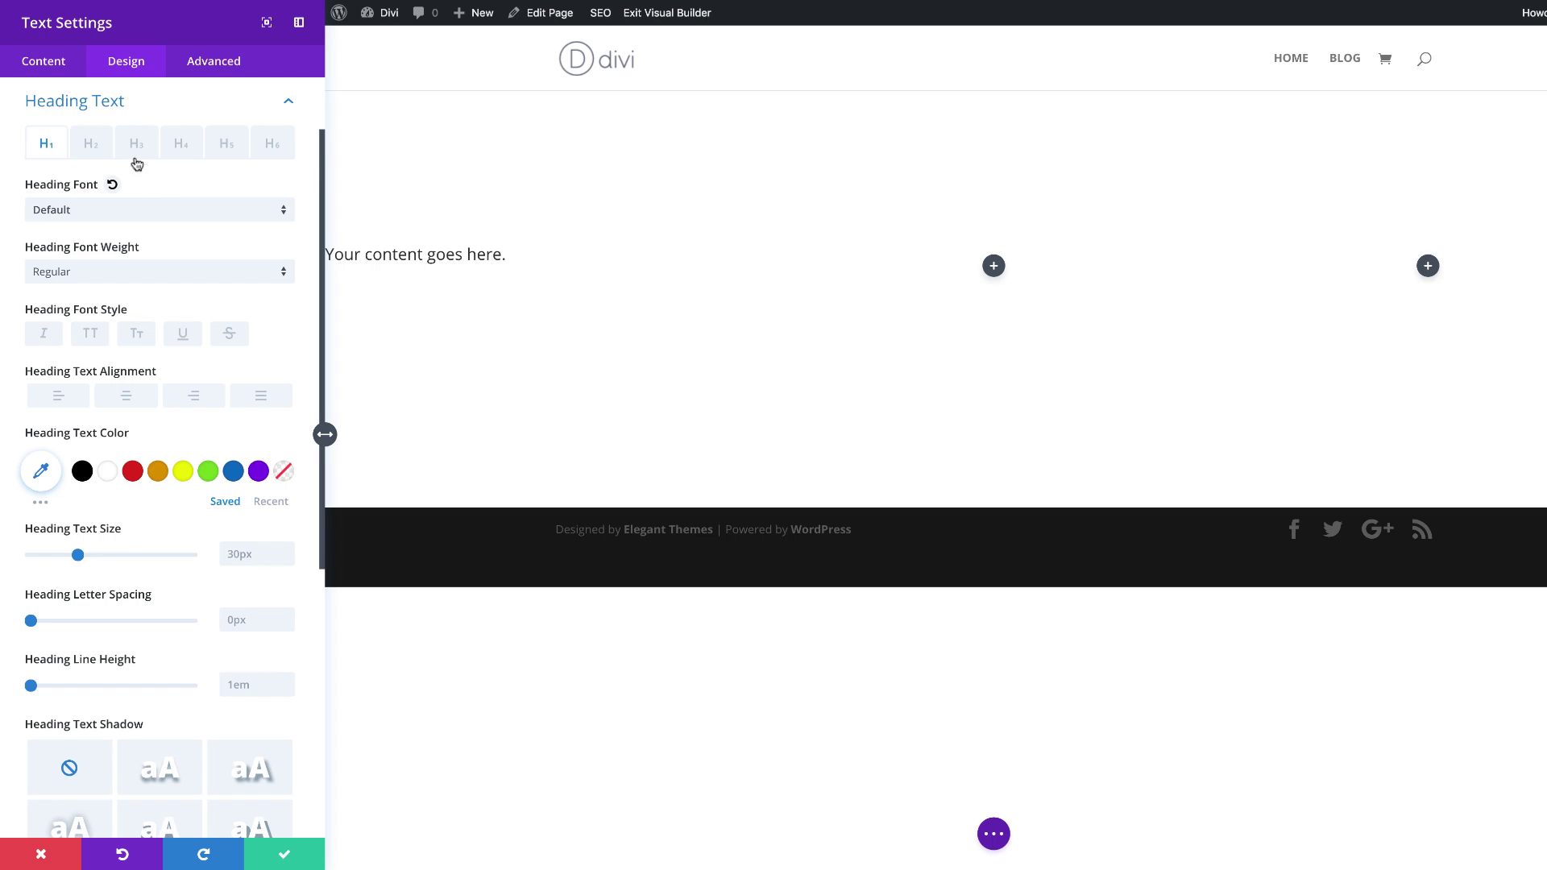
pyautogui.click(137, 150)
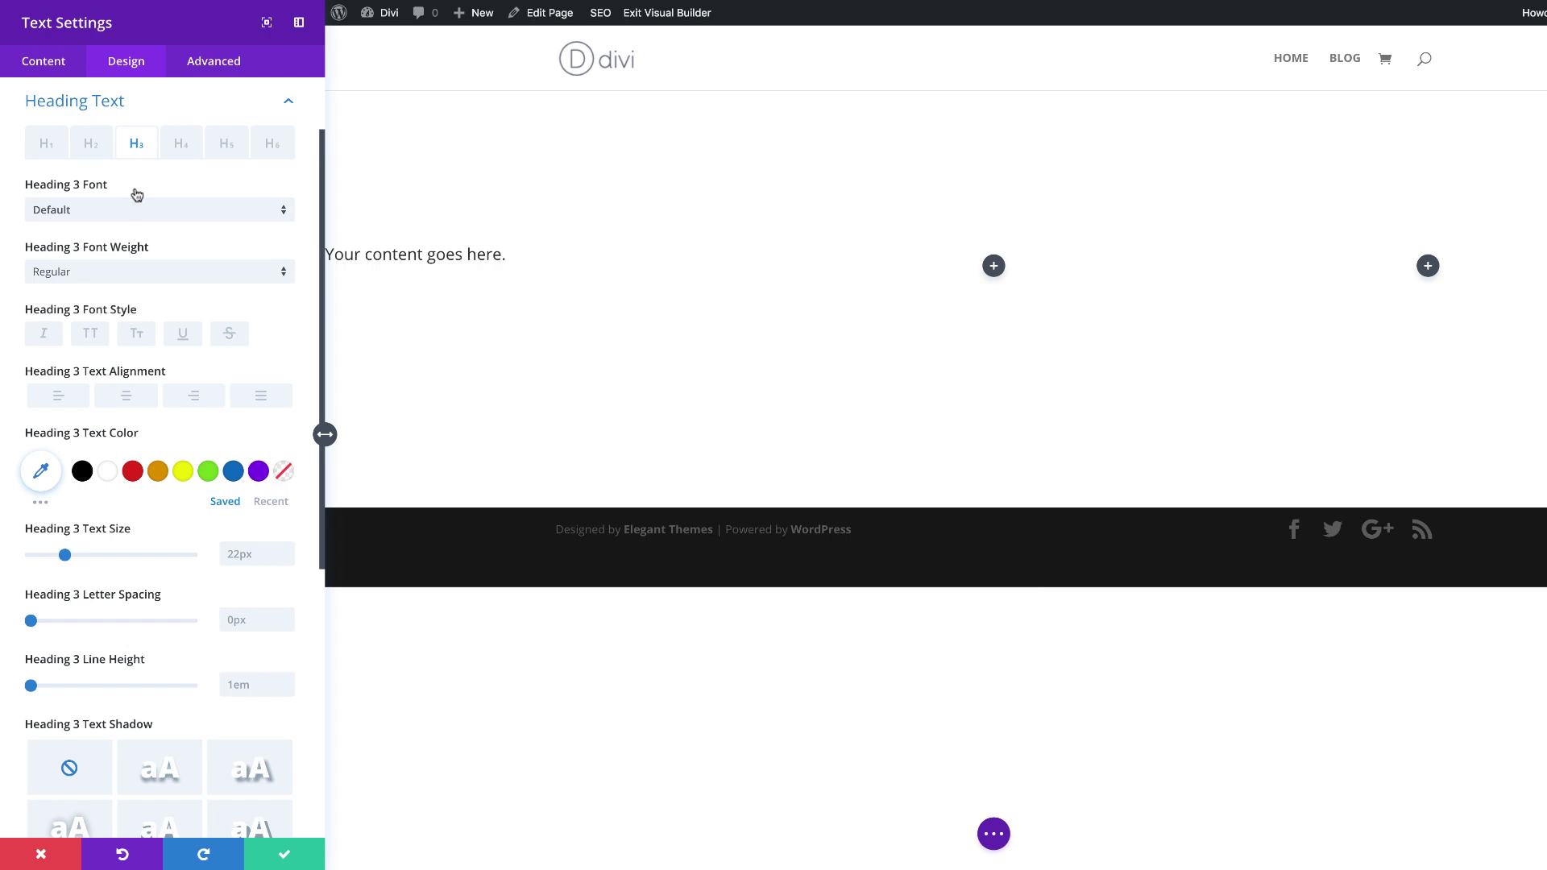
pyautogui.click(130, 215)
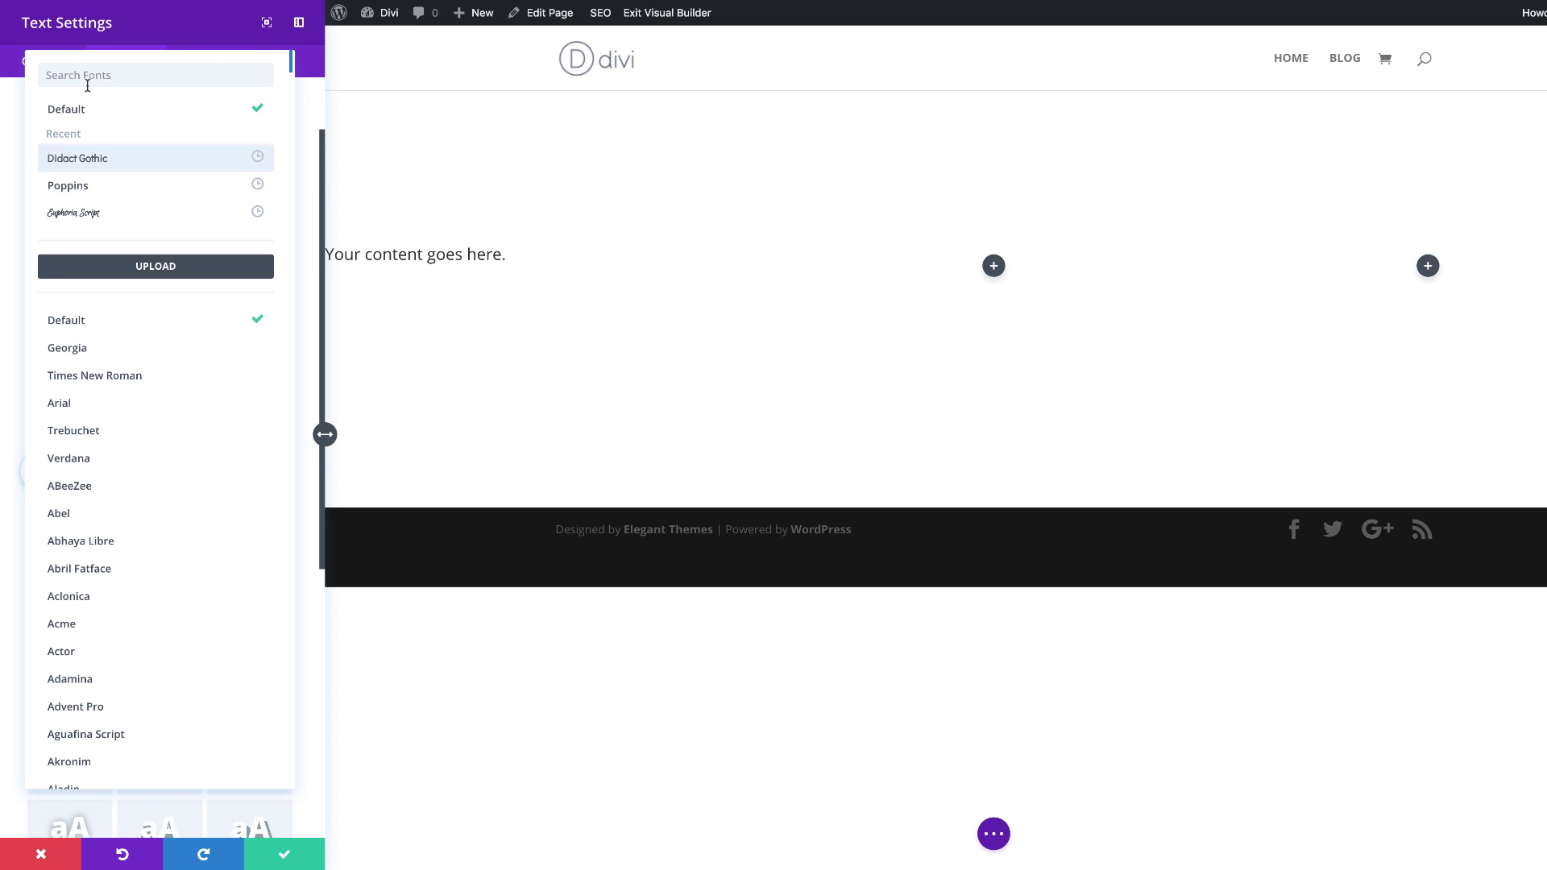
pyautogui.click(135, 166)
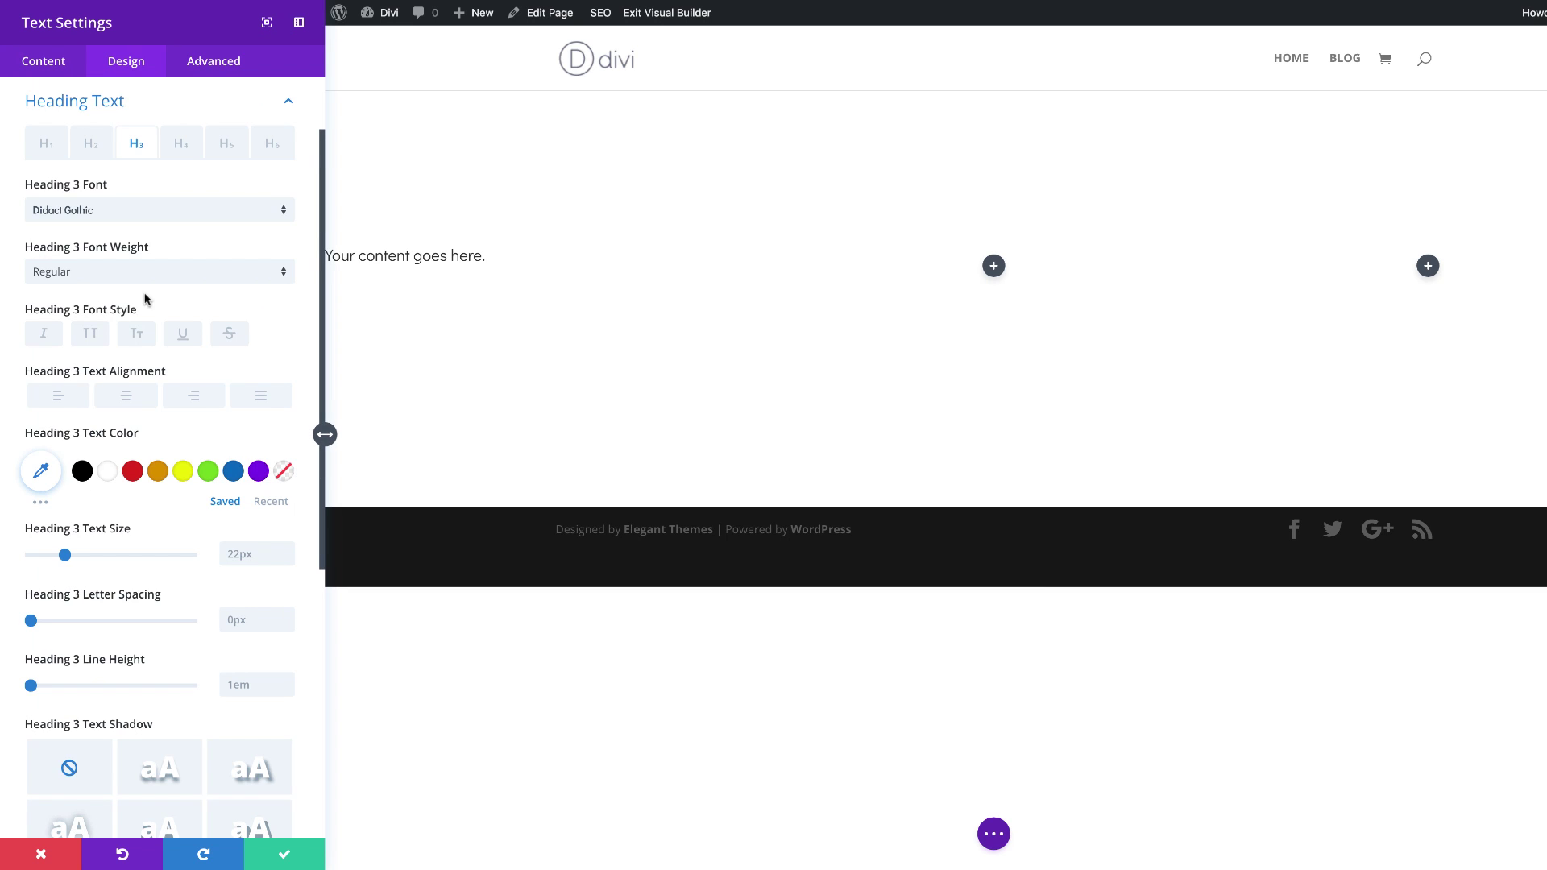
pyautogui.click(186, 272)
pyautogui.click(187, 322)
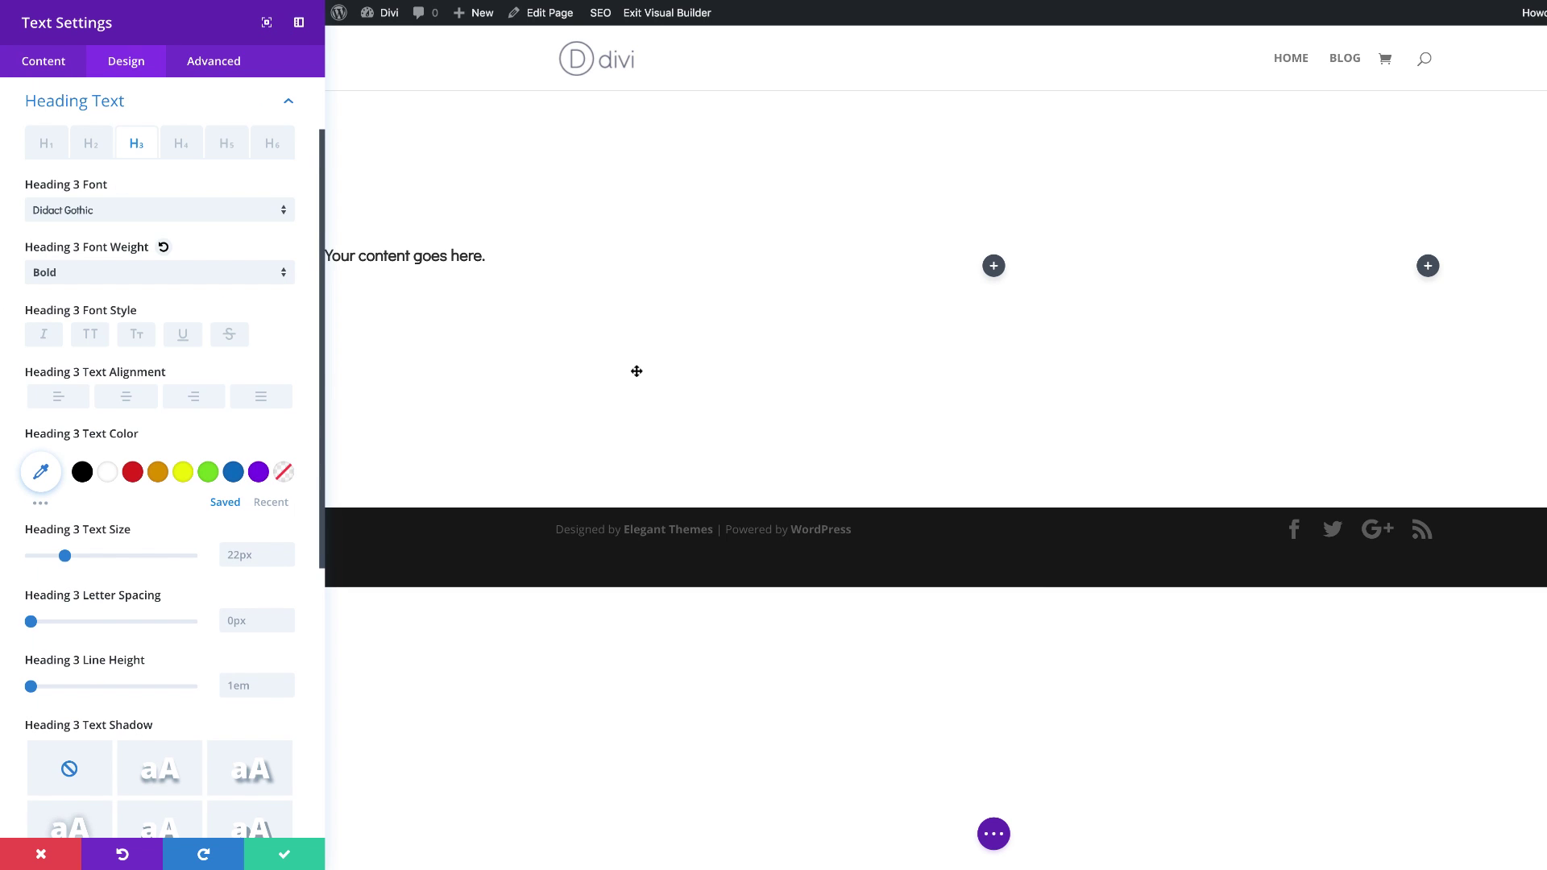
# Center the Heading 3 text and set its color to #3567ff.
pyautogui.click(125, 398)
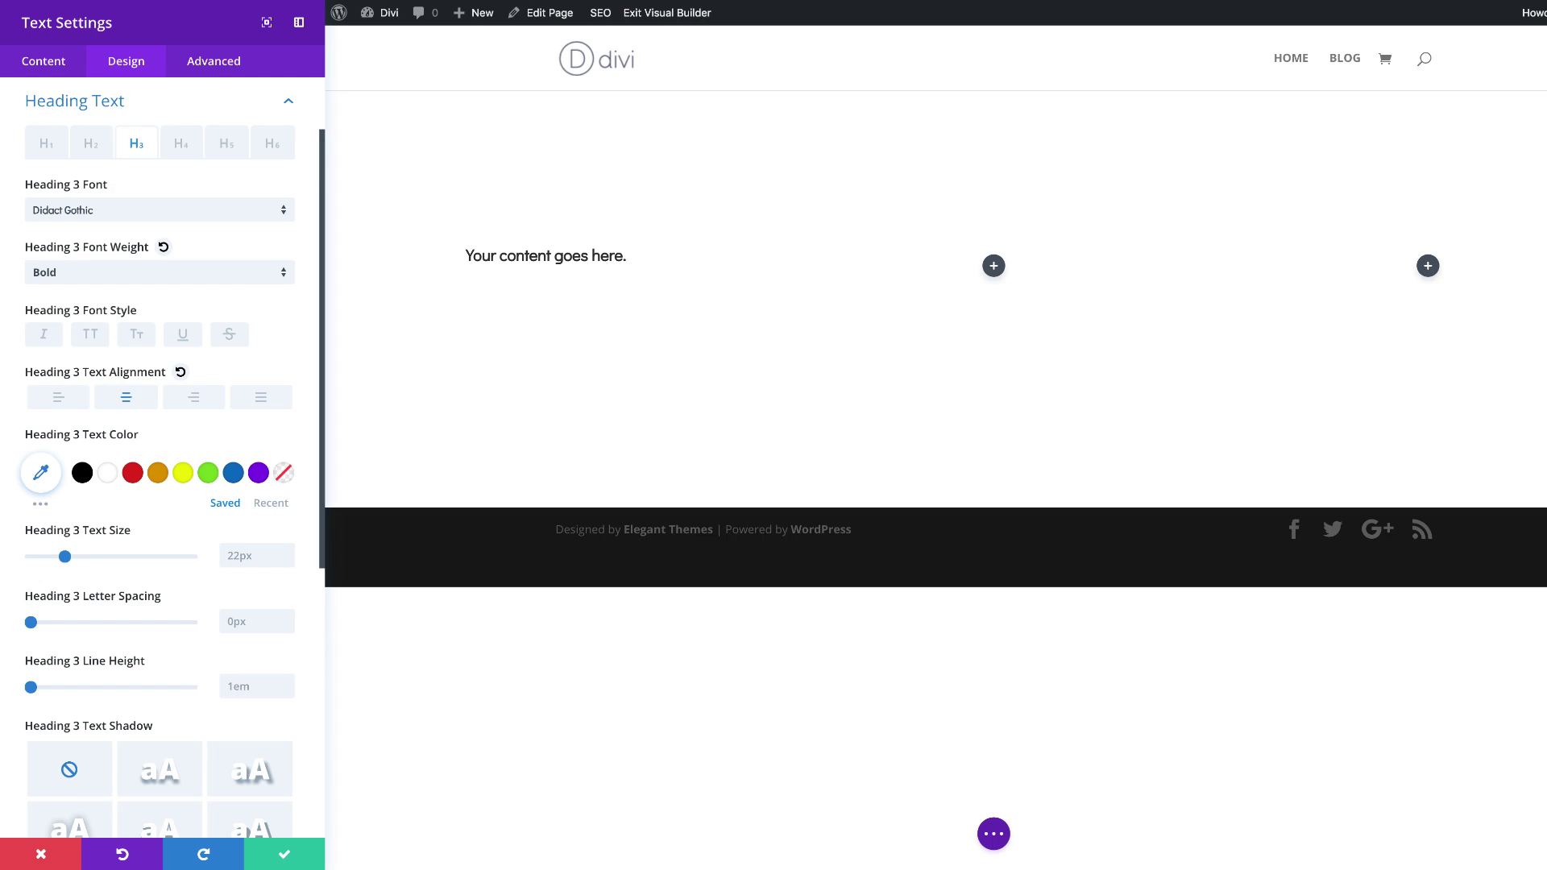
pyautogui.click(41, 473)
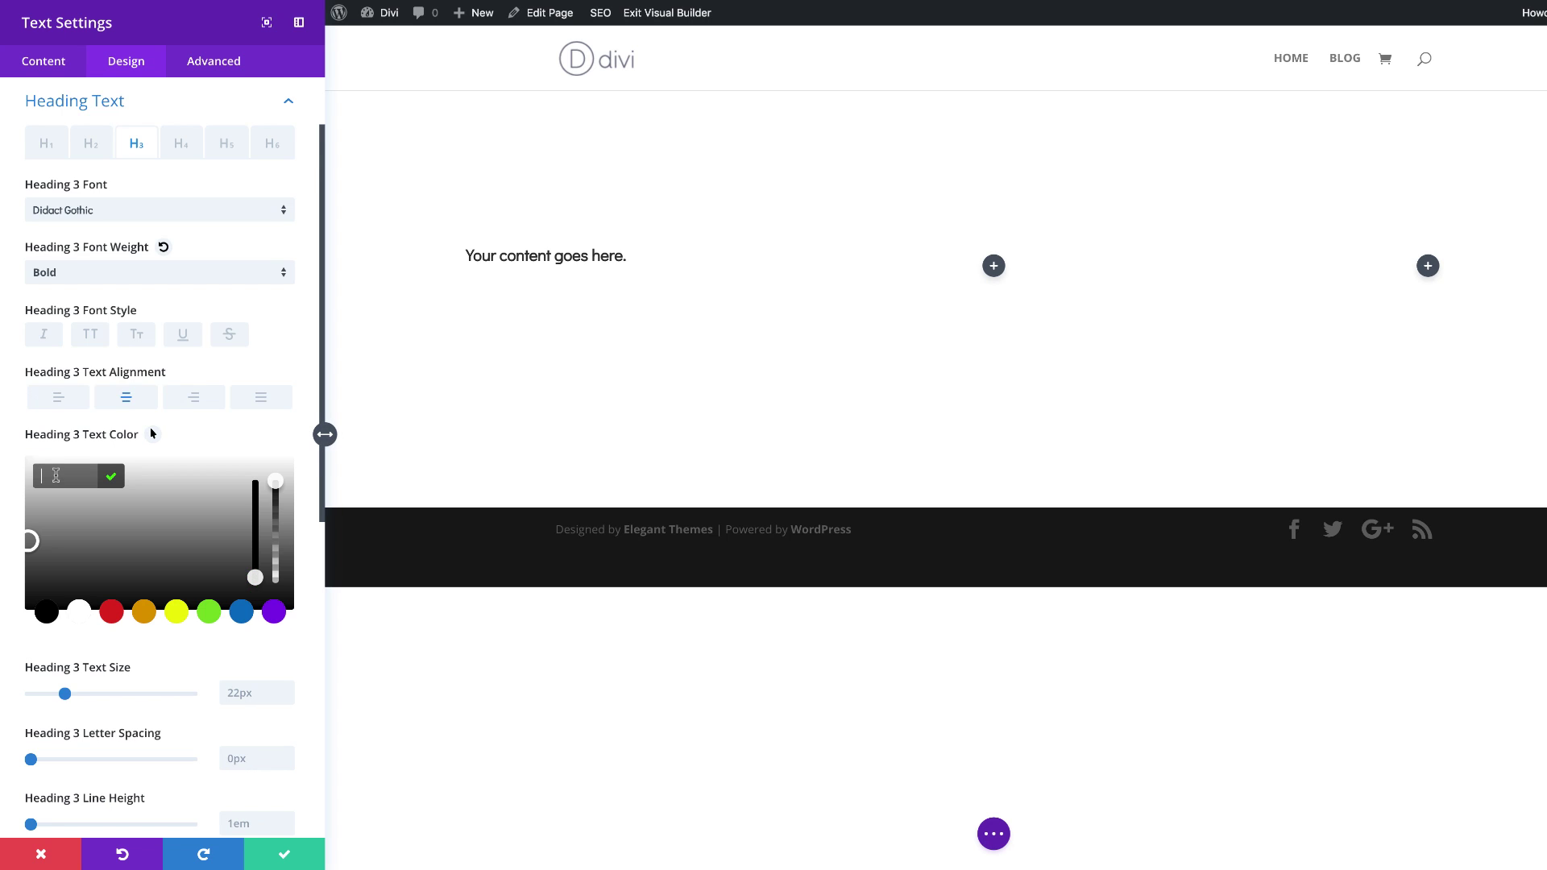
pyautogui.write('#3367ff')
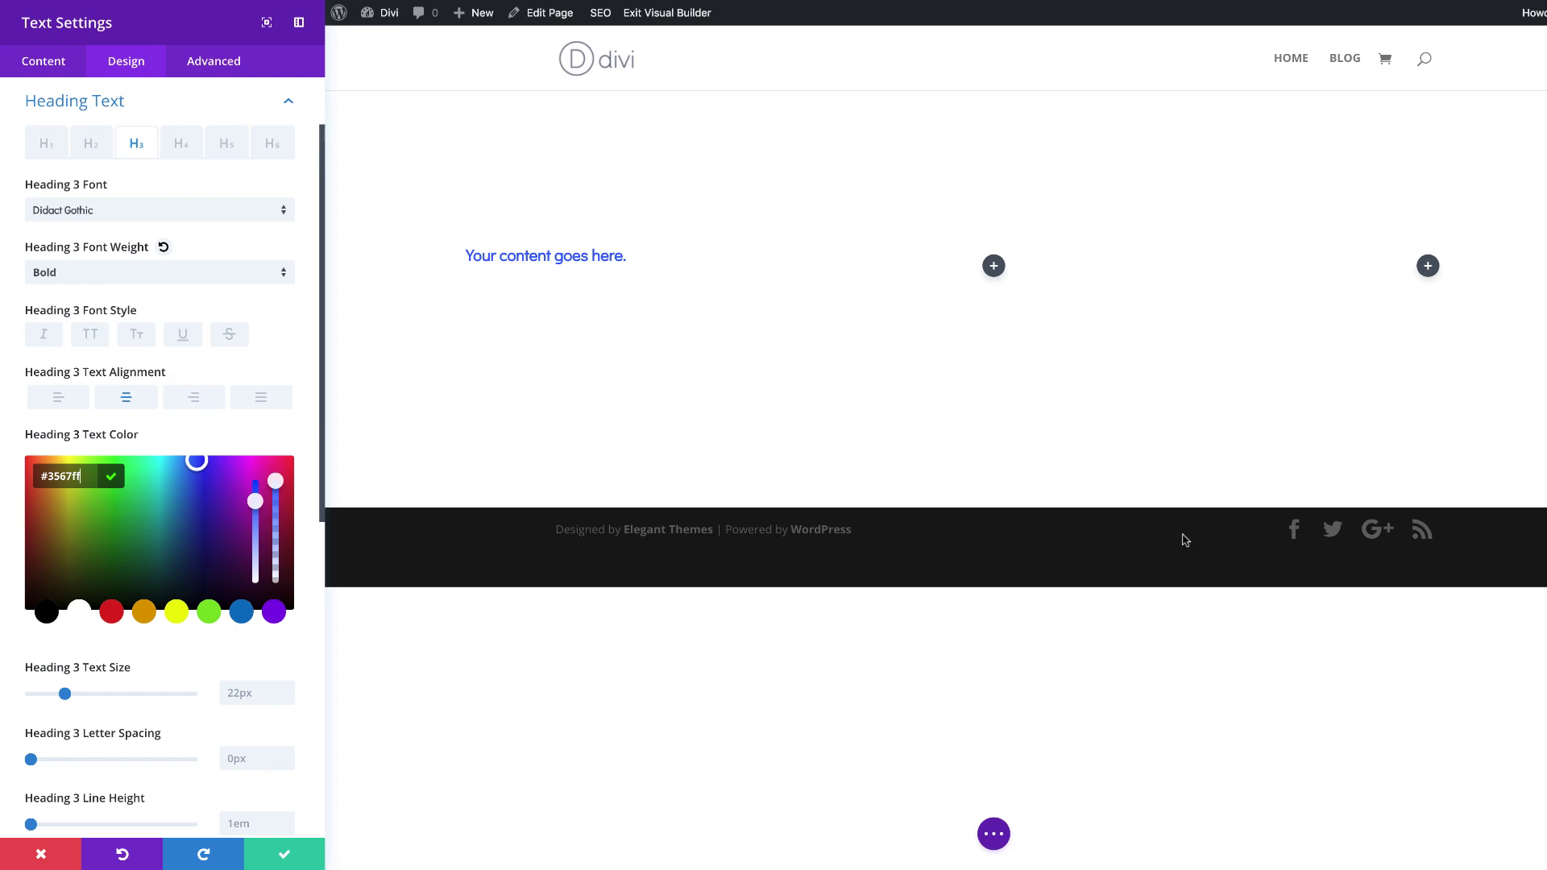
# Set the Heading 3 text size to 1.2vw for desktop.
pyautogui.scroll(-1, 174, 681)
pyautogui.scroll(-1, 174, 681)
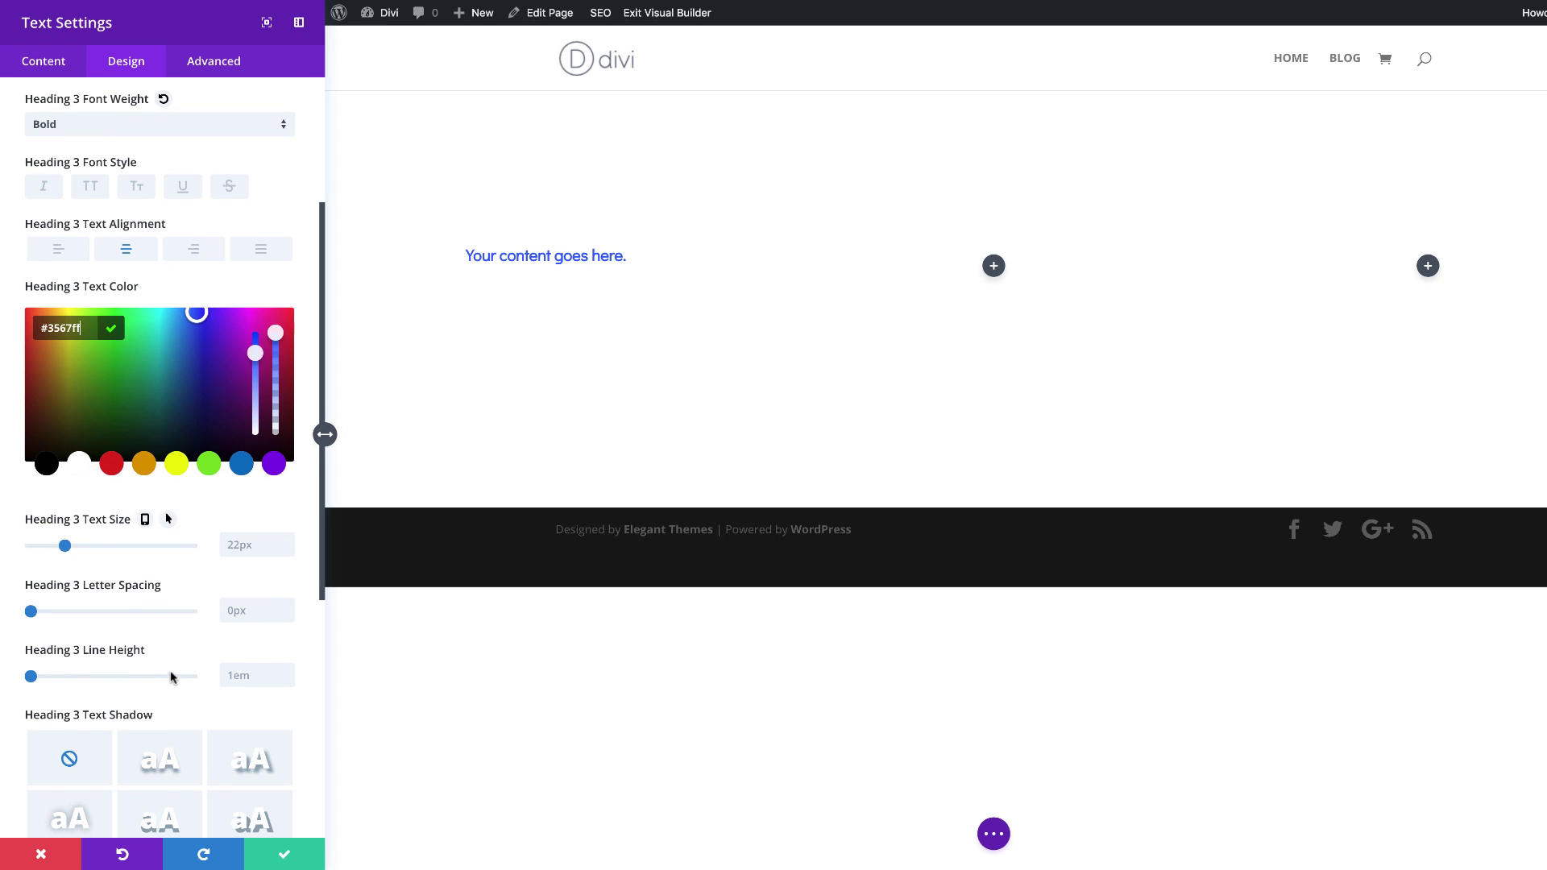
pyautogui.click(239, 546)
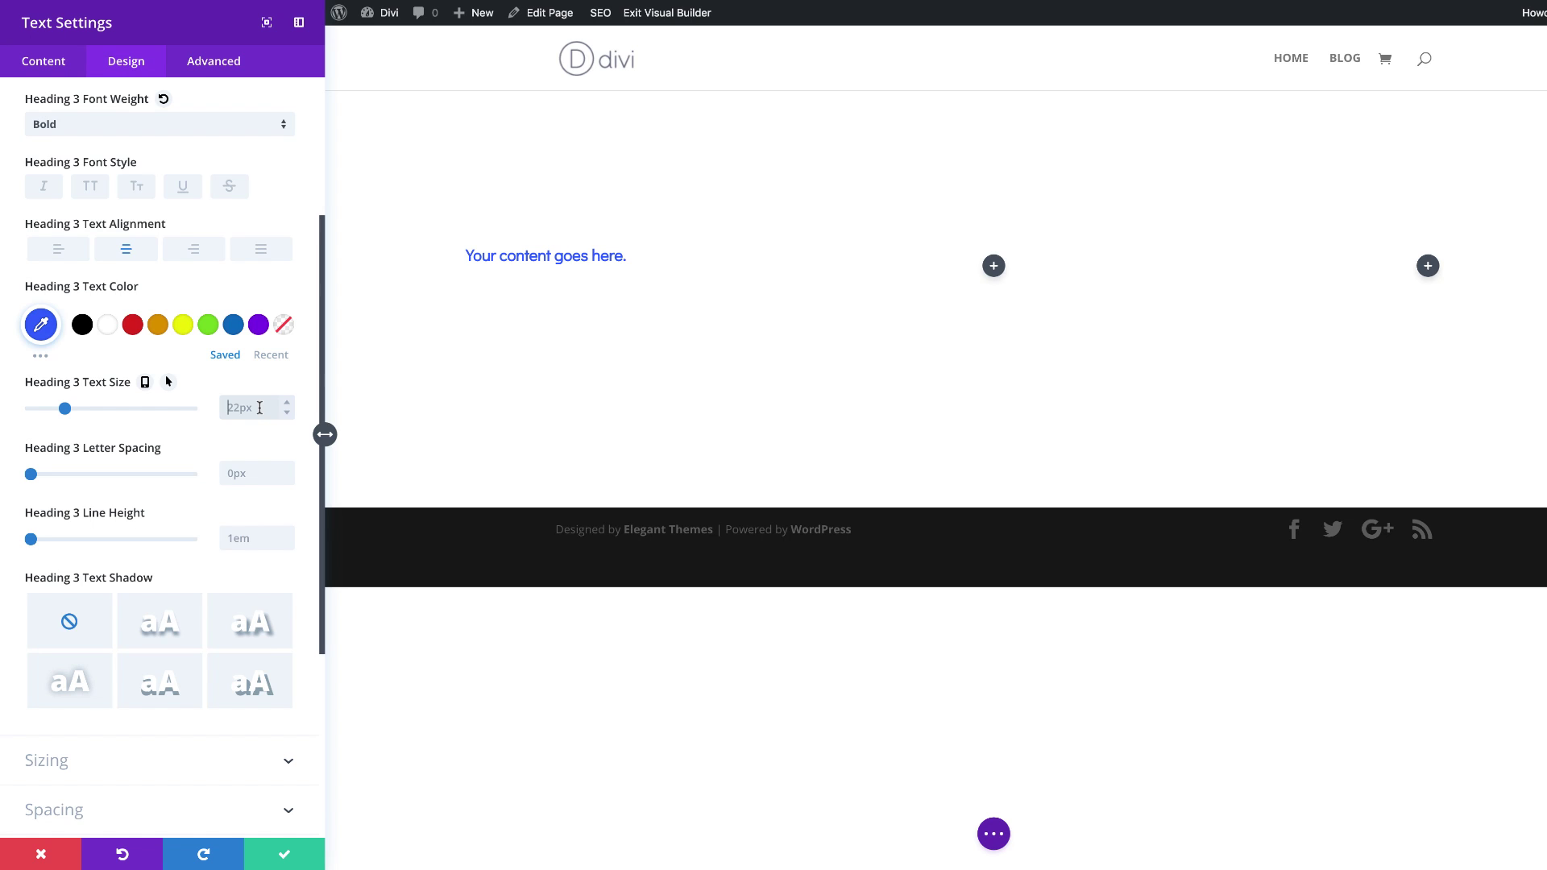
pyautogui.write('1.2vw')
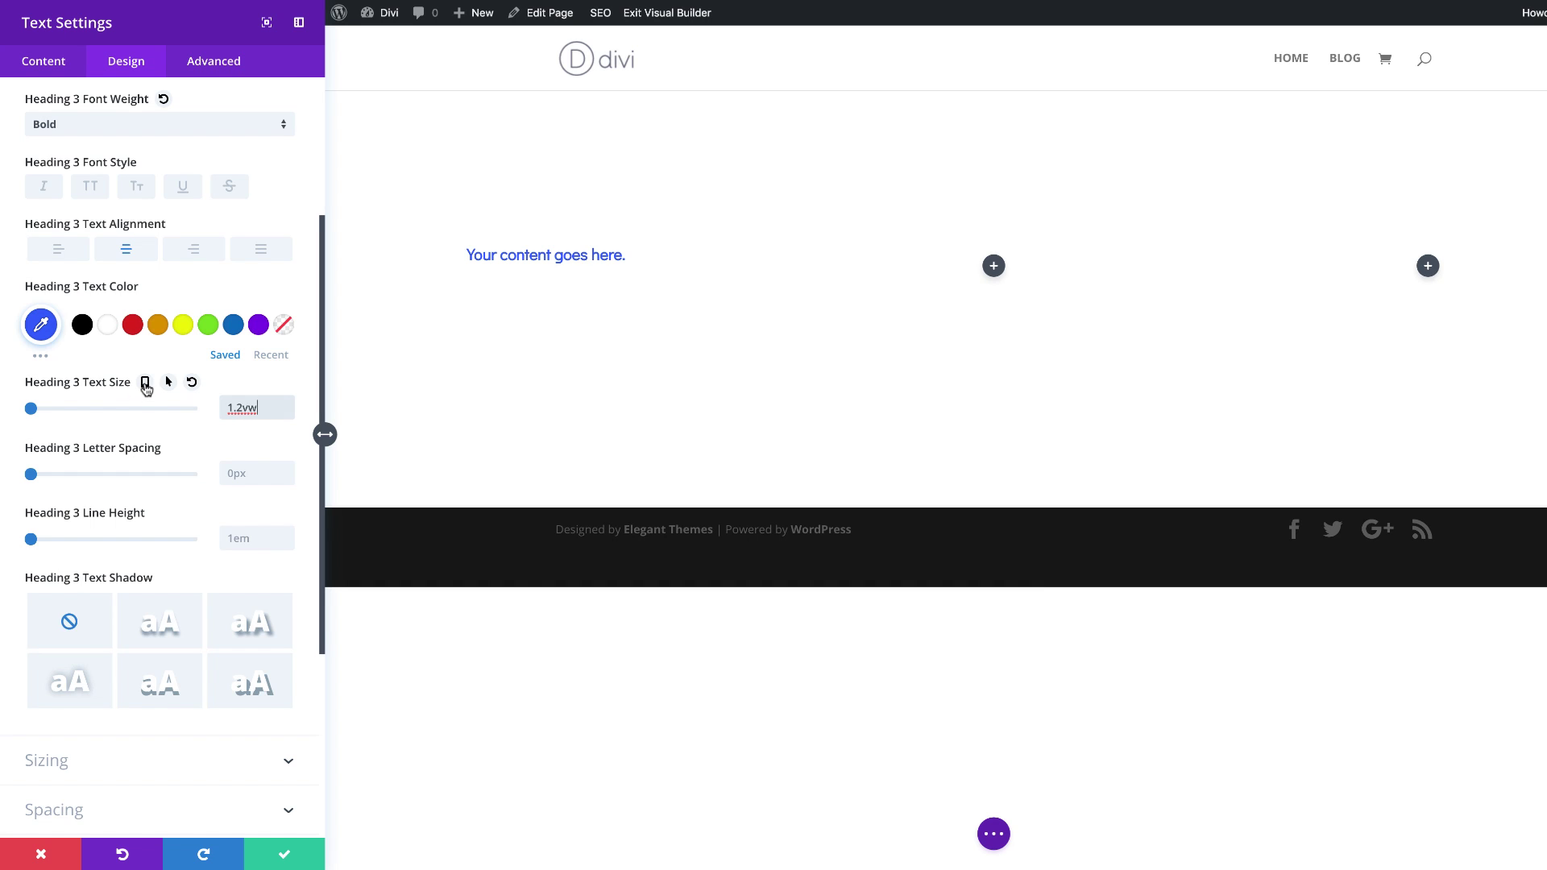
# Enable responsive values for the Heading 3 text size, set tablet to 20px, review the phone and desktop sizes, and save the module.
pyautogui.click(145, 384)
pyautogui.click(158, 413)
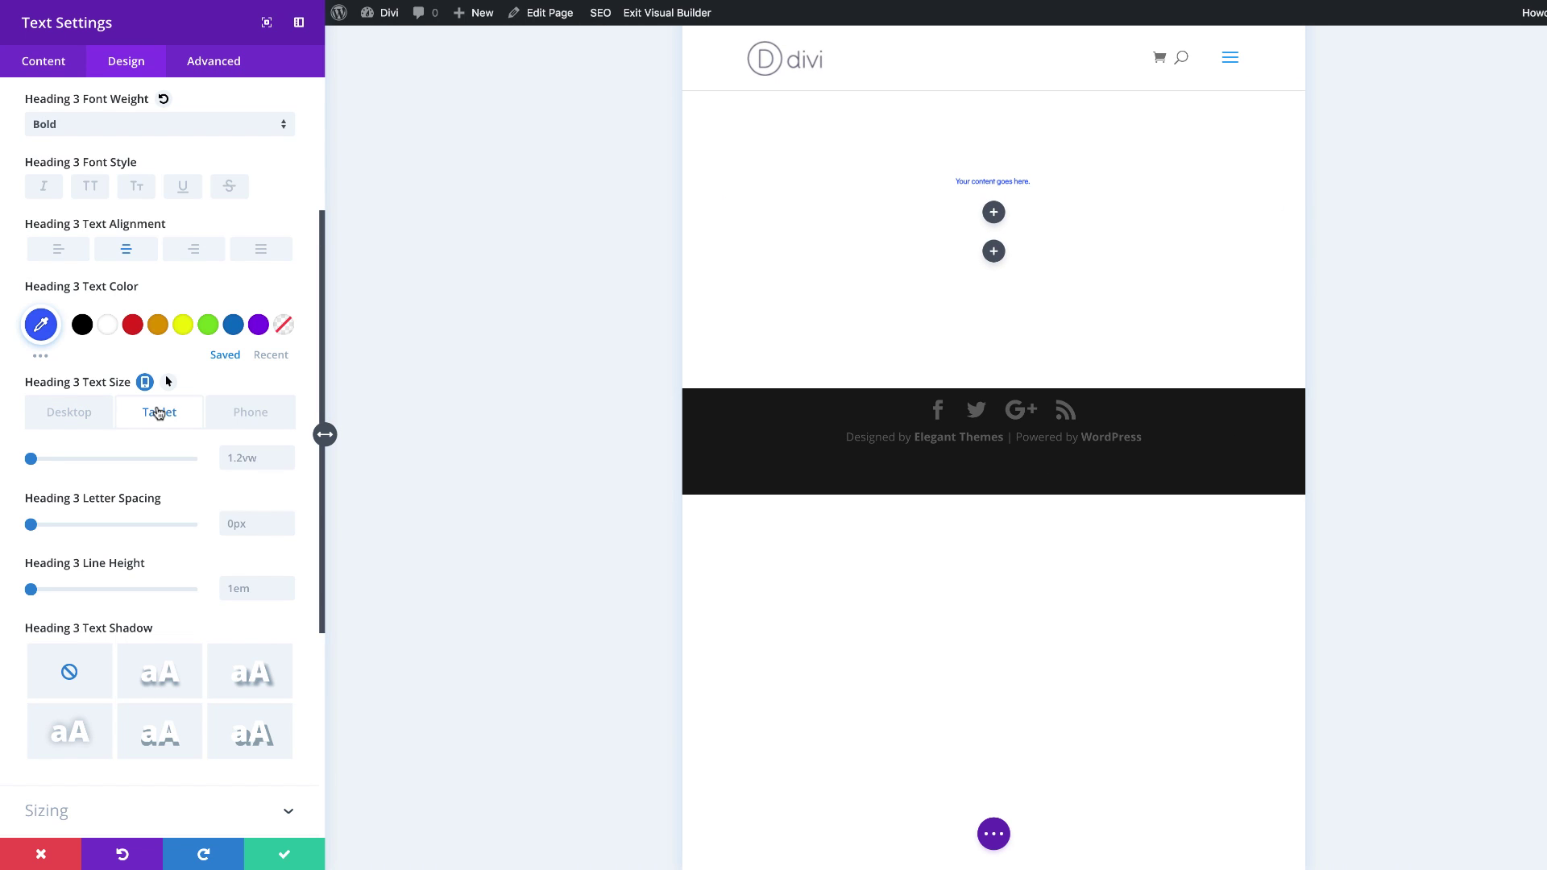
pyautogui.click(243, 458)
pyautogui.write('20vw')
pyautogui.press('BackSpace')
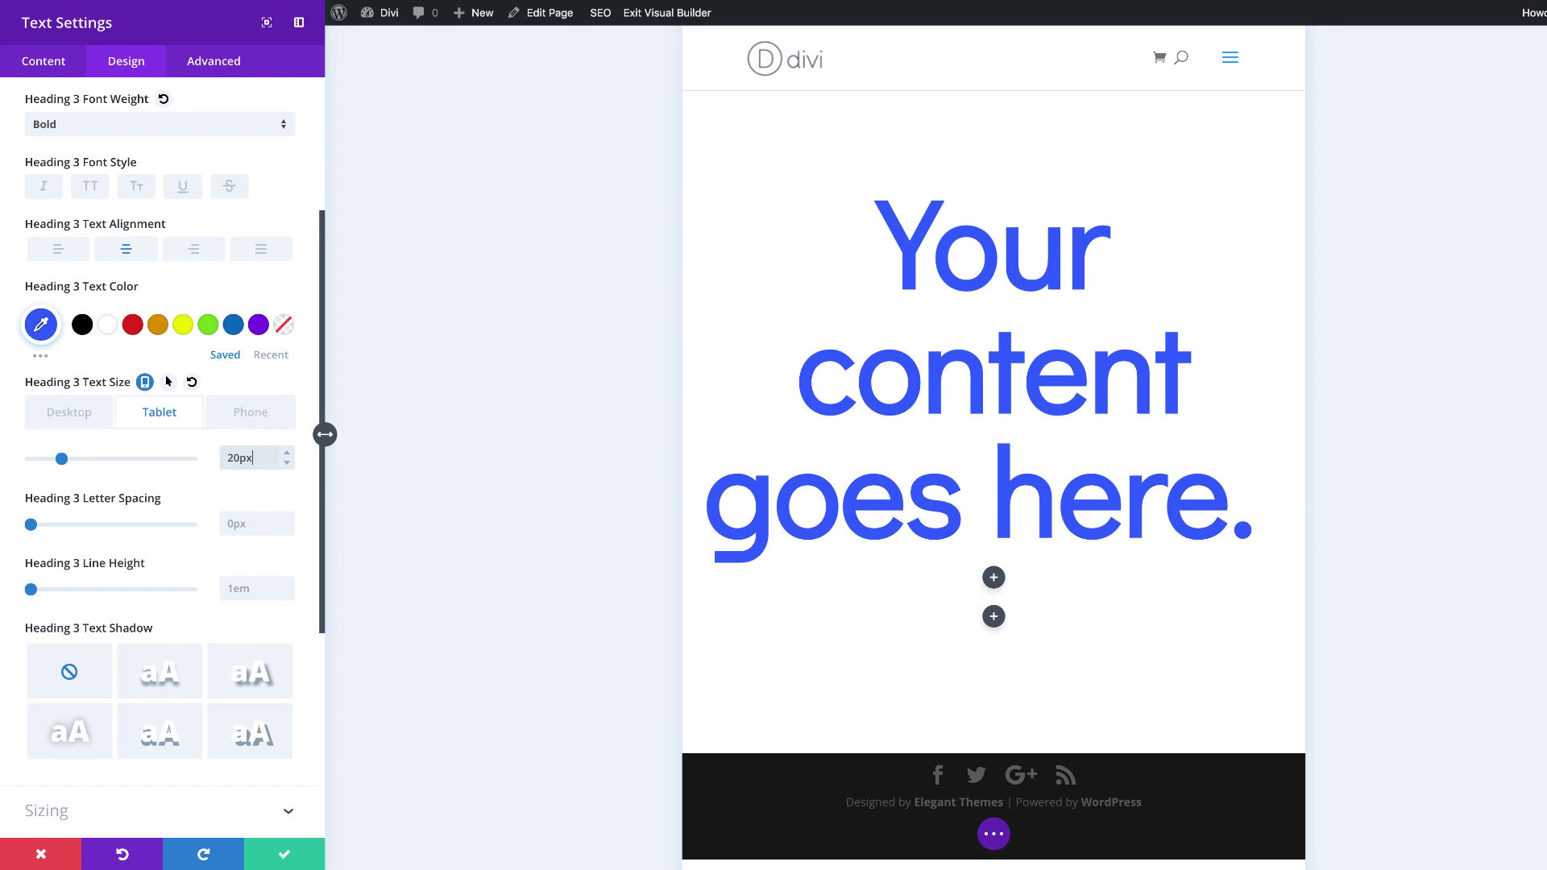
pyautogui.click(259, 418)
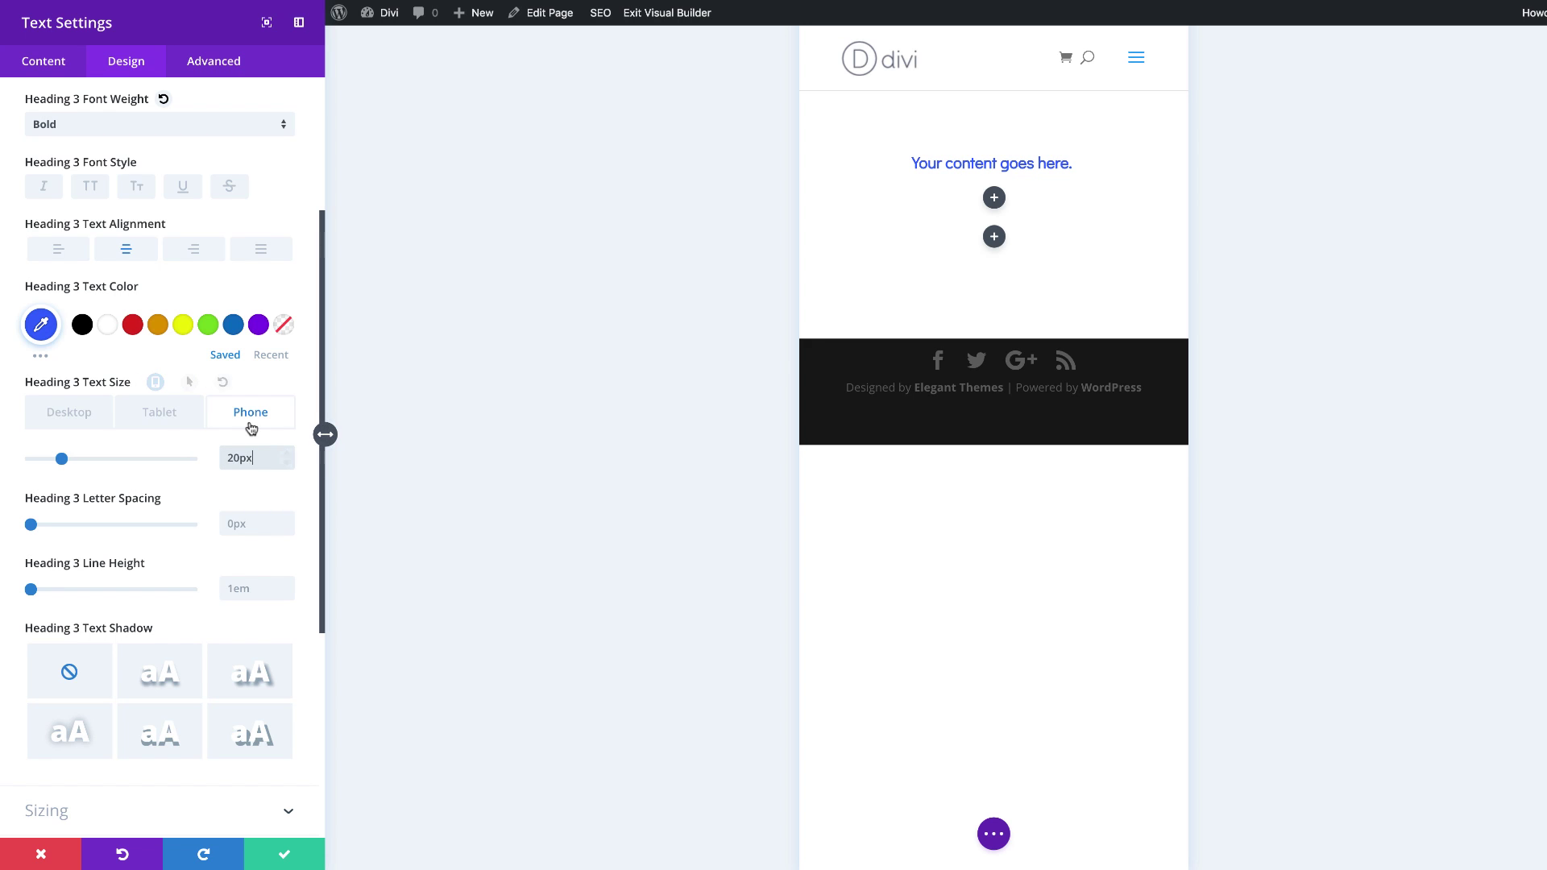
pyautogui.click(81, 415)
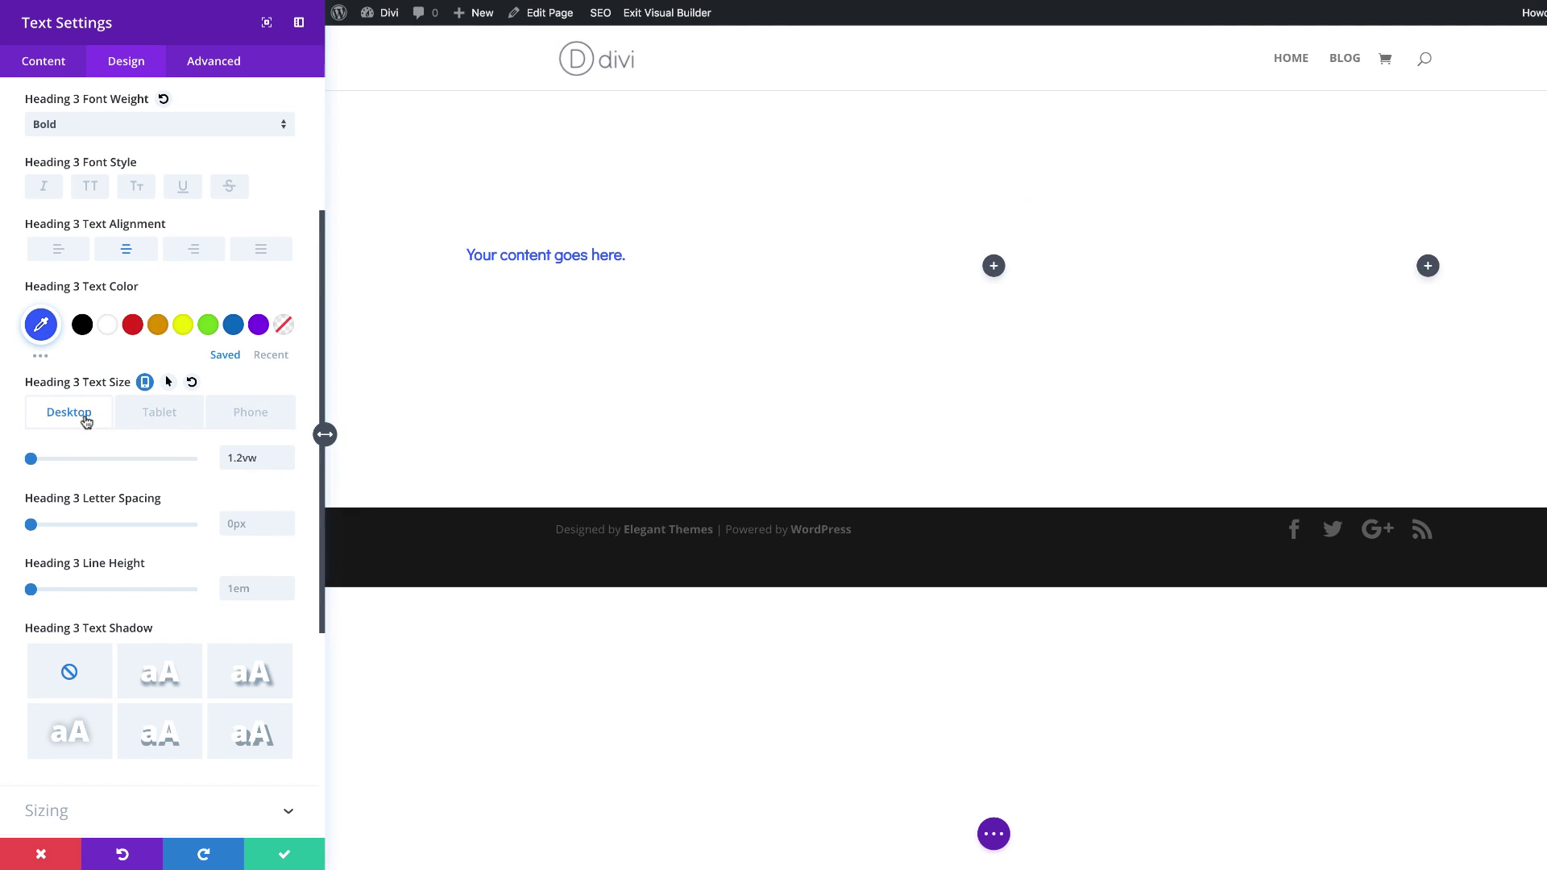
pyautogui.click(285, 854)
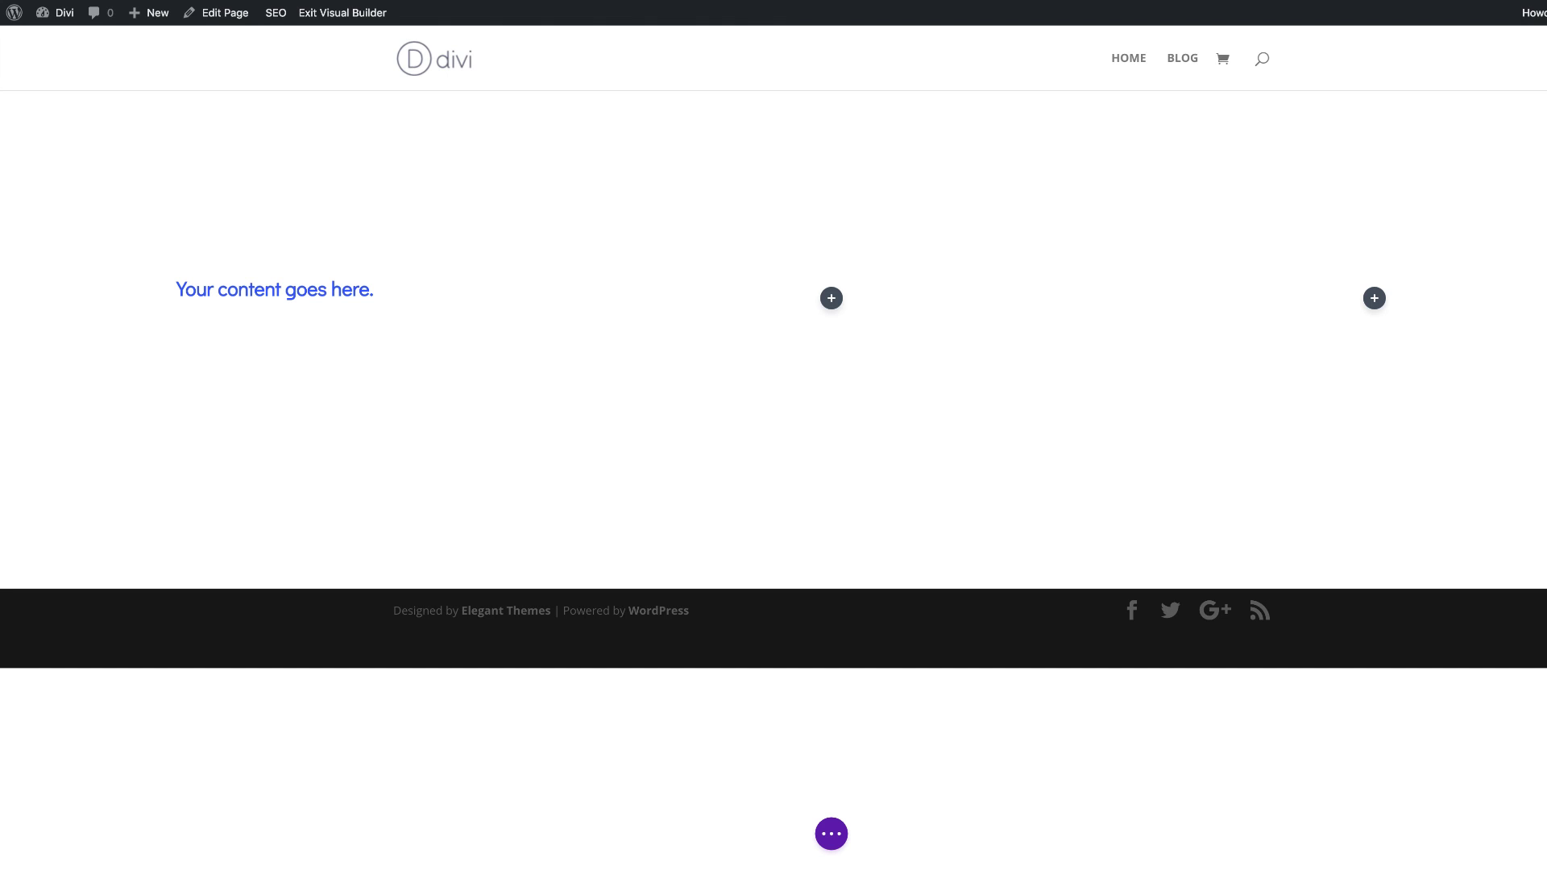
# Set the three-column row's custom left padding to 8vw and link it to the right padding.
pyautogui.moveTo(156, 322)
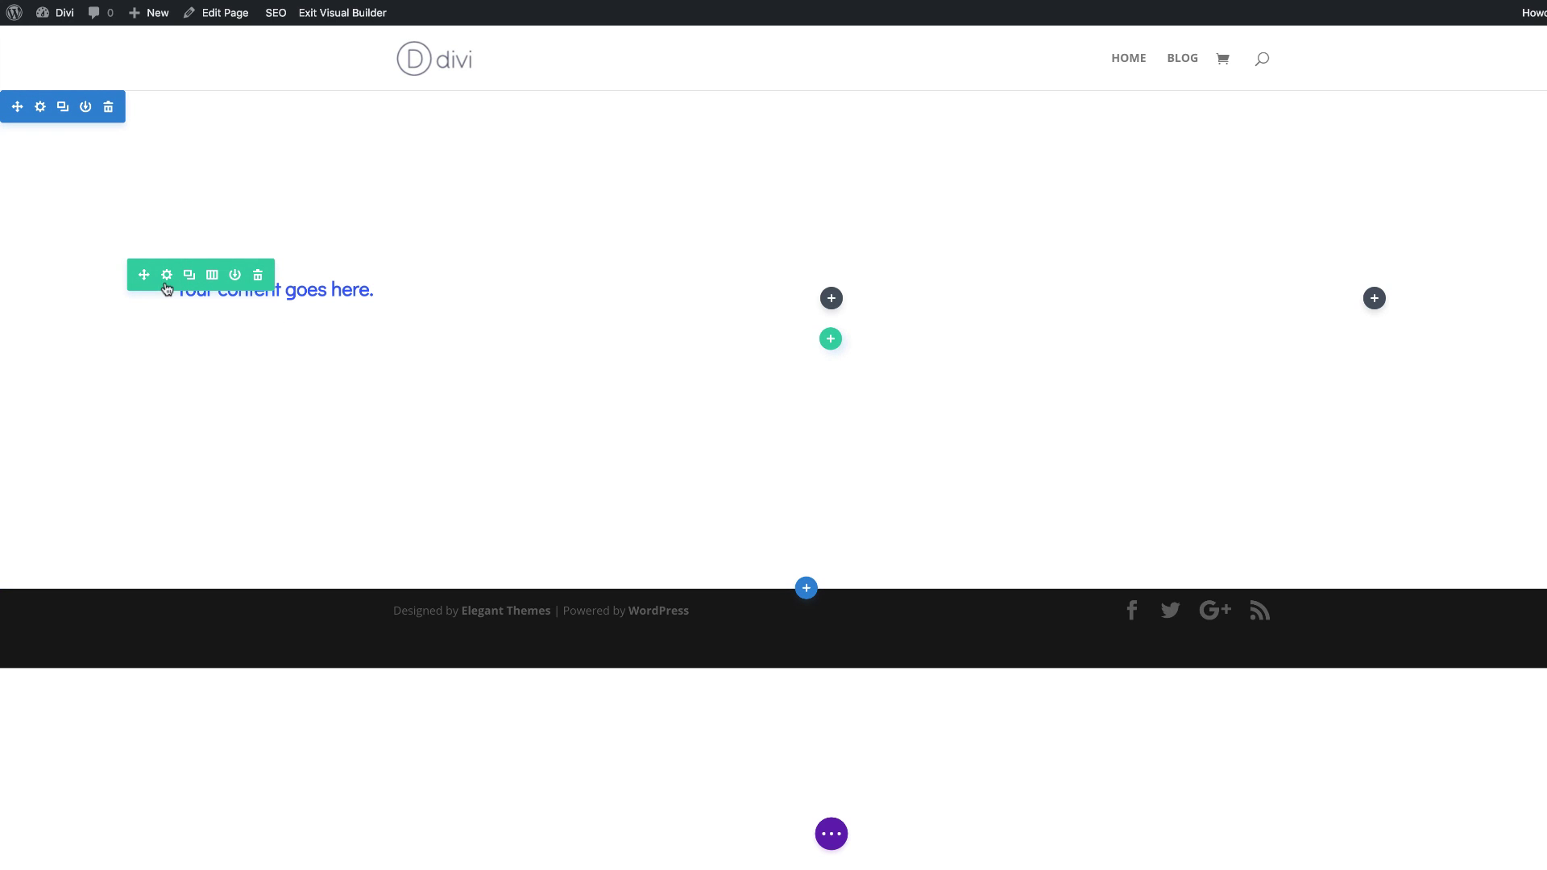
pyautogui.click(167, 276)
pyautogui.click(123, 62)
pyautogui.click(110, 214)
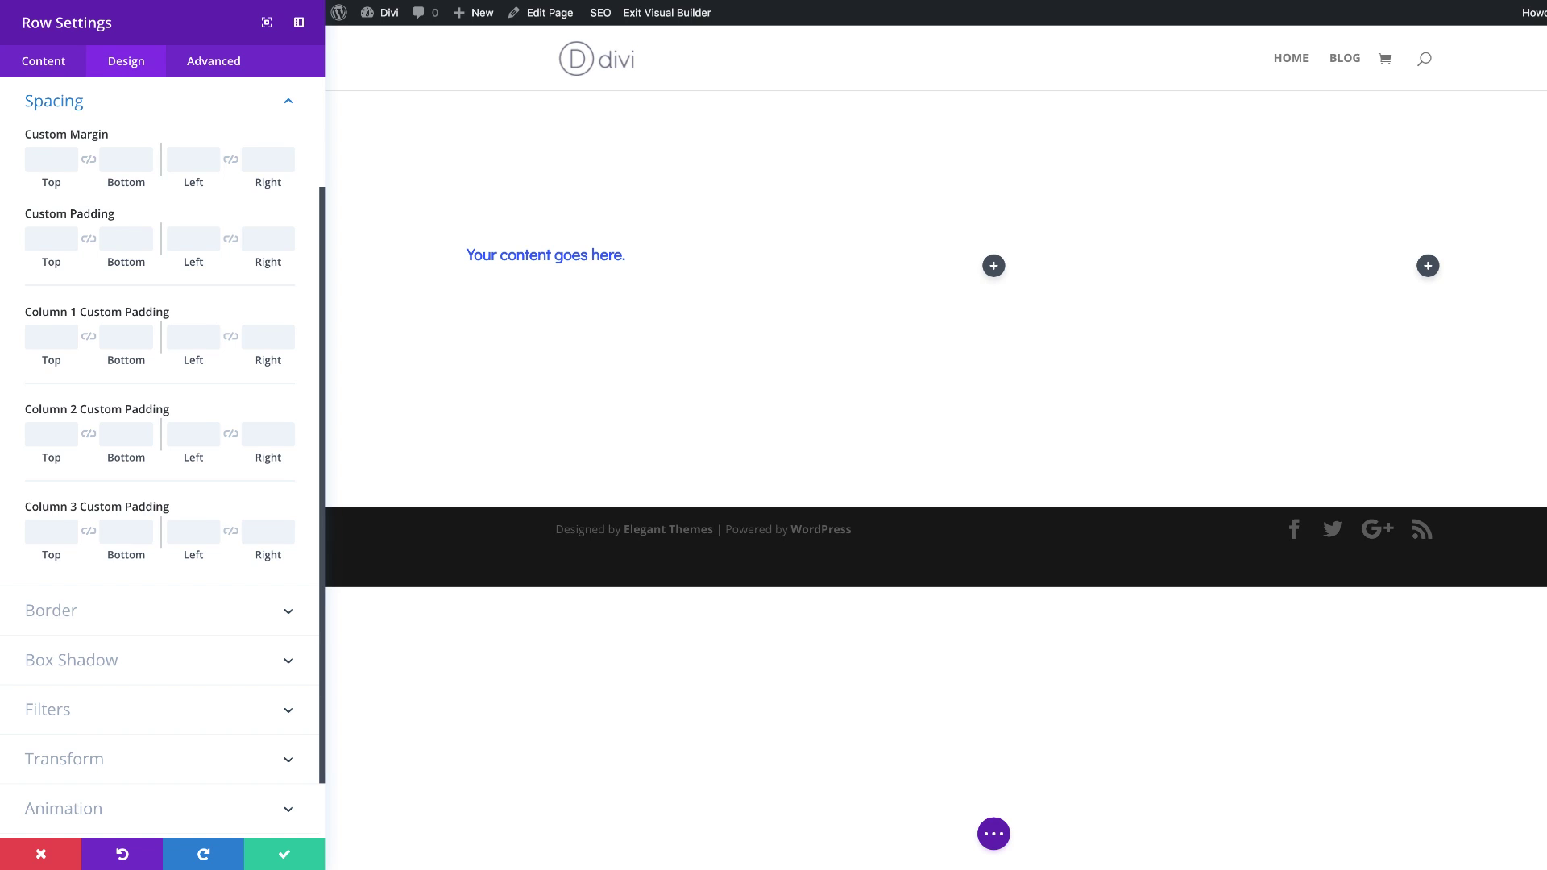
pyautogui.click(194, 240)
pyautogui.write('8vw')
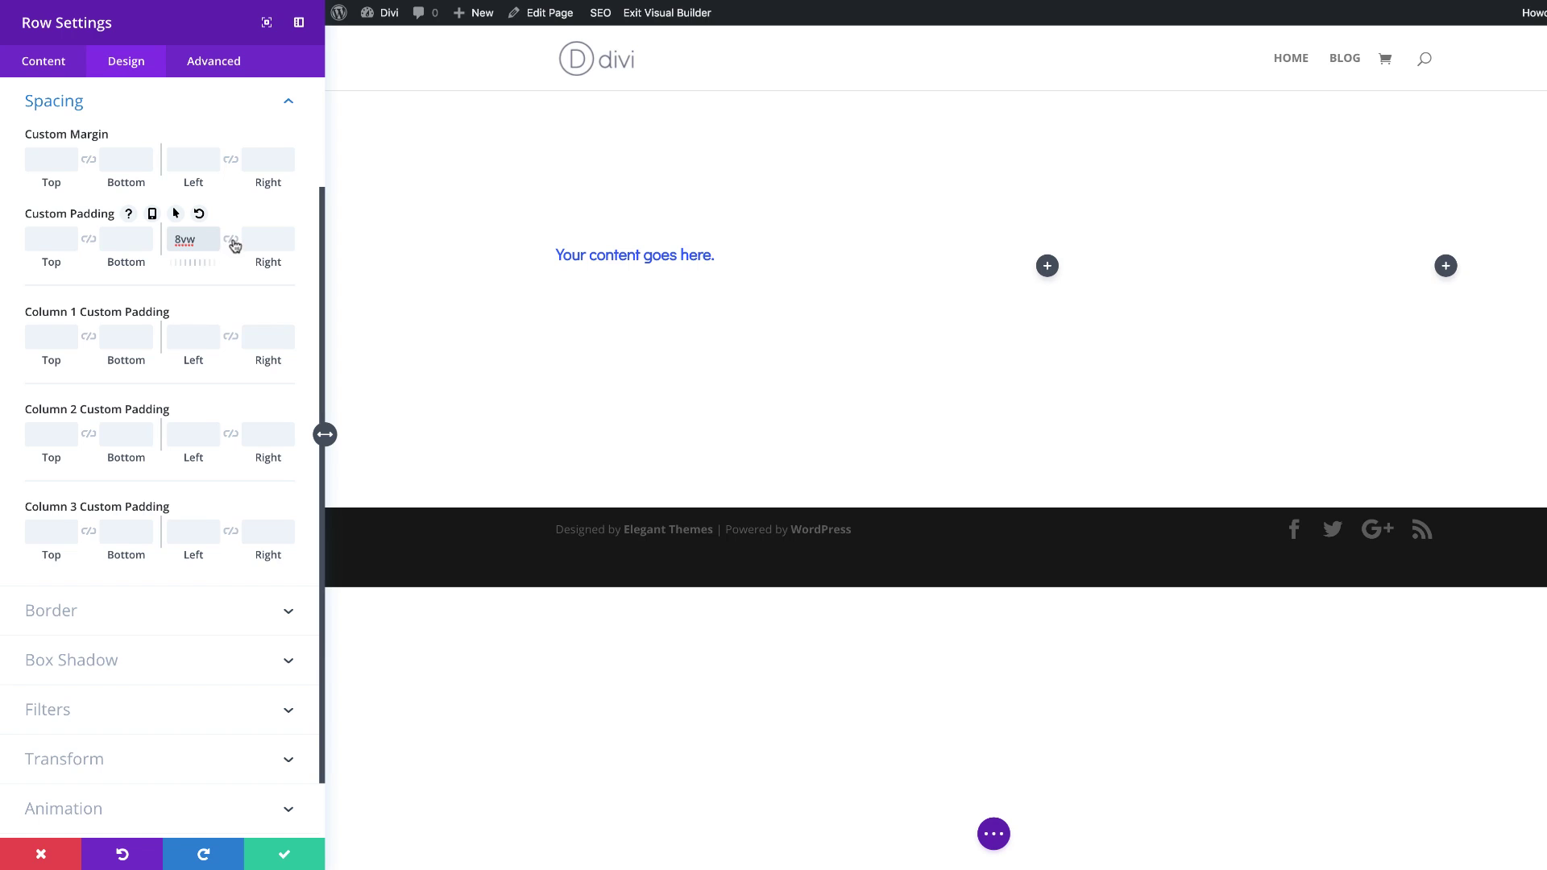
pyautogui.click(231, 240)
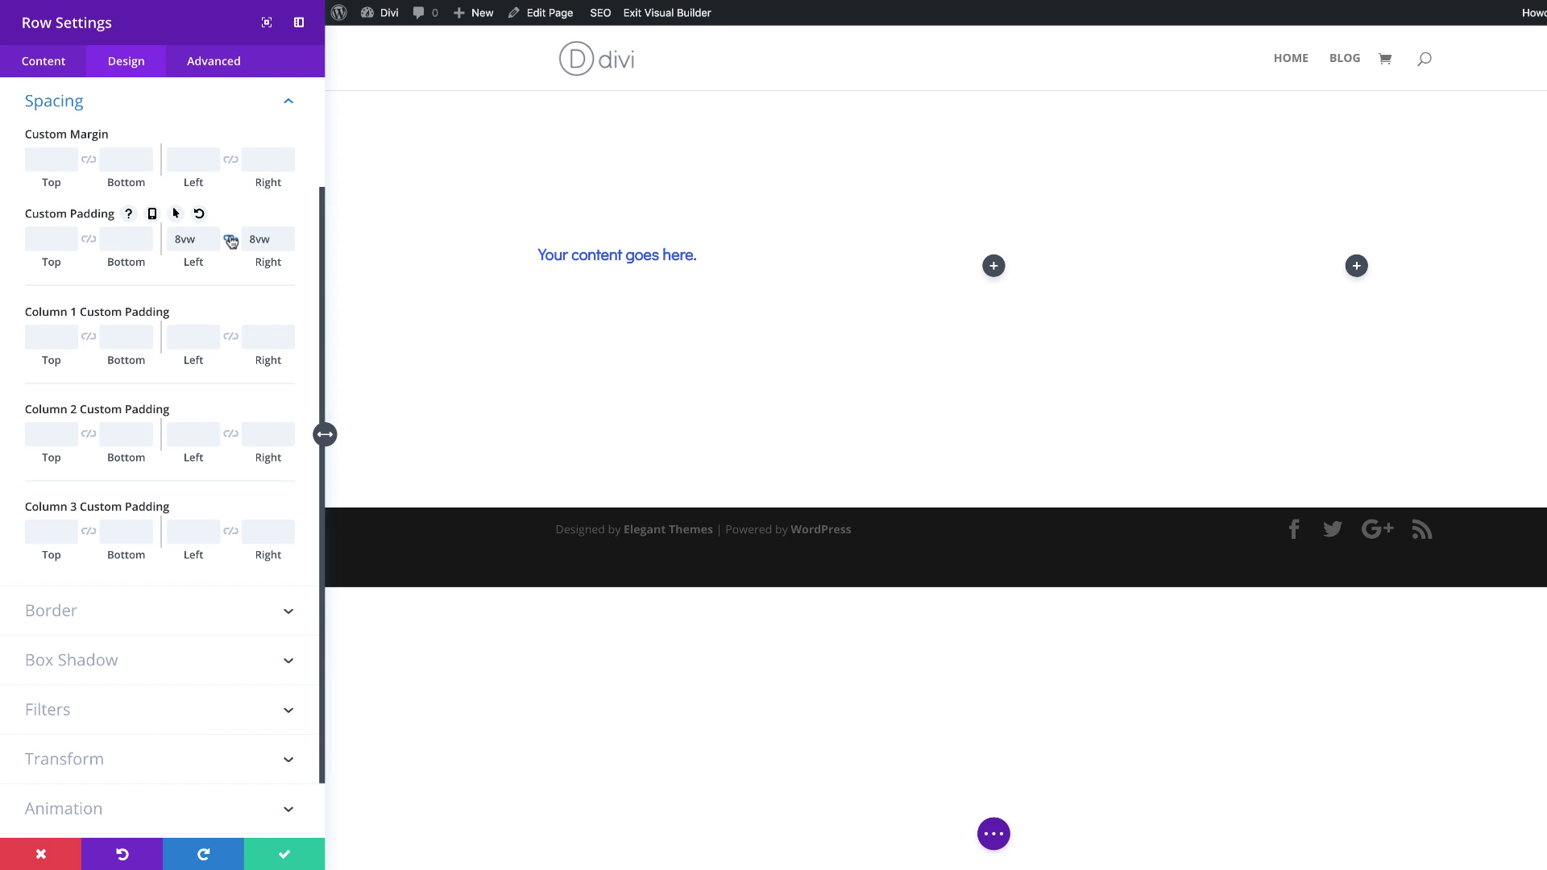
# Set the Column 1 custom padding to 2vw on the right and 1vw on the left.
pyautogui.click(230, 240)
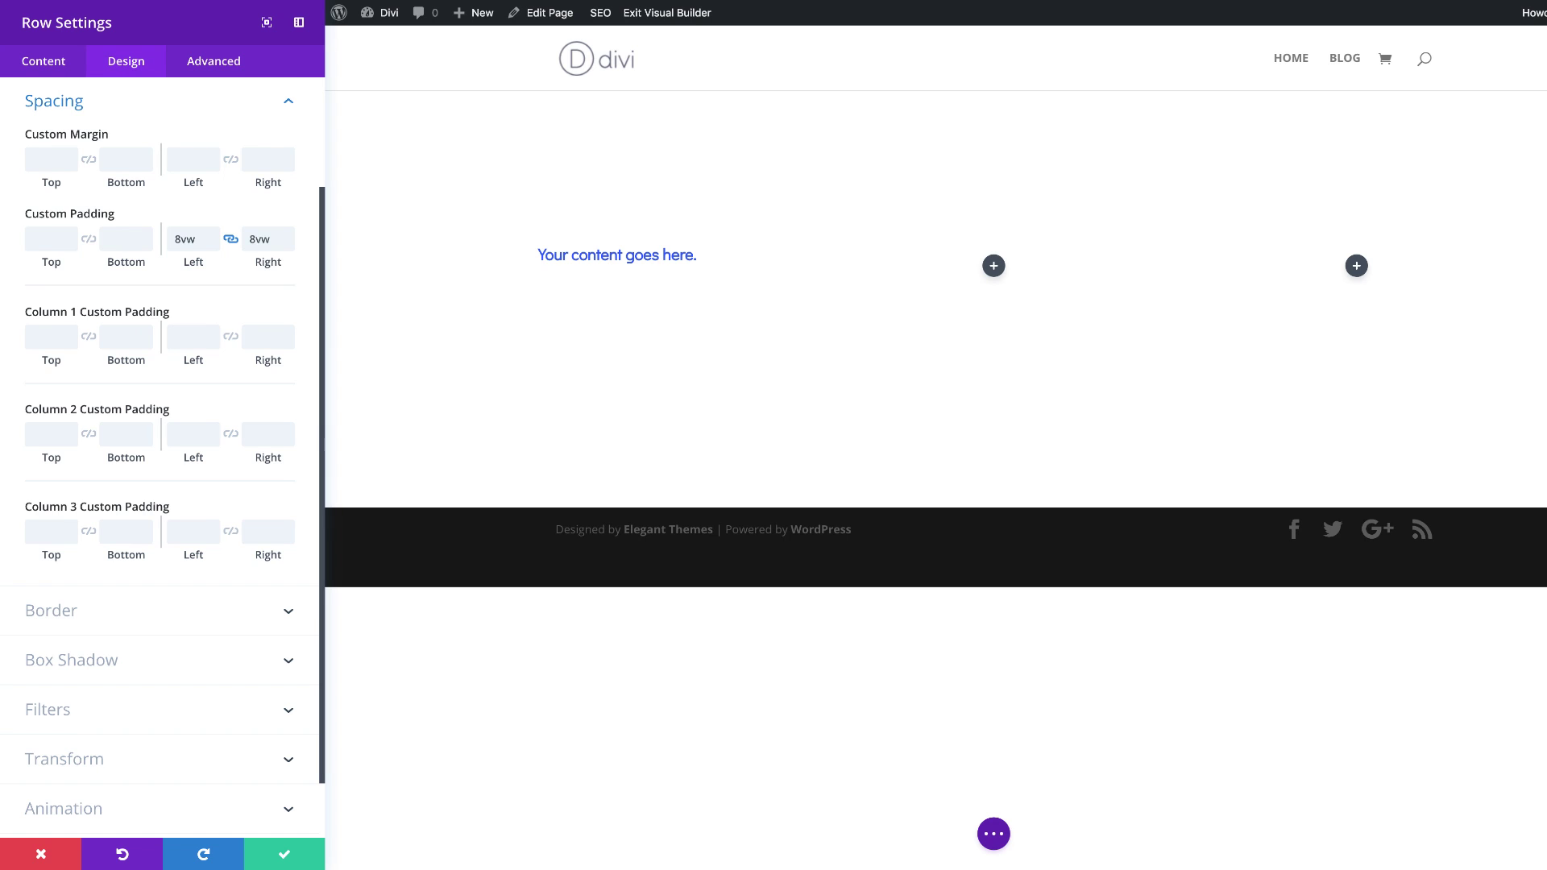
pyautogui.write('2vw')
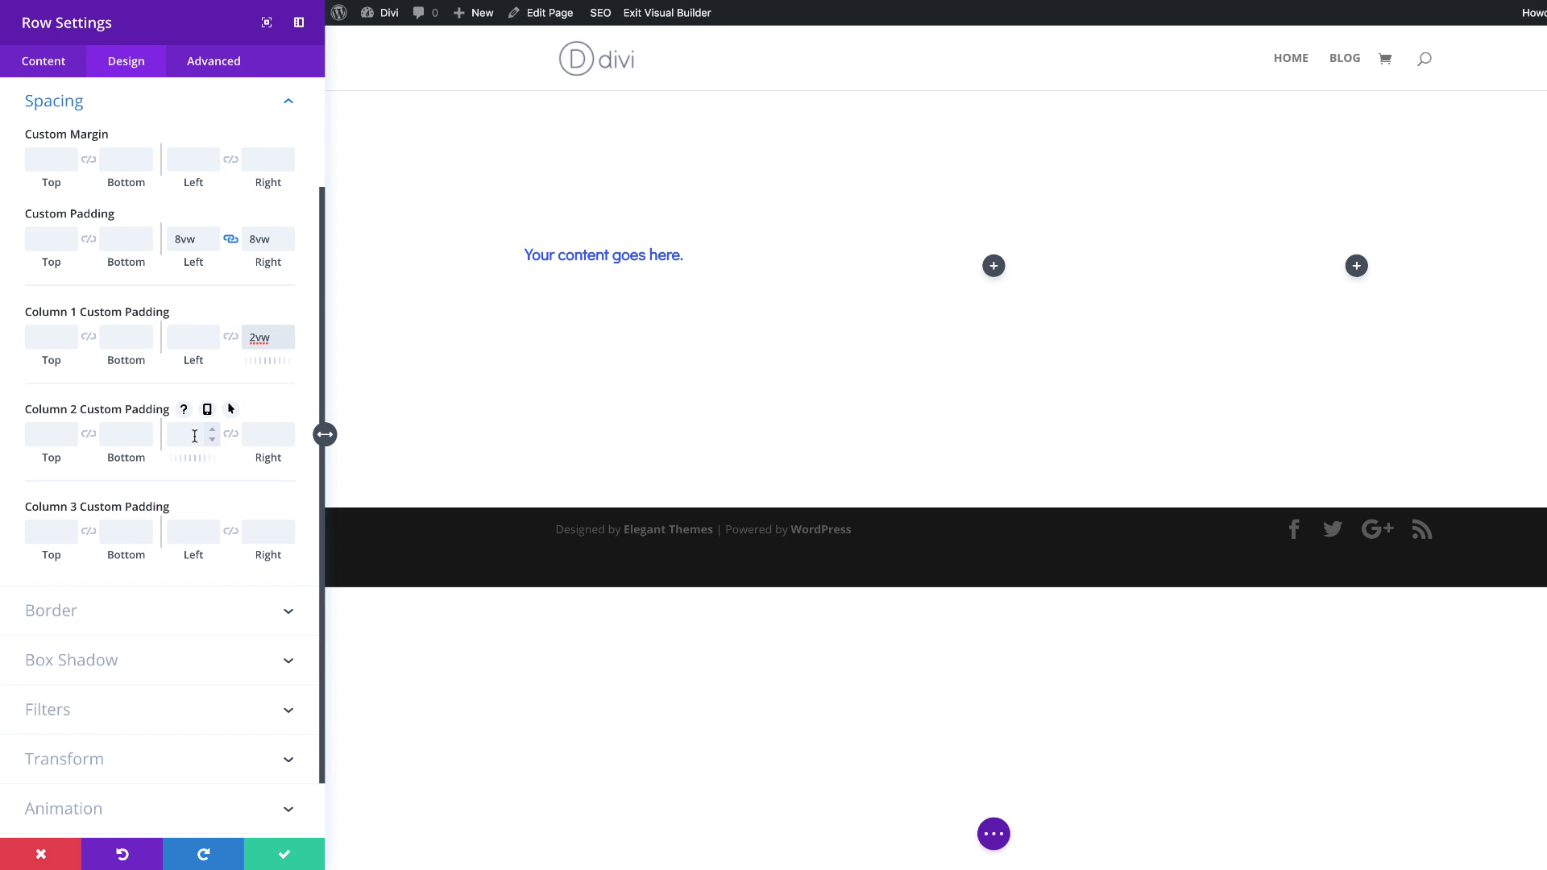
pyautogui.click(195, 336)
pyautogui.write('1vw')
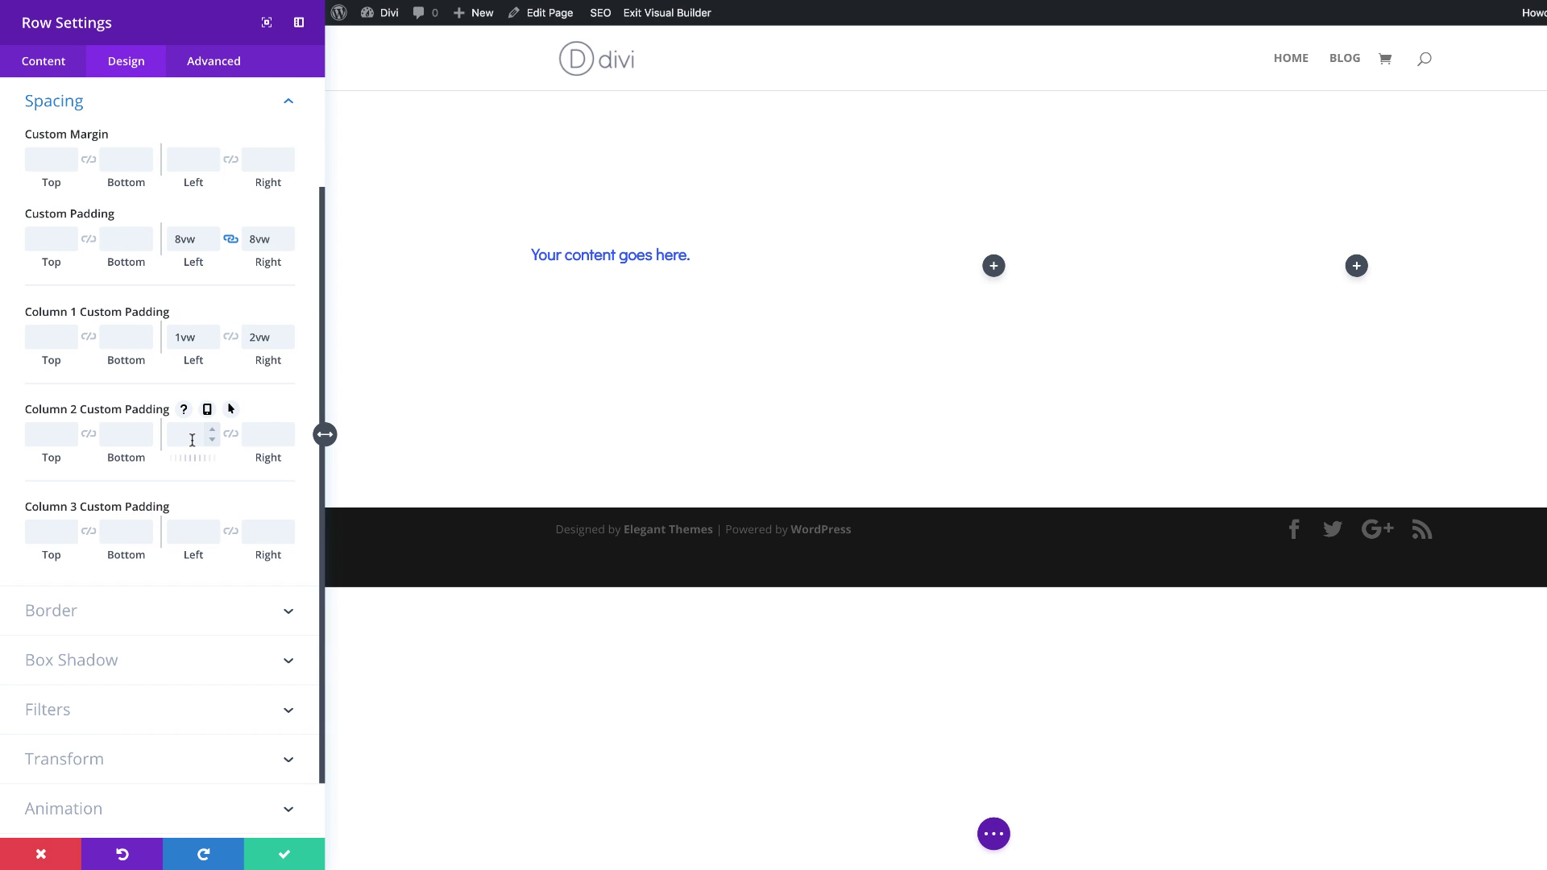
# Set Column 2's right padding to 1vw and Column 3's left padding to 2vw, and save the row settings.
pyautogui.click(259, 435)
pyautogui.write('1vw')
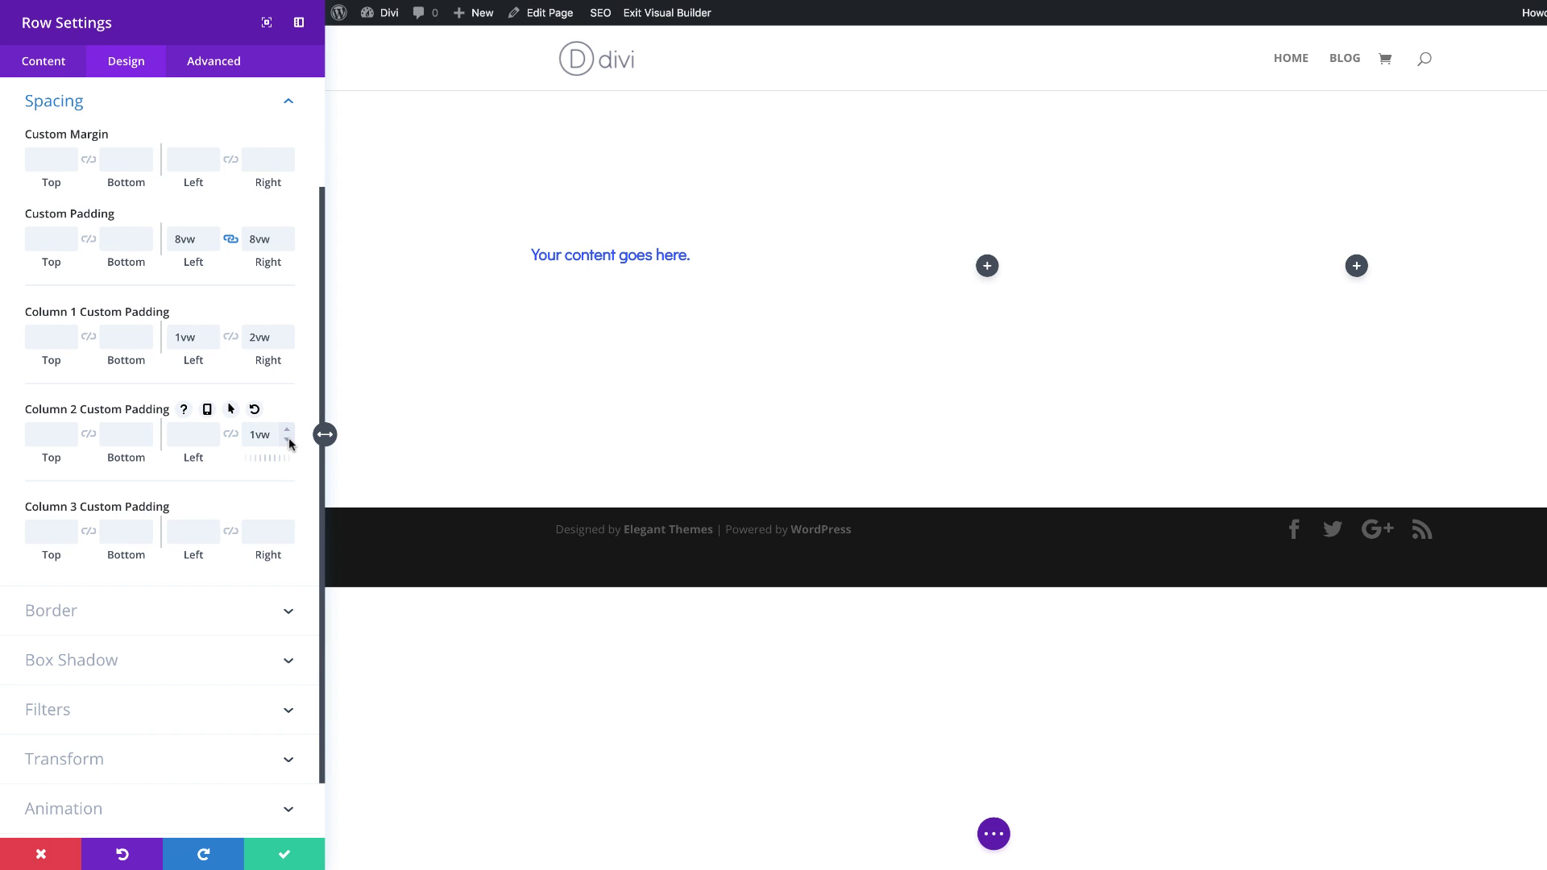
pyautogui.click(193, 530)
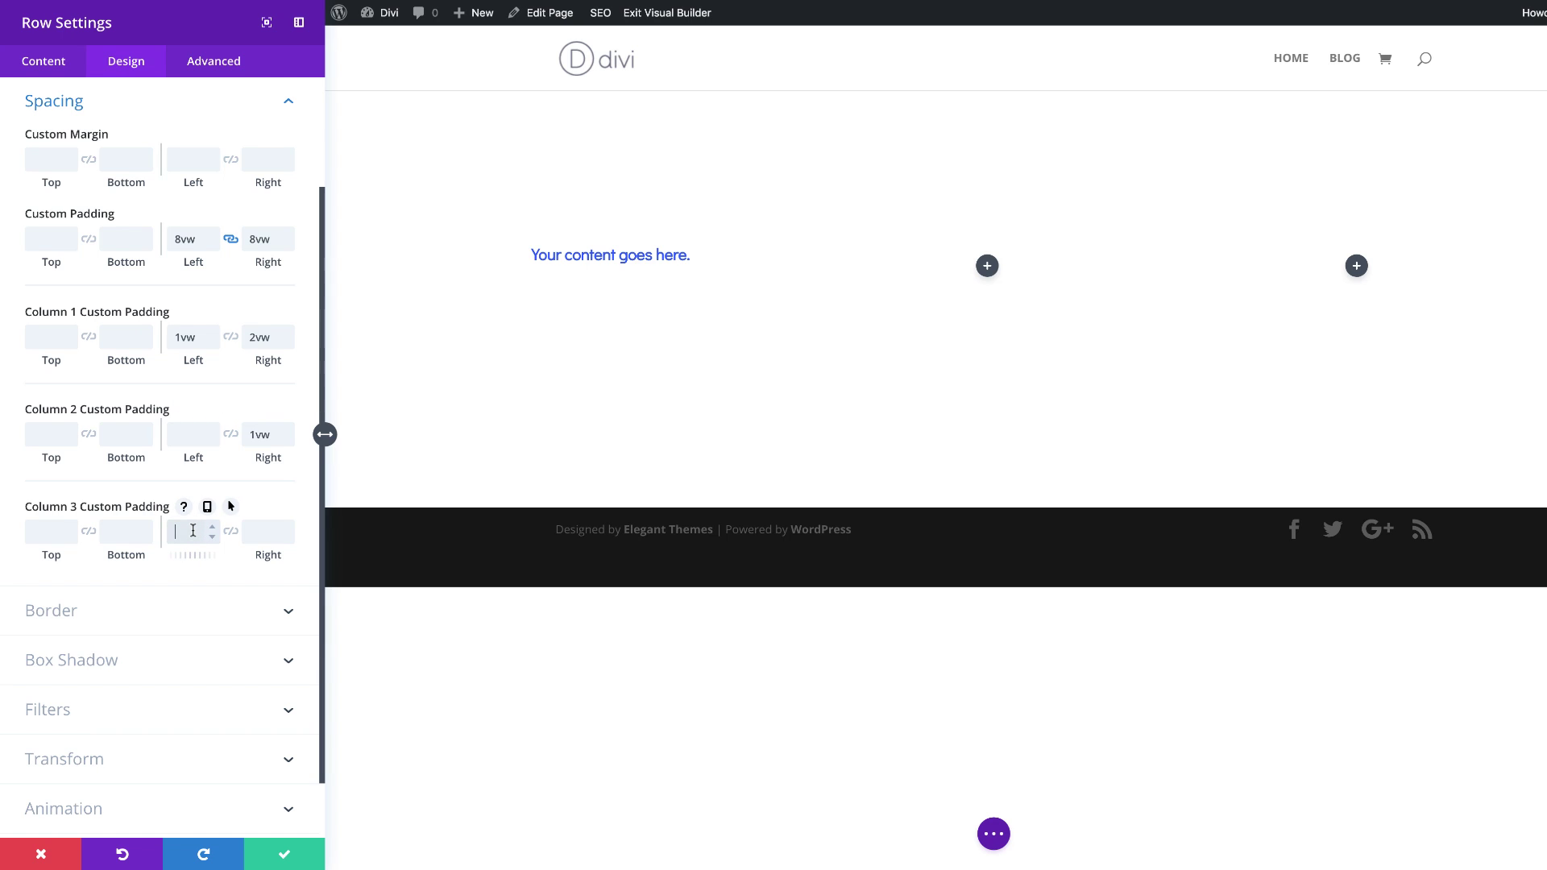
pyautogui.write('2vw')
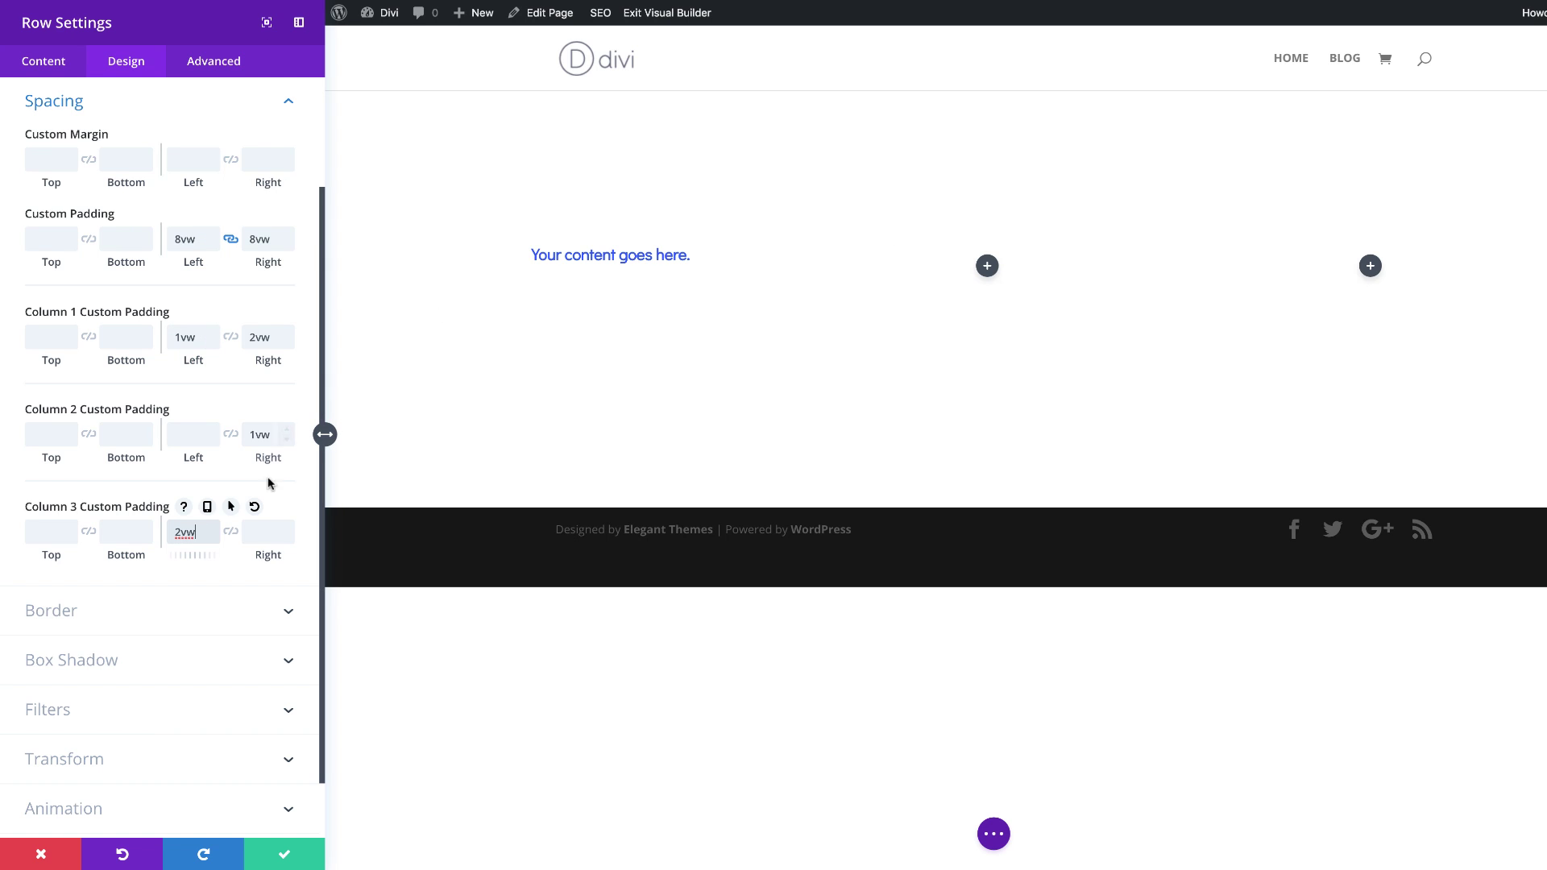
pyautogui.click(283, 850)
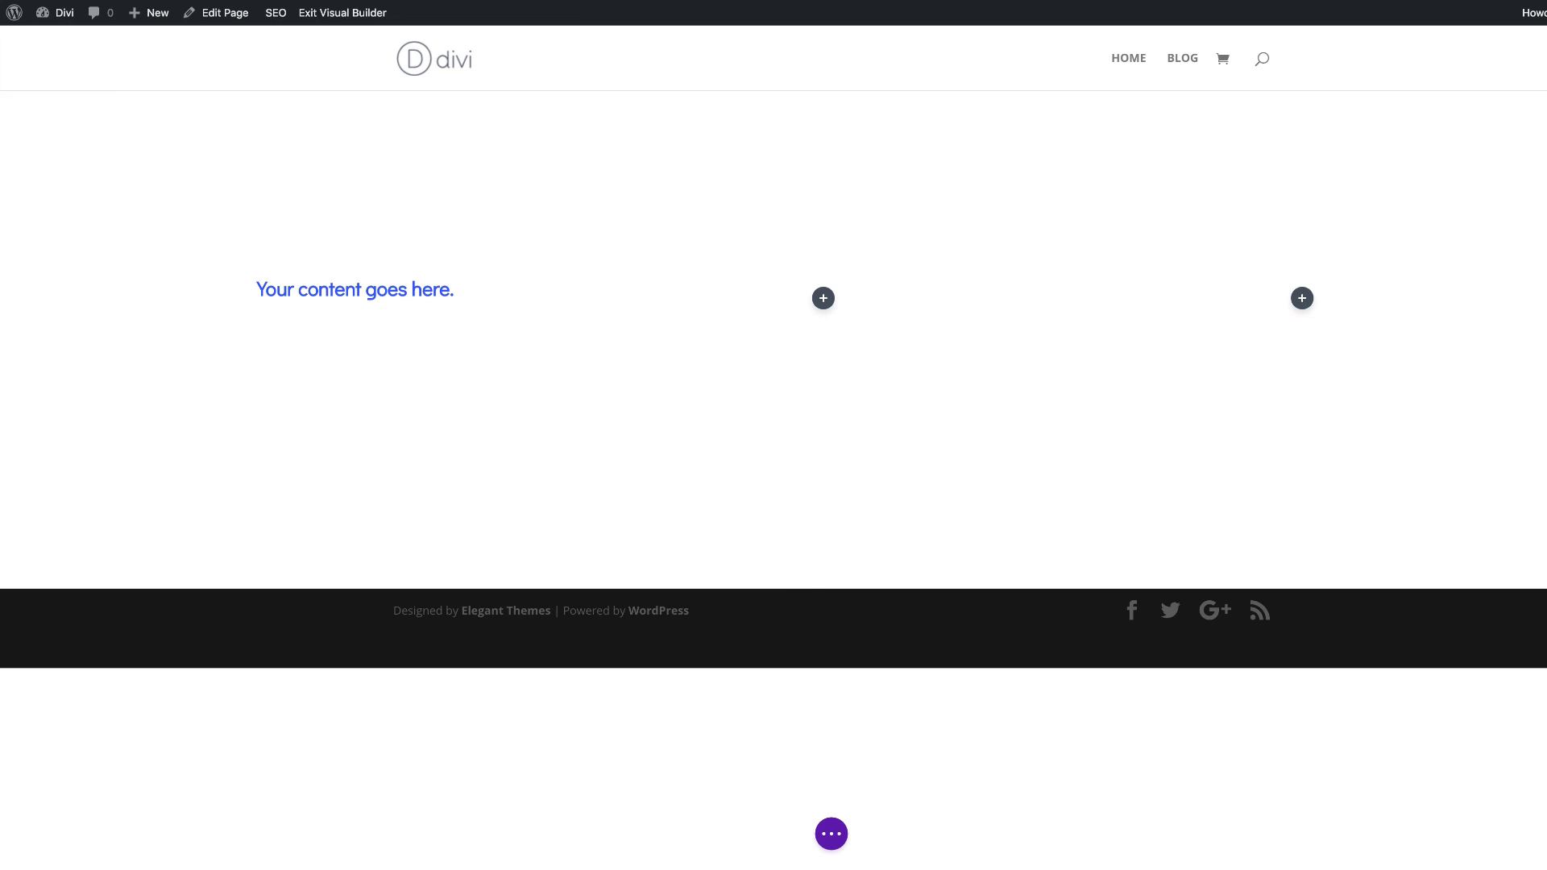
# Add a second Text module below the heading in the first column, keeping its default placeholder content.
pyautogui.moveTo(358, 299)
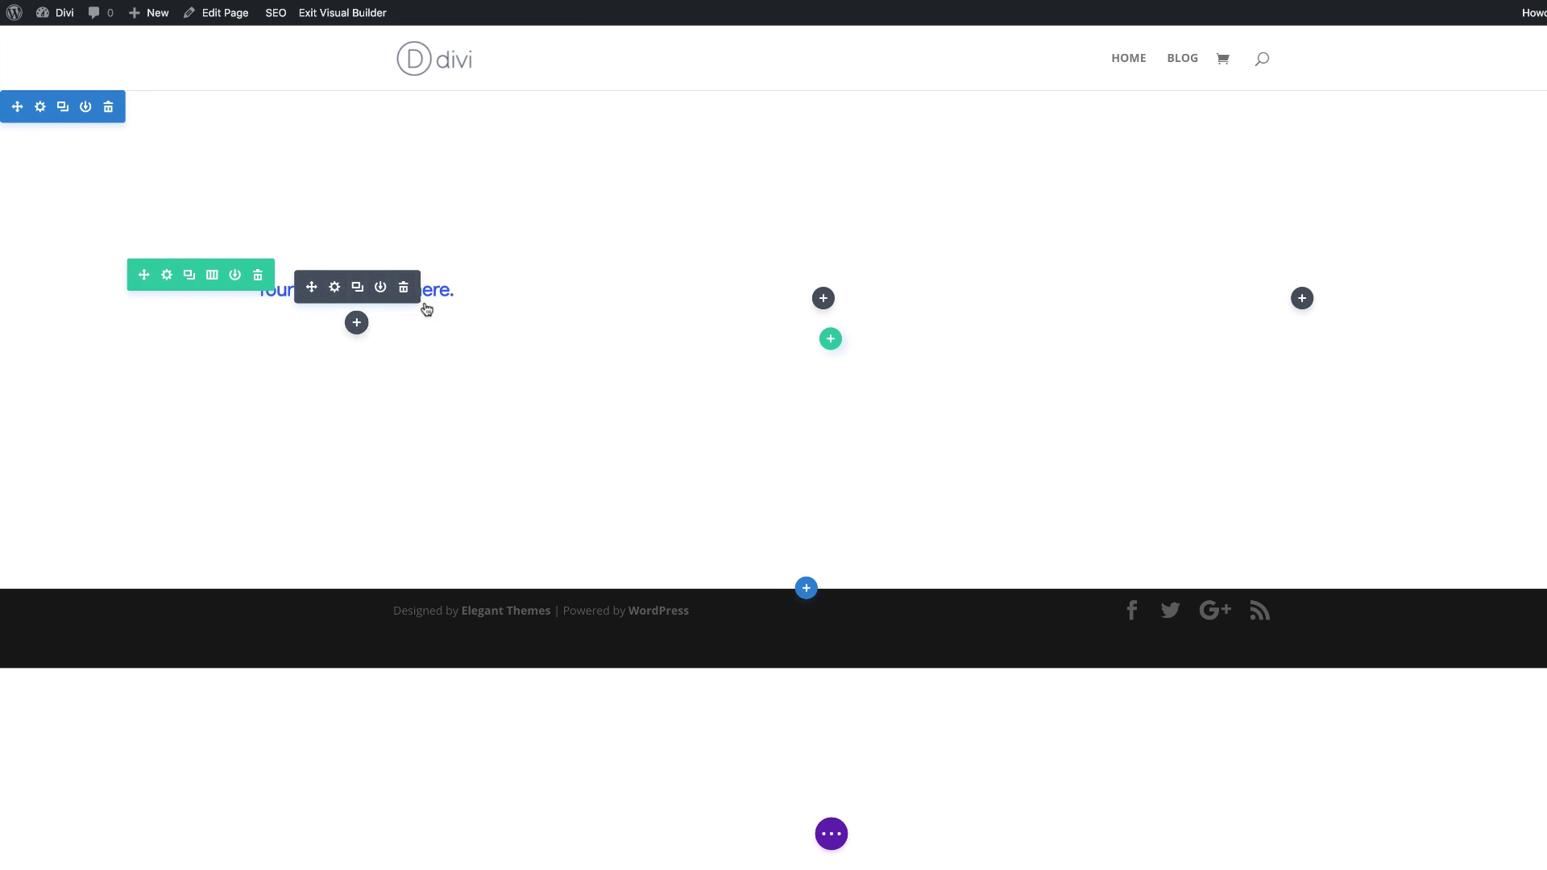
pyautogui.click(357, 323)
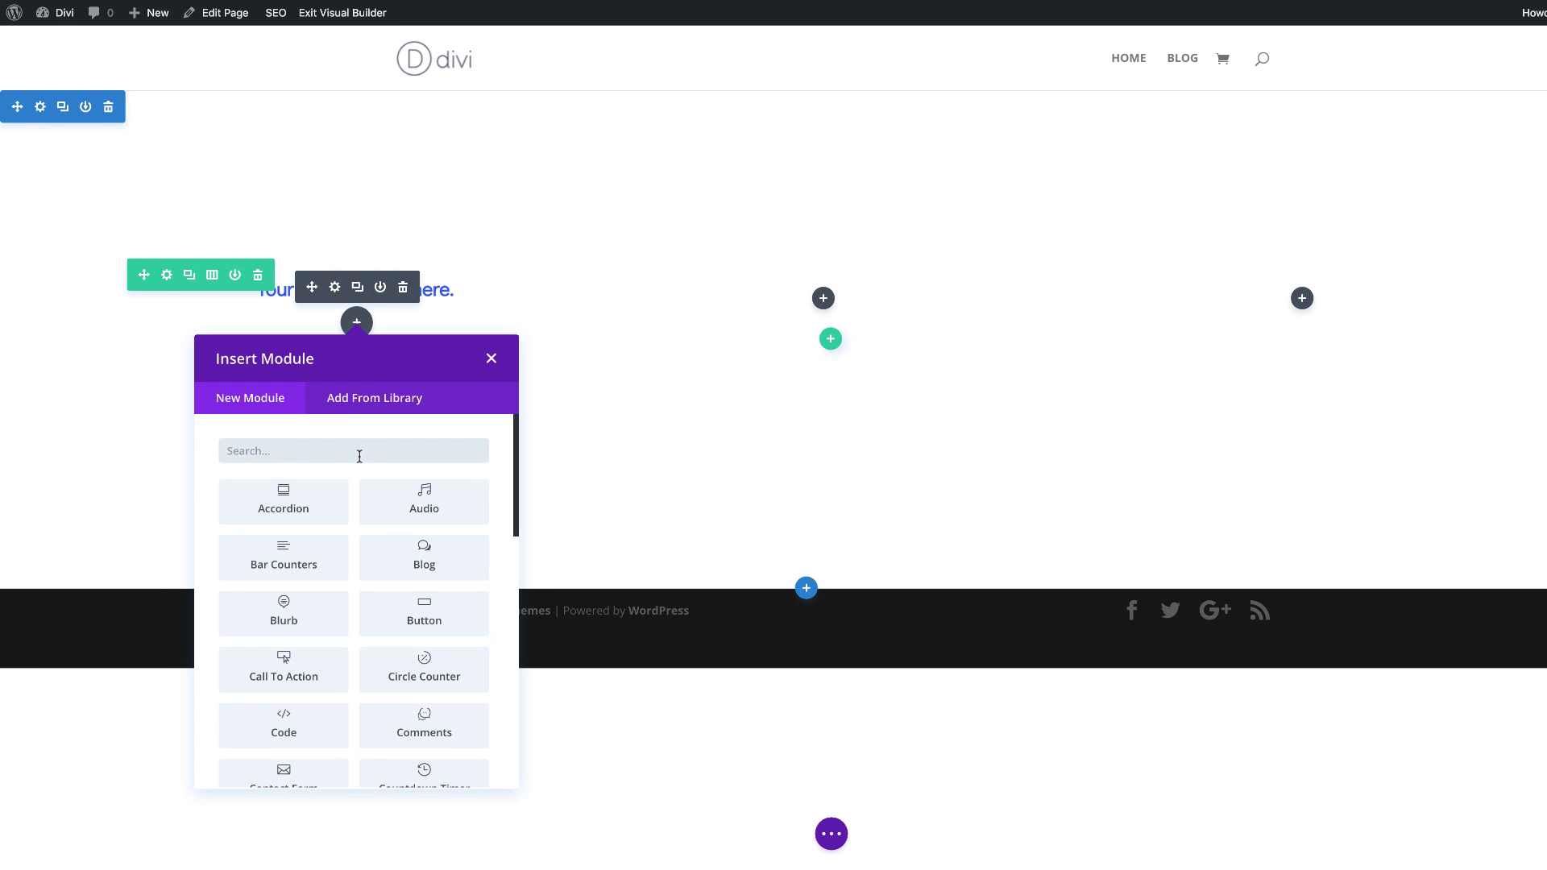
pyautogui.write('text')
pyautogui.click(303, 501)
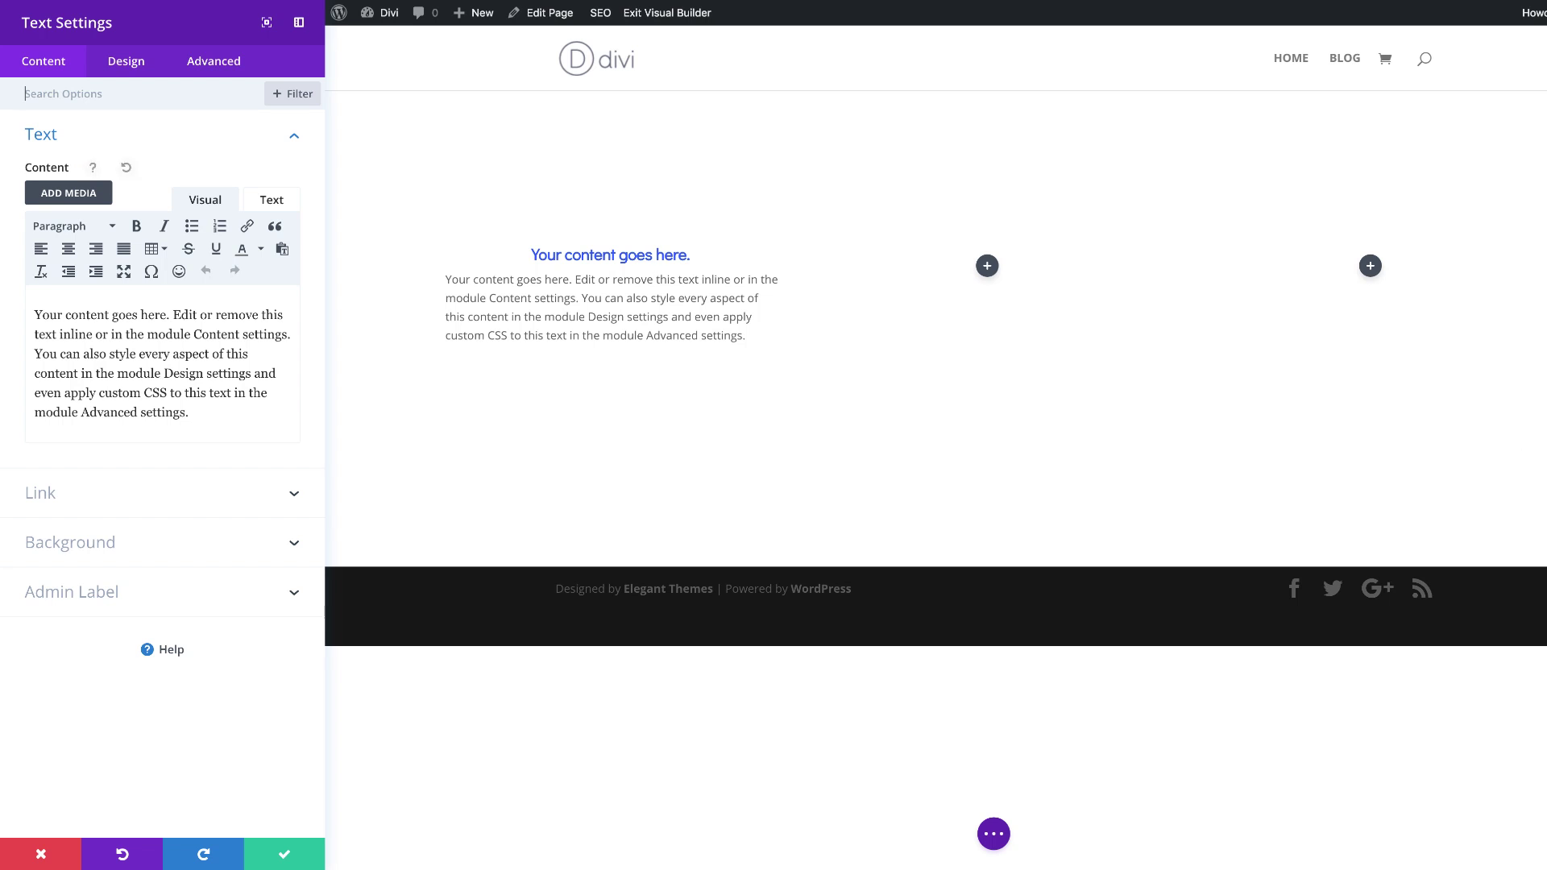
pyautogui.click(282, 856)
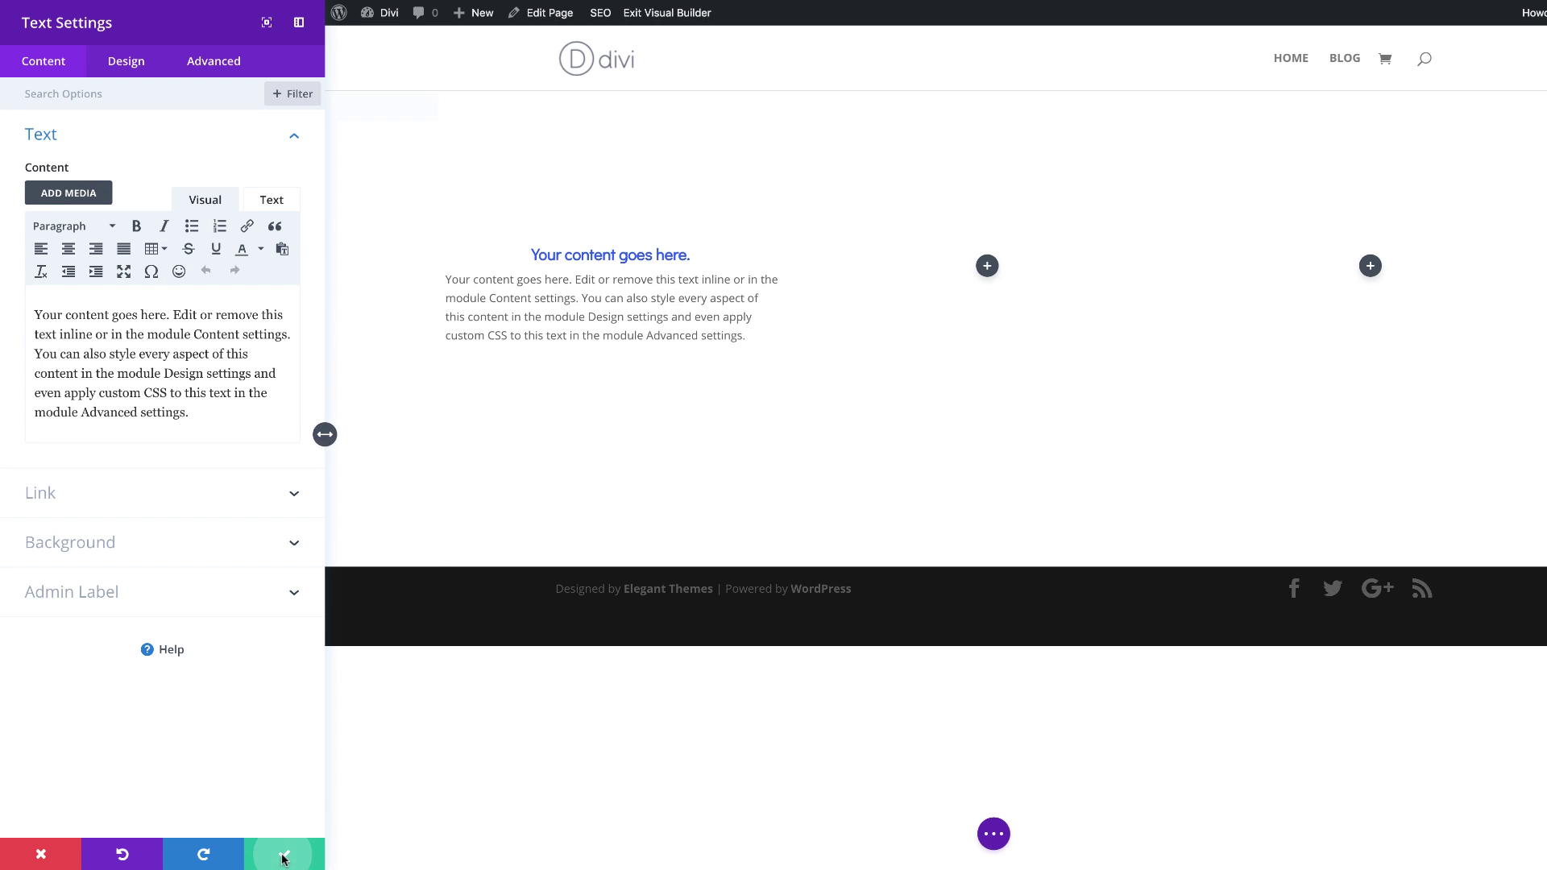
# Give the heading text module a 4vw bottom margin and linked 4vw top and bottom padding.
pyautogui.moveTo(310, 291)
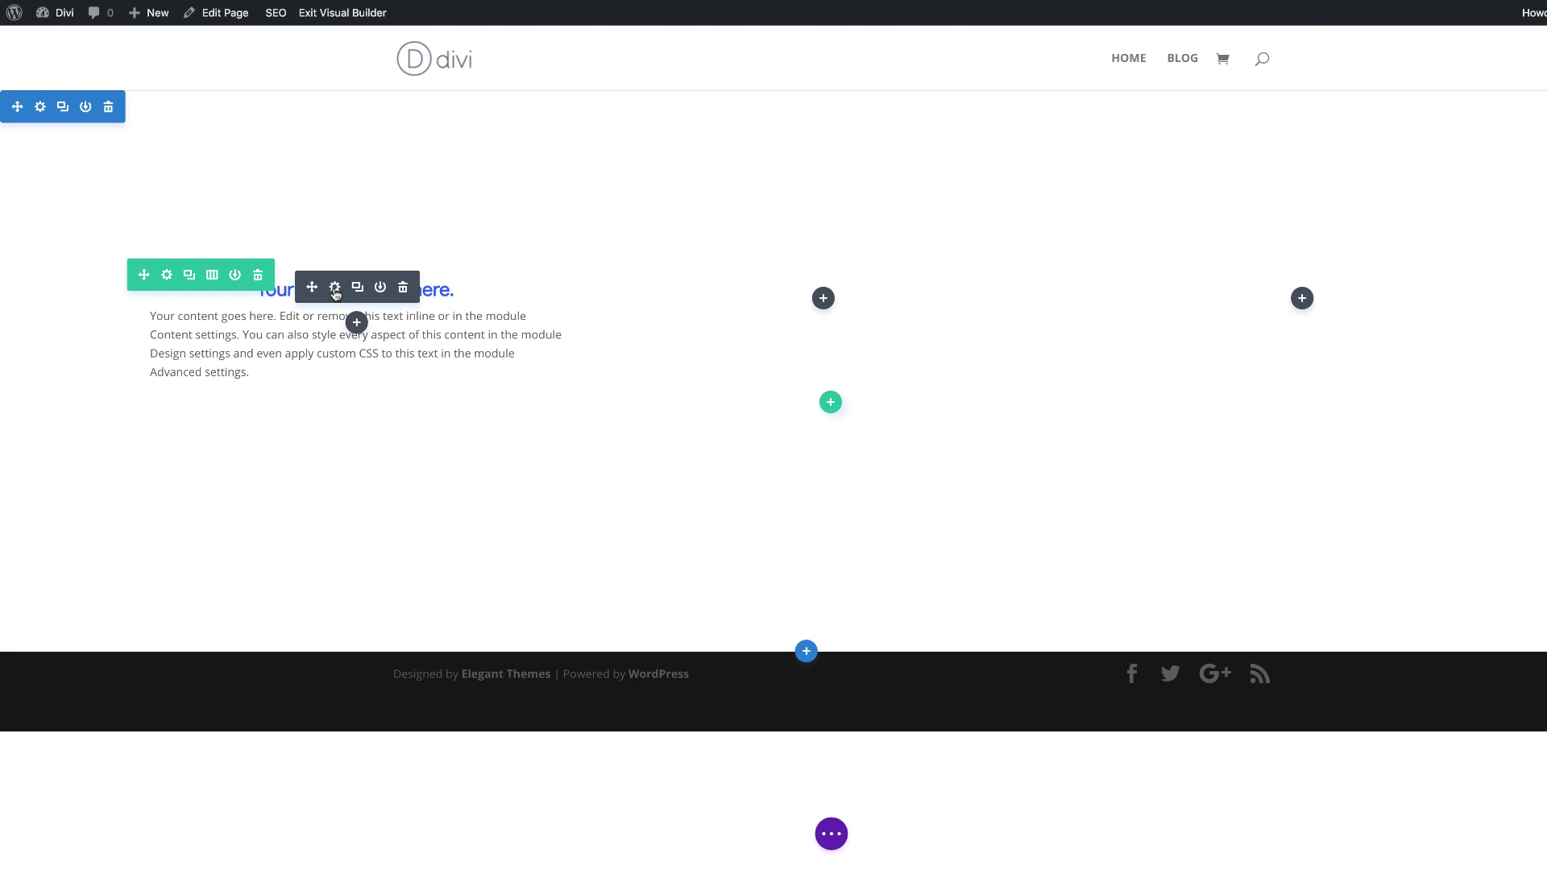
pyautogui.click(335, 288)
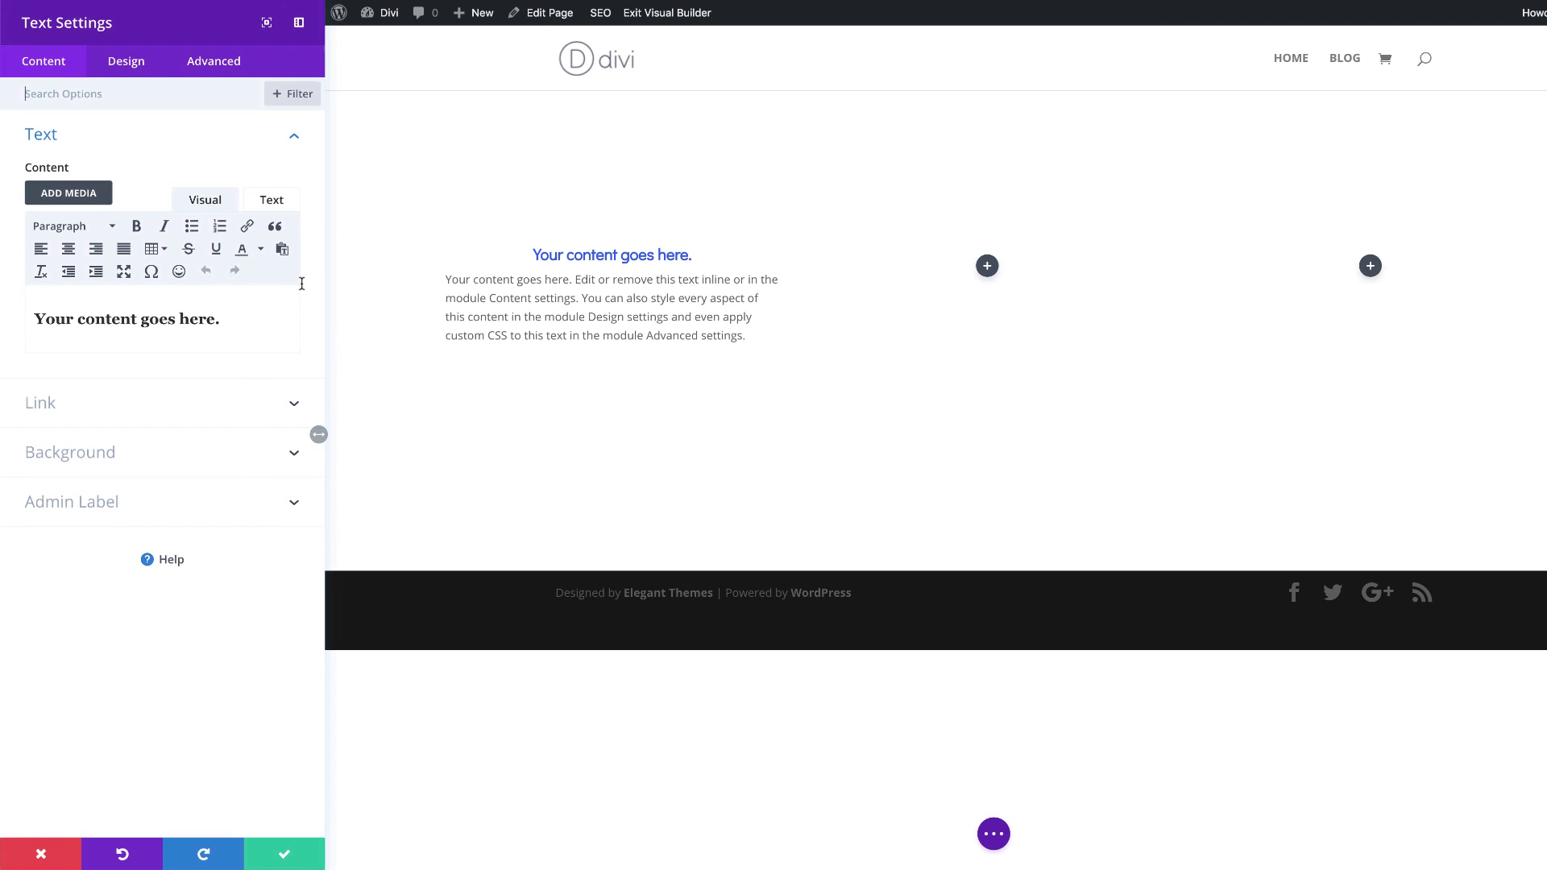
pyautogui.click(133, 68)
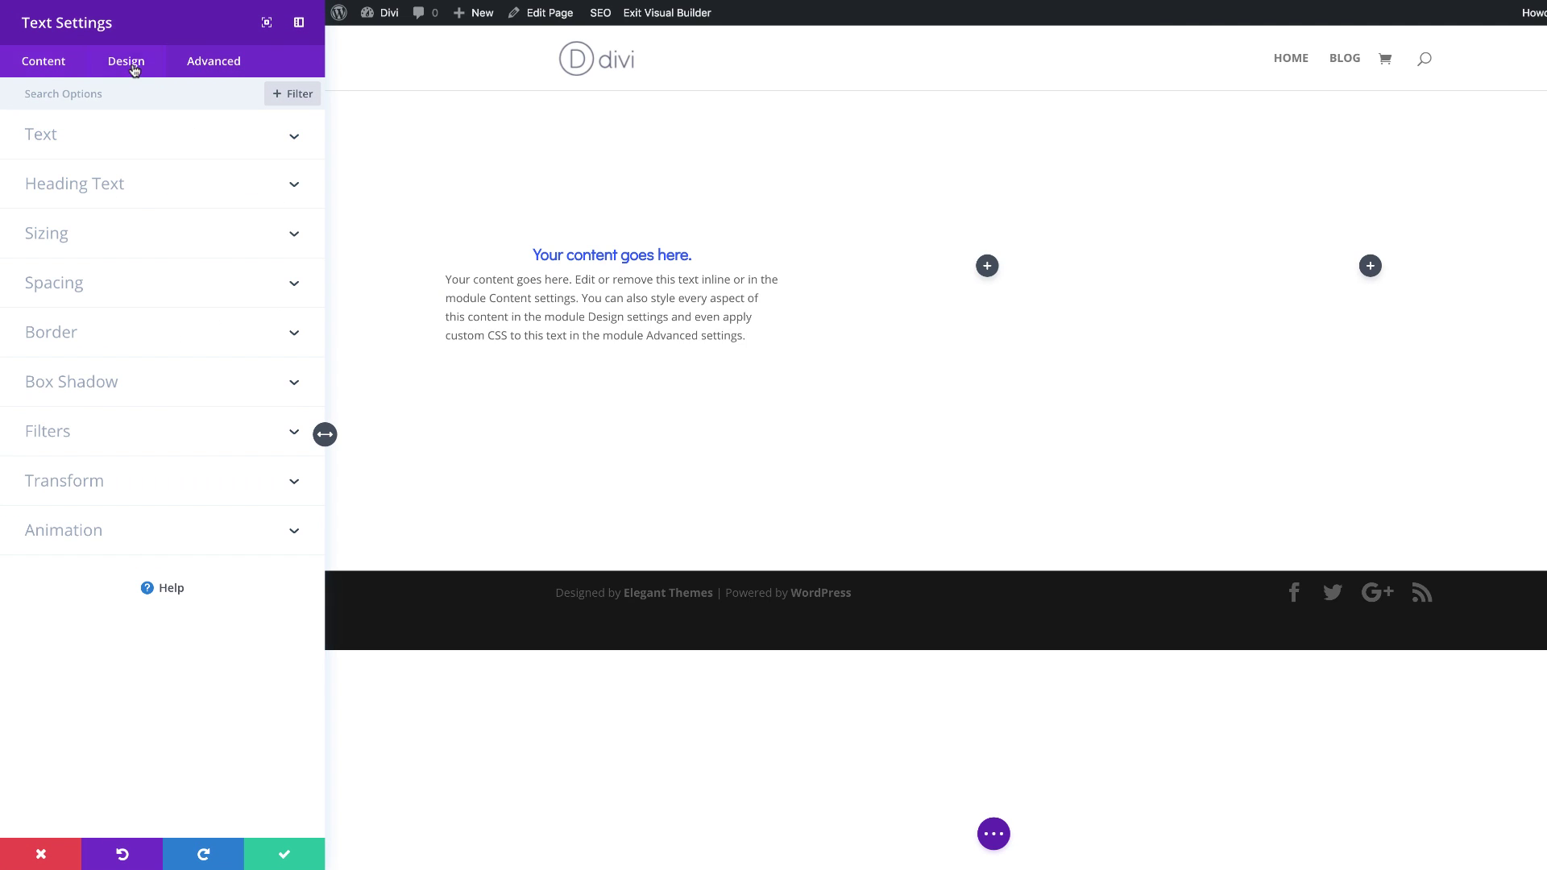
pyautogui.click(76, 291)
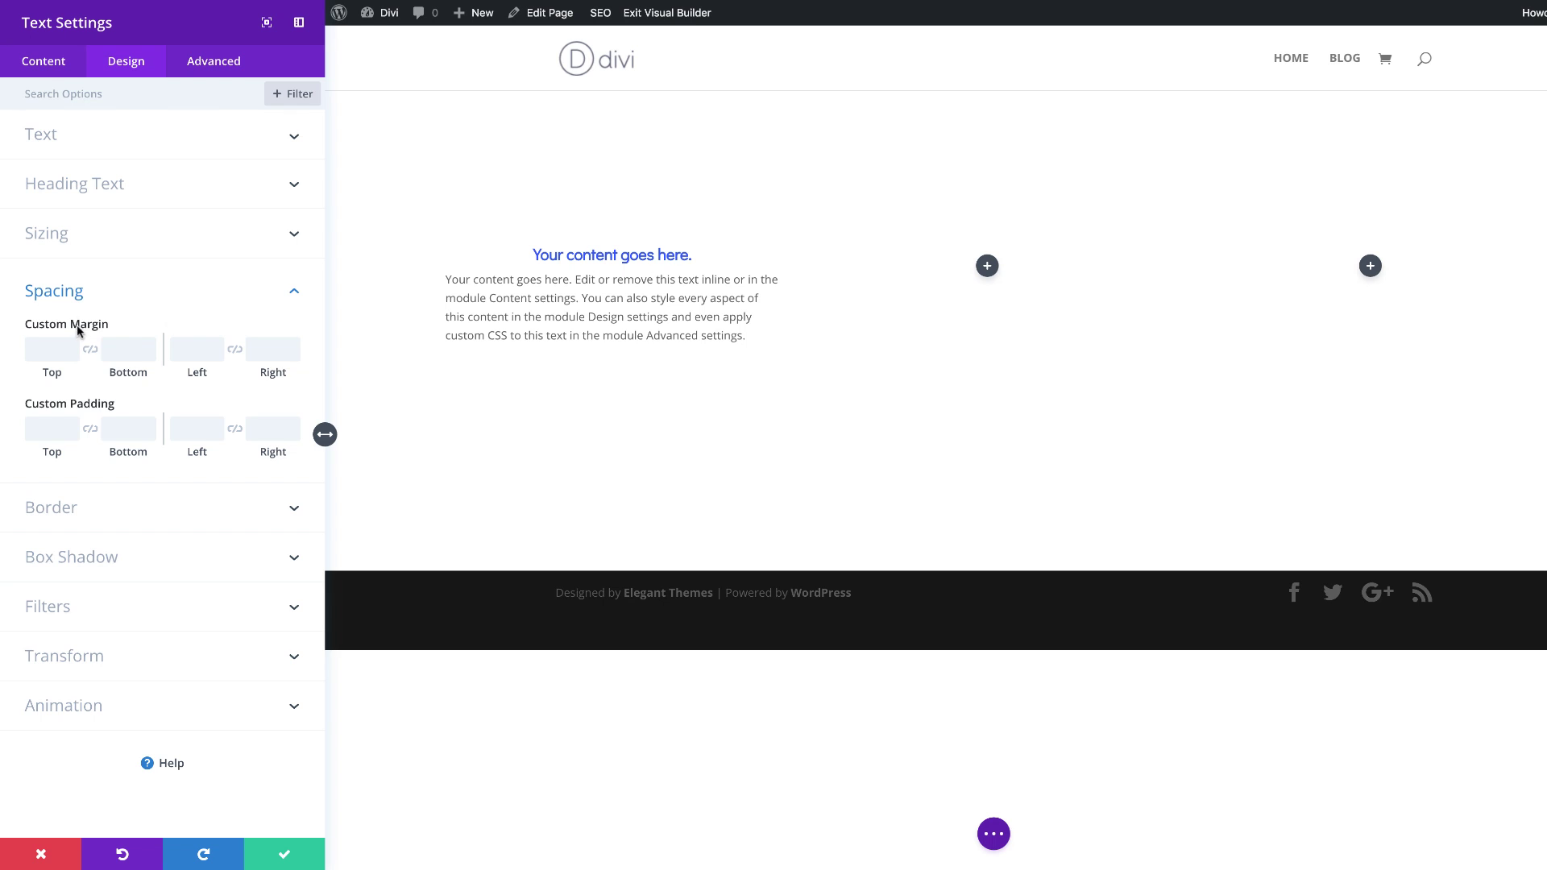
pyautogui.click(112, 347)
pyautogui.write('4vw')
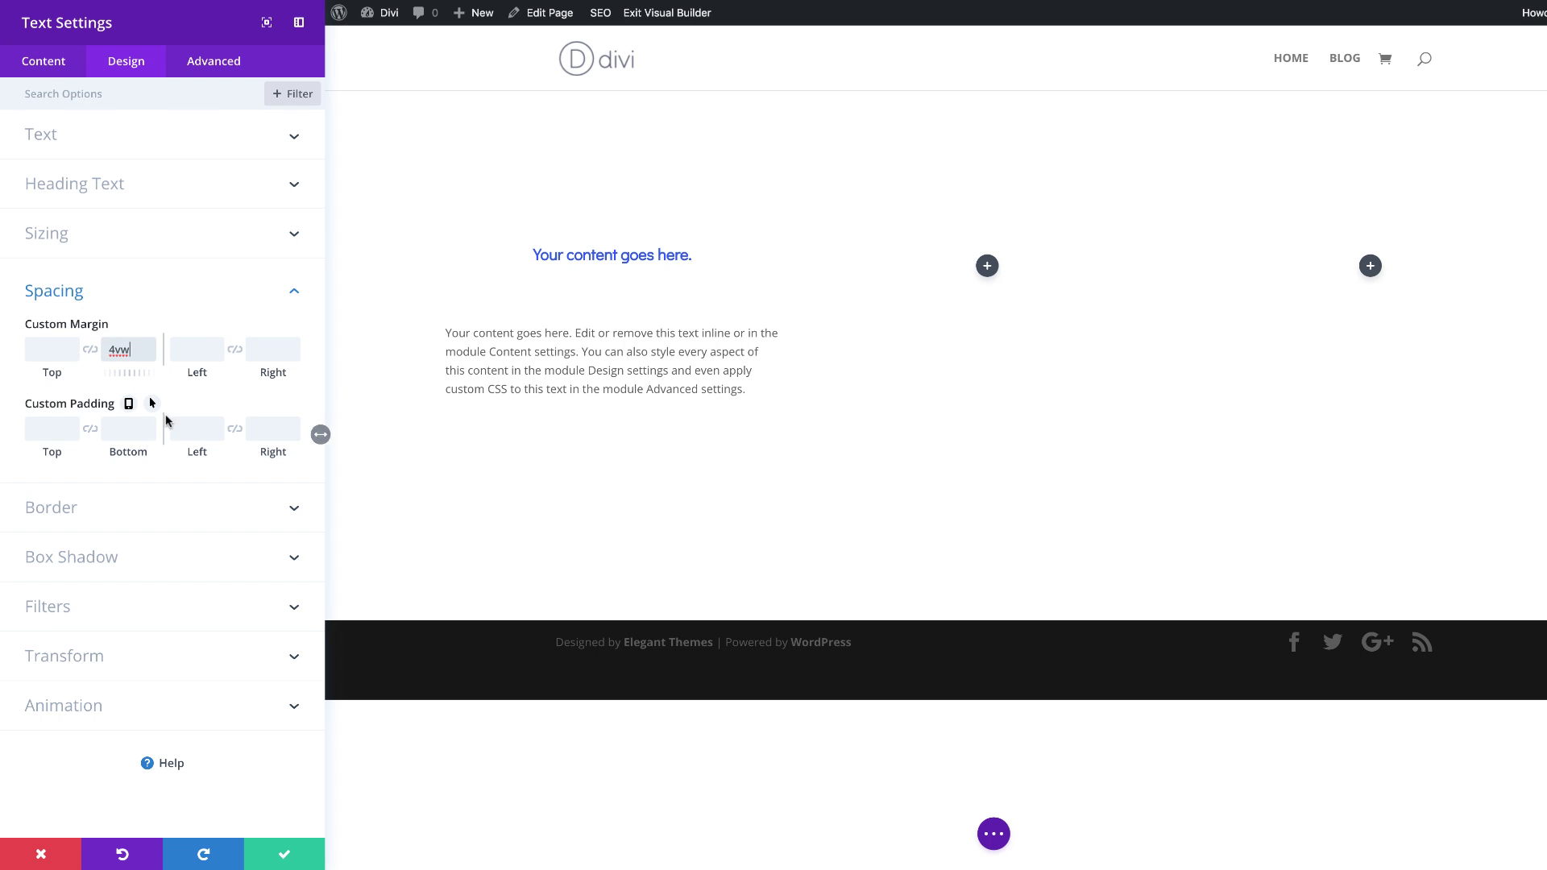
pyautogui.click(49, 434)
pyautogui.write('4vw')
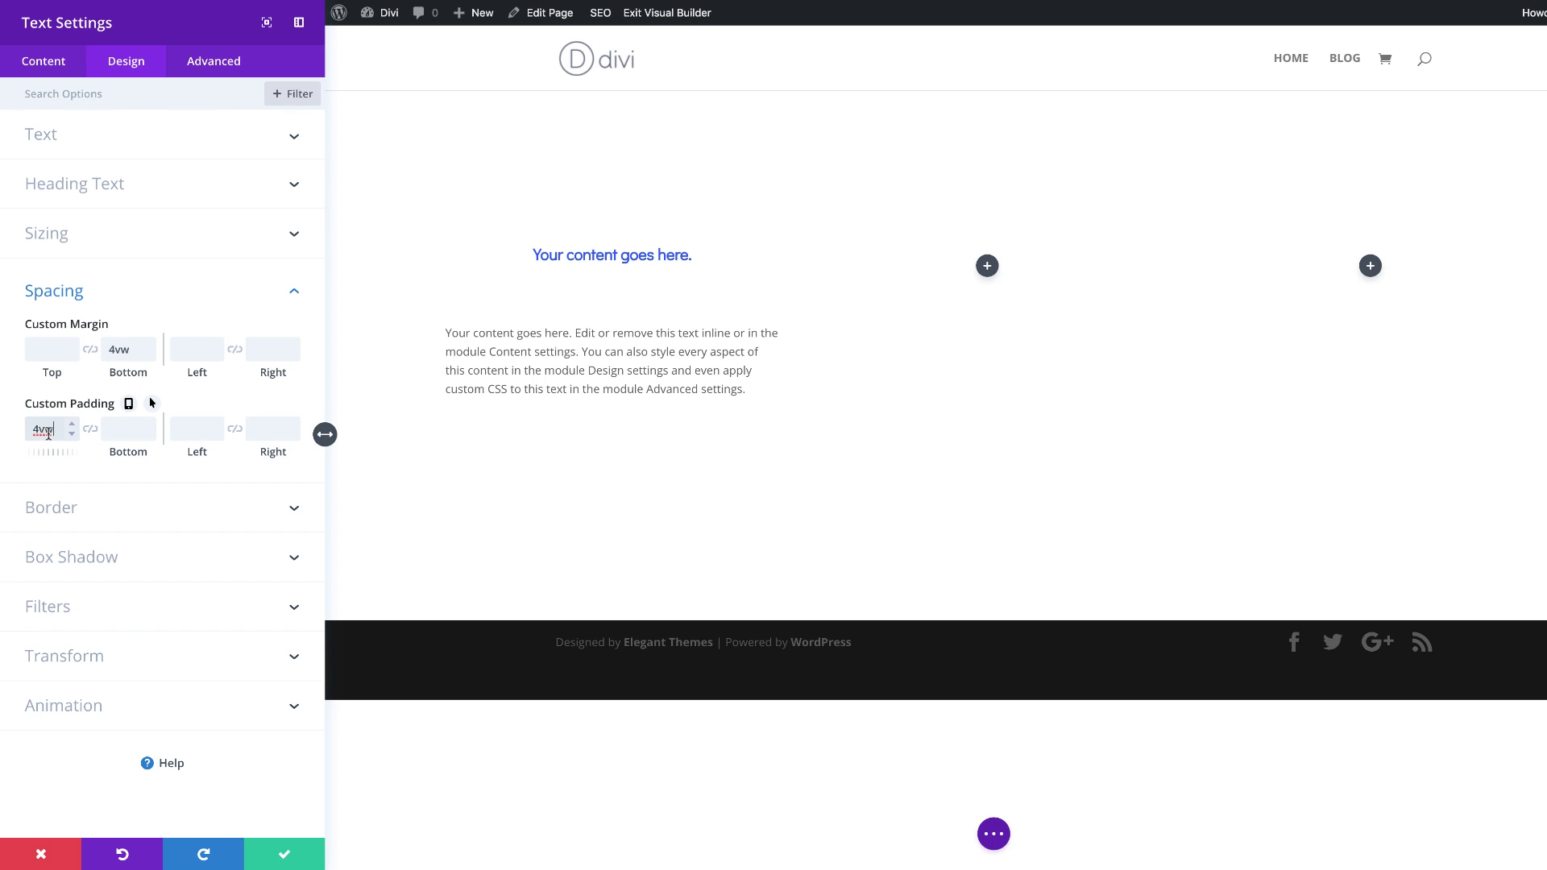
pyautogui.click(90, 431)
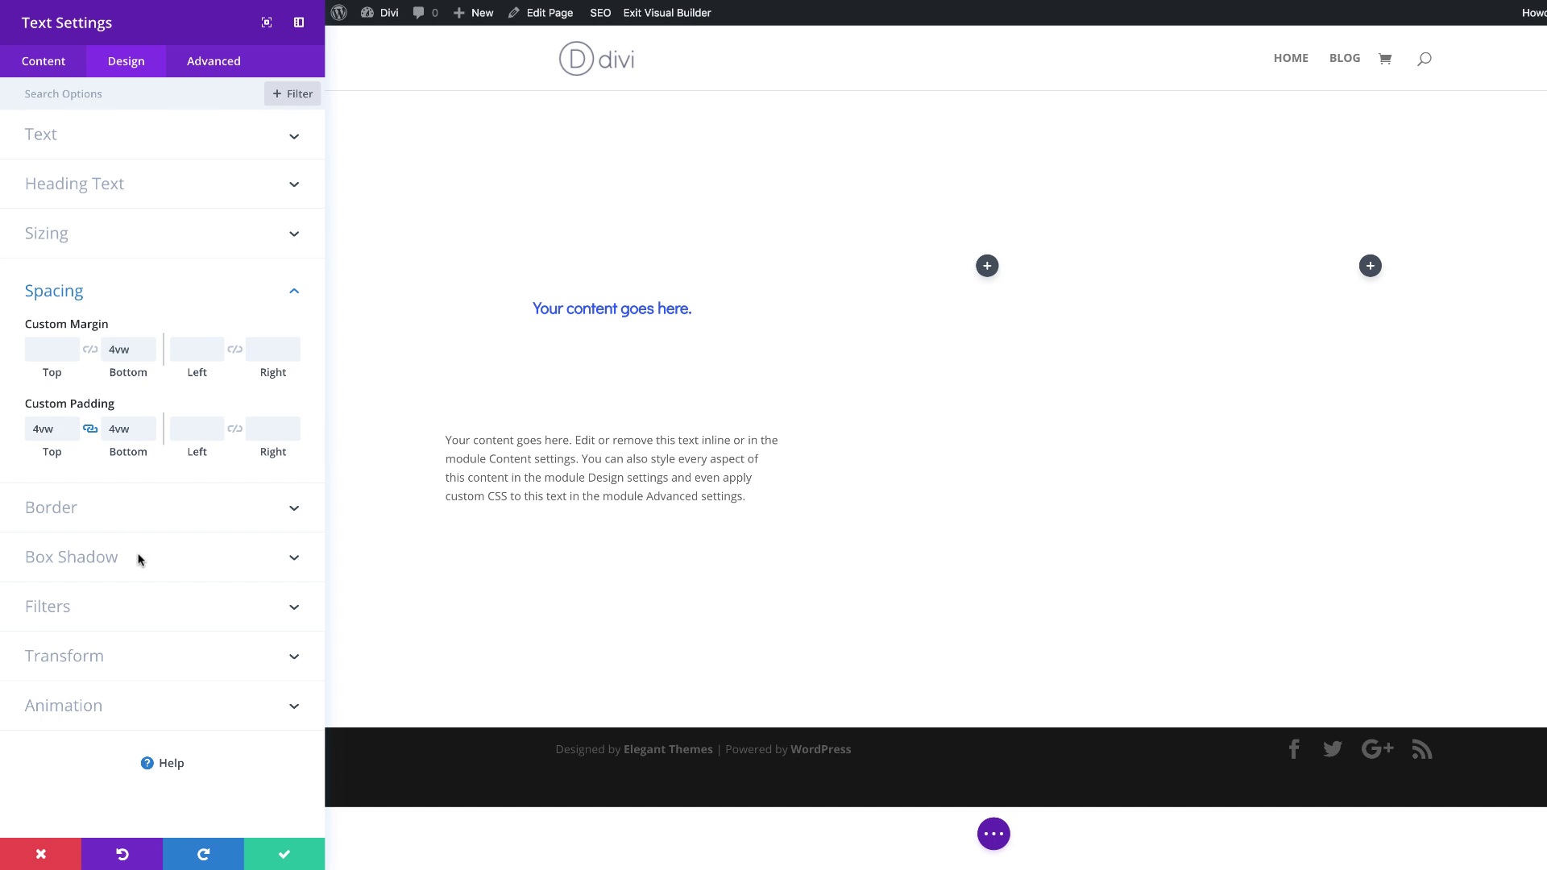
# Apply the first box shadow preset to the heading module with a 36px vertical position and 60px blur strength.
pyautogui.click(106, 560)
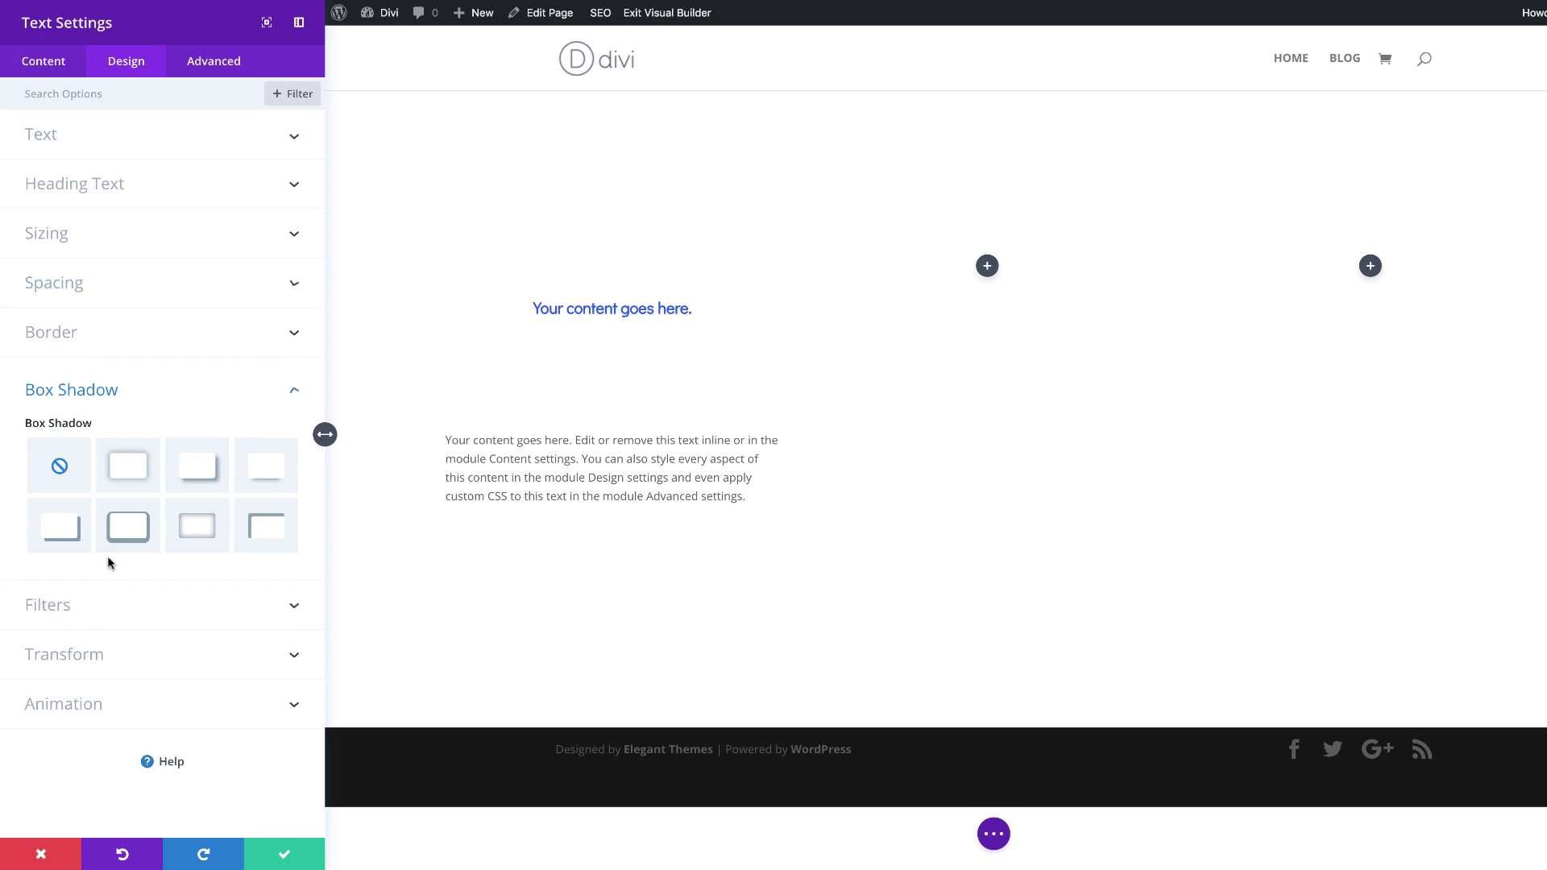
pyautogui.click(135, 472)
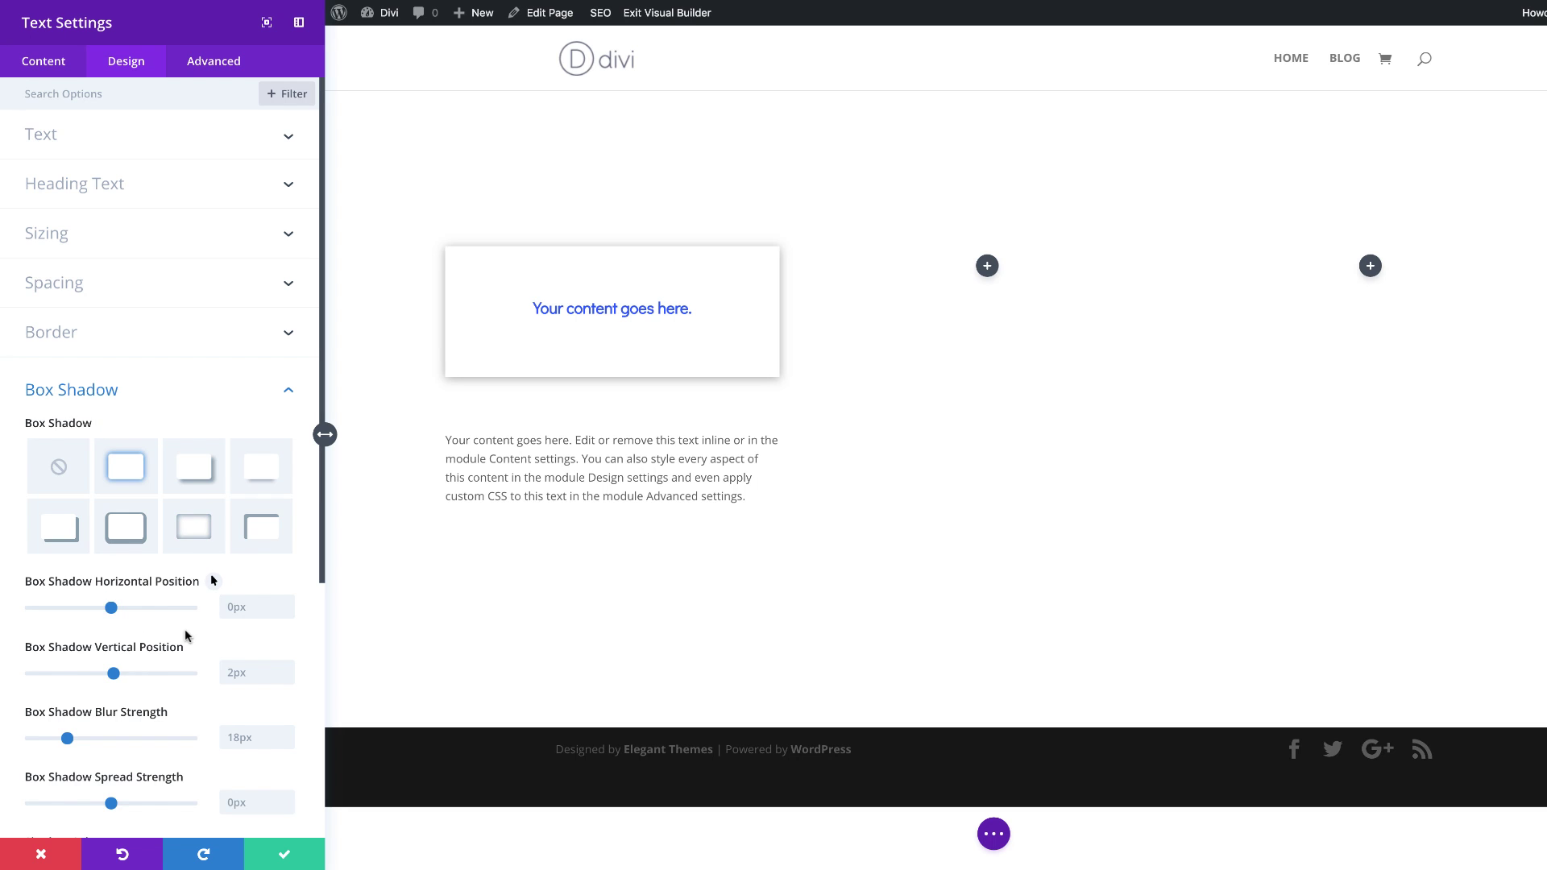
pyautogui.click(249, 670)
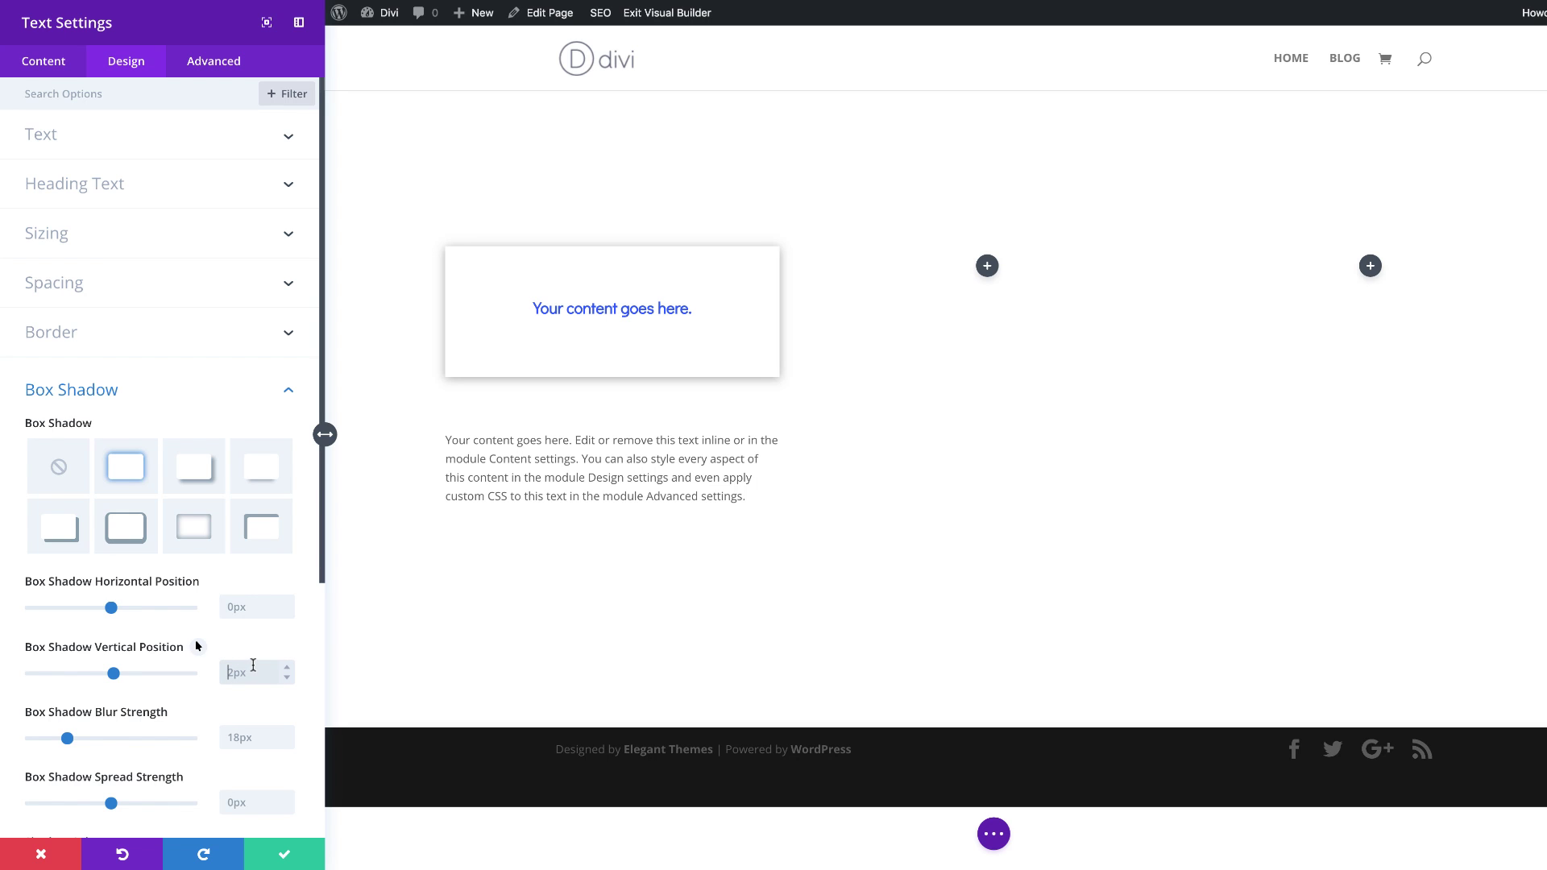
pyautogui.write('36')
pyautogui.scroll(-2, 241, 645)
pyautogui.click(257, 625)
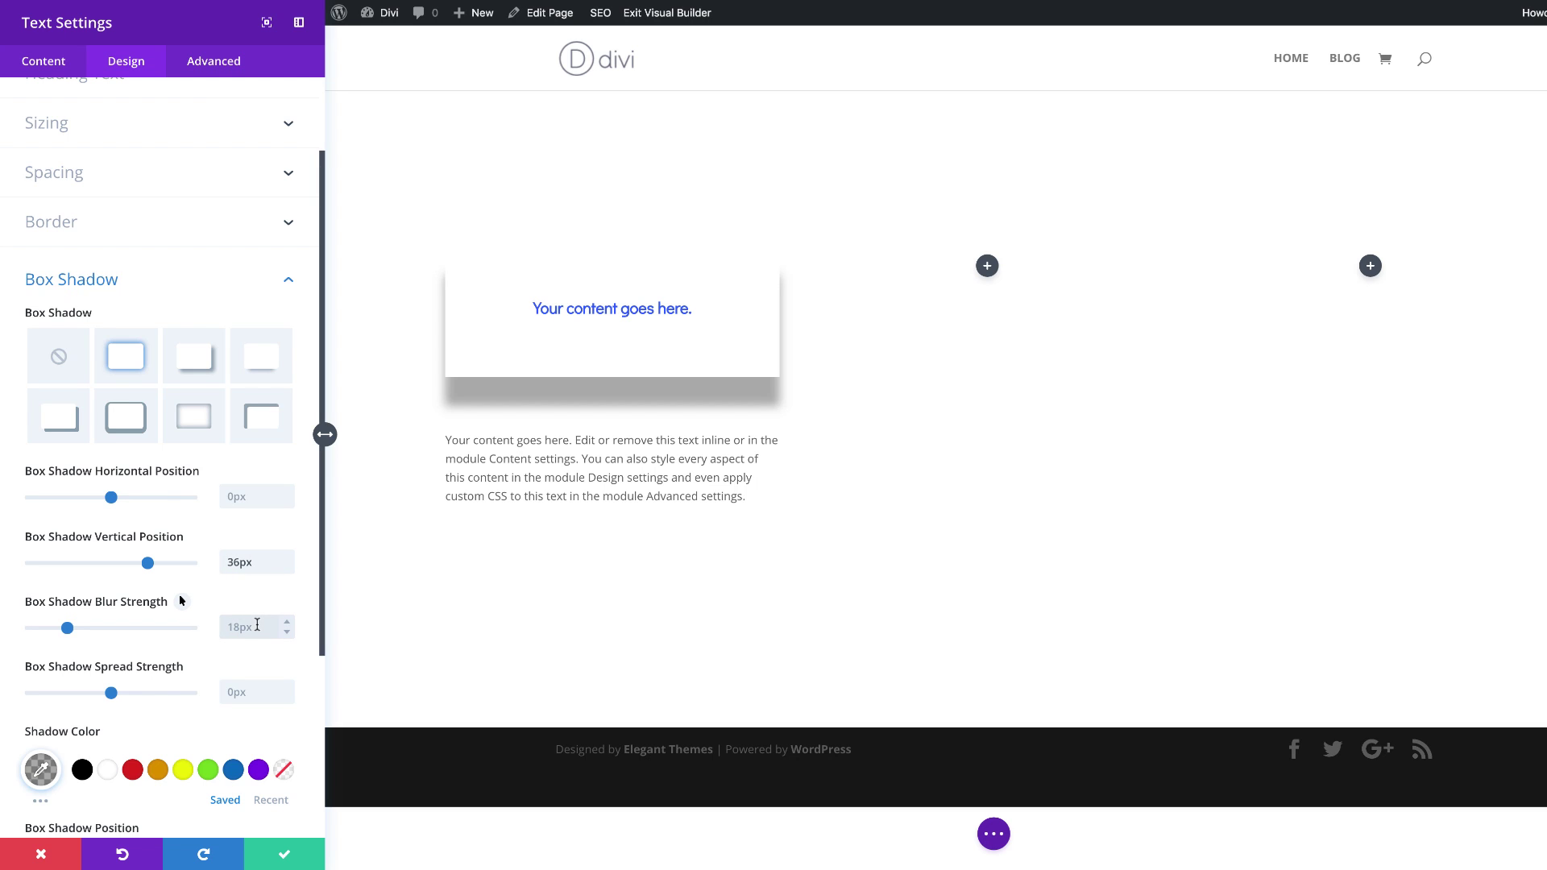
pyautogui.write('60')
pyautogui.scroll(-2, 145, 613)
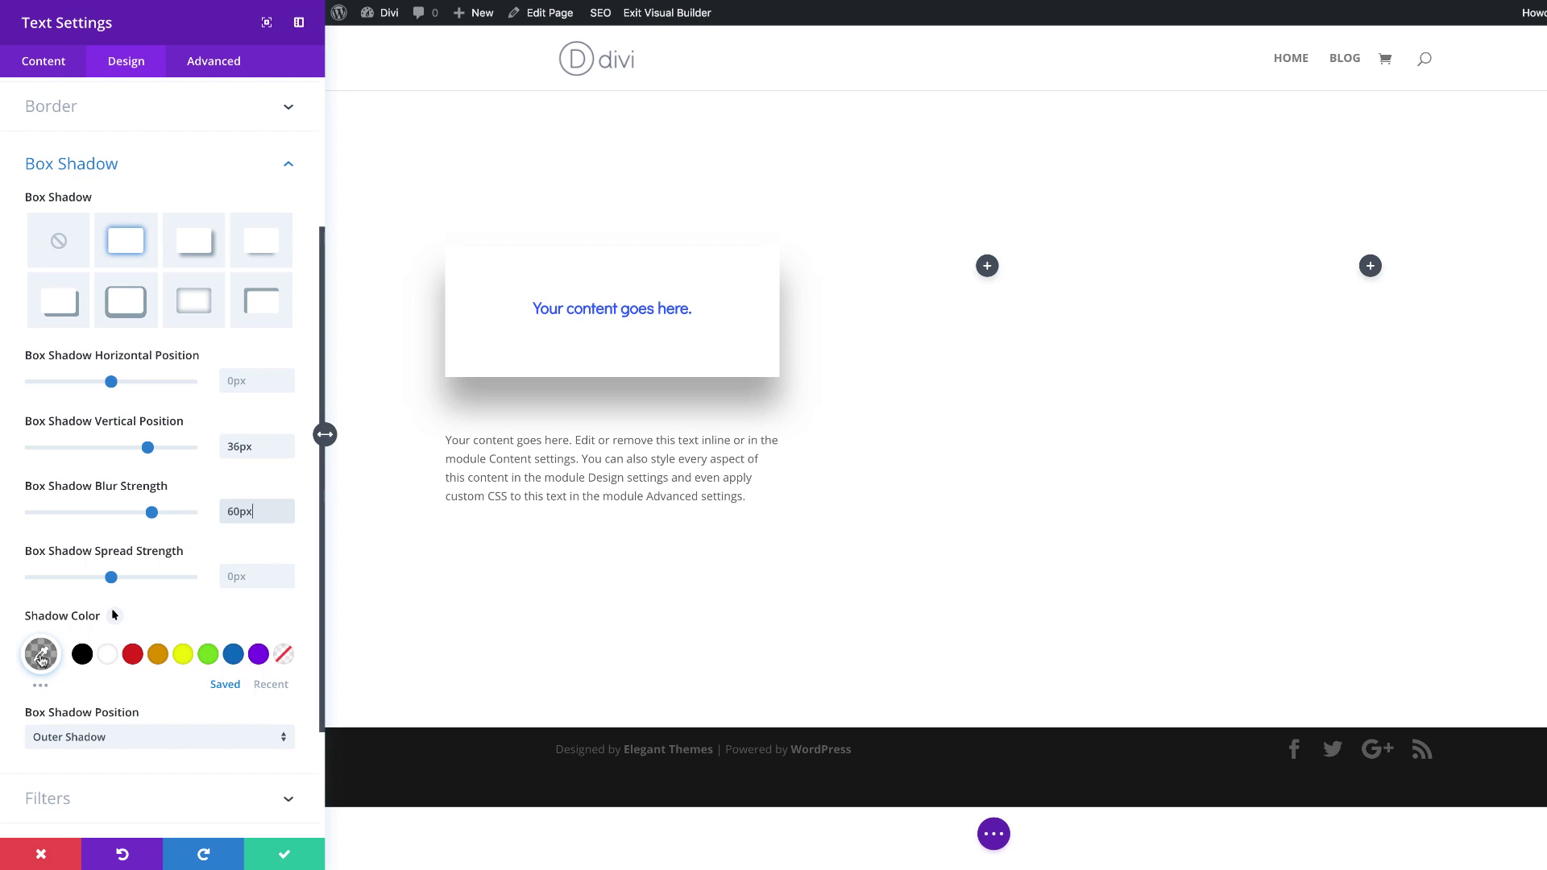
# Set the heading module's box shadow color to rgba(0,0,0,0.06) and save the module.
pyautogui.click(41, 654)
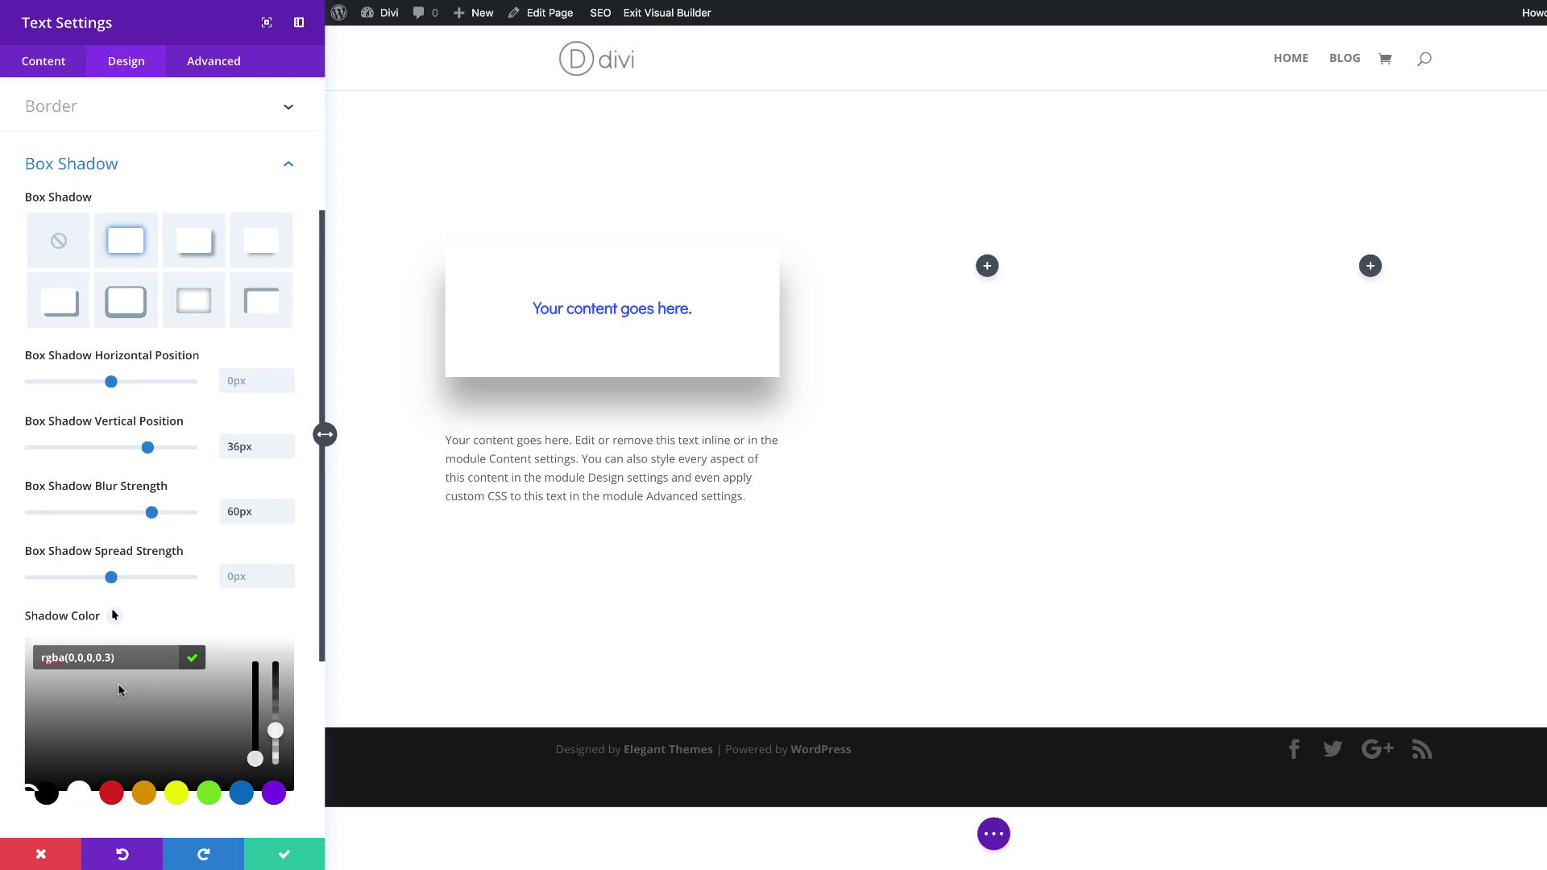
pyautogui.click(275, 758)
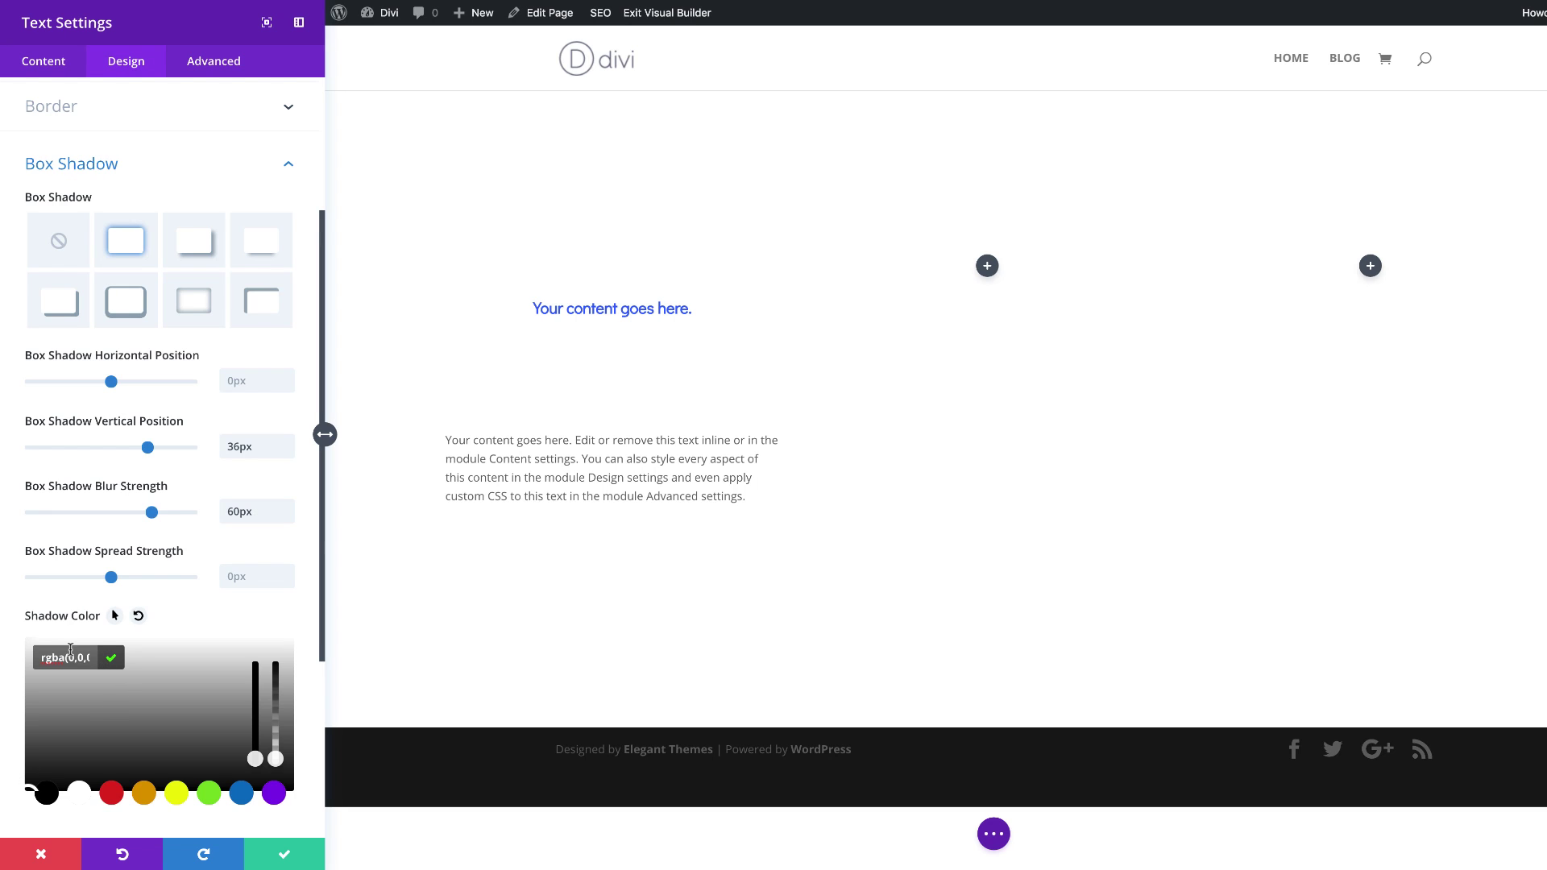
pyautogui.press('End')
pyautogui.write('6')
pyautogui.press('BackSpace')
pyautogui.click(113, 679)
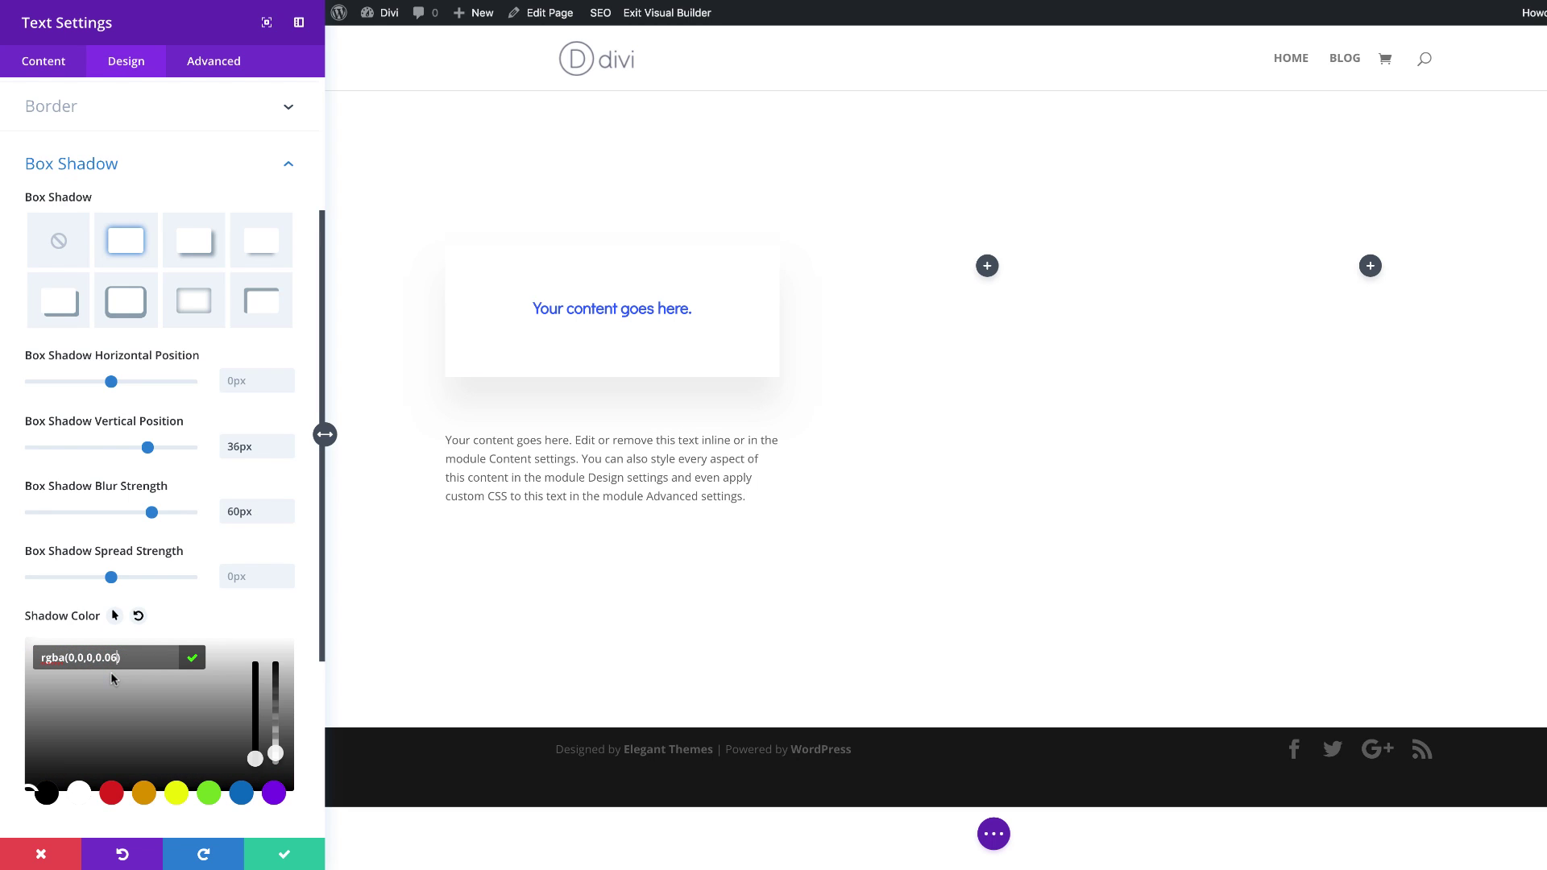
pyautogui.click(284, 854)
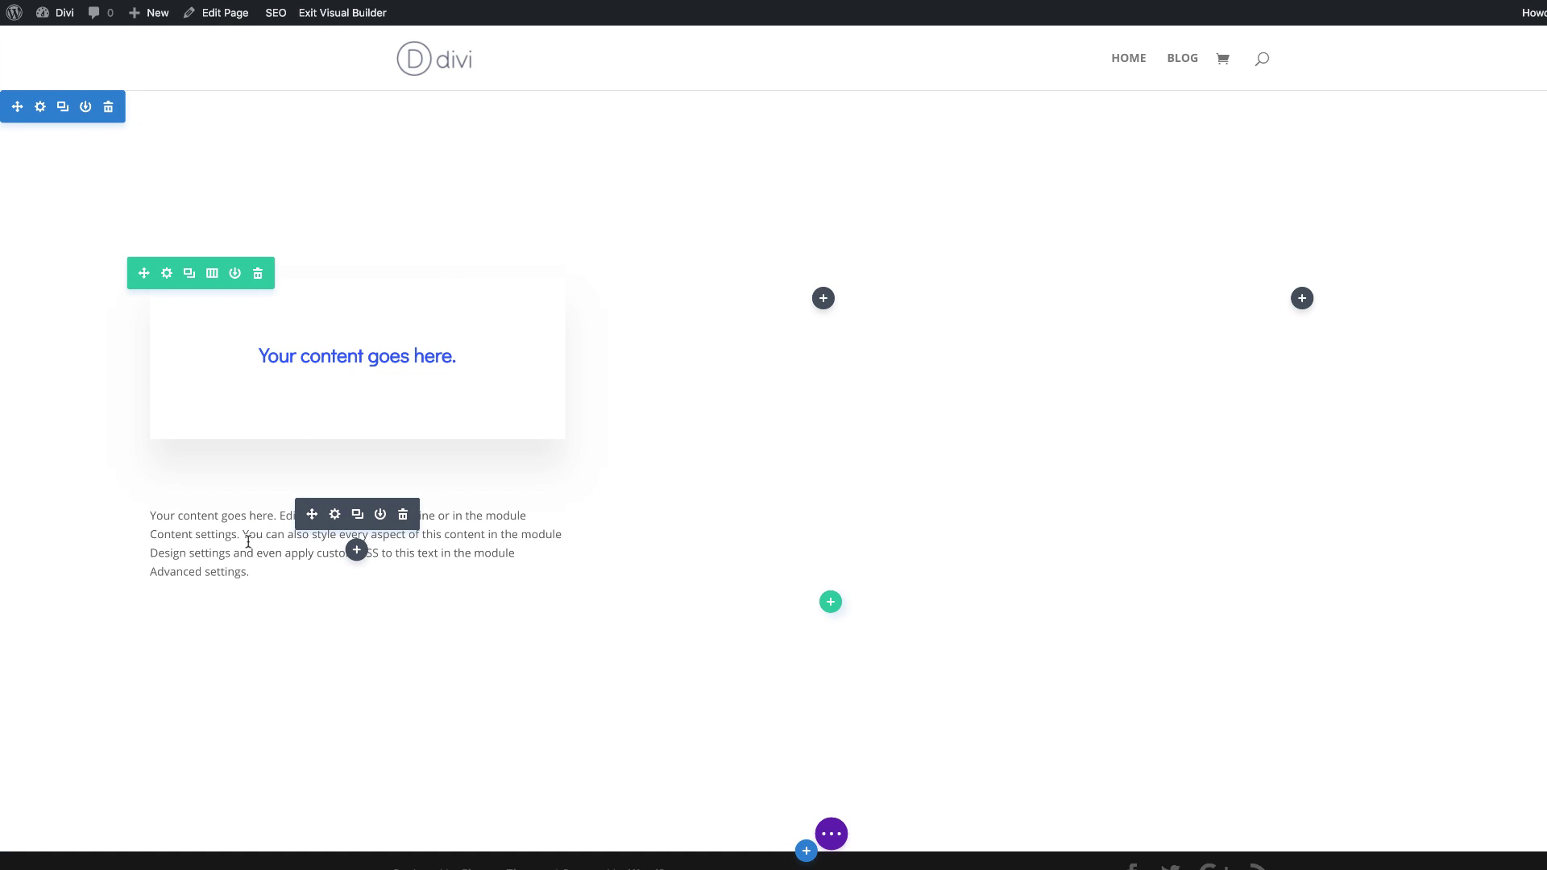
# Set the font of the body text module below the heading to Open Sans and its desktop text size to 0.8vw.
pyautogui.click(337, 514)
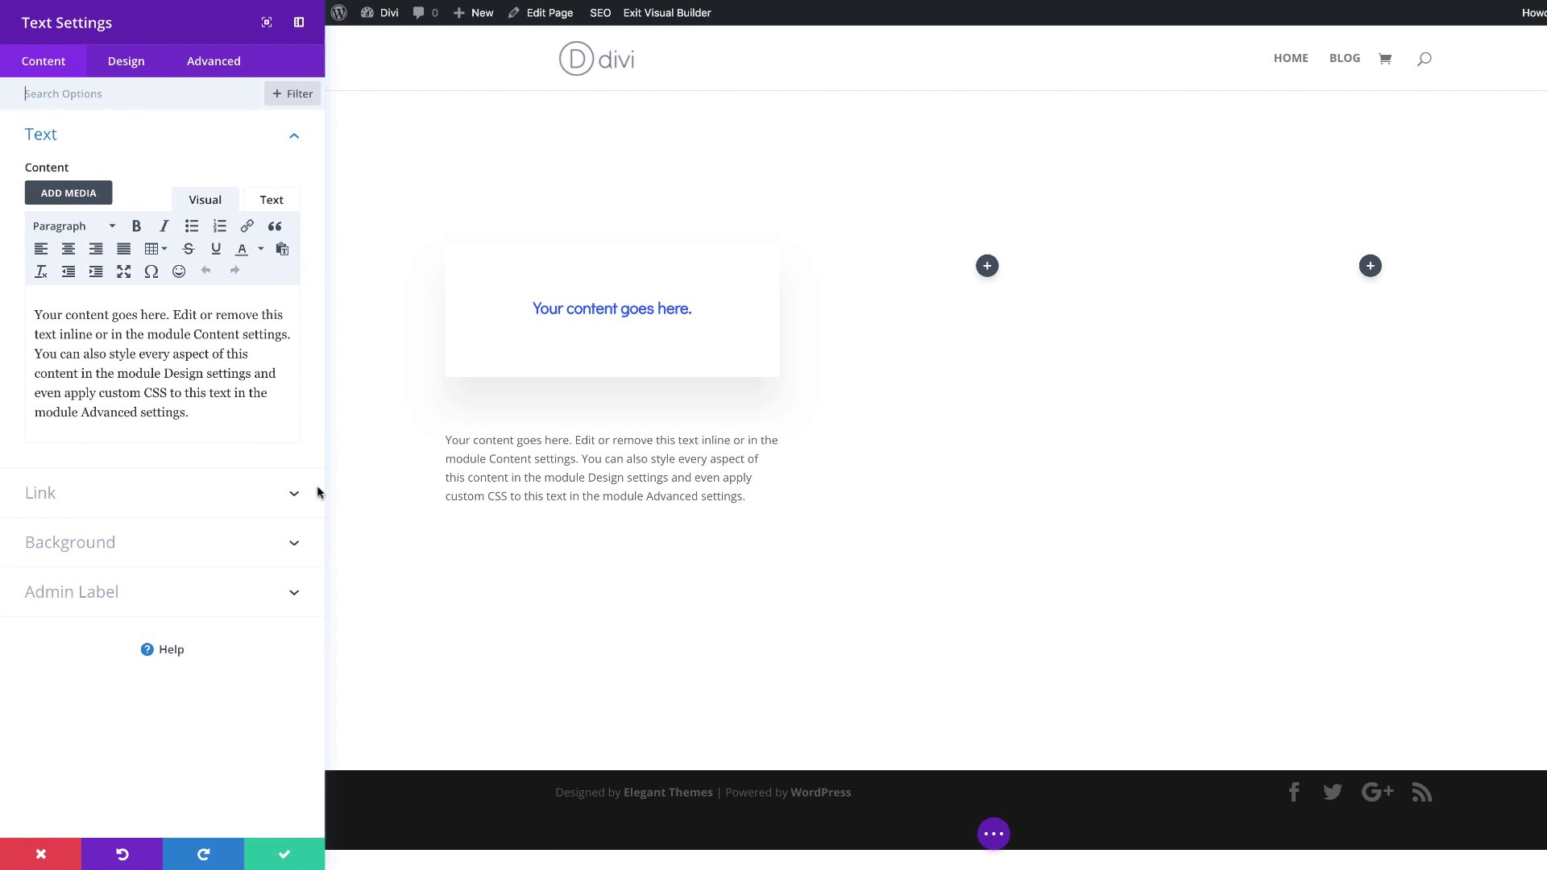
pyautogui.click(136, 67)
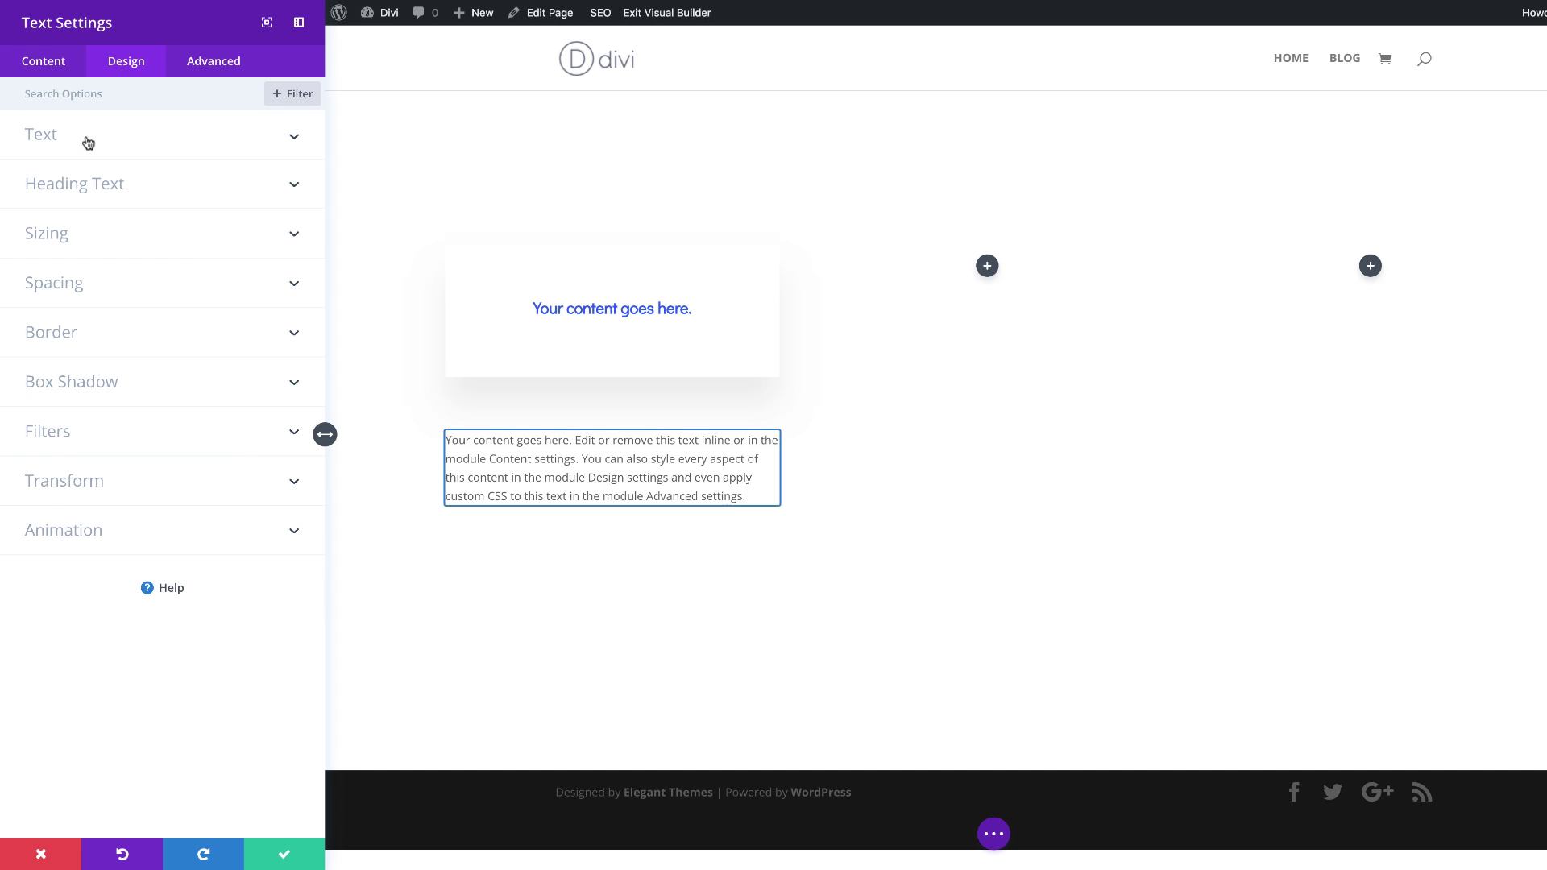
pyautogui.click(89, 144)
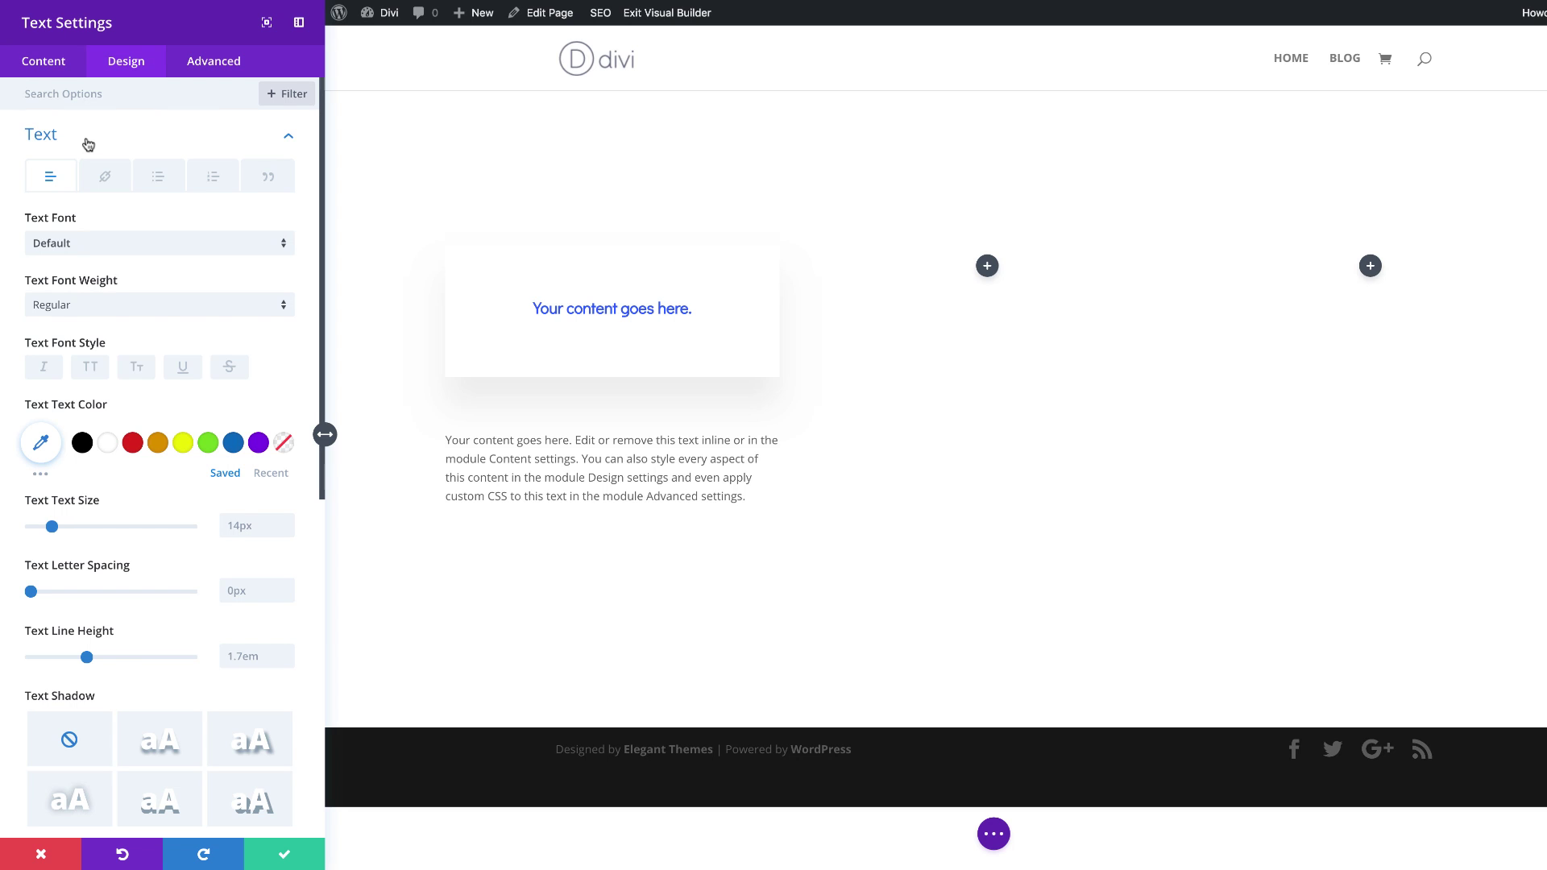
pyautogui.click(146, 252)
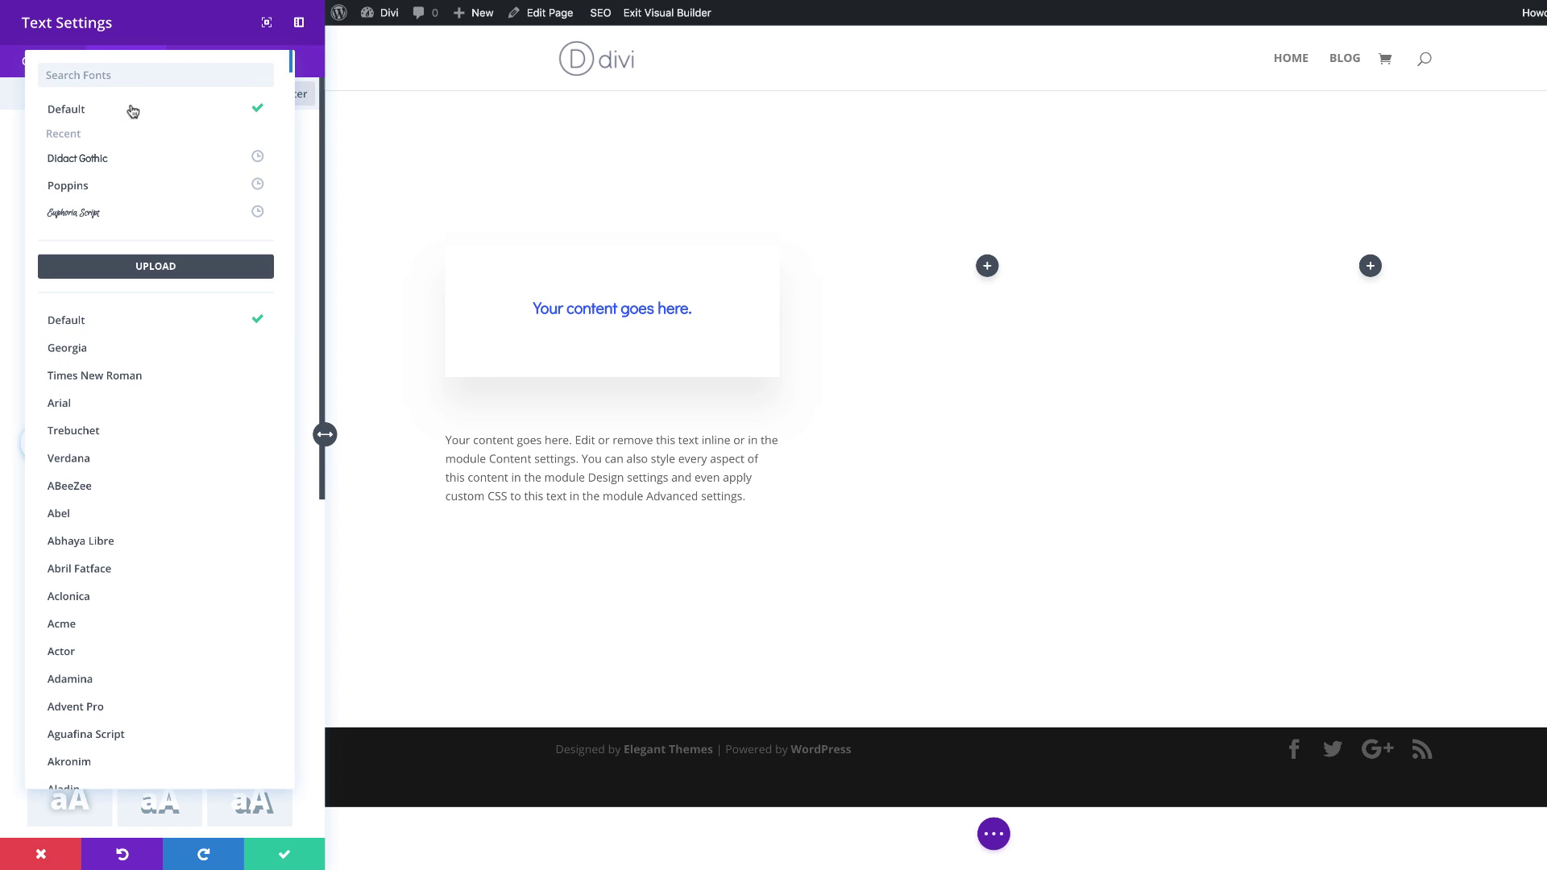
pyautogui.click(128, 71)
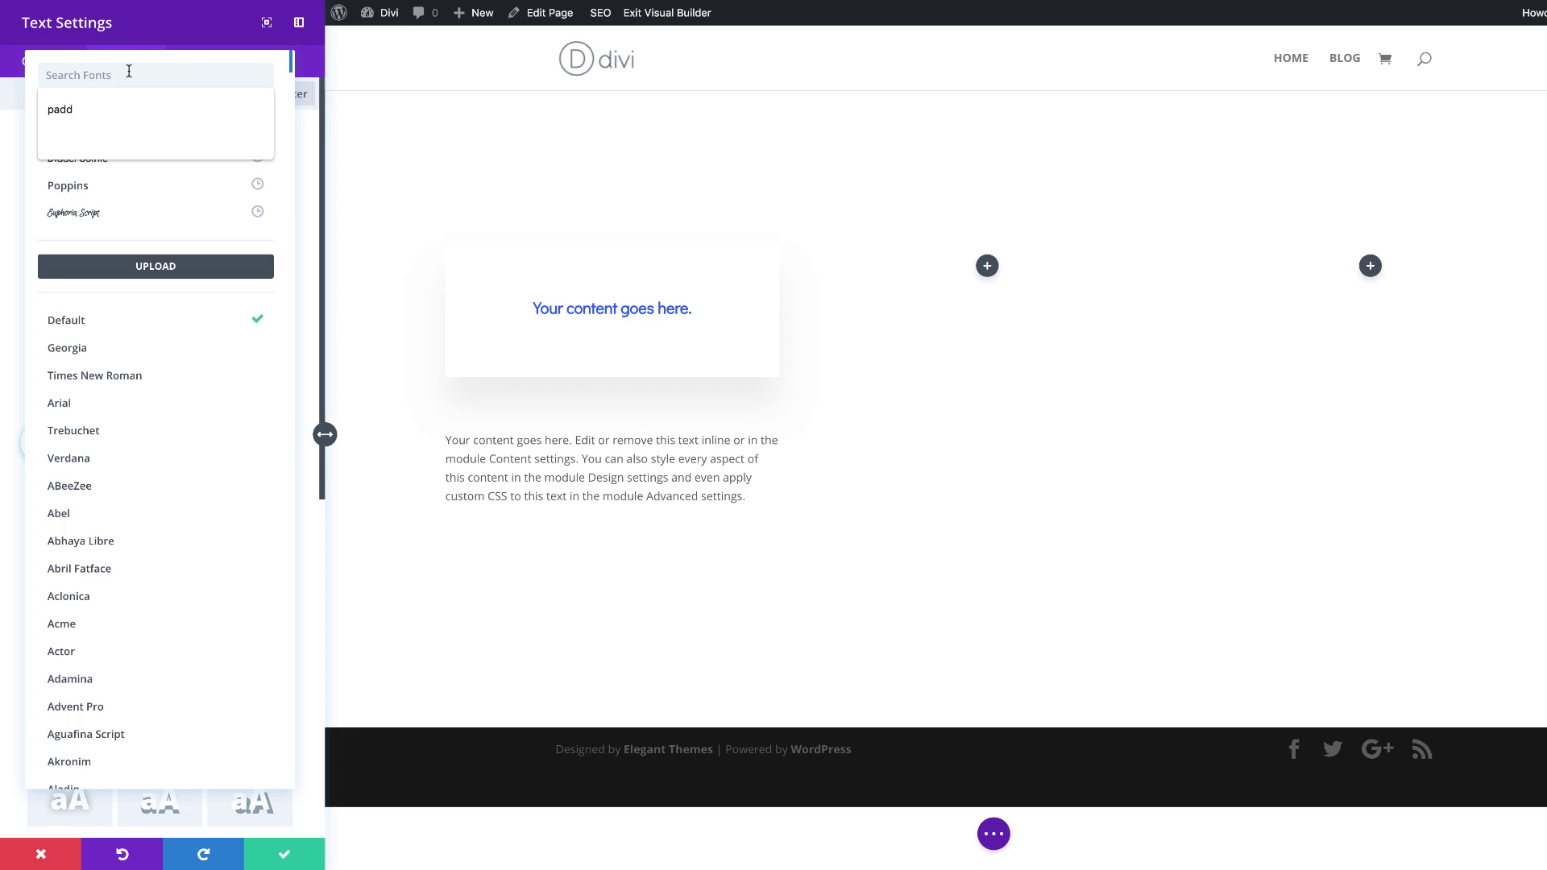
pyautogui.write('open')
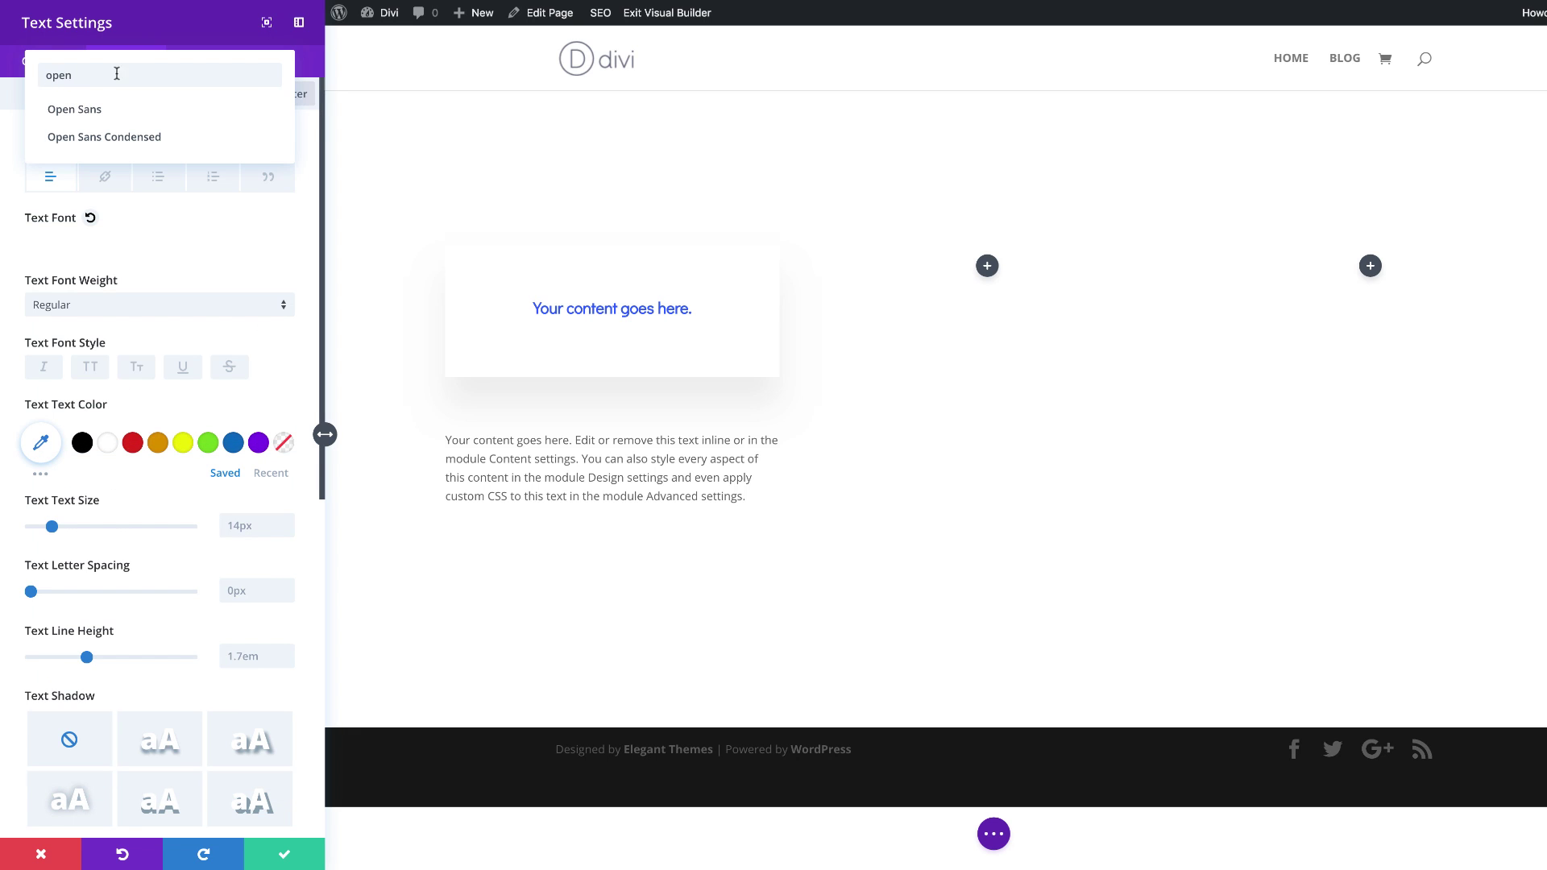
pyautogui.click(77, 111)
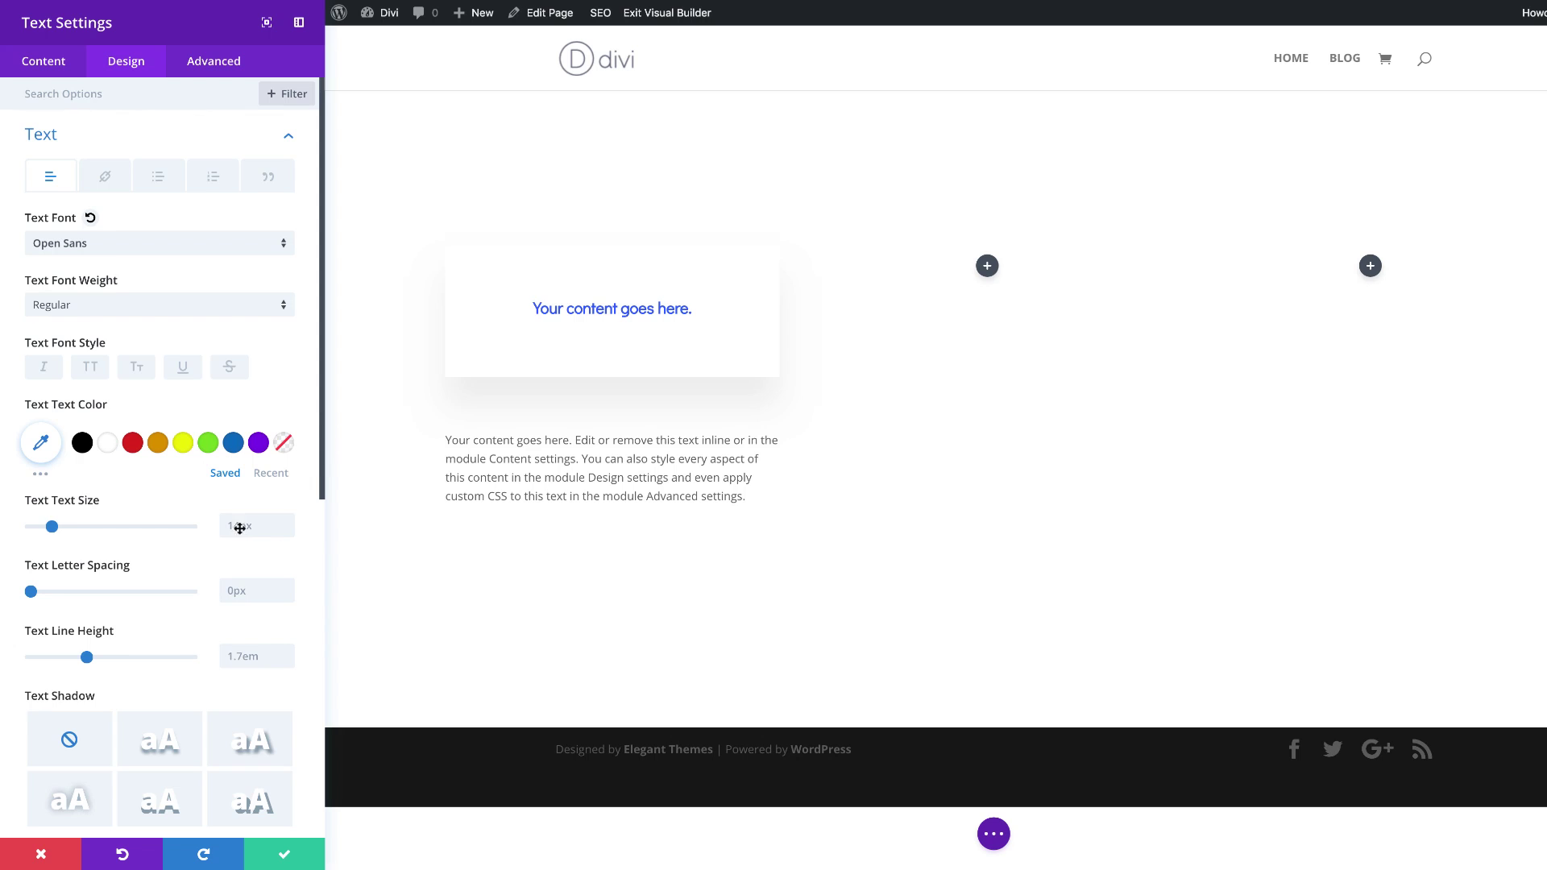
pyautogui.write('0.8vw')
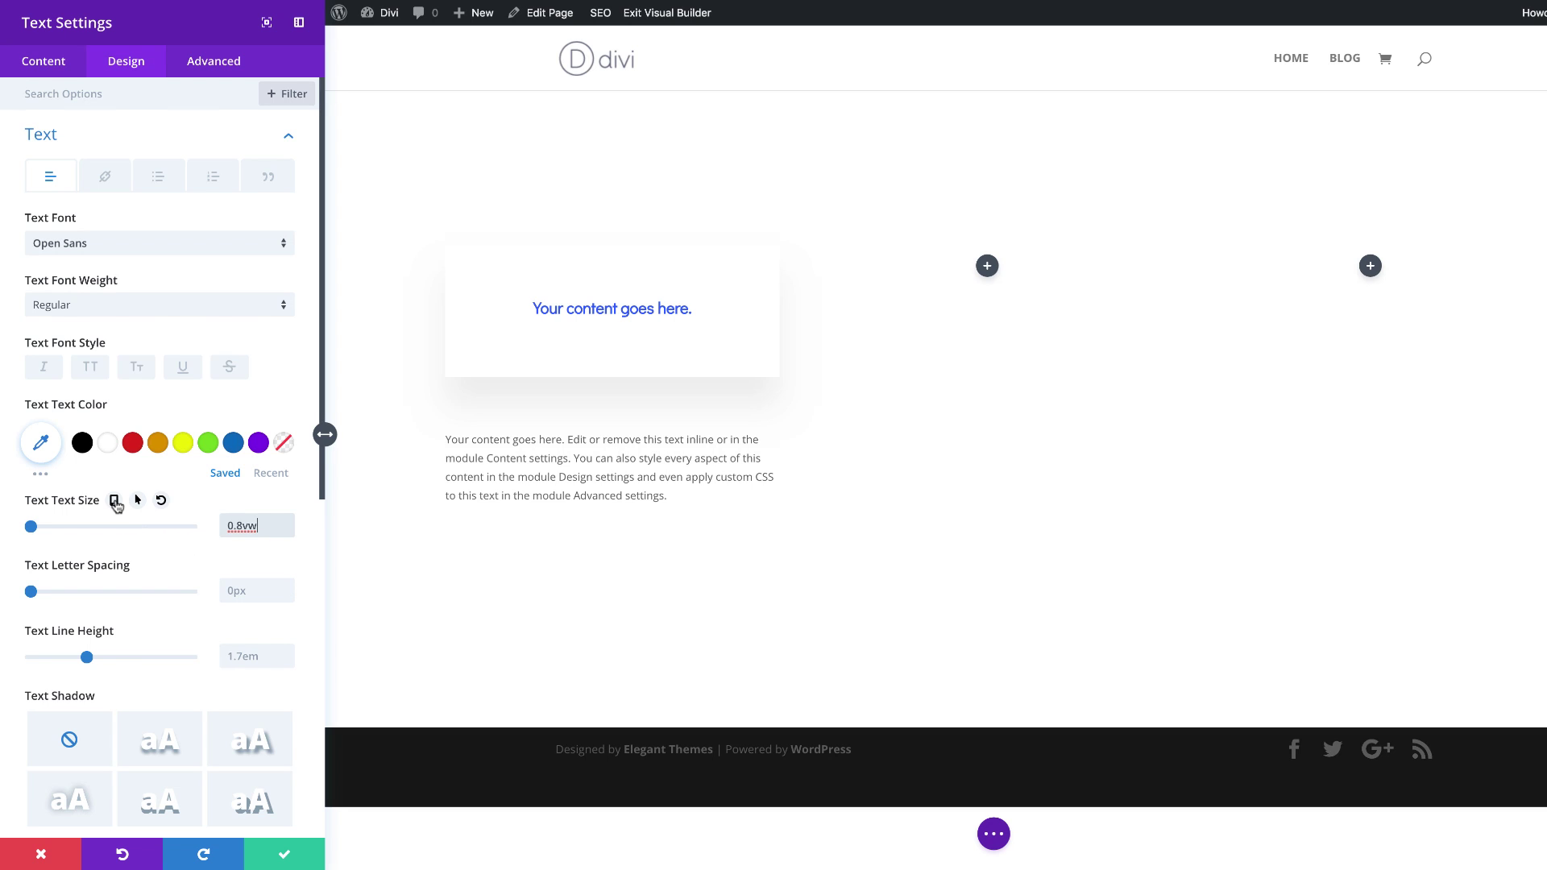
# Enable responsive values for the body text size and set it to 14px for both tablet and phone.
pyautogui.click(115, 501)
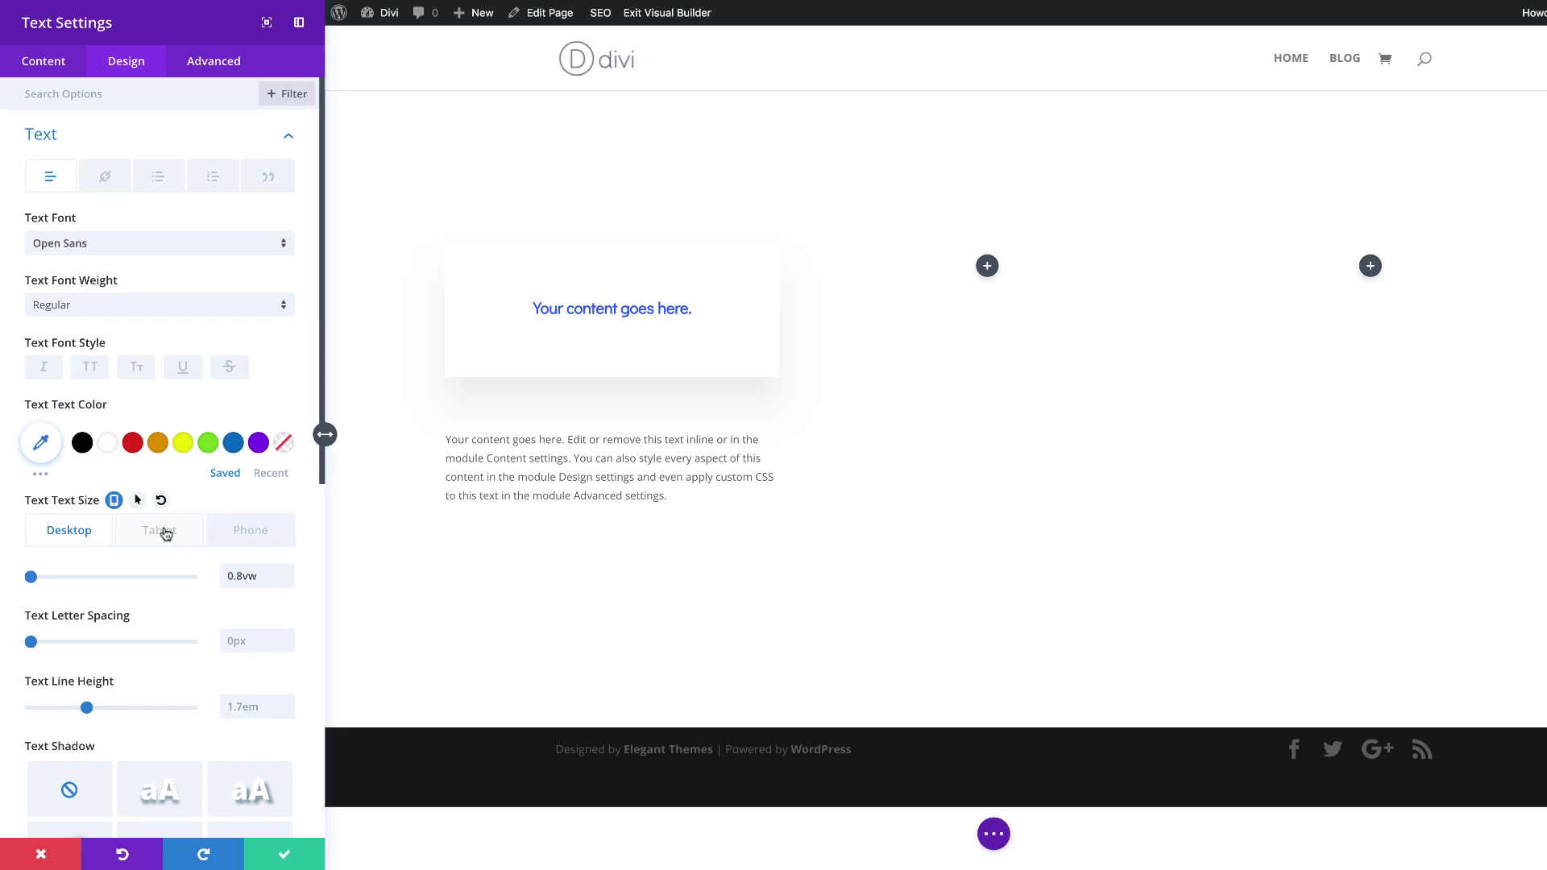
pyautogui.click(165, 532)
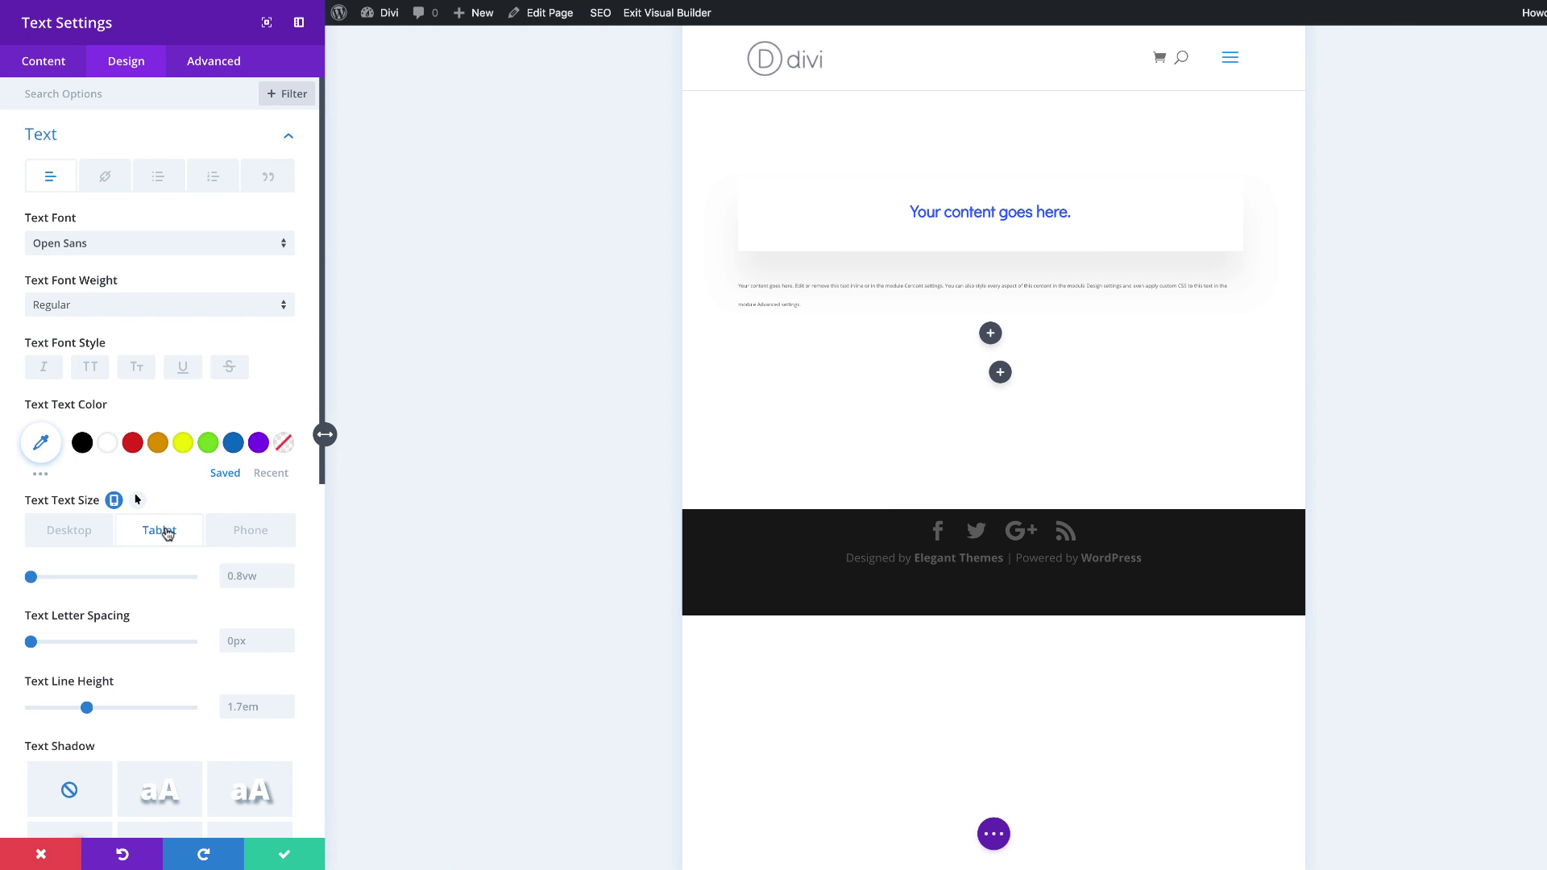
pyautogui.click(241, 577)
pyautogui.write('14')
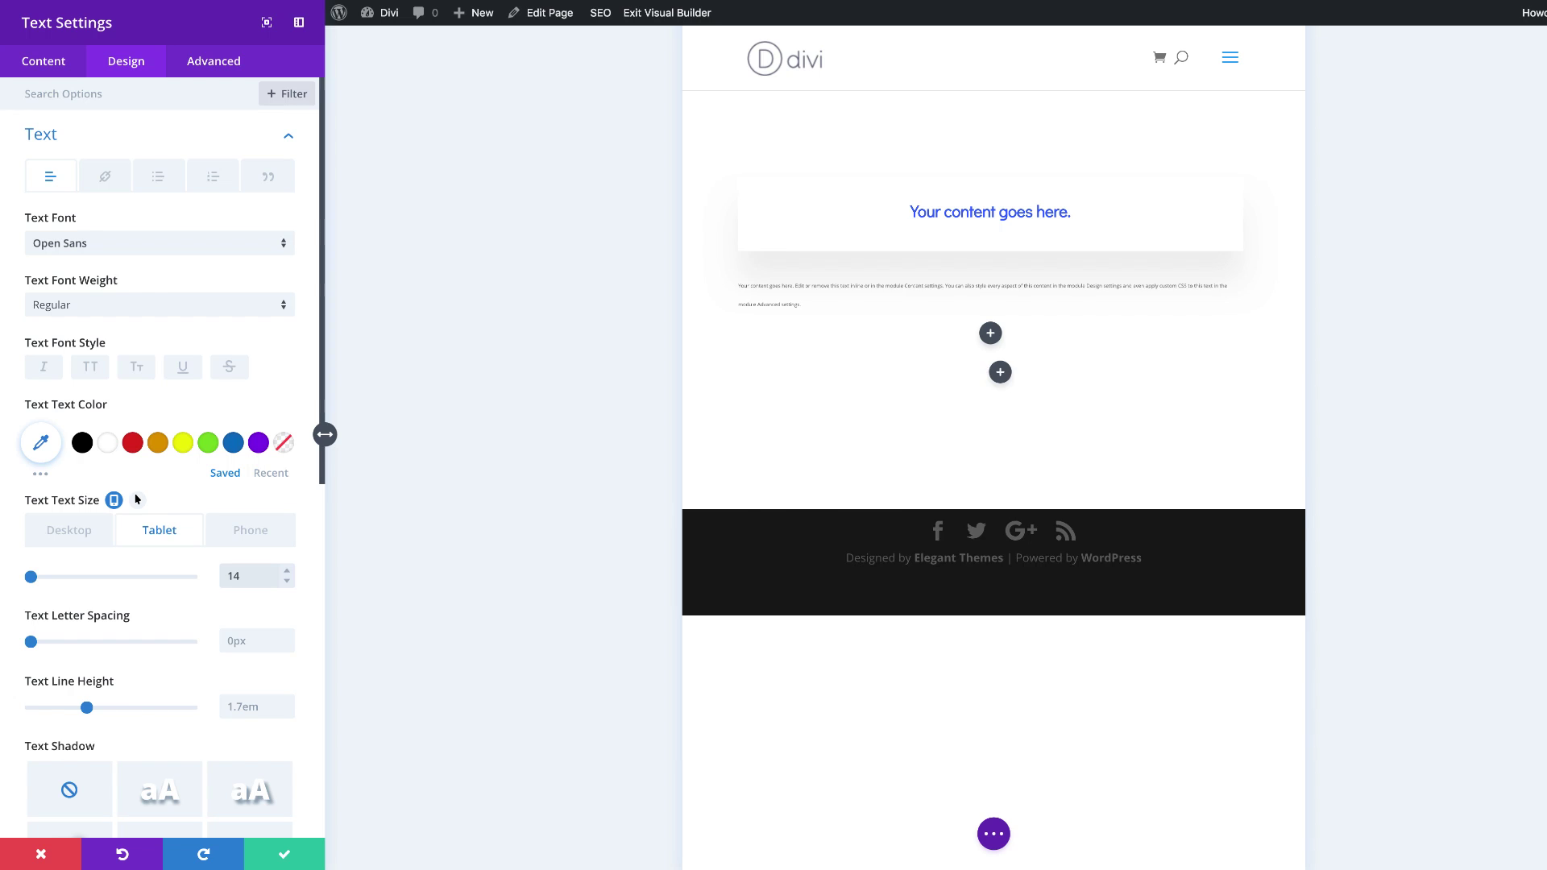
pyautogui.write('vw')
pyautogui.press('BackSpace')
pyautogui.press('BackSpace')
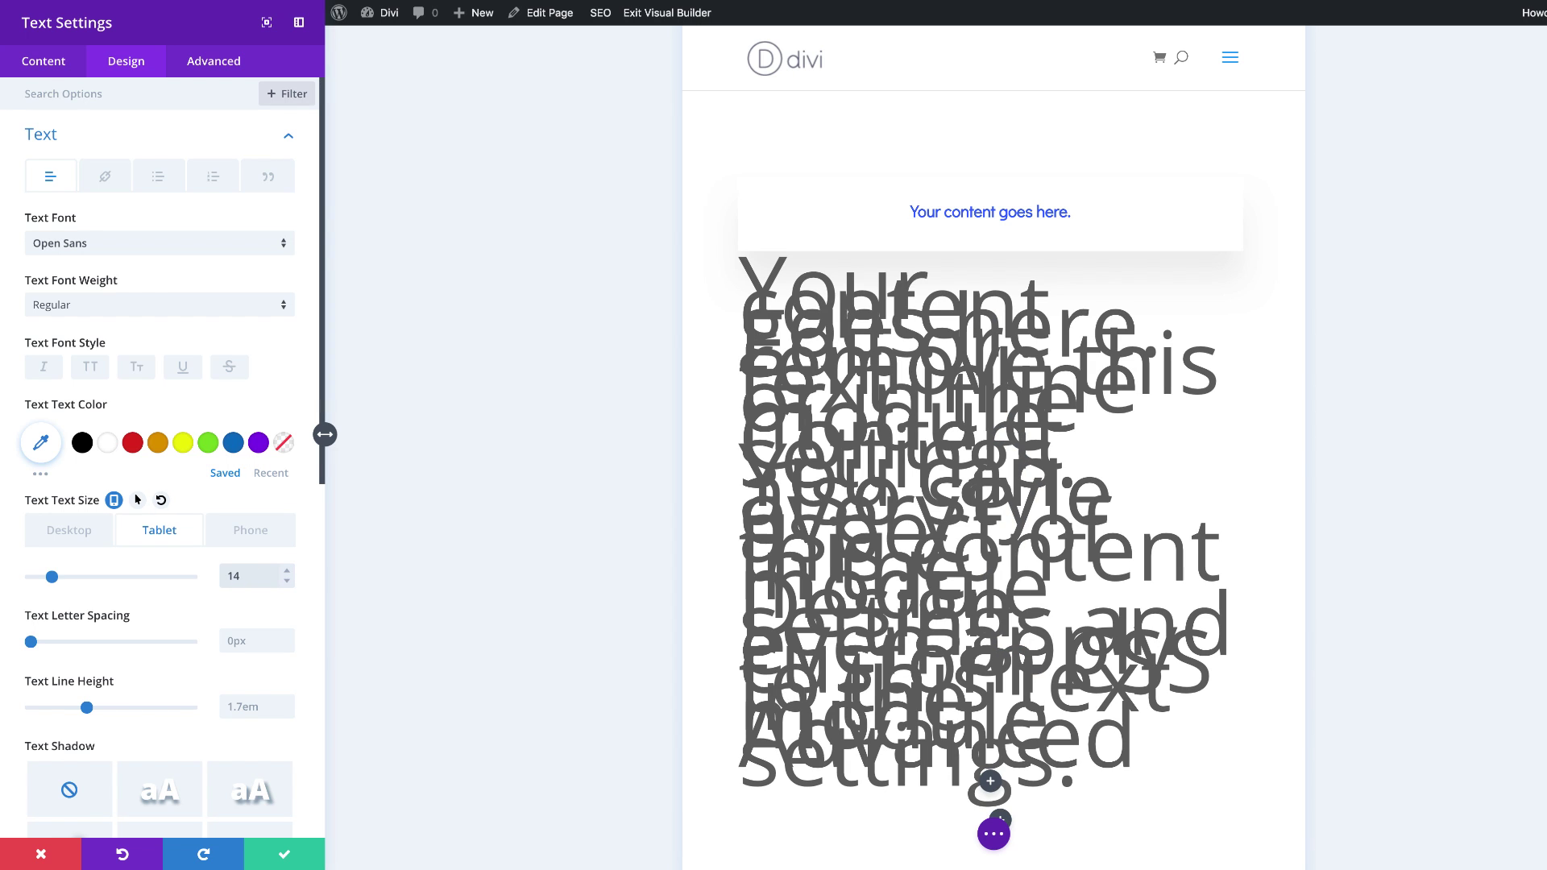
pyautogui.write('px')
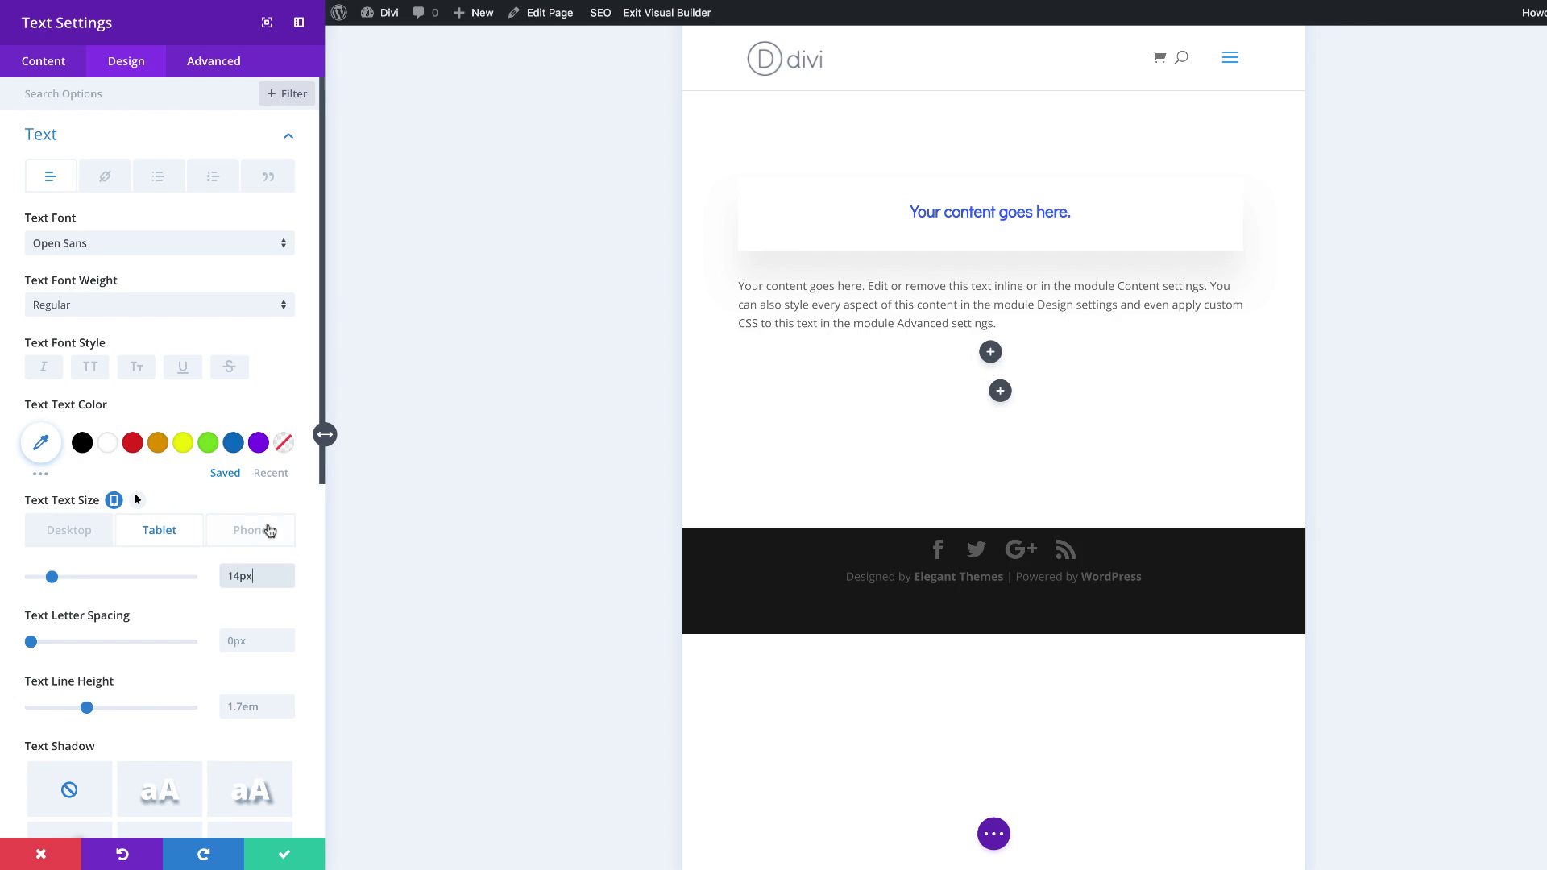
pyautogui.click(252, 534)
pyautogui.click(270, 585)
pyautogui.write('14')
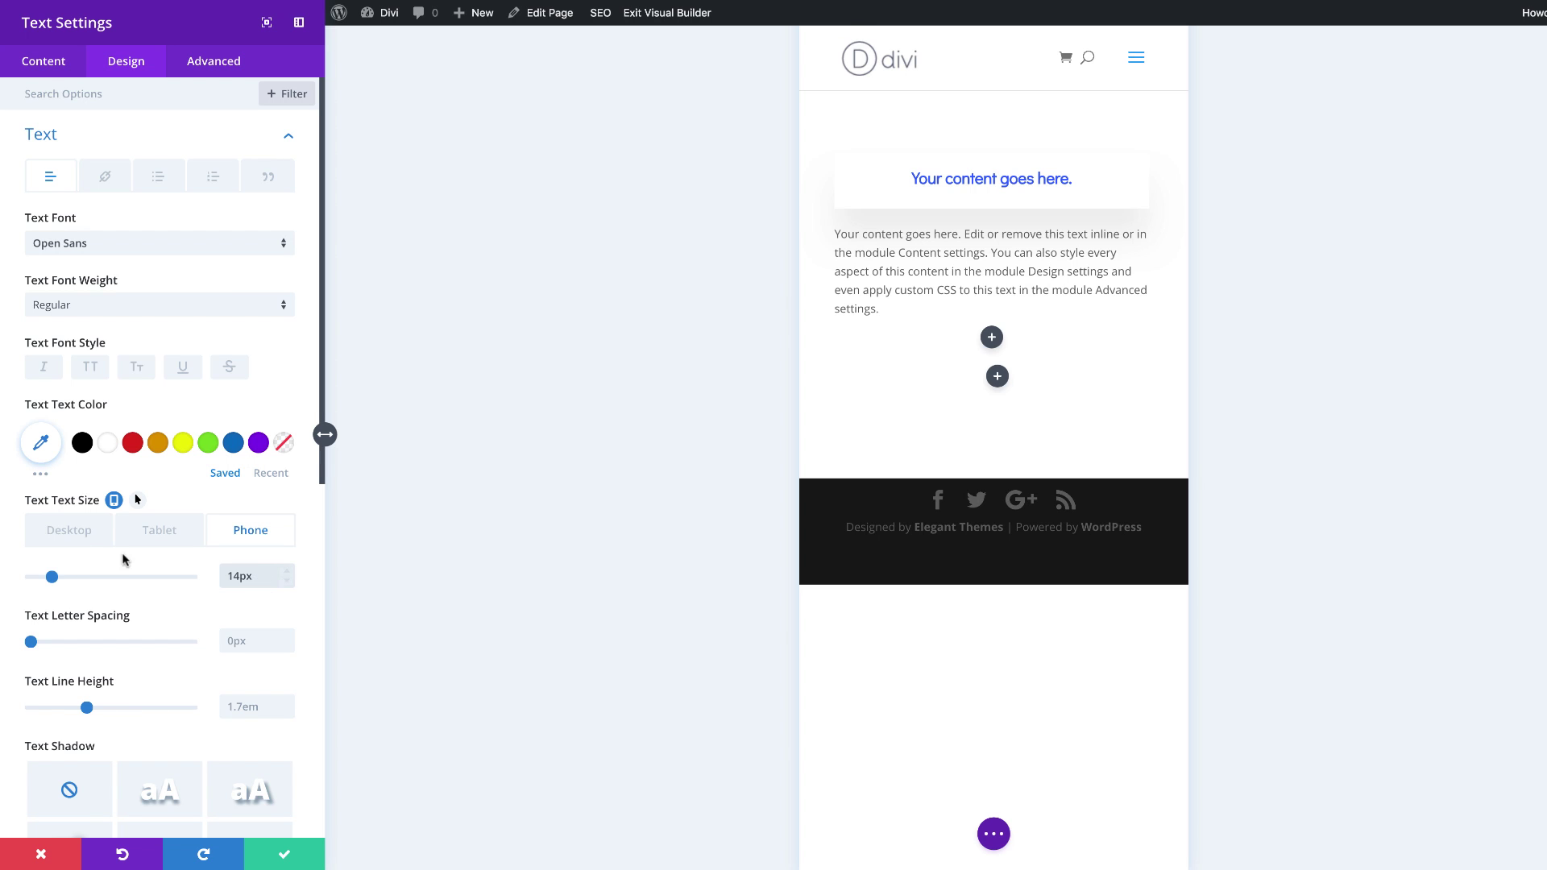
pyautogui.click(68, 532)
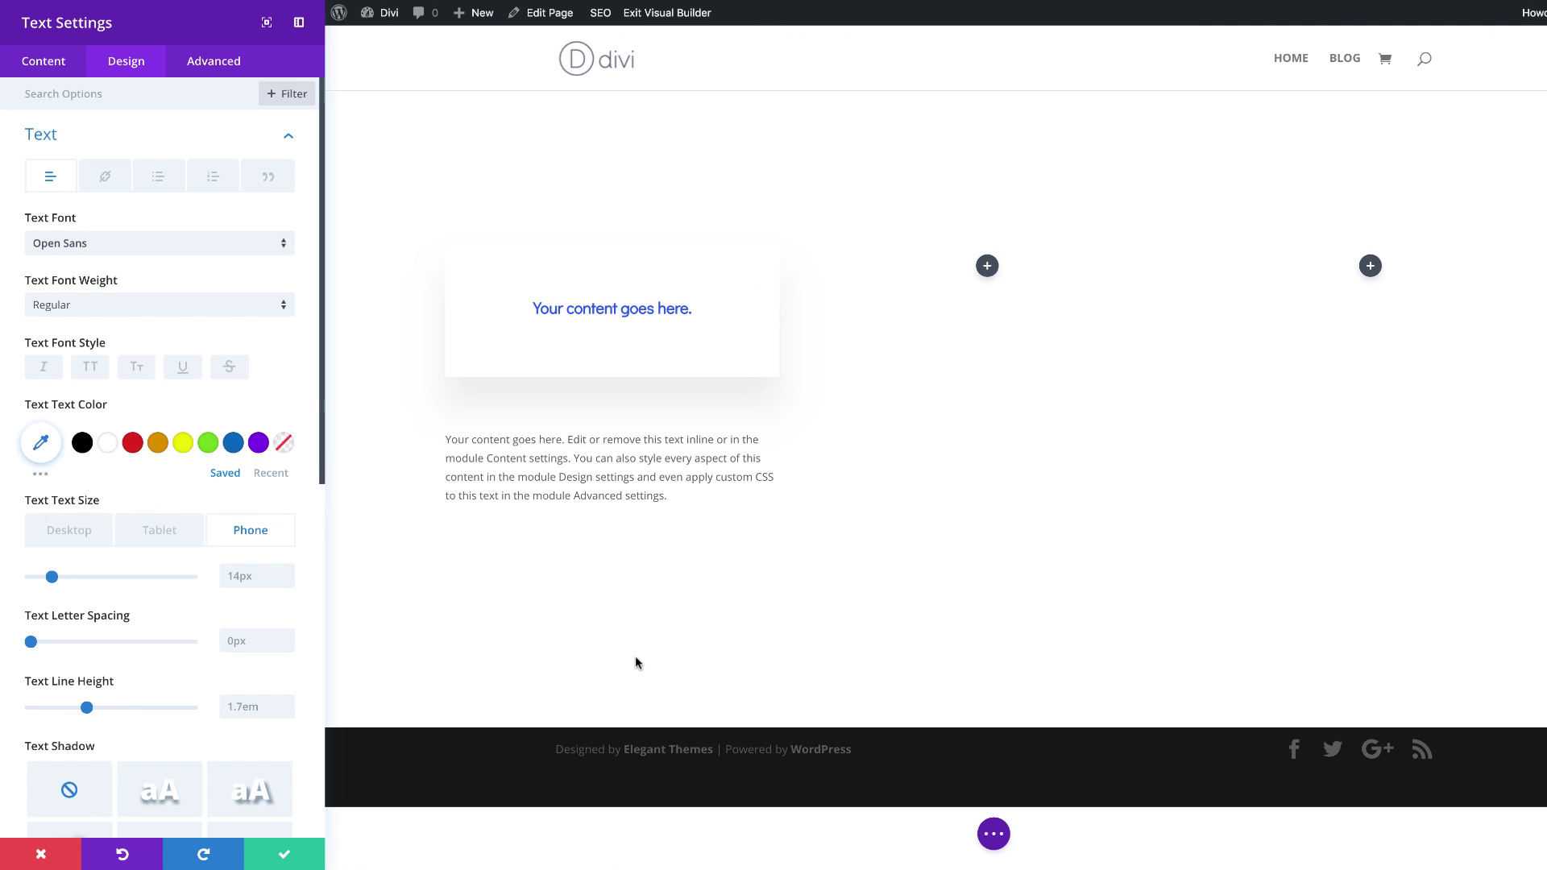
# Give the body text -0.05vw letter spacing and 2.2em line height, and justify it.
pyautogui.click(238, 643)
pyautogui.write('-0.05vw')
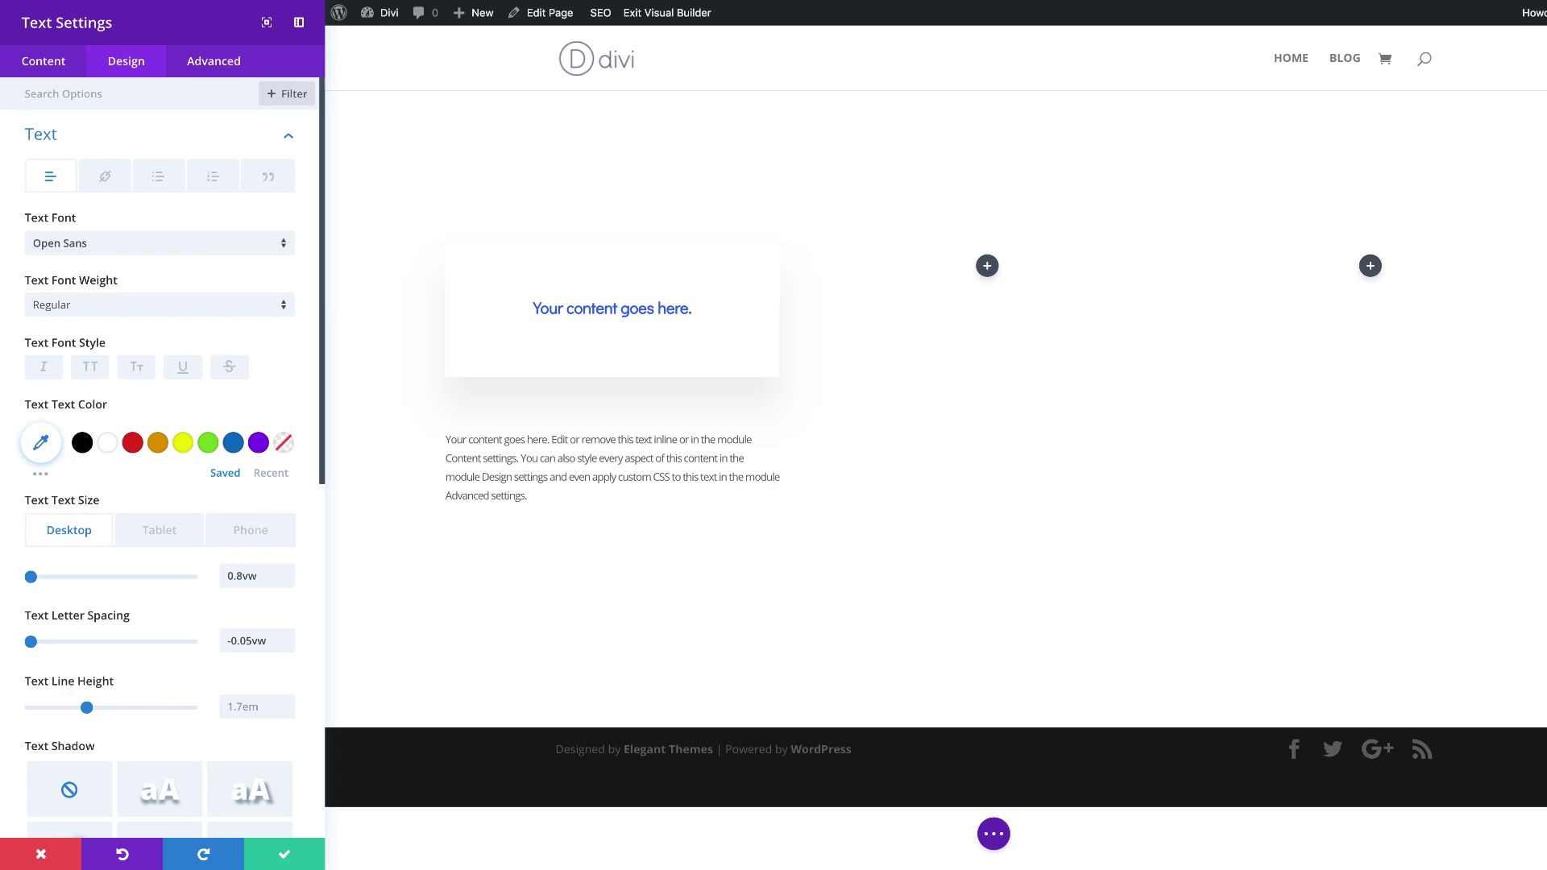
pyautogui.tripleClick(241, 706)
pyautogui.write('2.2em')
pyautogui.scroll(-1, 253, 699)
pyautogui.scroll(-4, 253, 701)
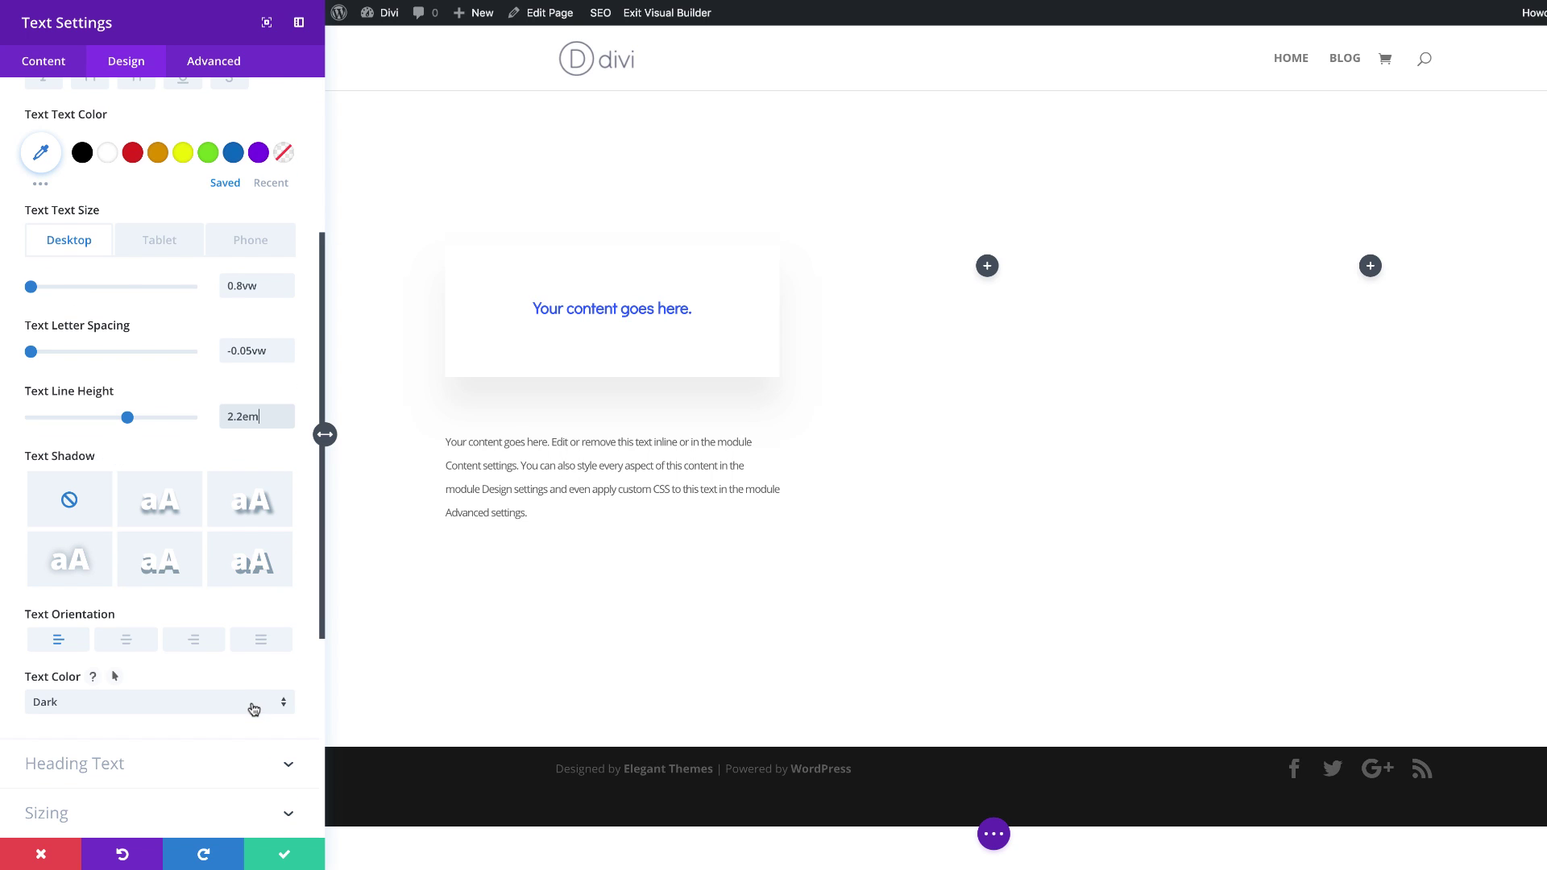
pyautogui.click(263, 642)
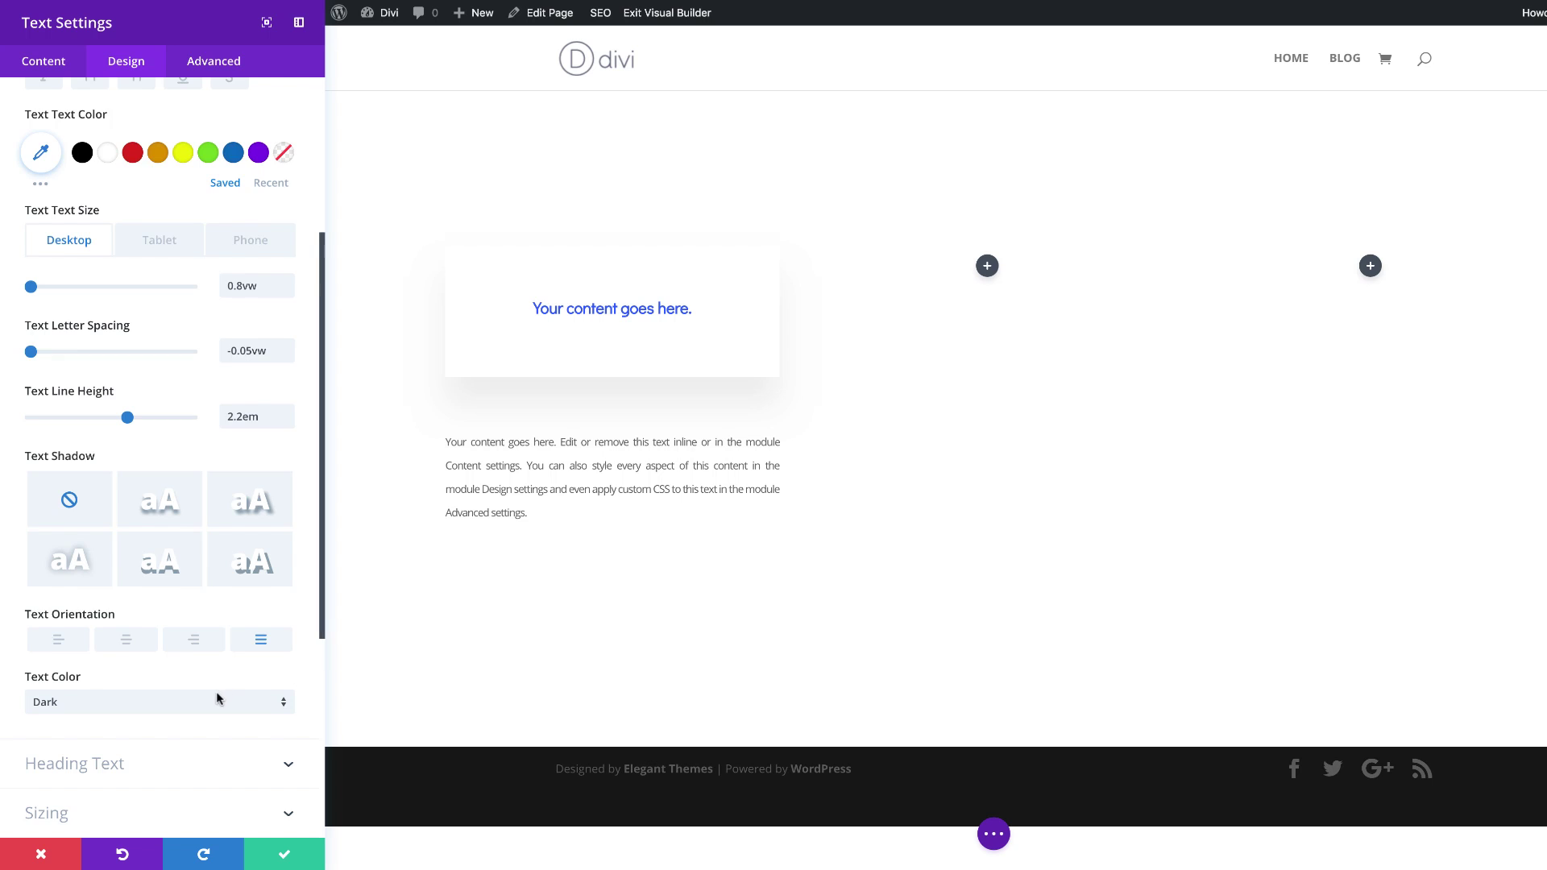
# Give the body text module a 3vw bottom margin, linked 2vw top and bottom padding, and linked 4vw left and right padding.
pyautogui.scroll(-3, 216, 692)
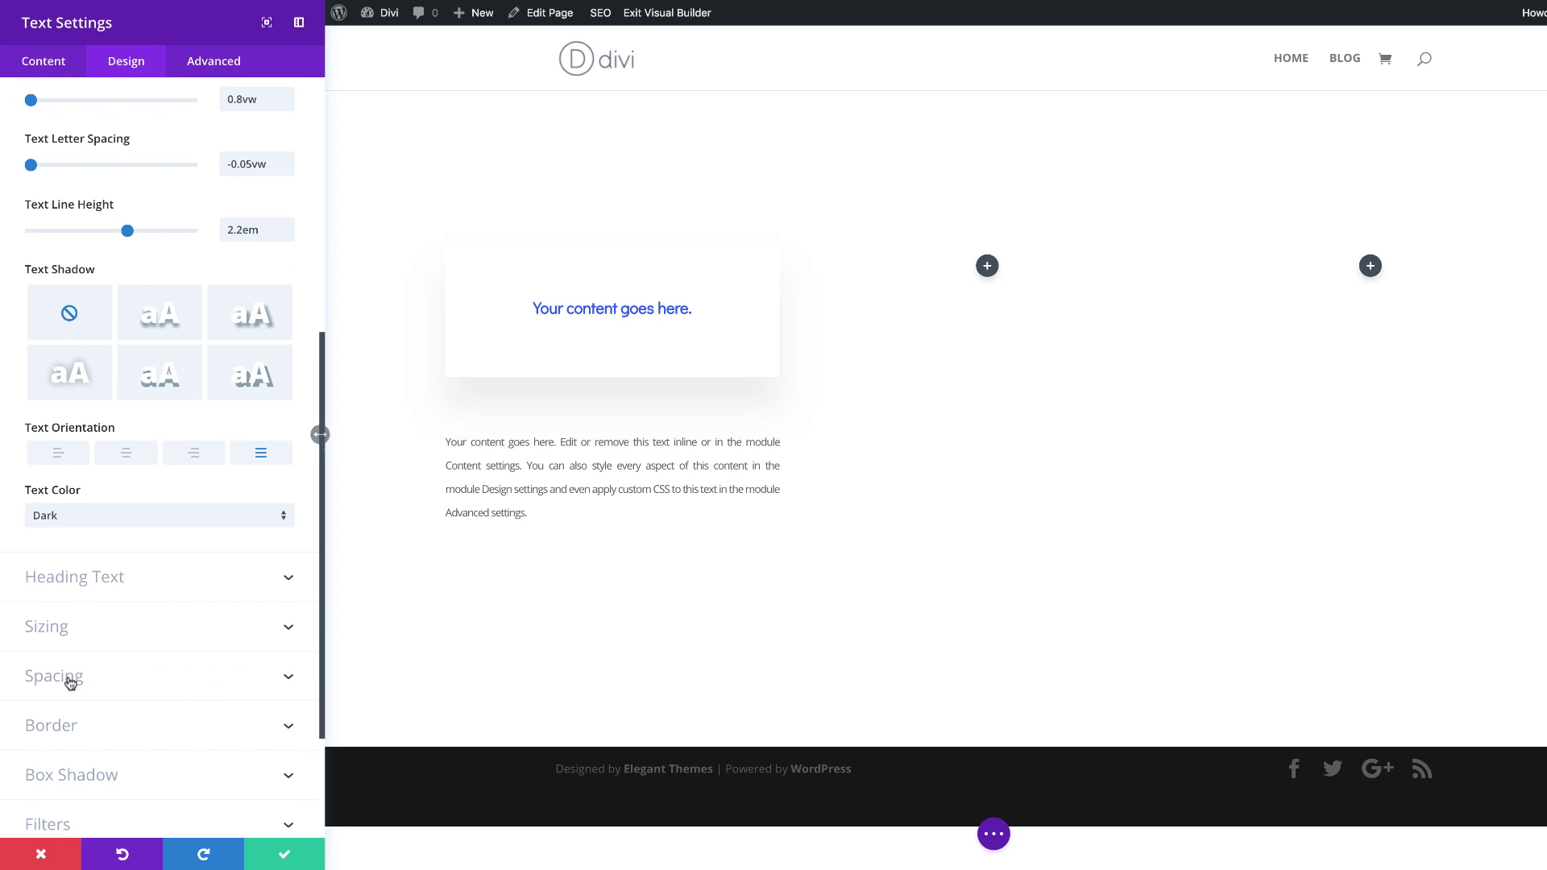
pyautogui.click(71, 683)
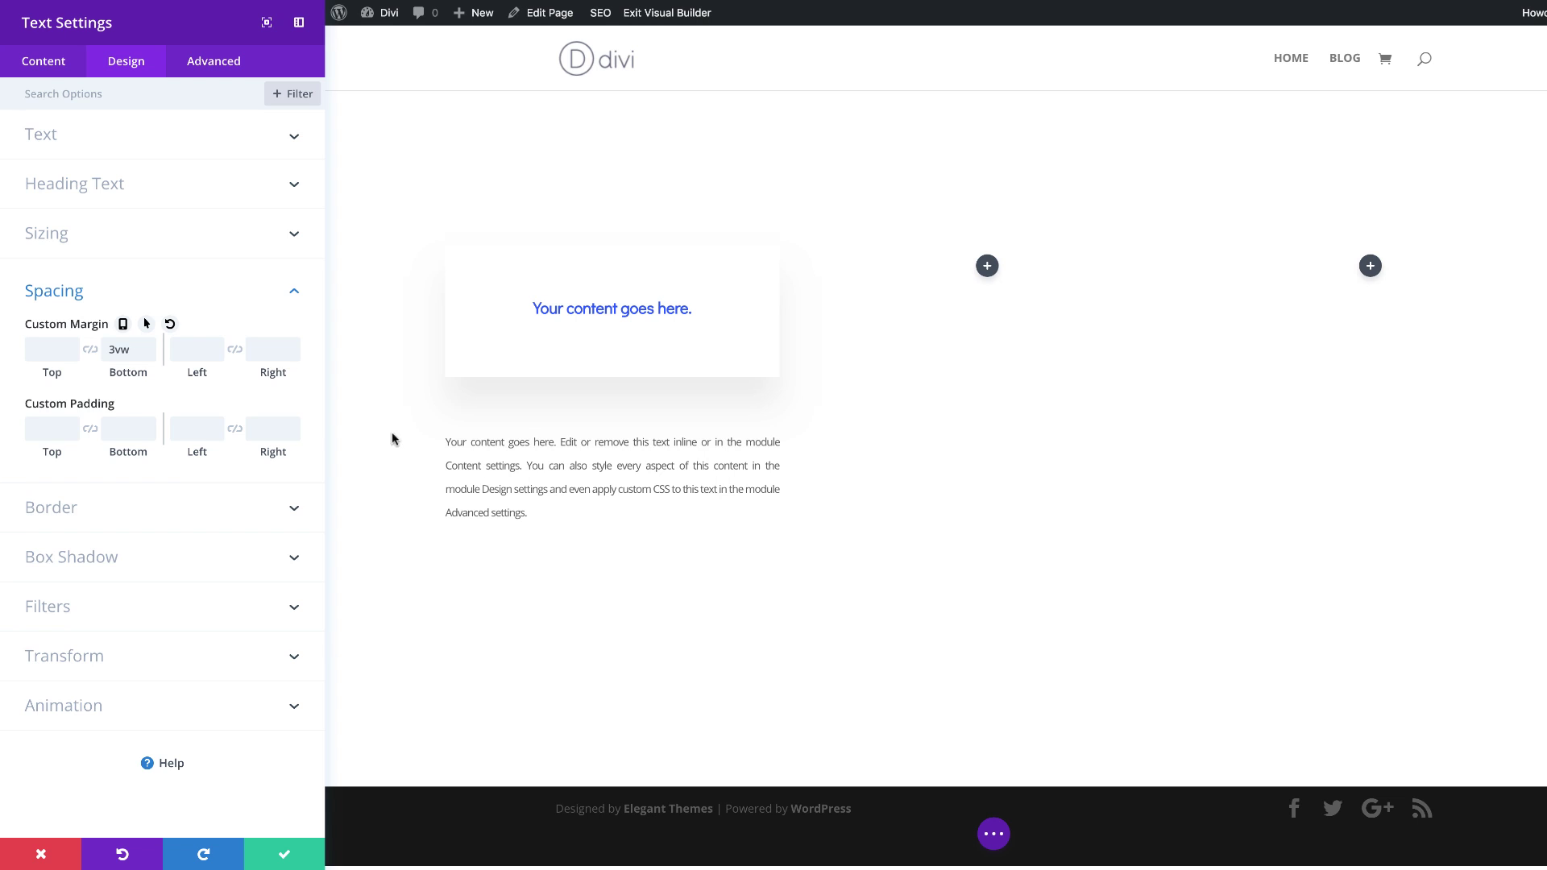
pyautogui.click(47, 435)
pyautogui.write('2vw')
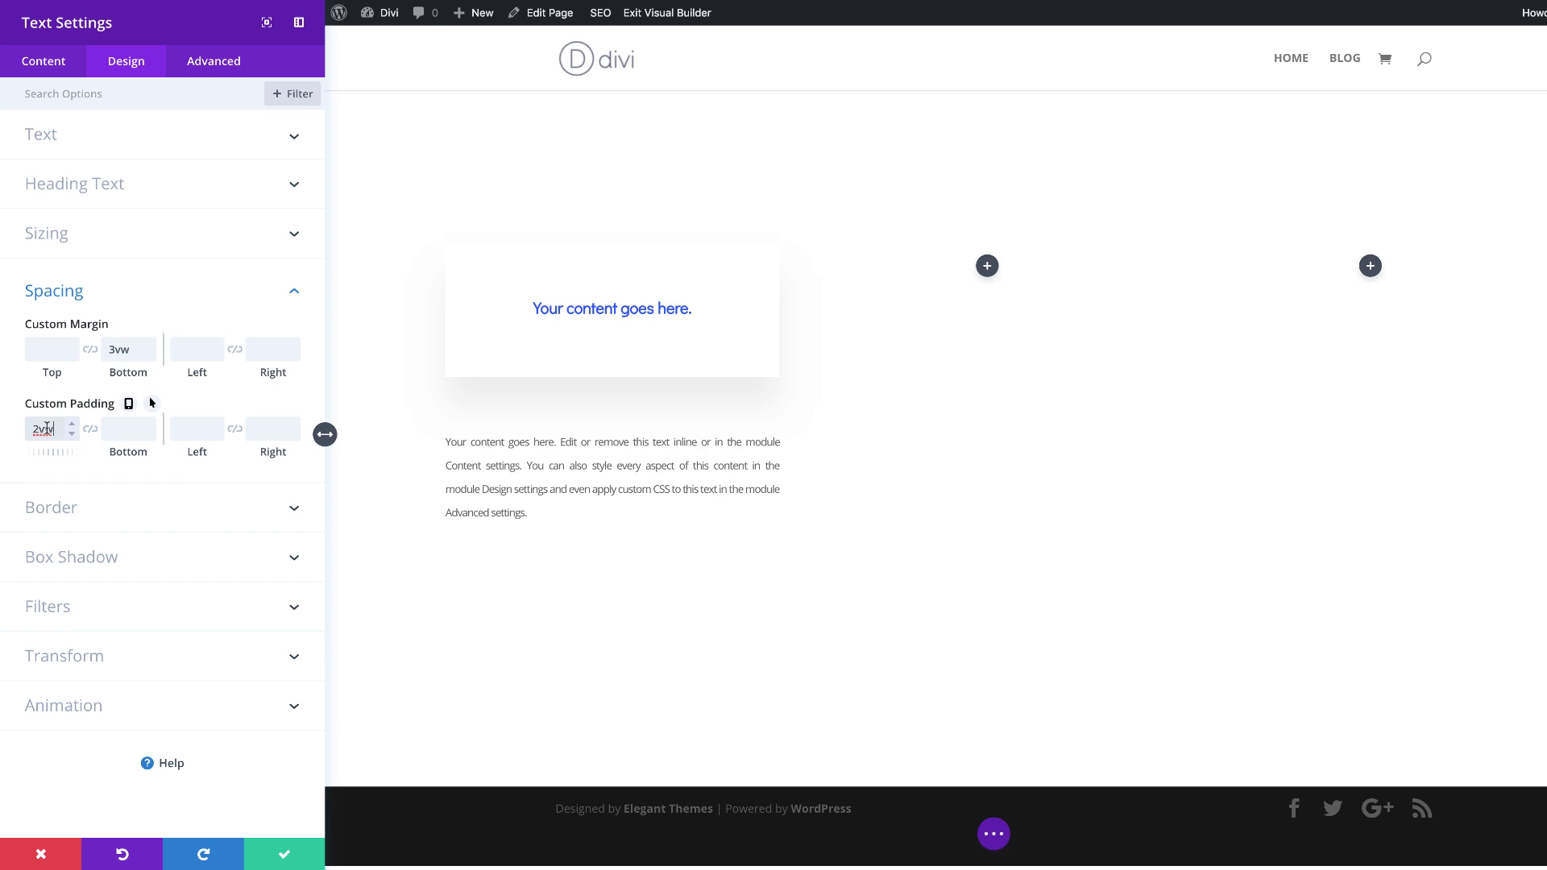
pyautogui.click(91, 430)
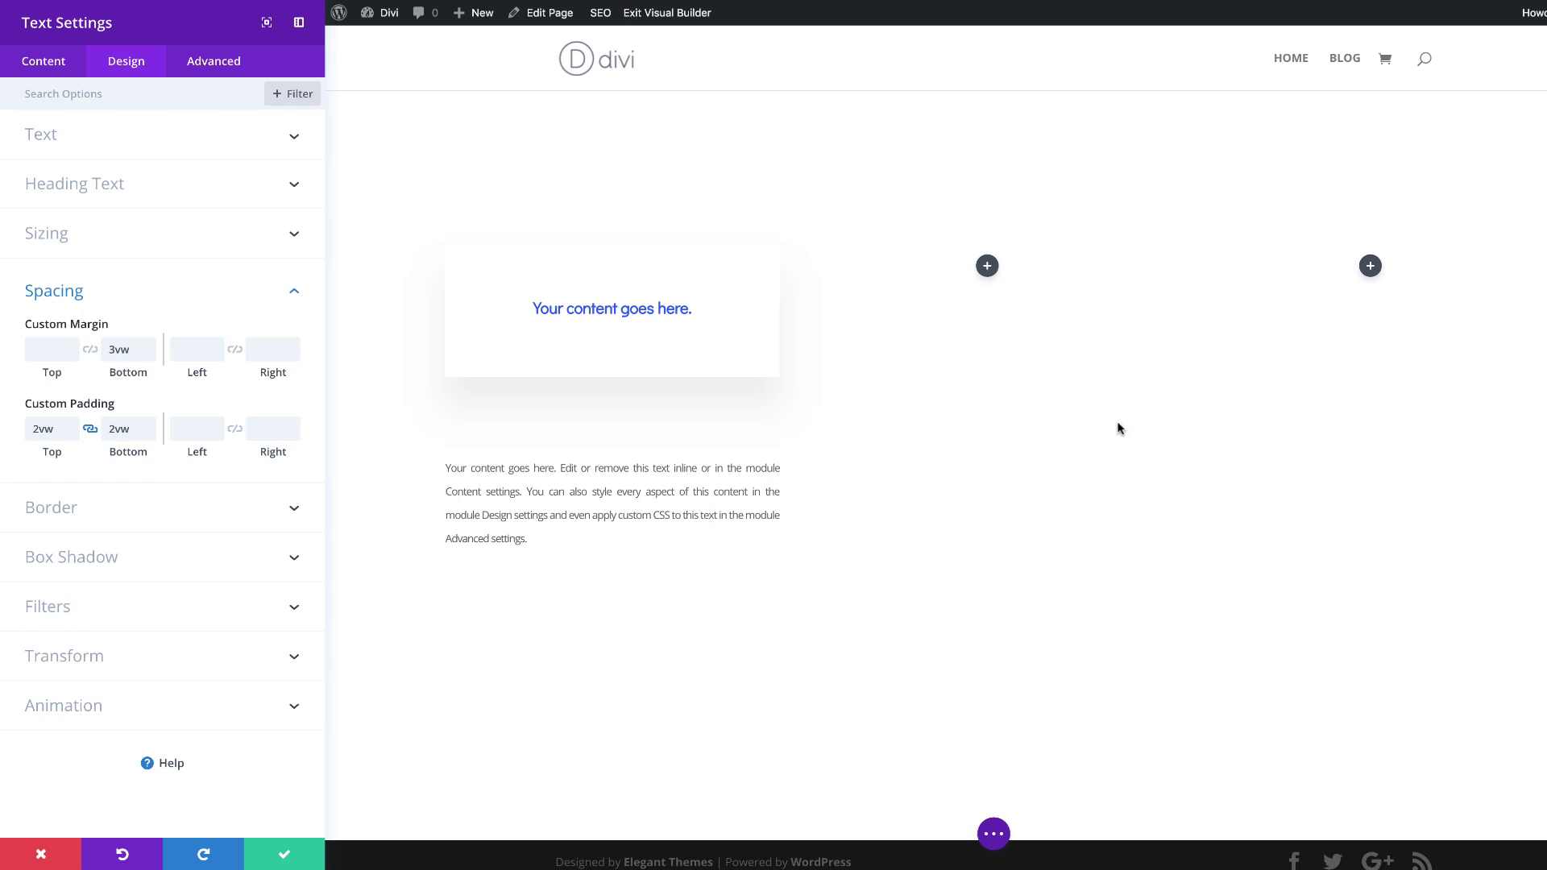
pyautogui.click(186, 430)
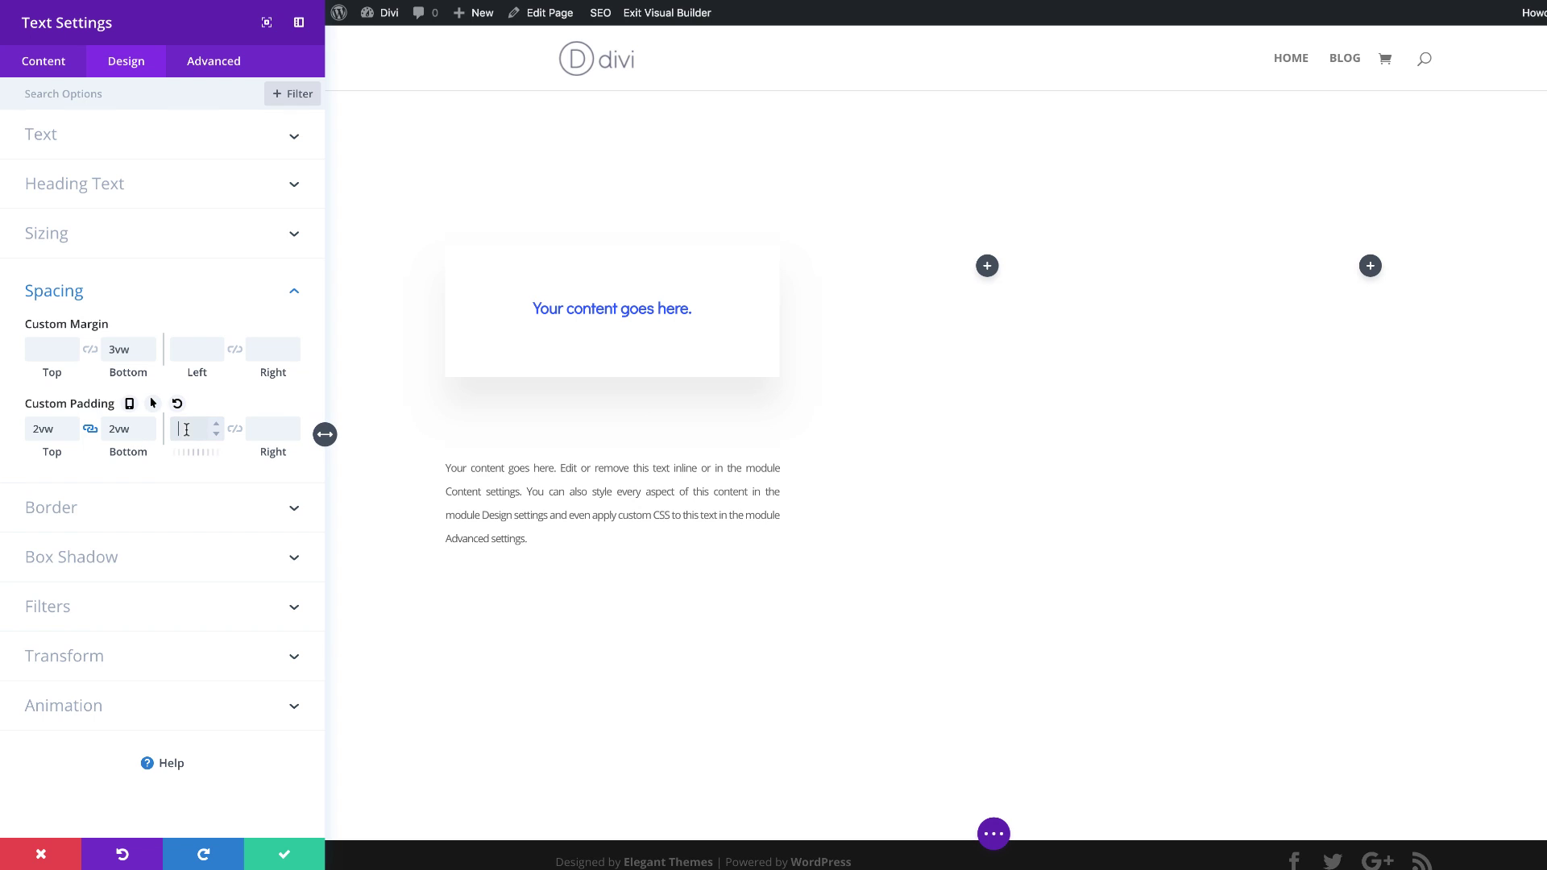
pyautogui.write('4vw')
pyautogui.click(234, 429)
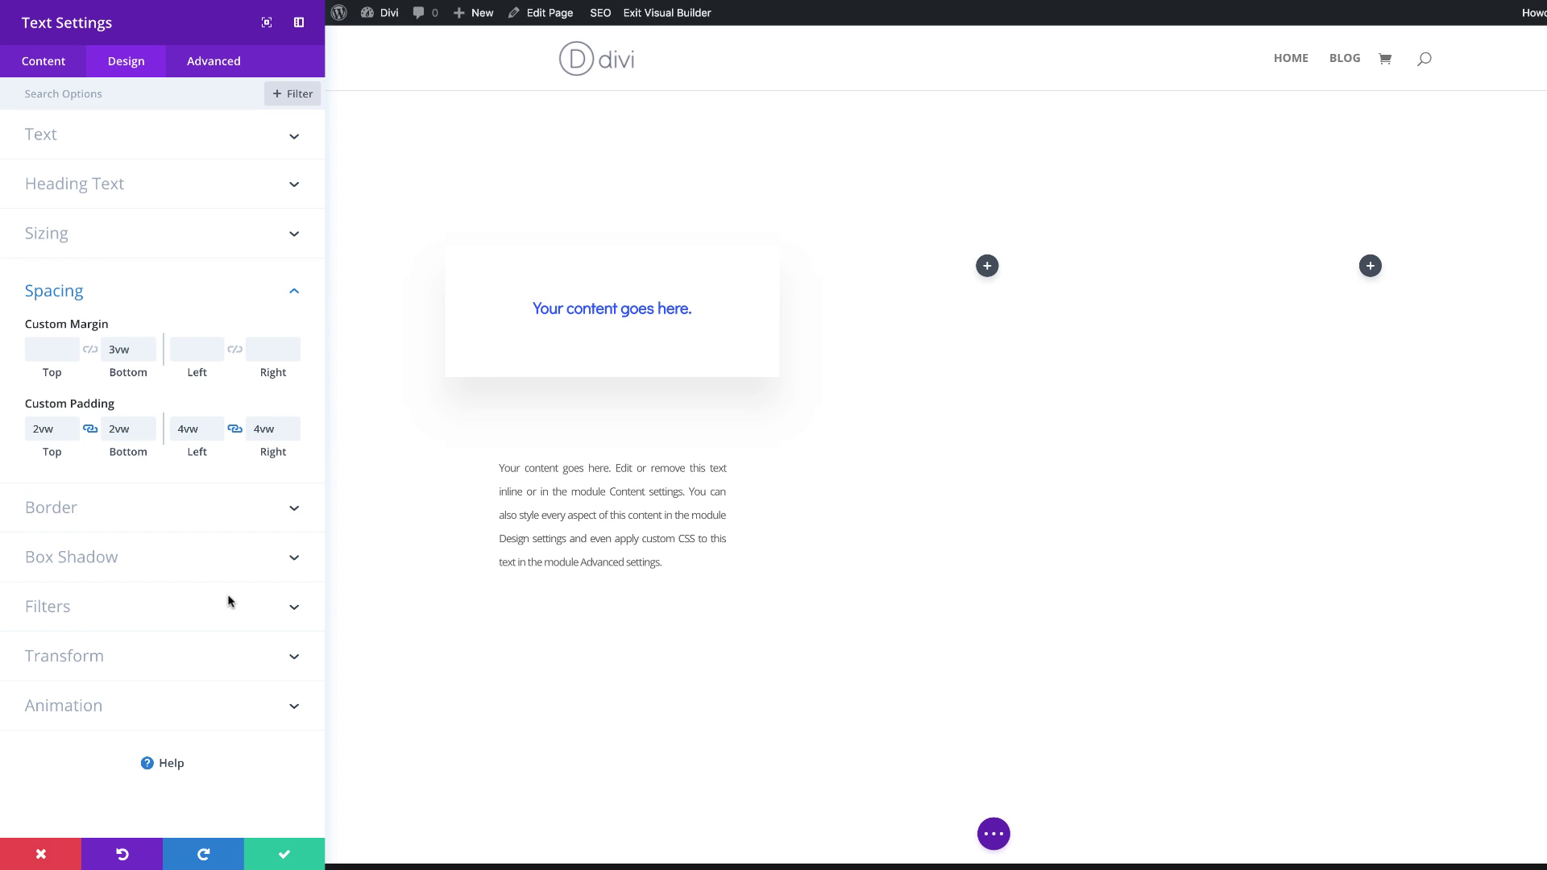
# Add a 1px border in color #e5e5e5 on all sides of the body text module and save it.
pyautogui.click(70, 509)
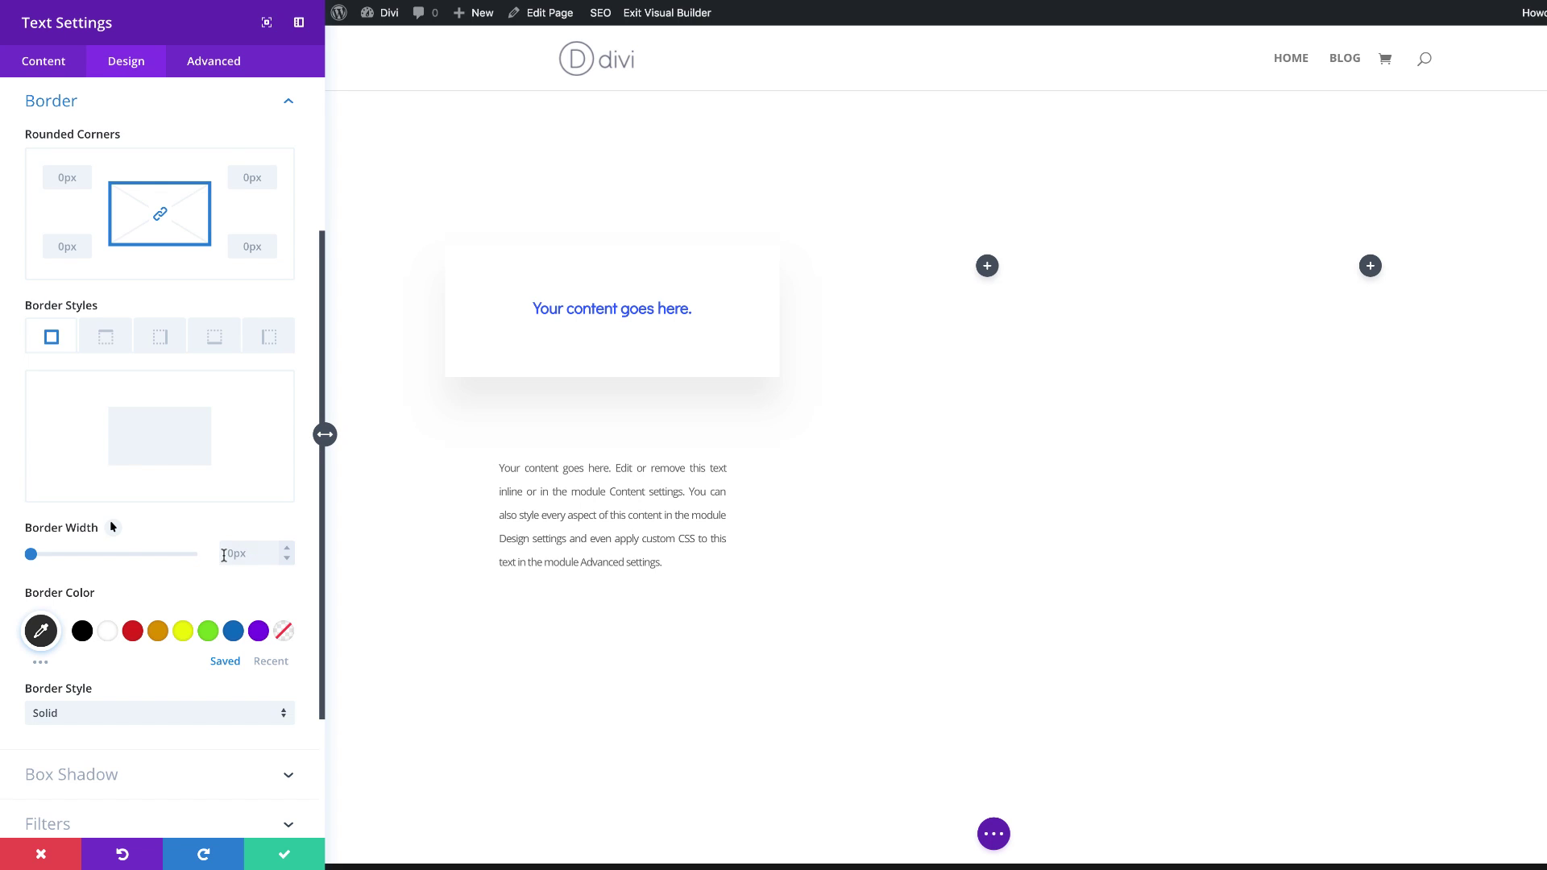
pyautogui.click(111, 527)
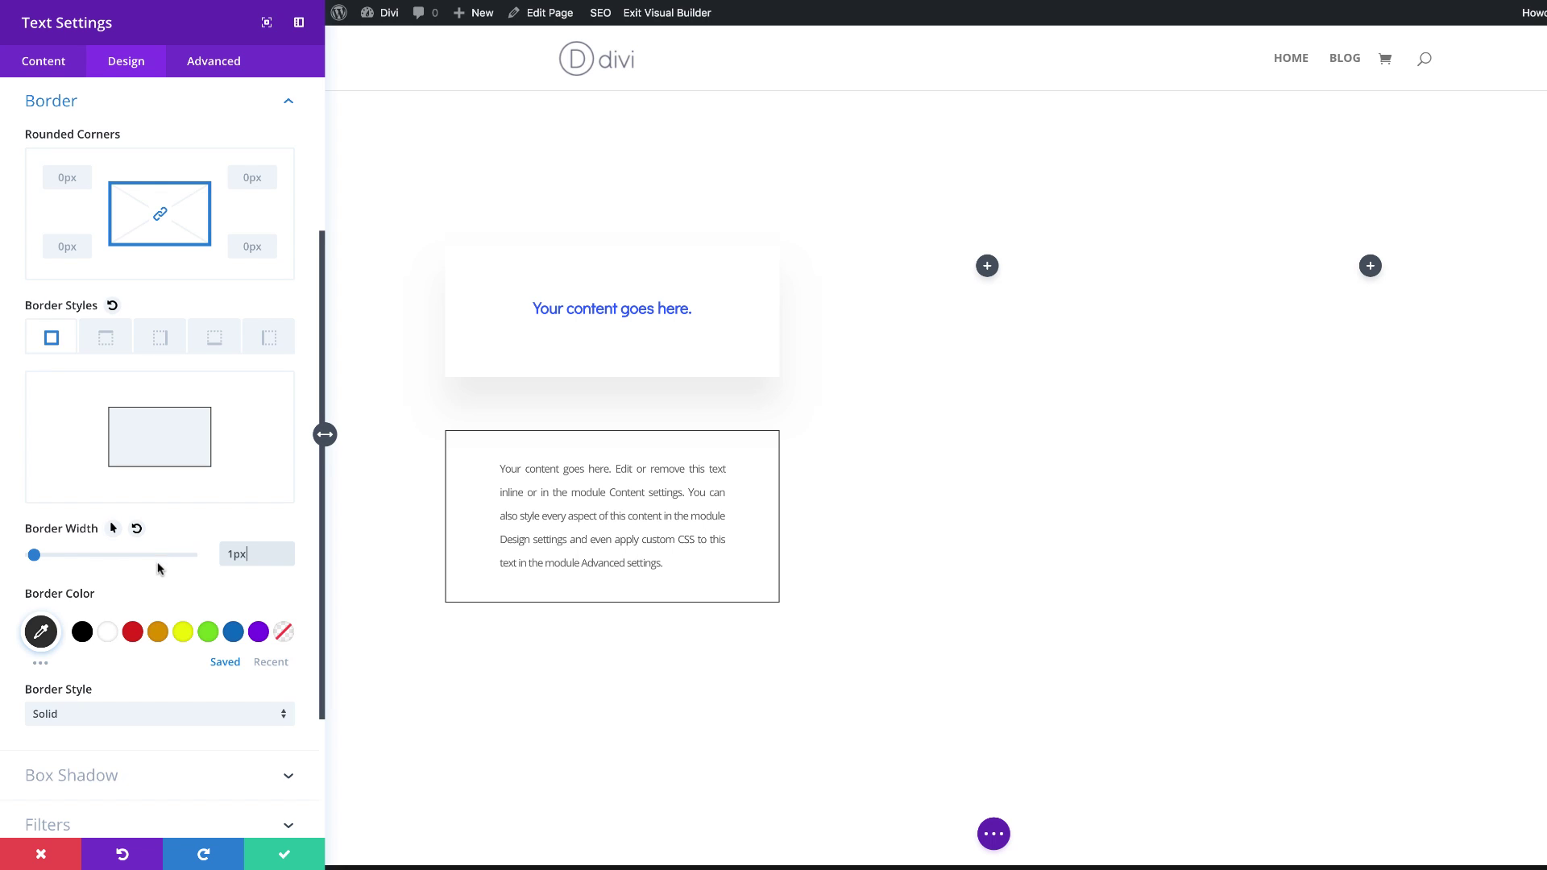
pyautogui.click(107, 591)
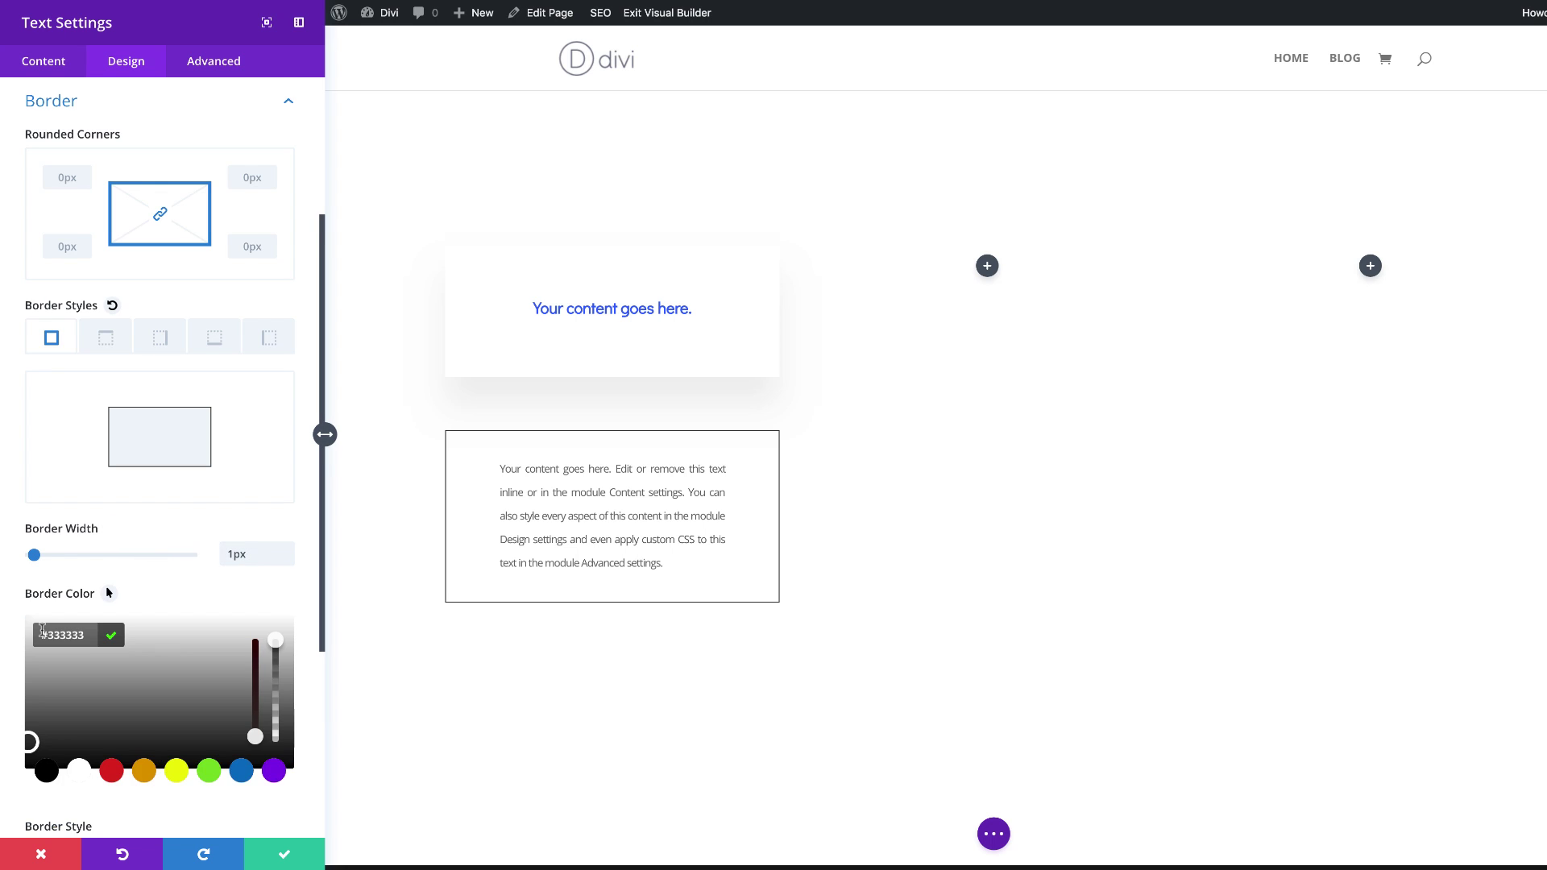
pyautogui.moveTo(48, 635); pyautogui.dragTo(87, 636)
pyautogui.write('e5e5e5')
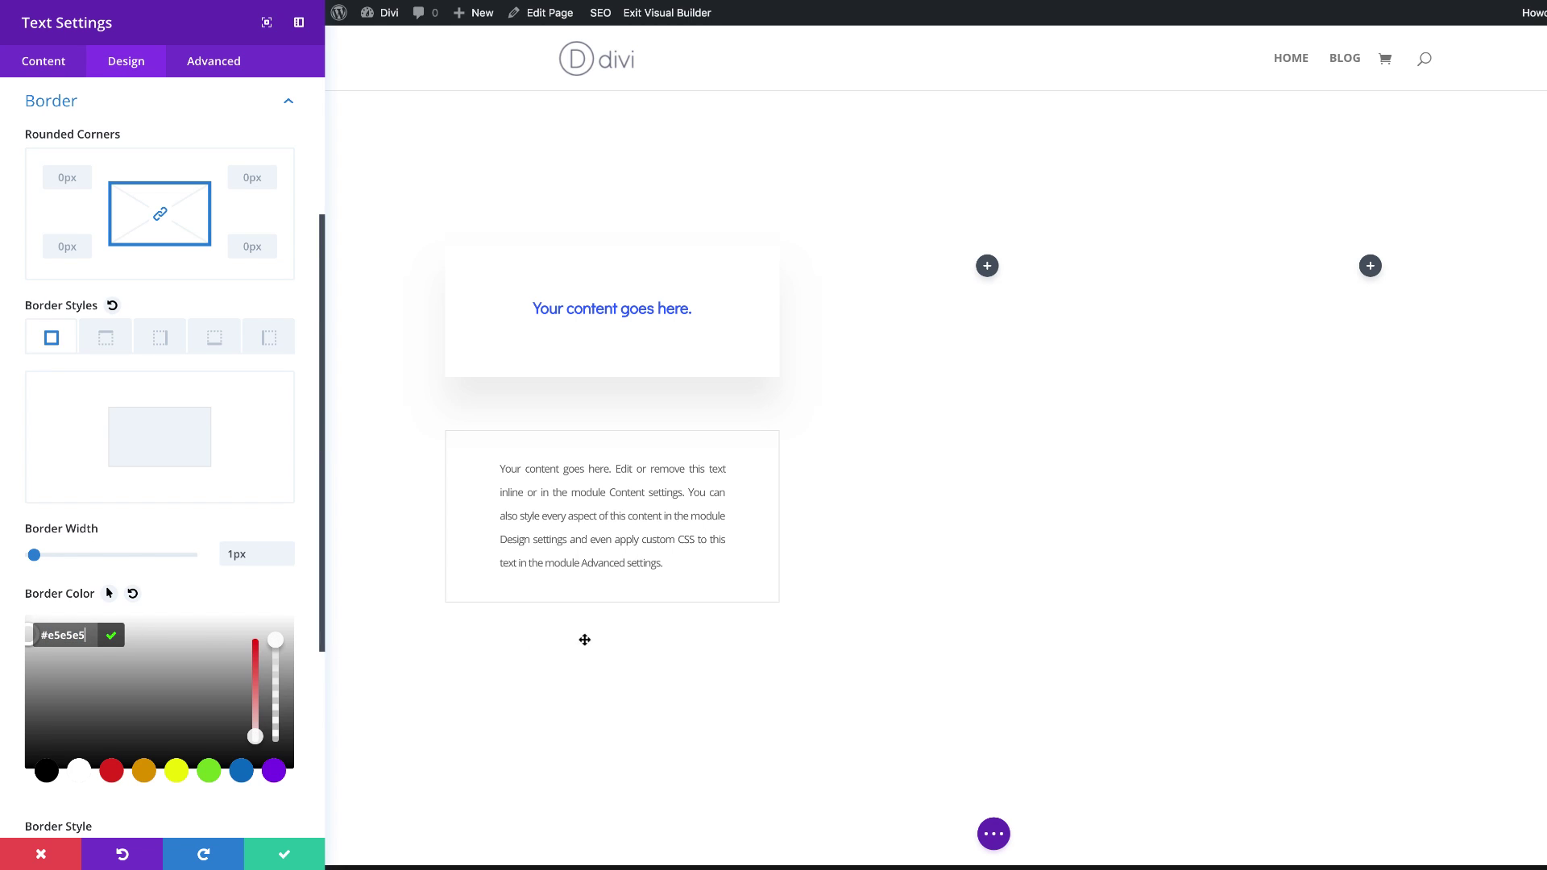
pyautogui.scroll(-1, 1128, 656)
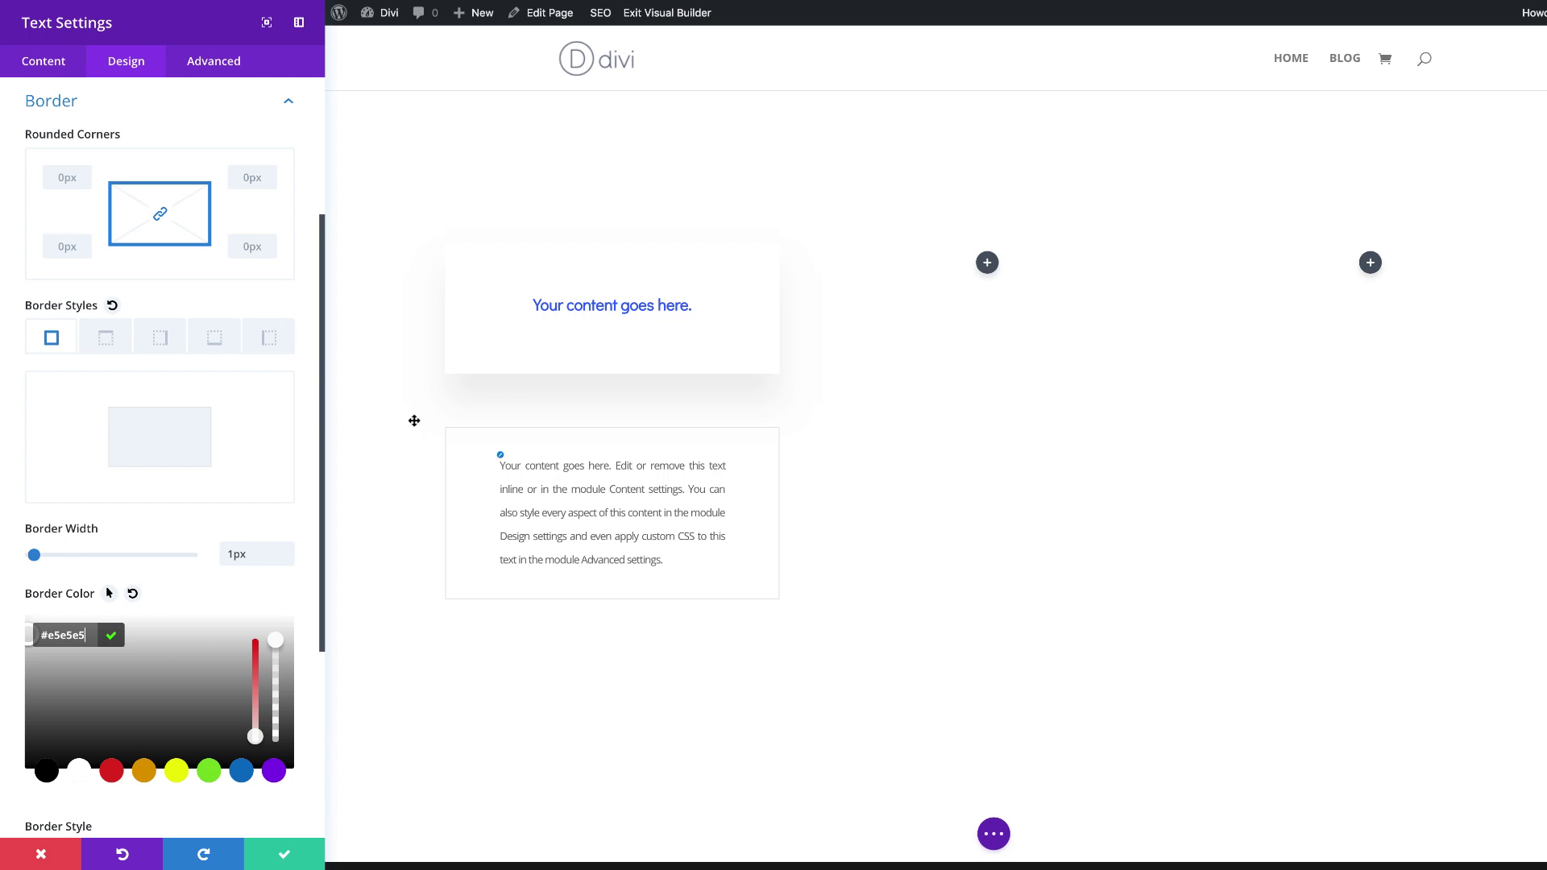
pyautogui.click(286, 859)
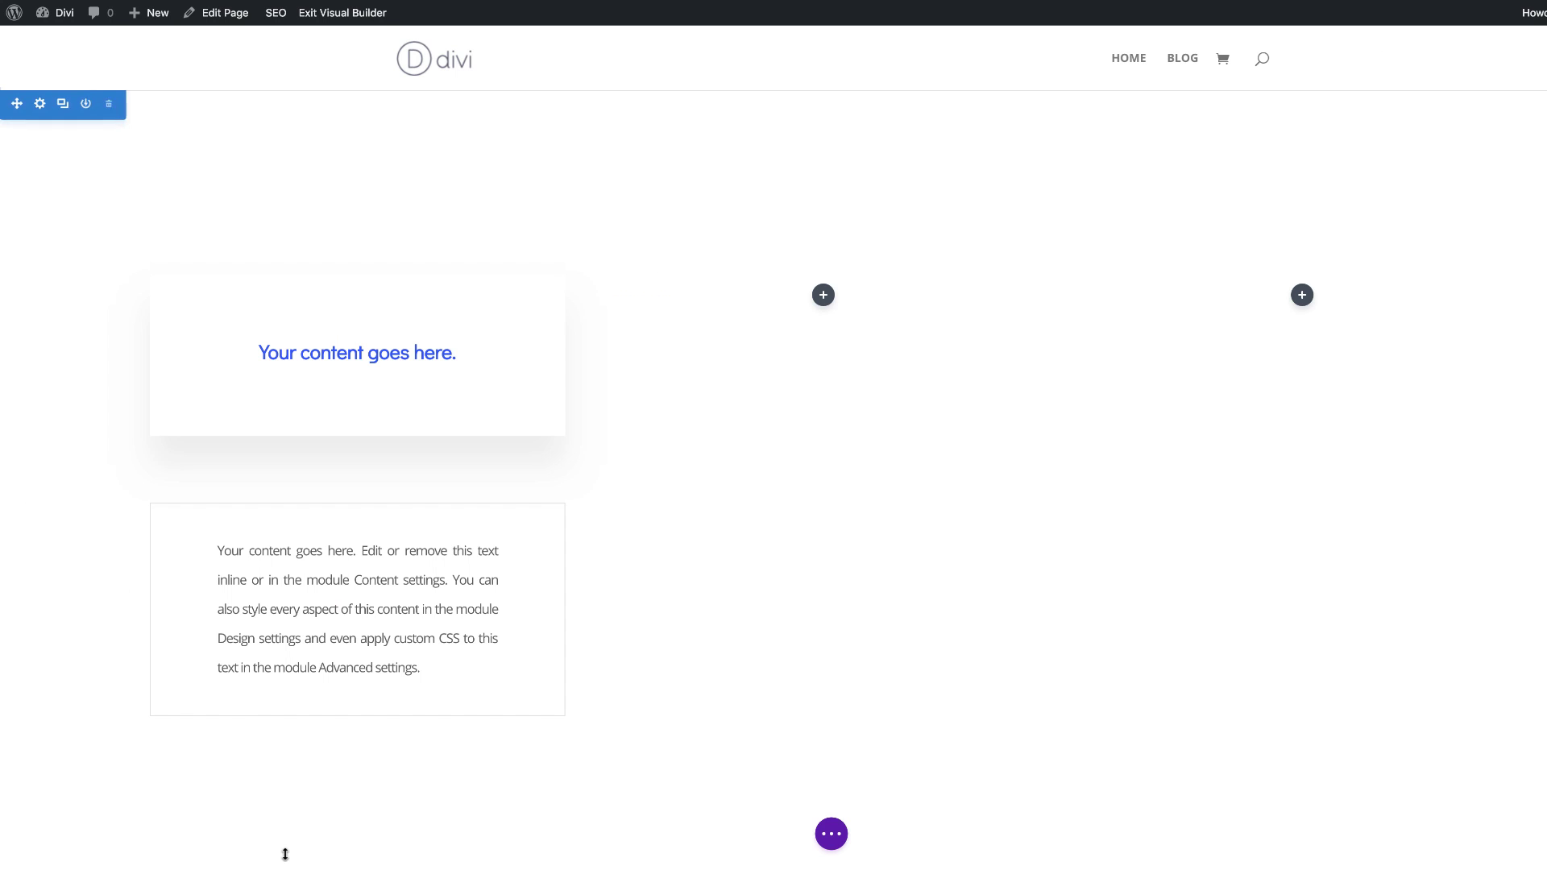
pyautogui.scroll(-3, 645, 663)
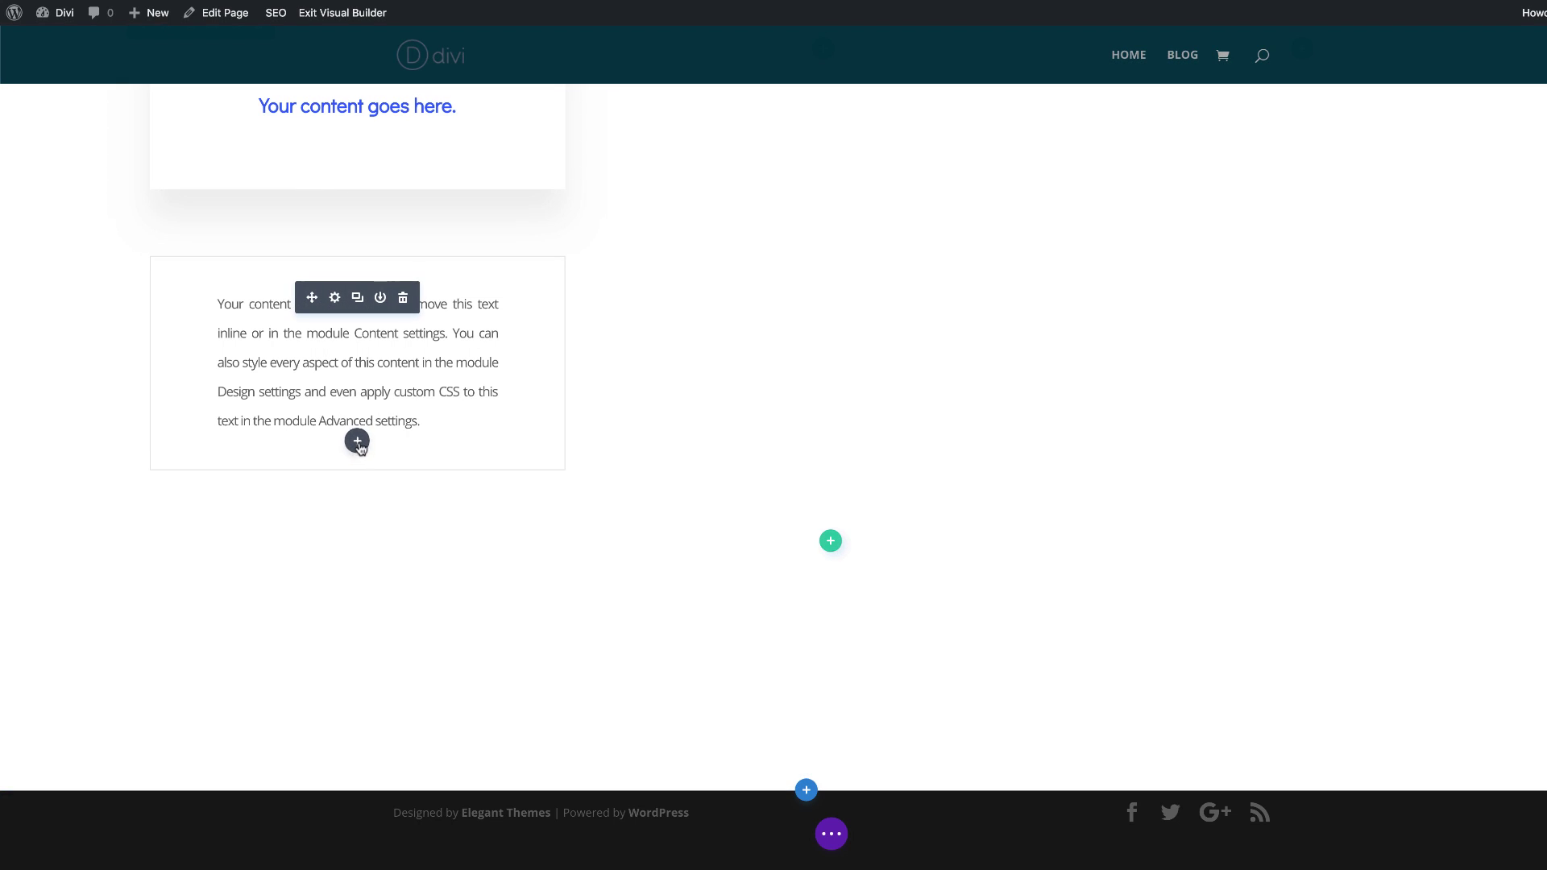
# Insert a Button module below the bordered body text and center its alignment.
pyautogui.click(356, 440)
pyautogui.scroll(-2, 442, 551)
pyautogui.scroll(2, 442, 551)
pyautogui.scroll(-1, 443, 553)
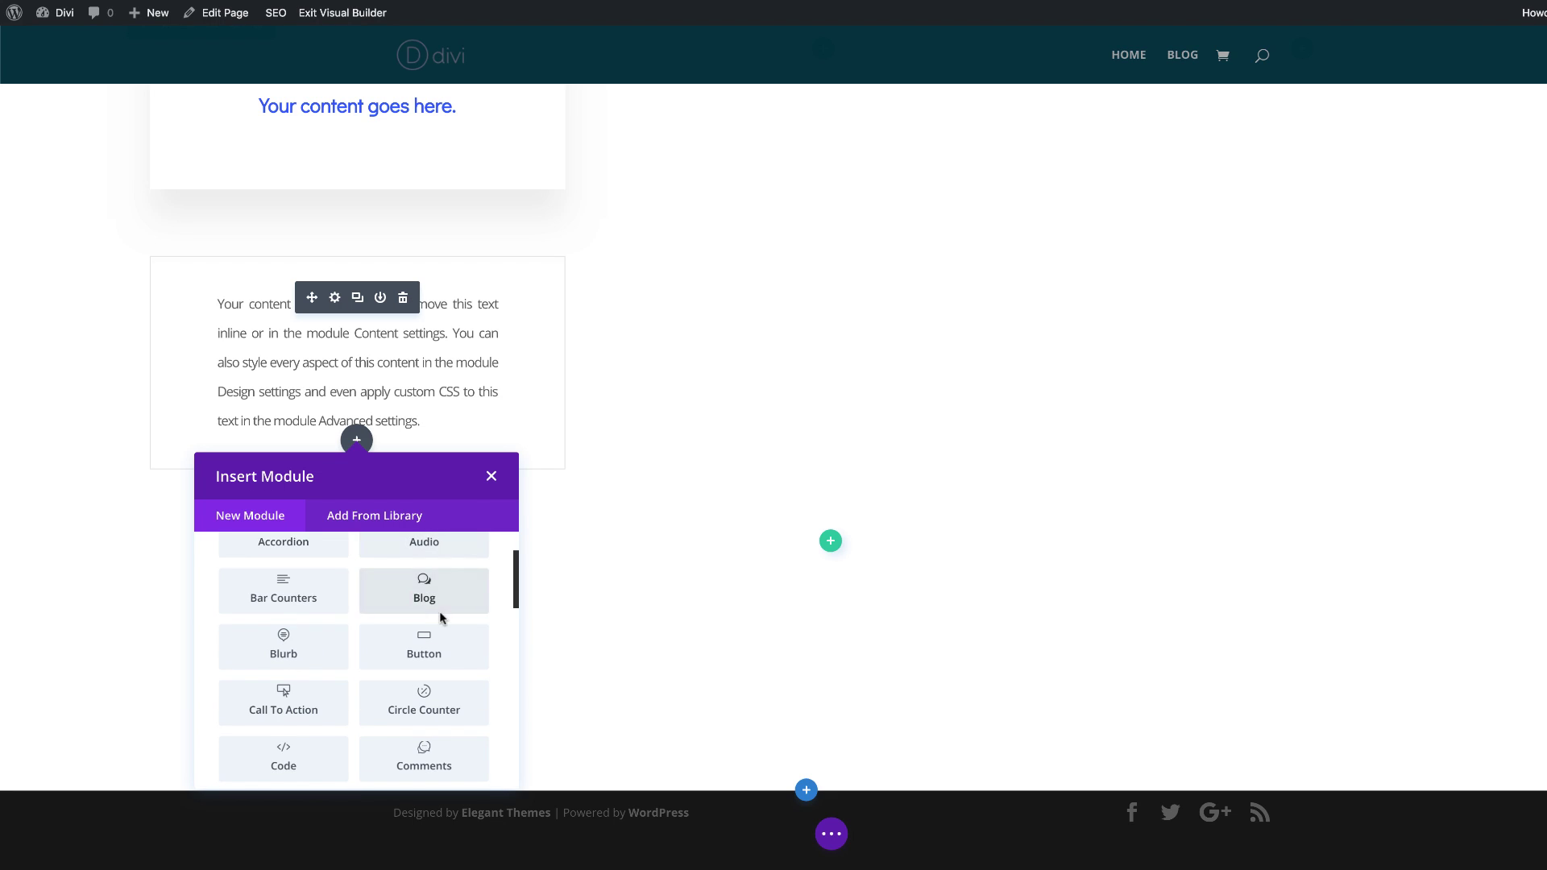
pyautogui.click(422, 643)
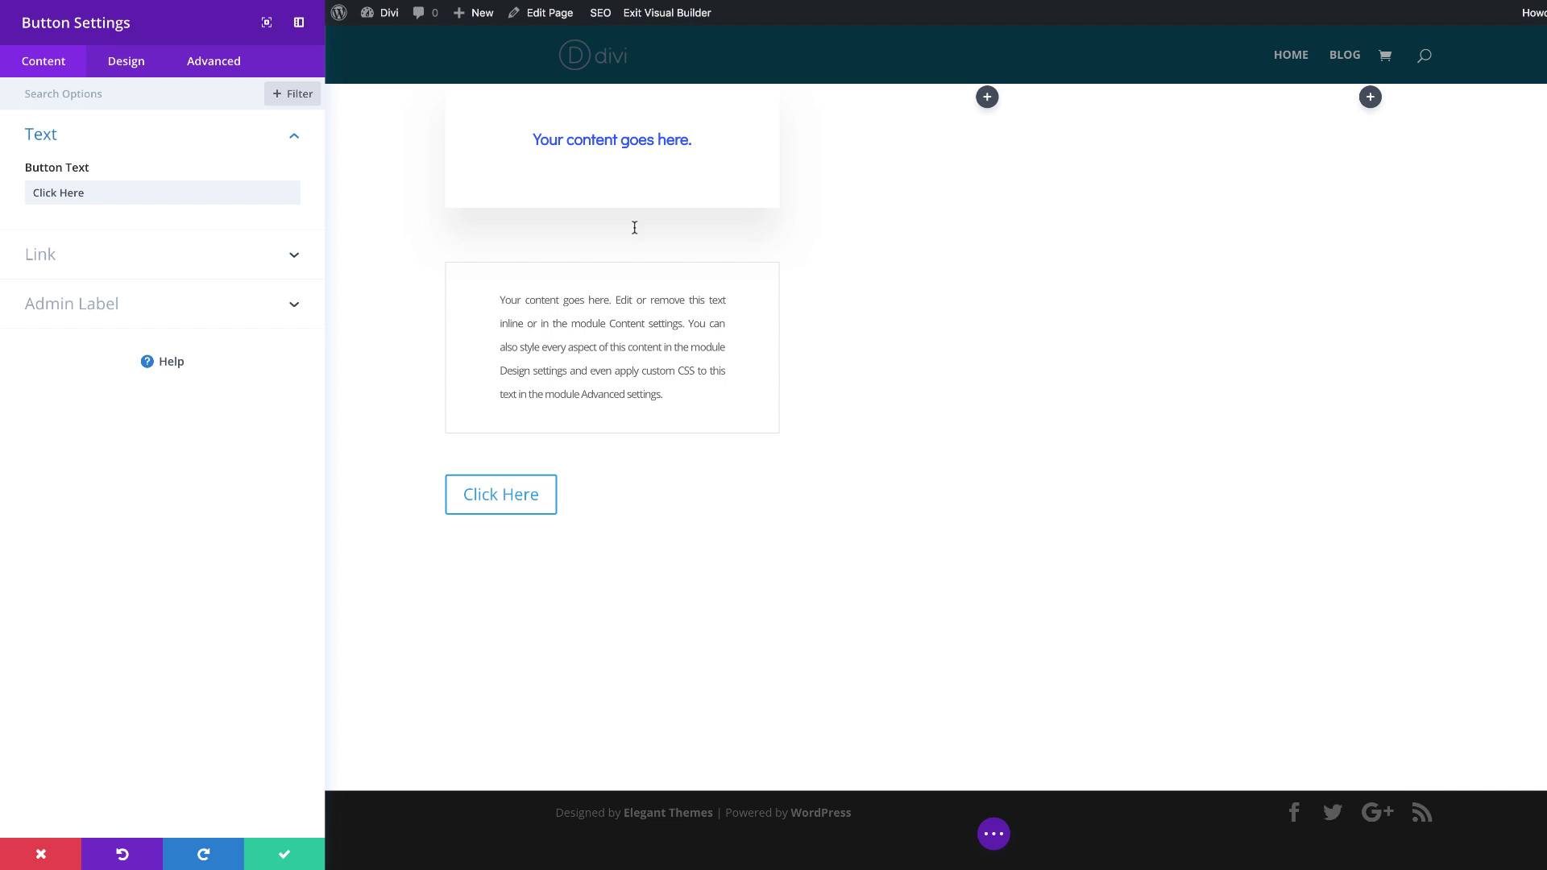
pyautogui.click(129, 70)
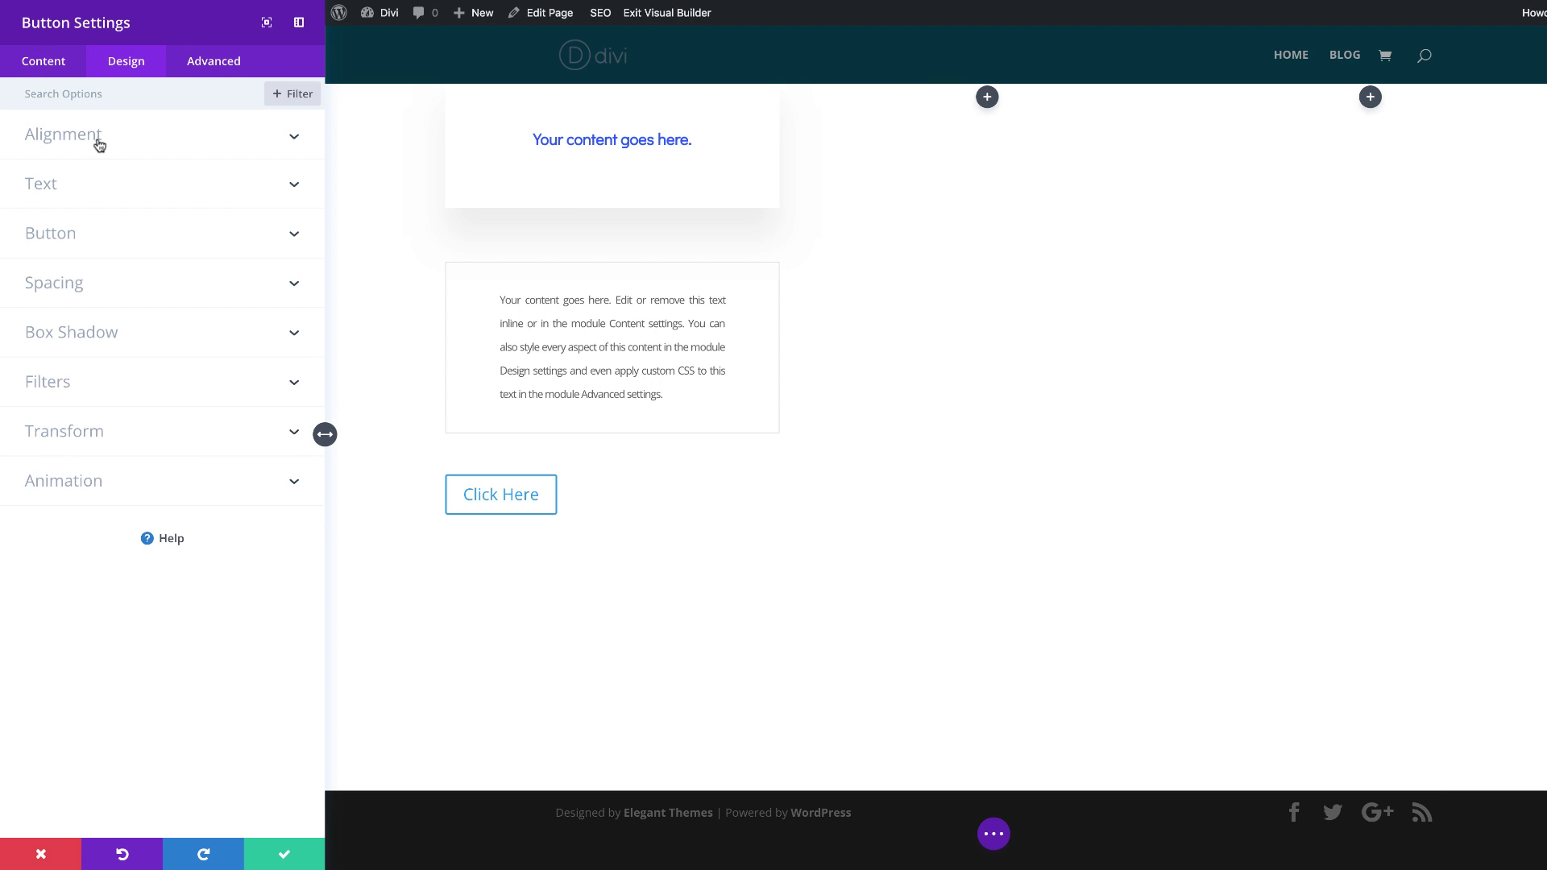
pyautogui.click(99, 138)
pyautogui.click(165, 198)
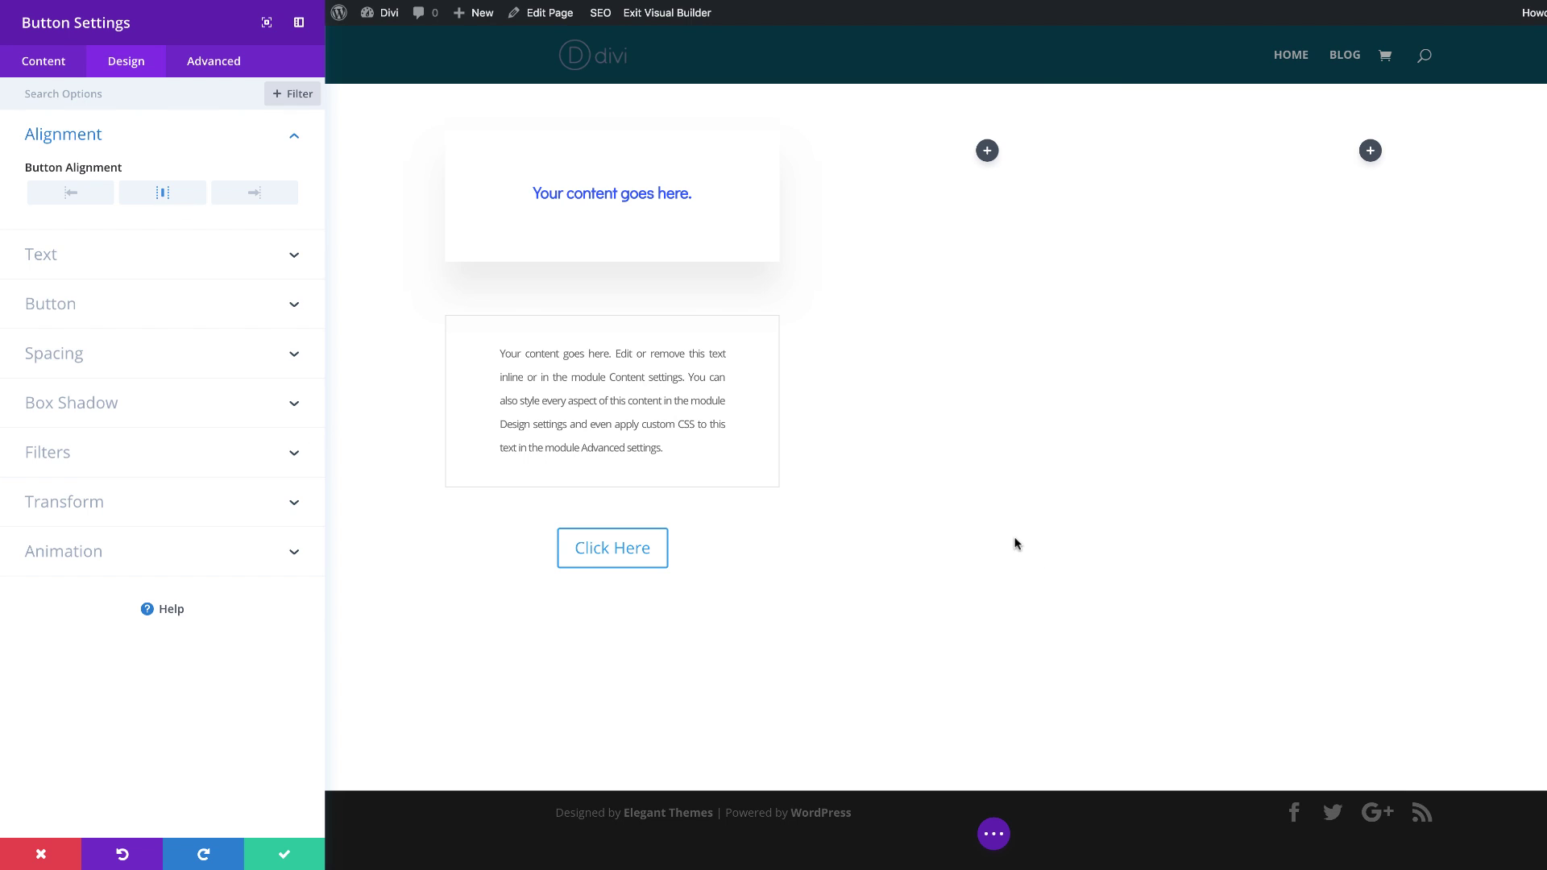
# Enable custom button styles and set the button text size to 1vw on desktop and 15px on tablet and phone.
pyautogui.click(79, 313)
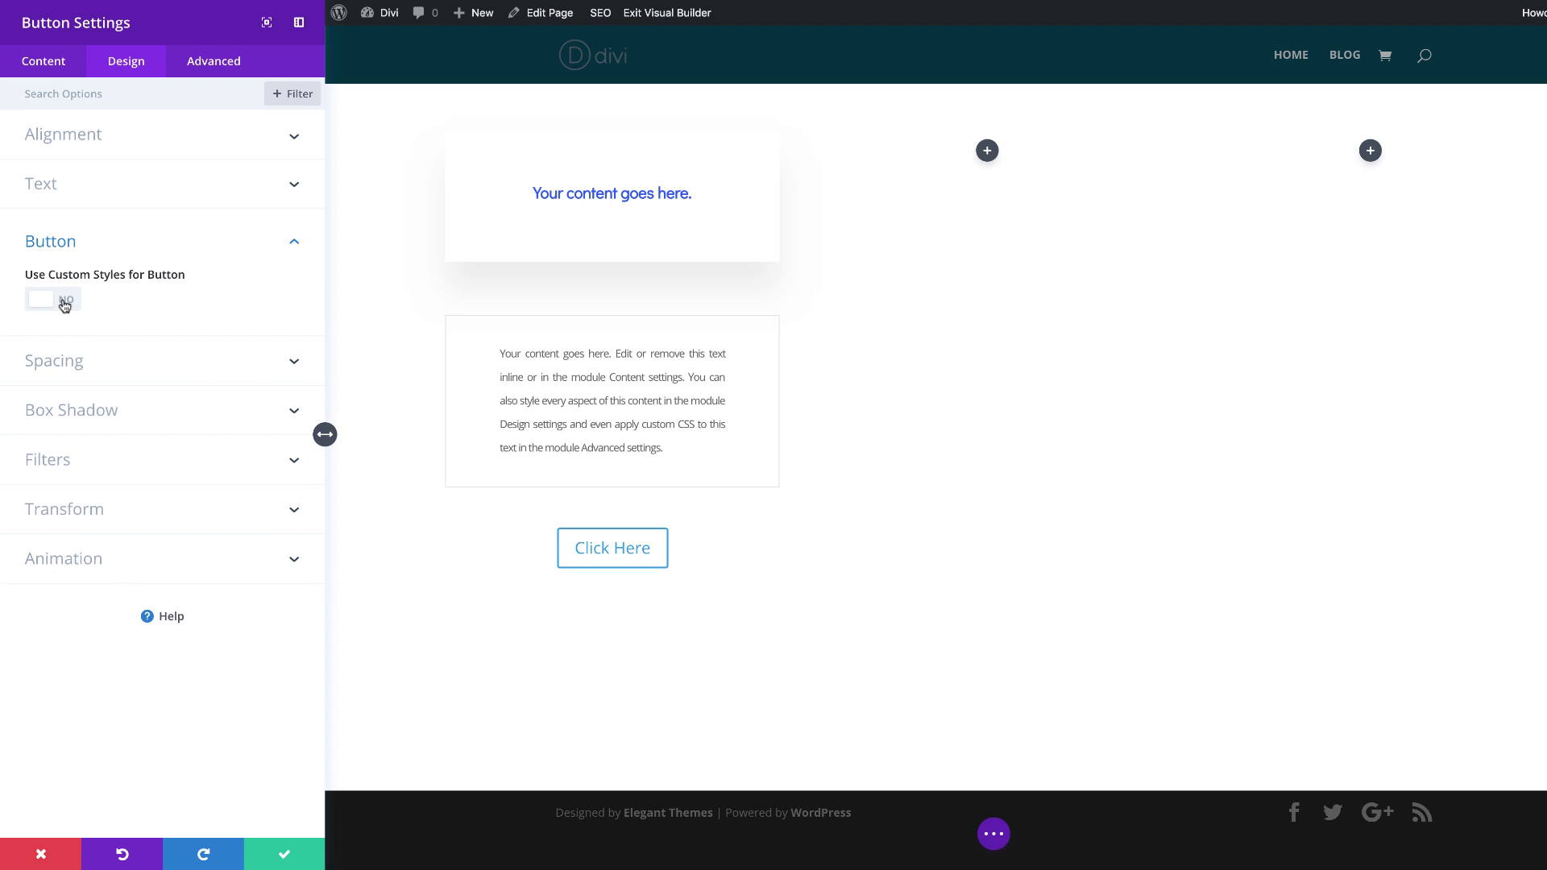
pyautogui.click(68, 304)
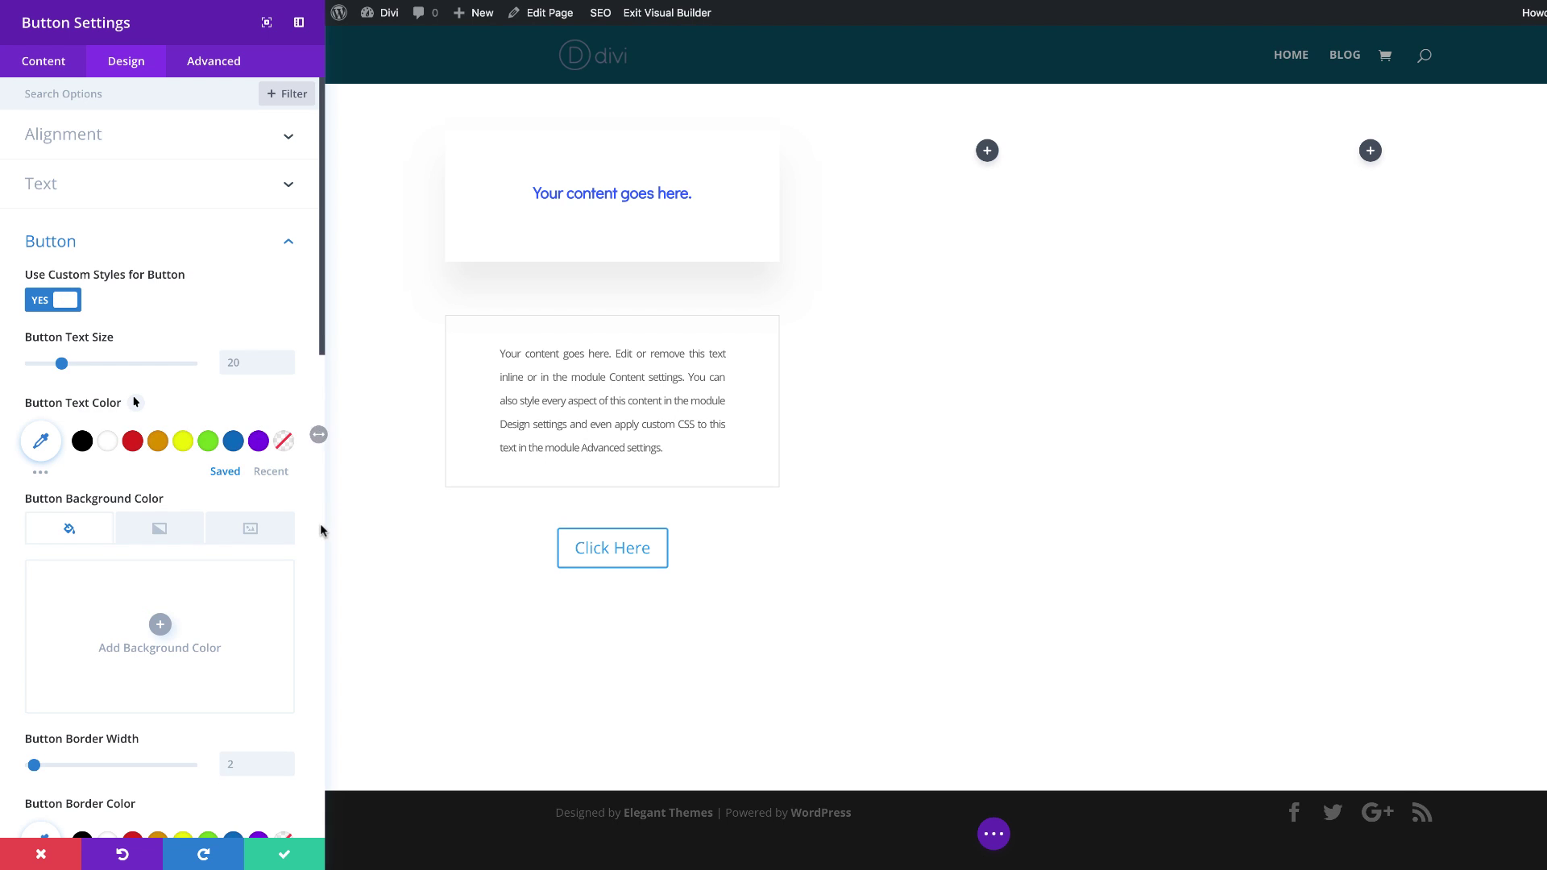
pyautogui.click(267, 363)
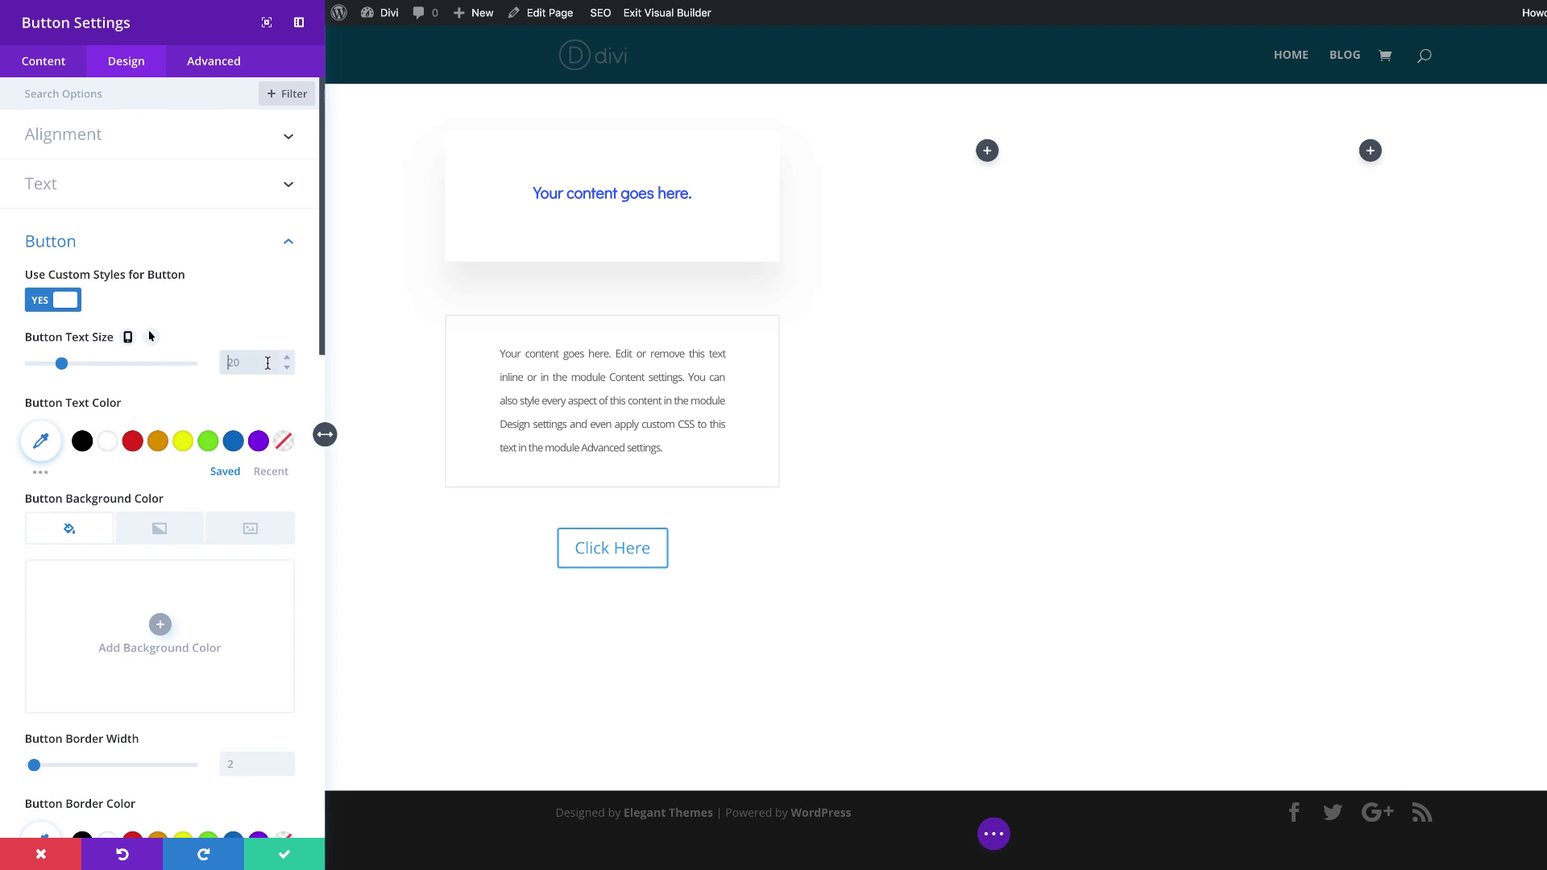
pyautogui.write('1vw')
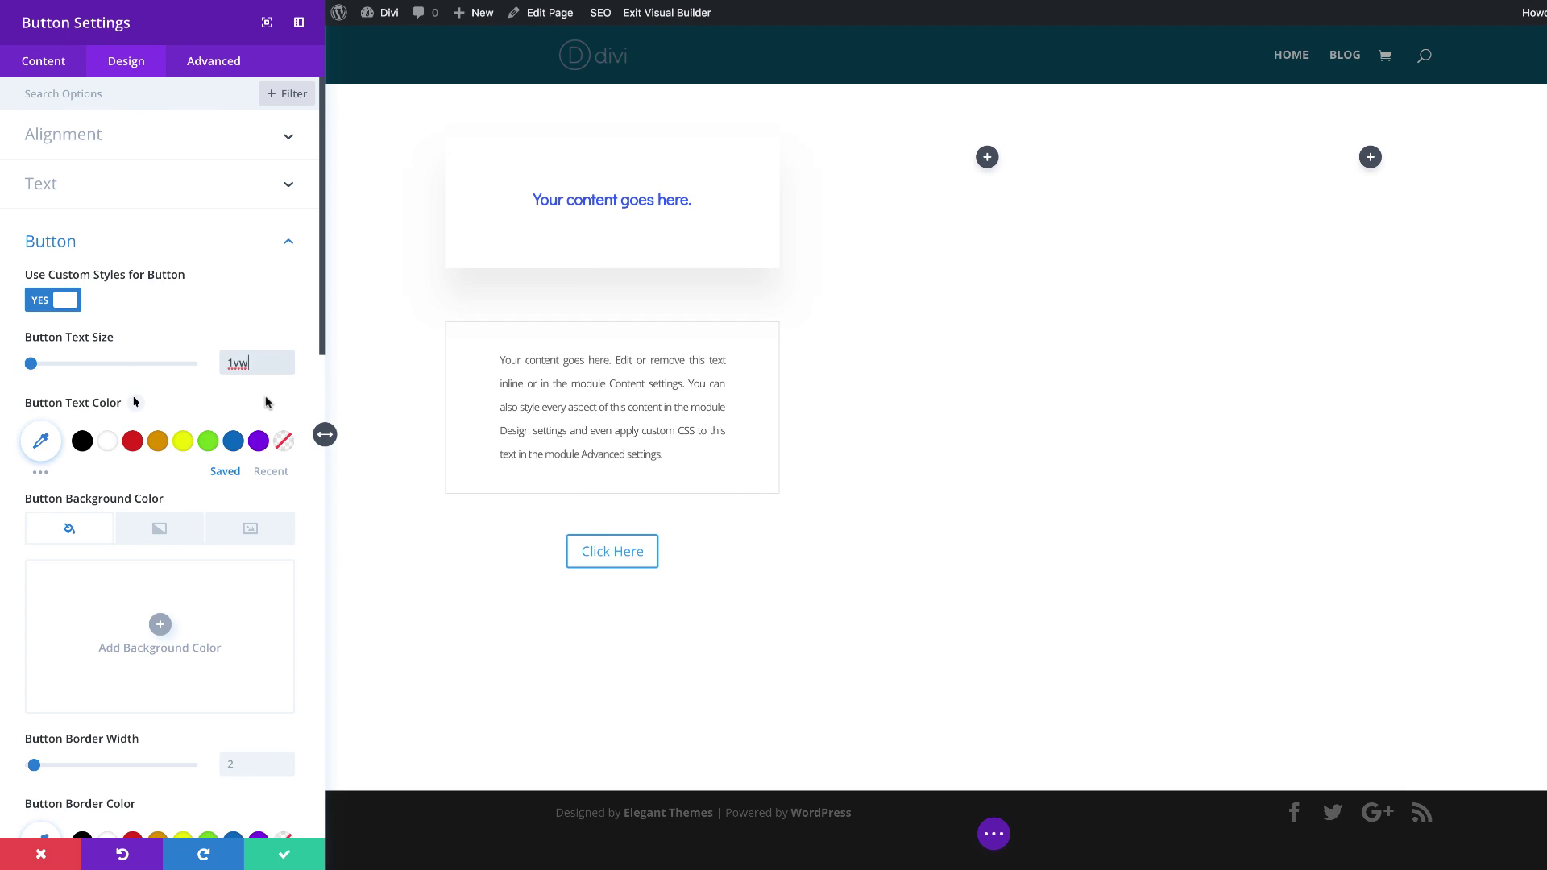
pyautogui.moveTo(129, 345)
pyautogui.click(128, 338)
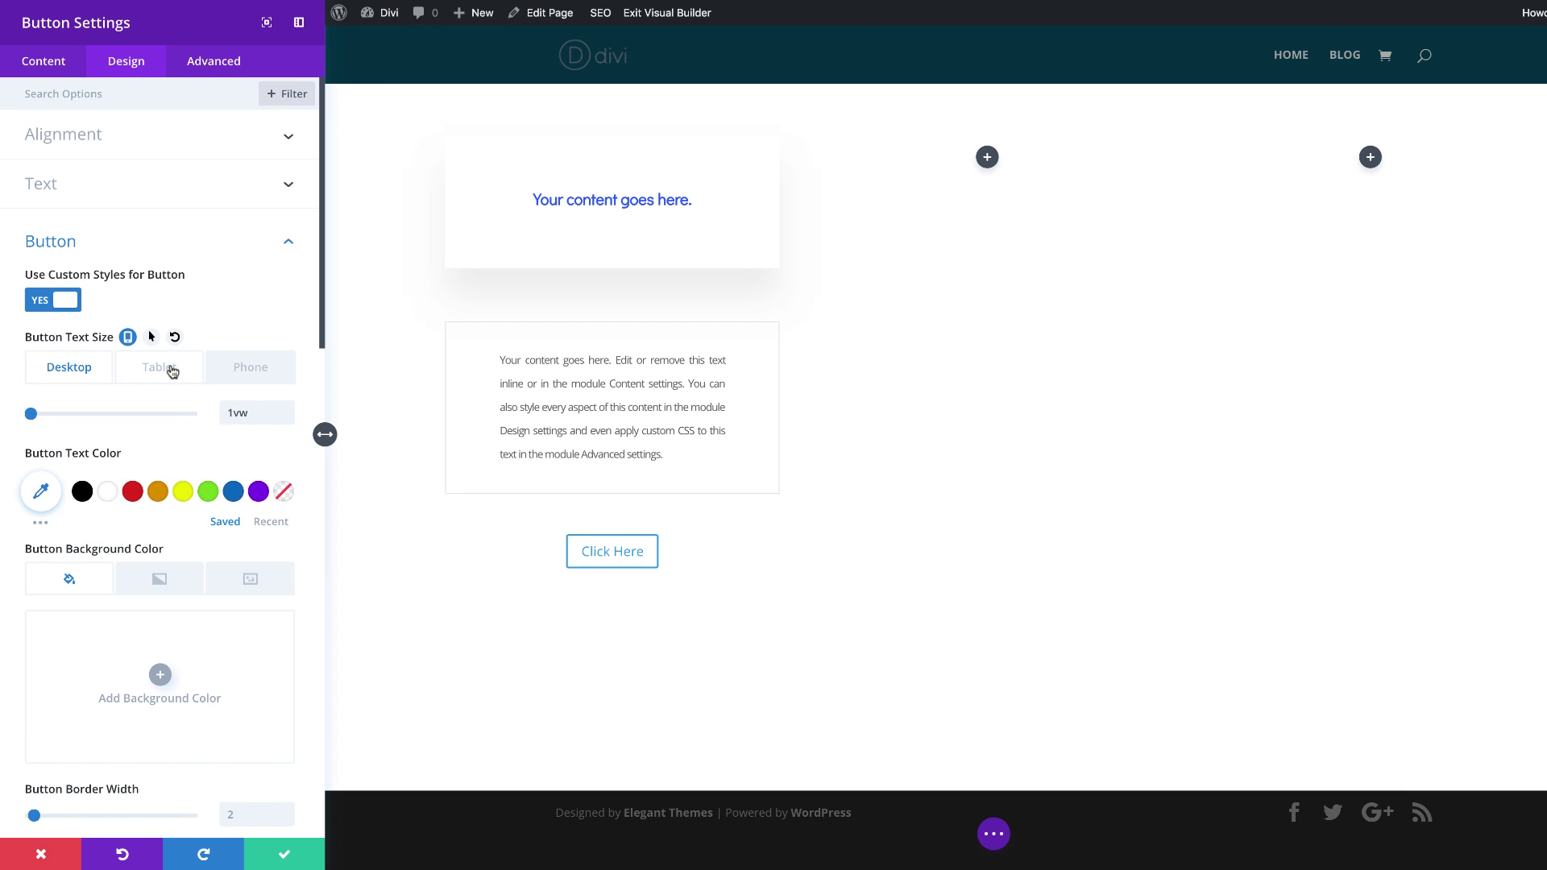
pyautogui.click(170, 369)
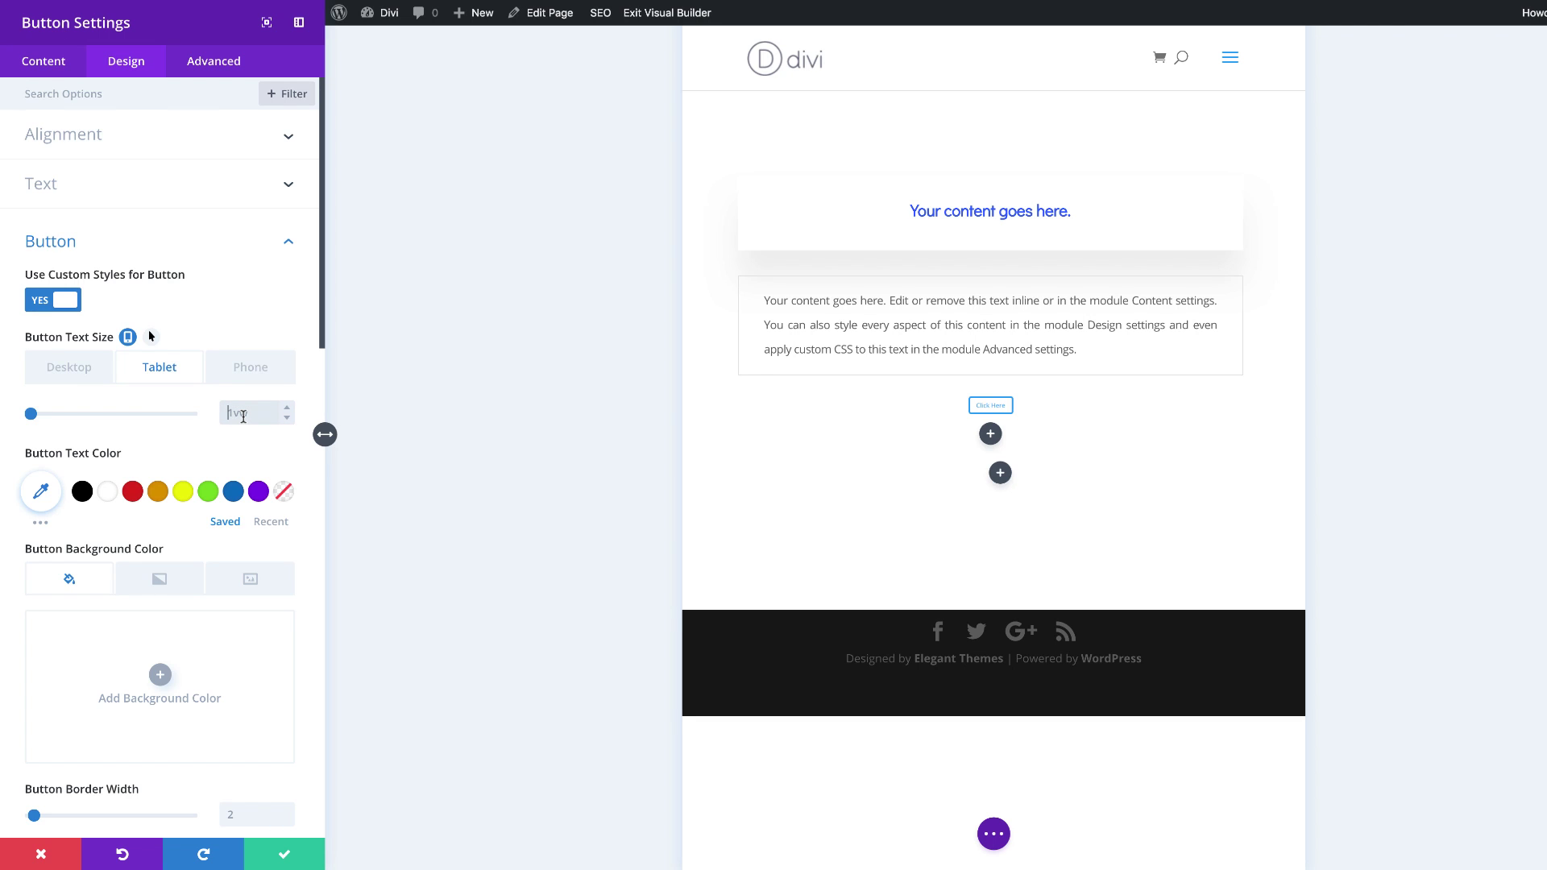
pyautogui.click(268, 369)
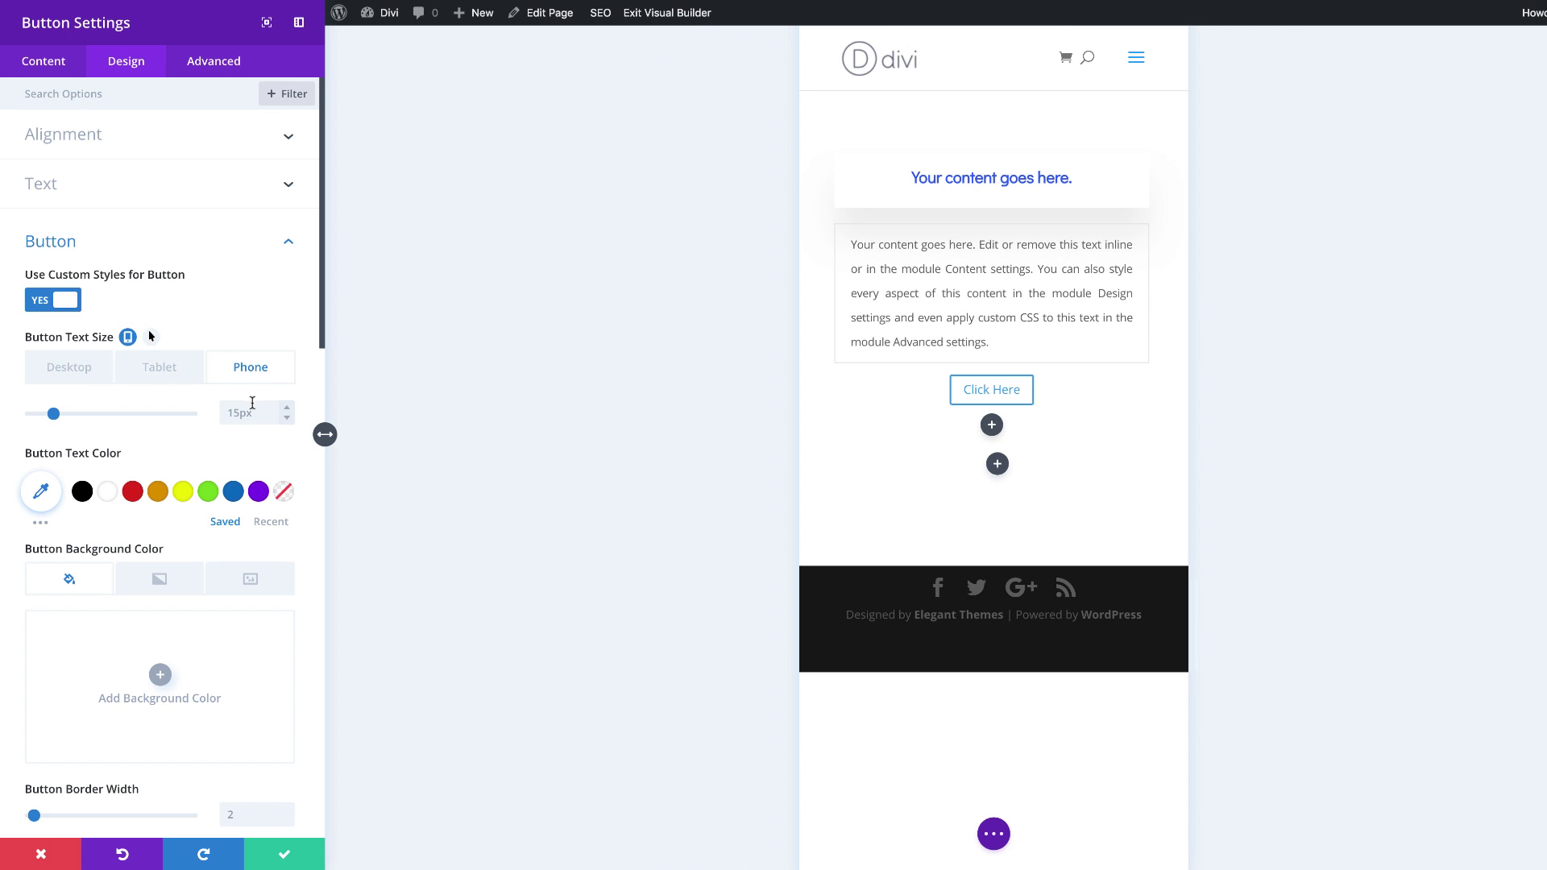
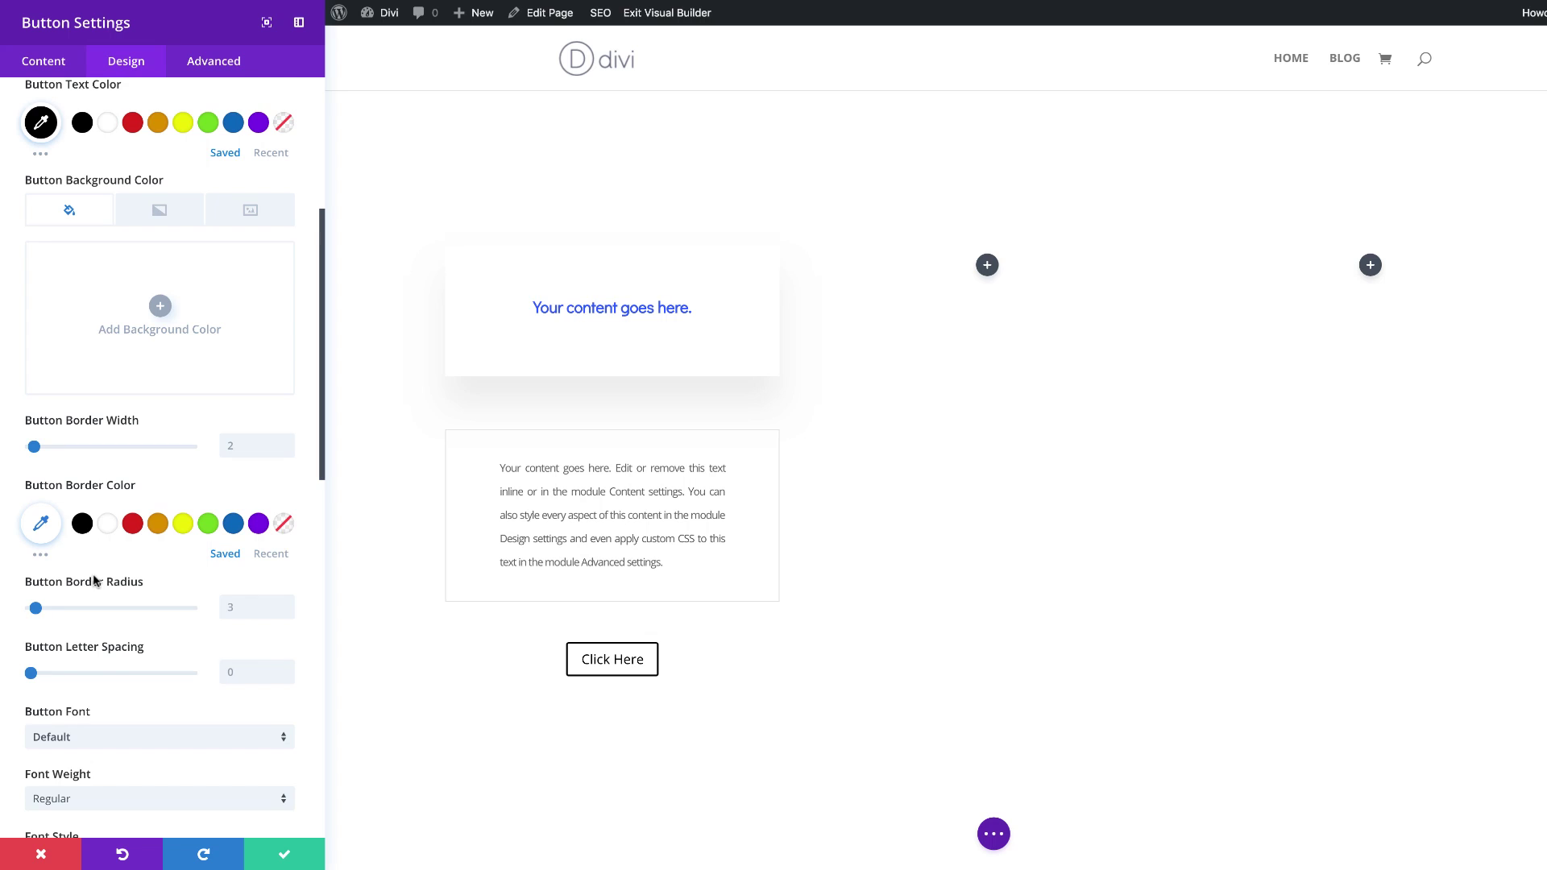
# Set the button's border color to #dddddd and its border radius to 0px.
pyautogui.click(40, 520)
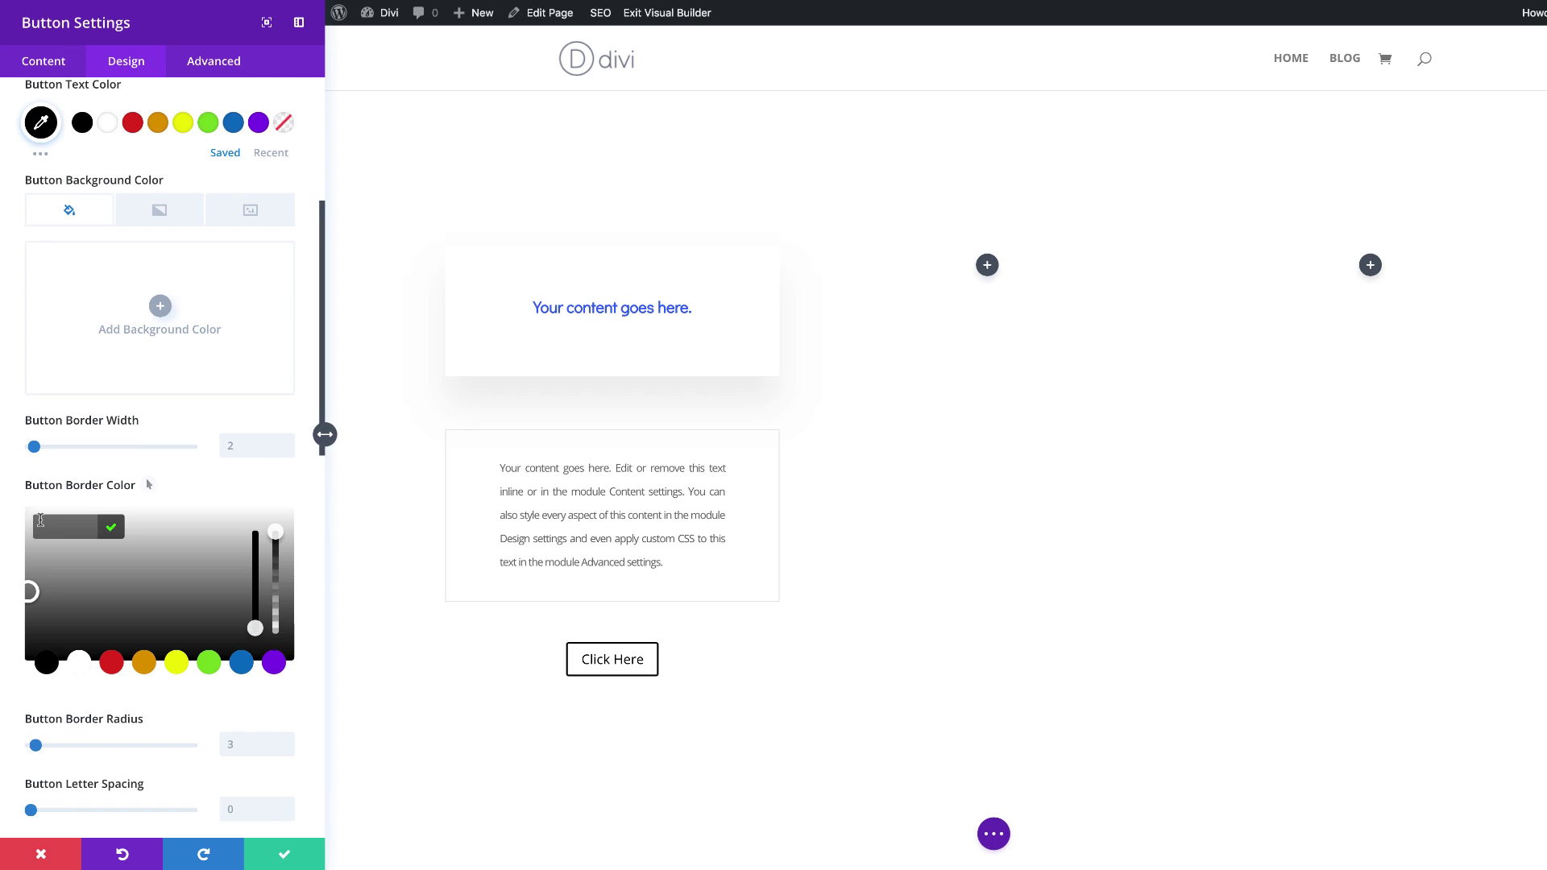
pyautogui.write('#dddddd')
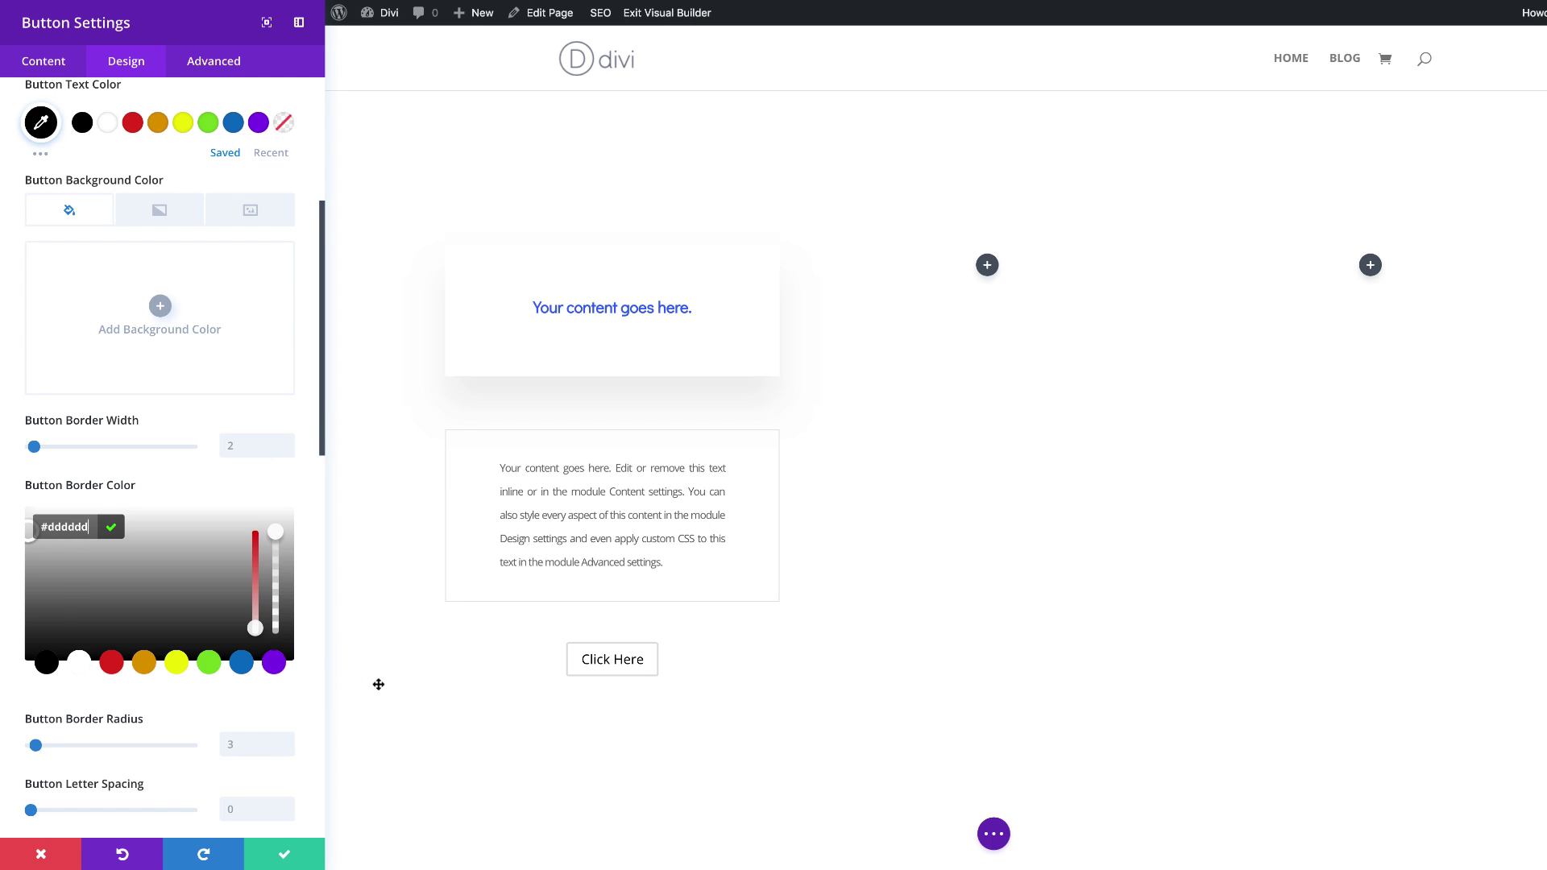
pyautogui.scroll(-1, 313, 706)
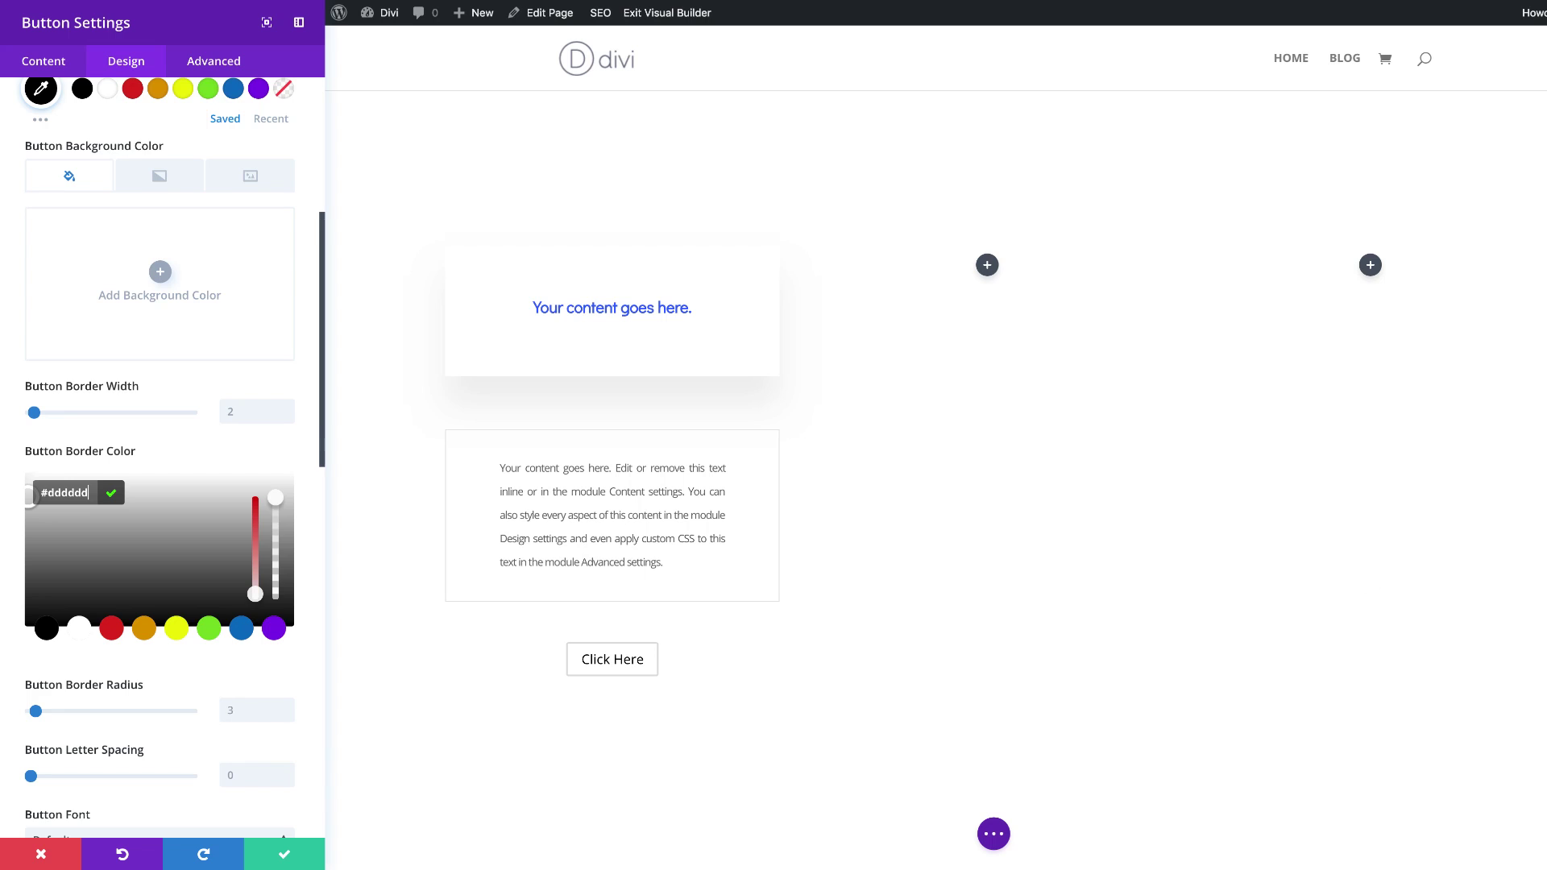
pyautogui.click(263, 707)
pyautogui.click(246, 574)
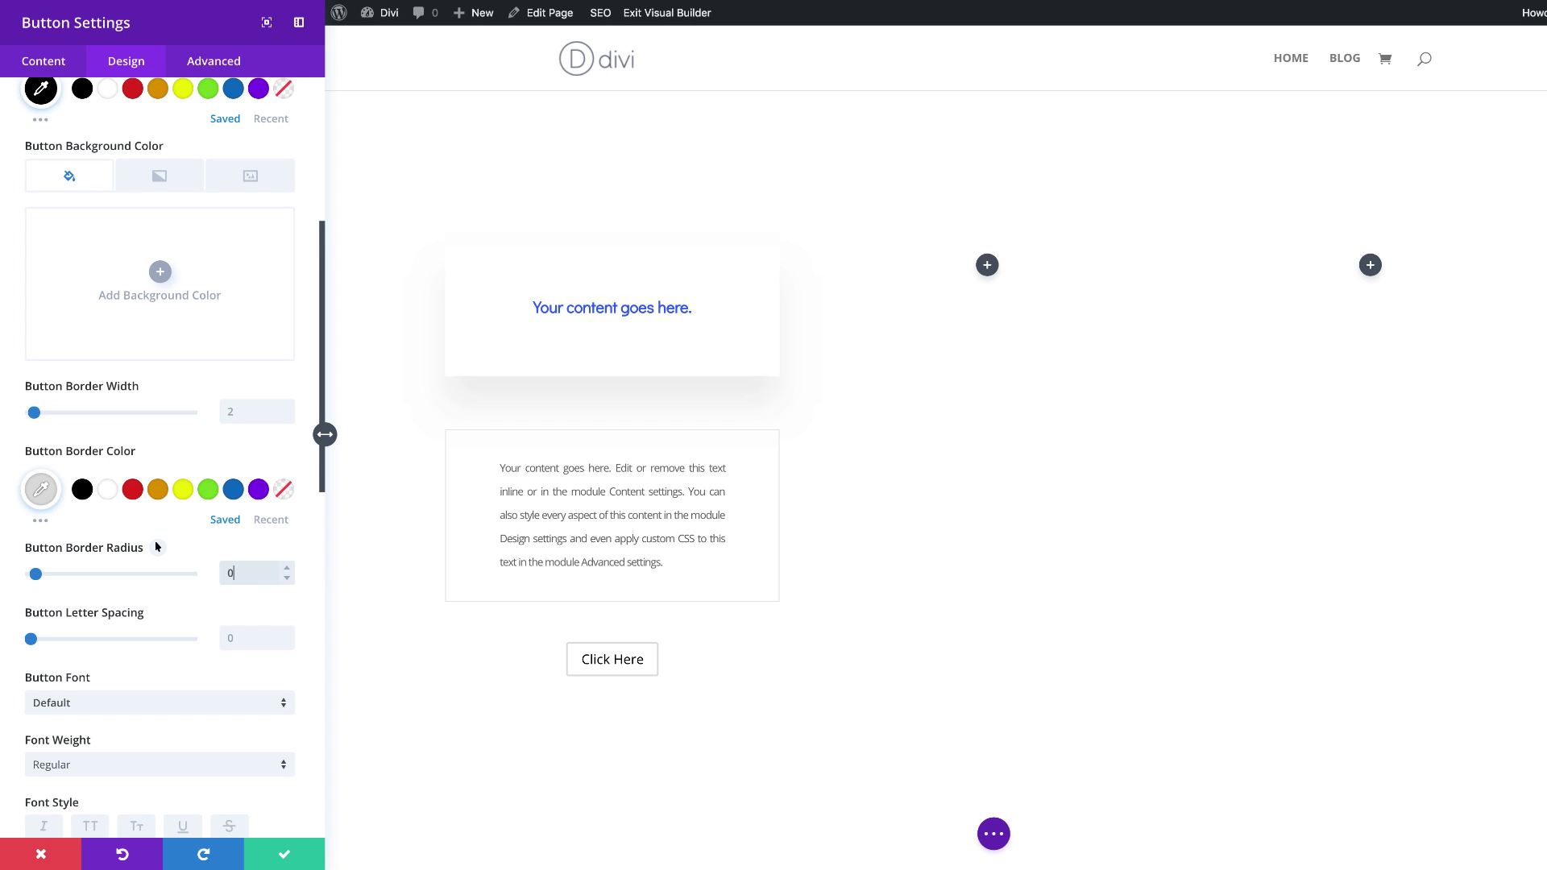
# Make the button text bold and all uppercase, with -0.05vw letter spacing.
pyautogui.scroll(-4, 172, 693)
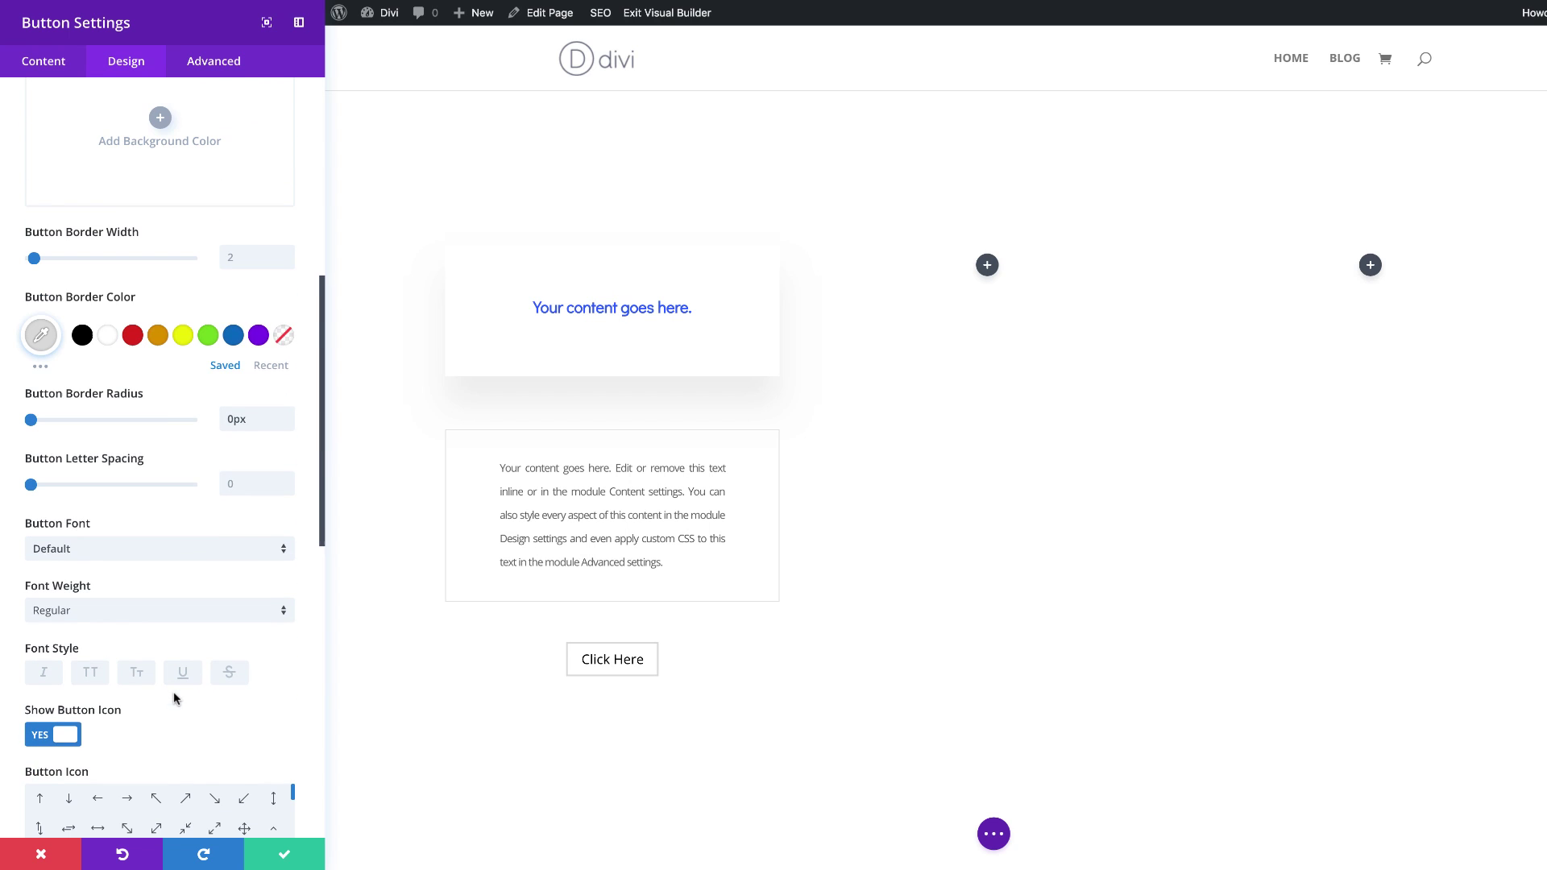
pyautogui.click(109, 611)
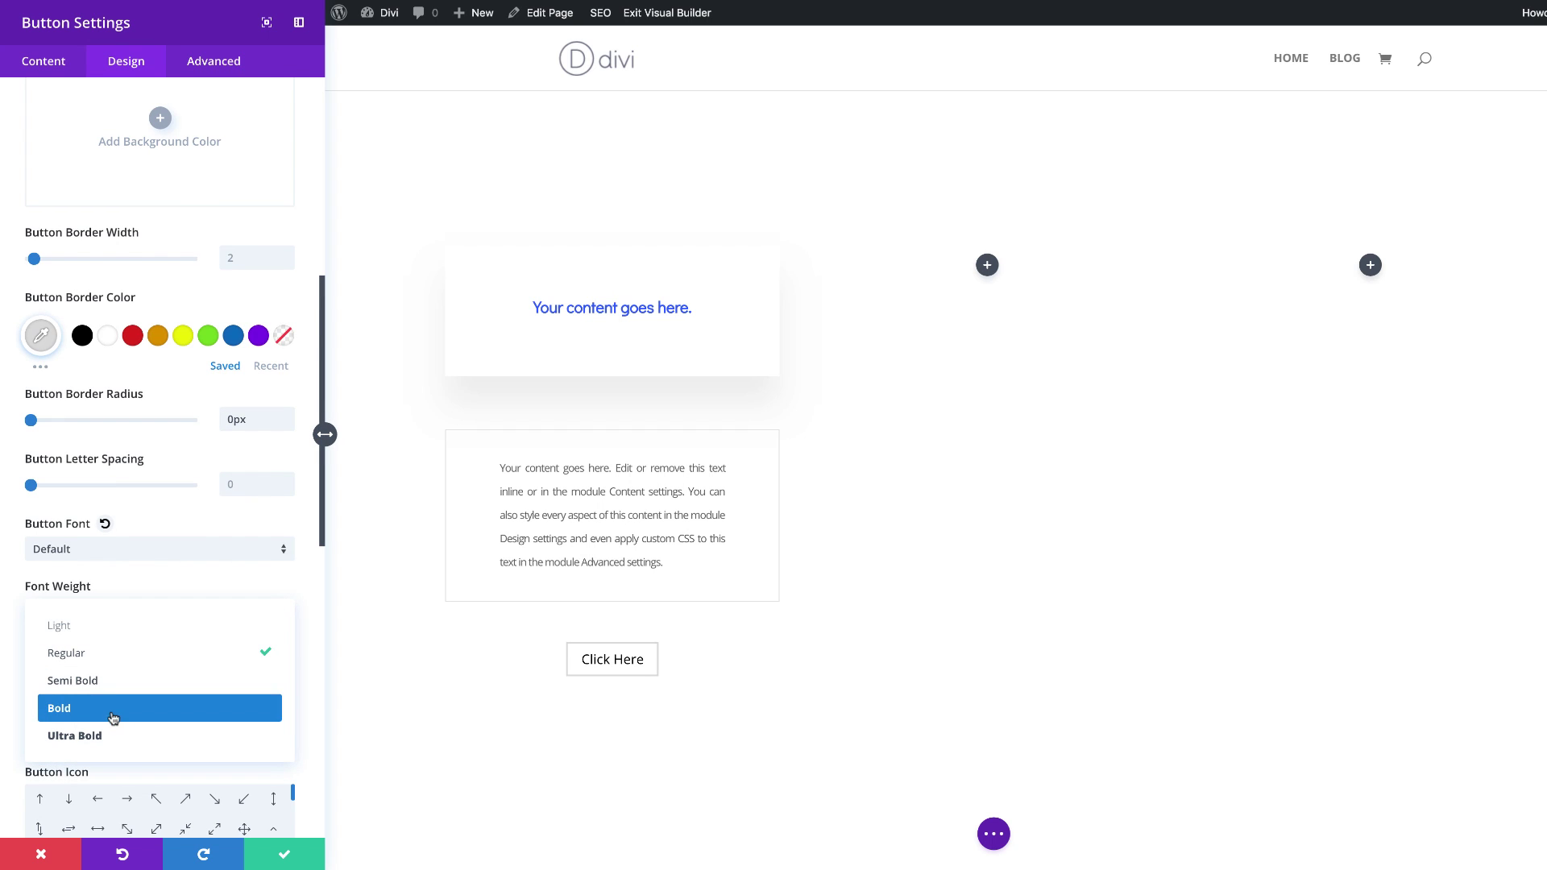
pyautogui.click(113, 708)
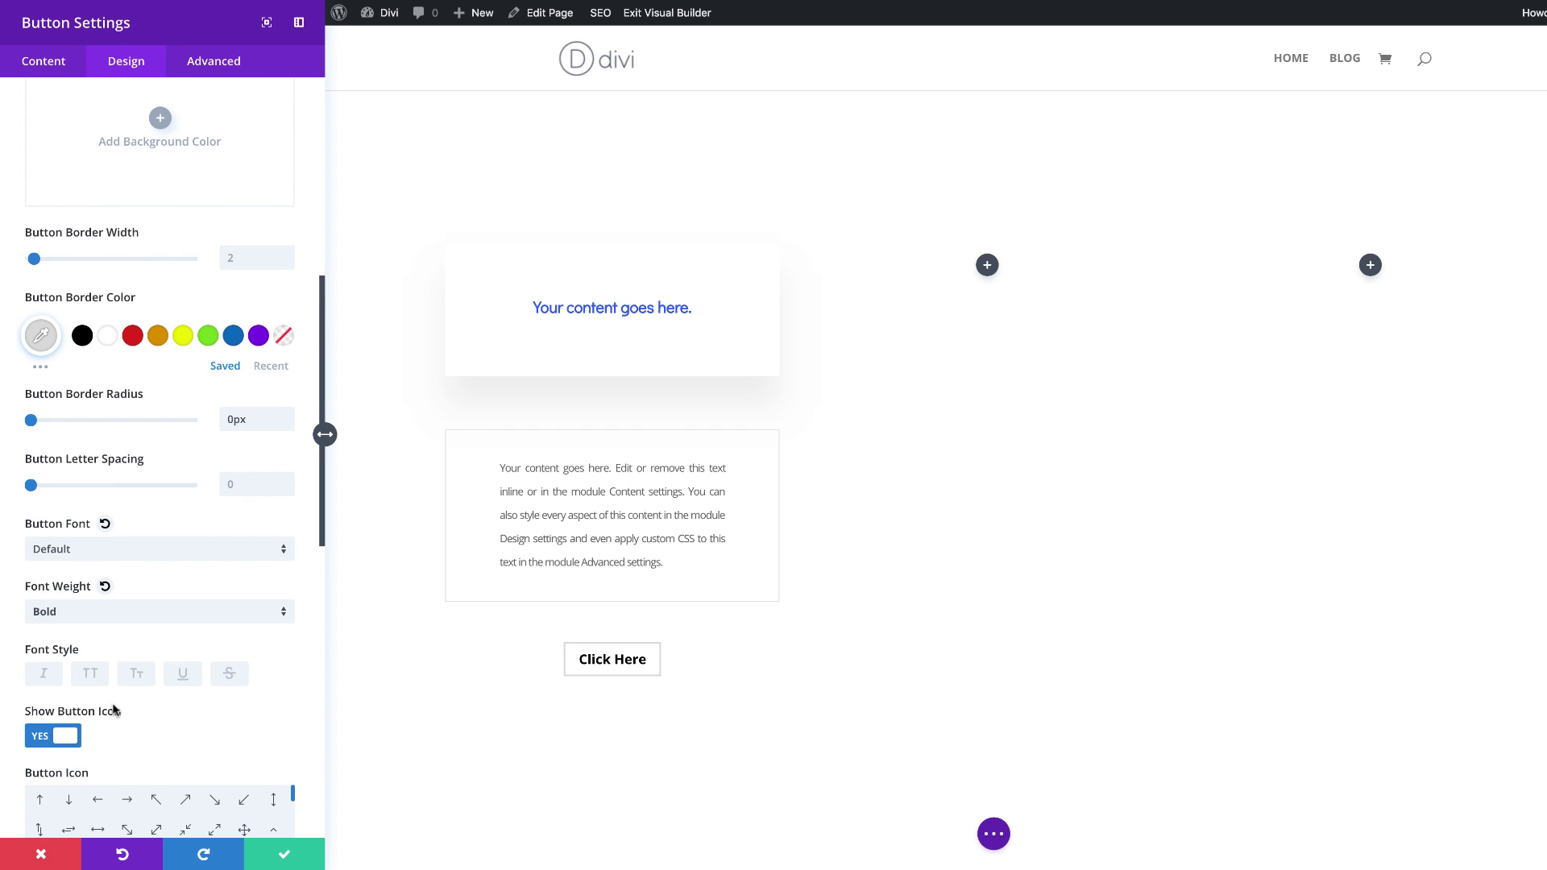
pyautogui.click(90, 675)
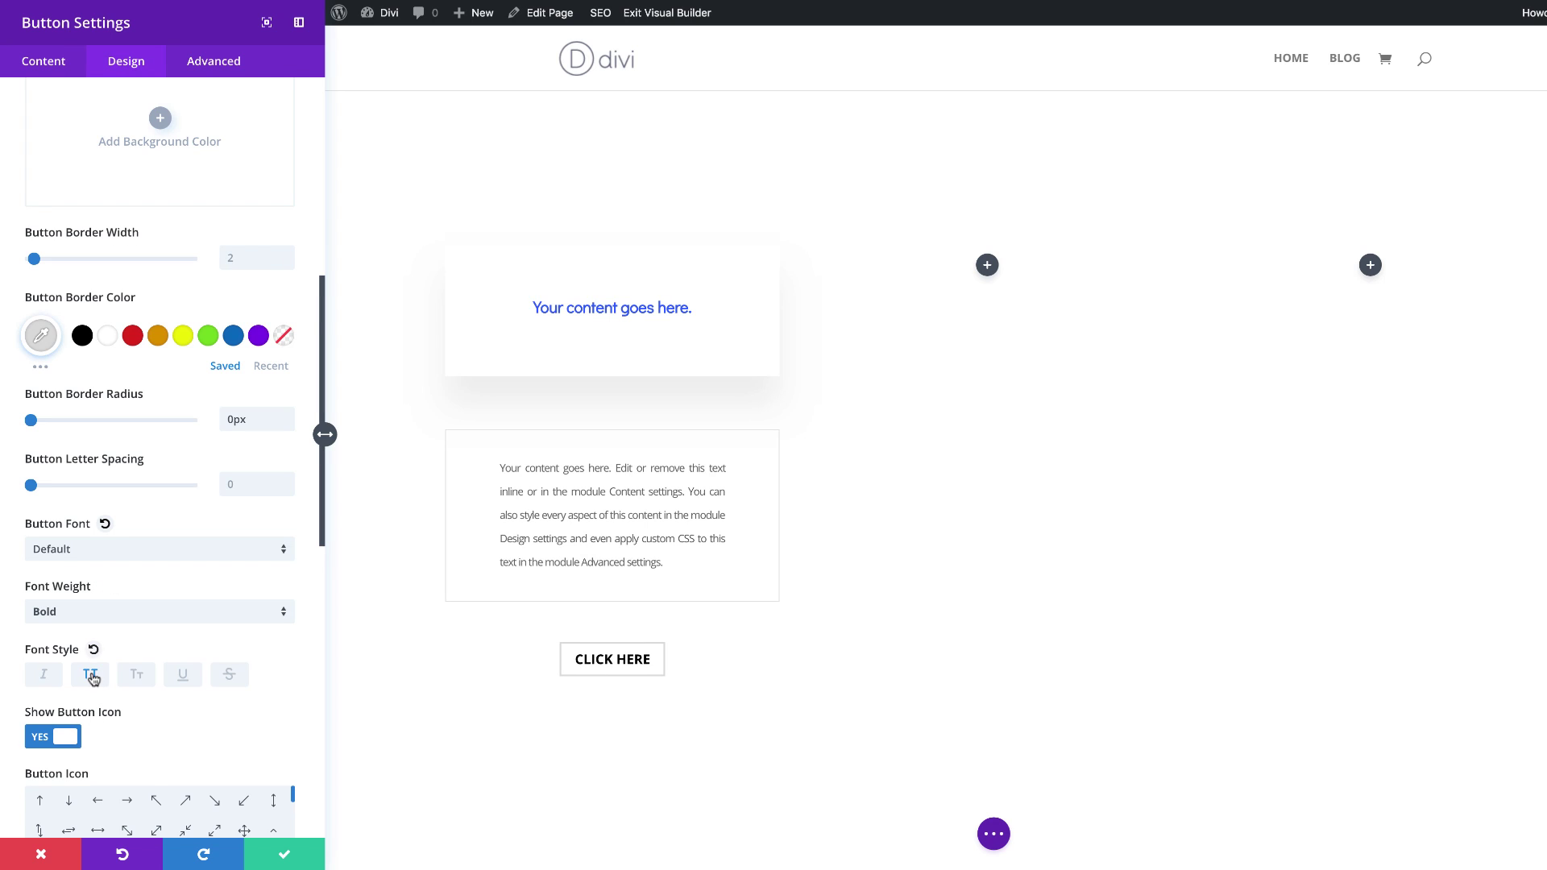
pyautogui.click(238, 481)
pyautogui.write('-0.05vw')
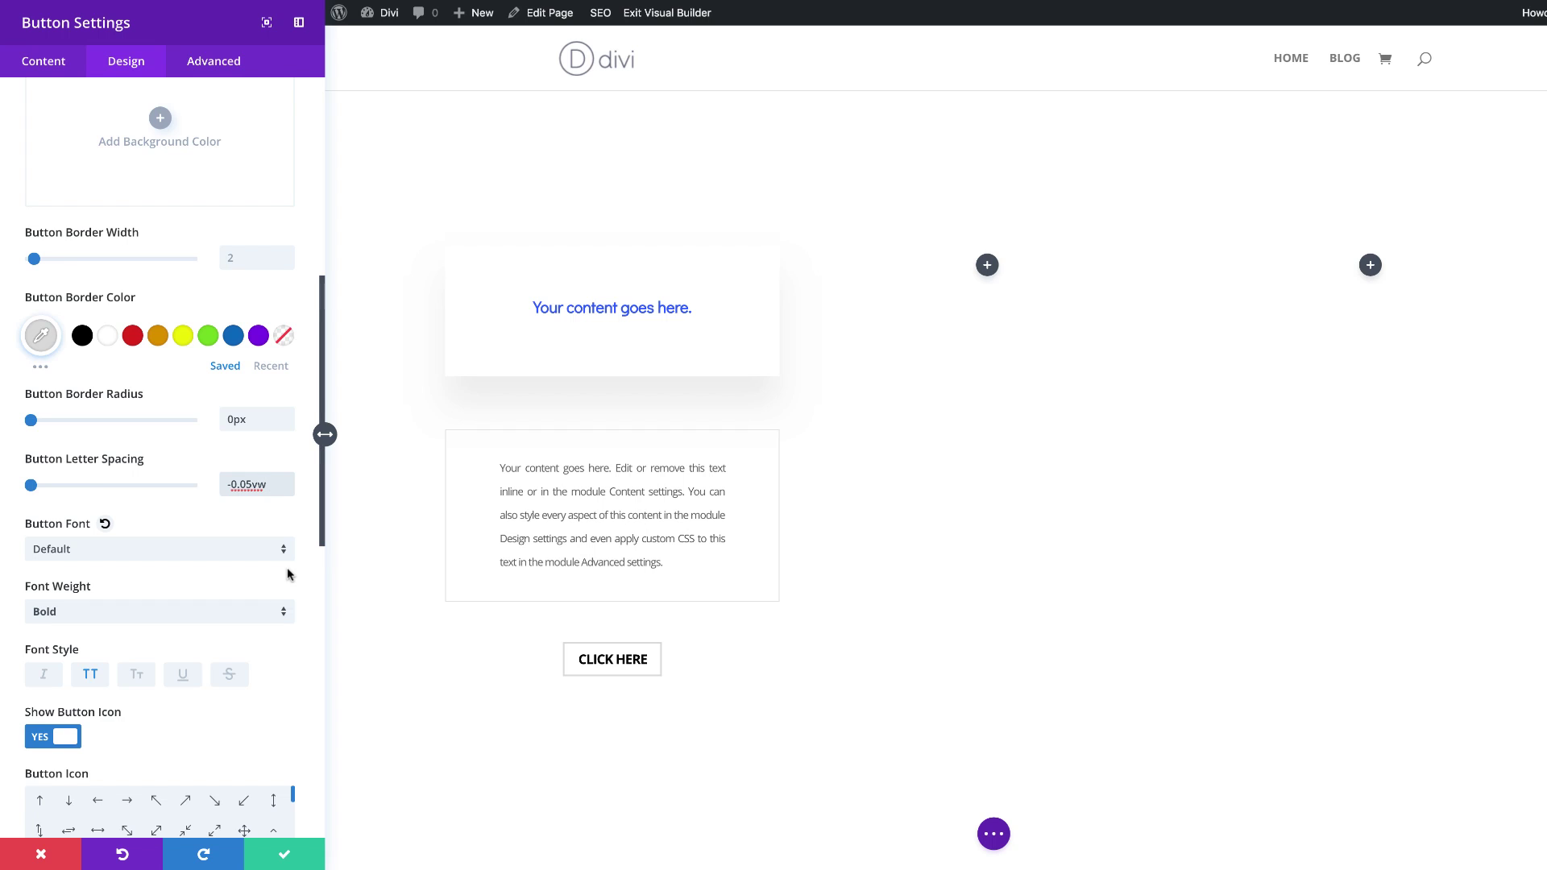
# Give the button linked 0.8vw top and bottom padding and linked 3.5vw left and right padding.
pyautogui.scroll(-5, 266, 723)
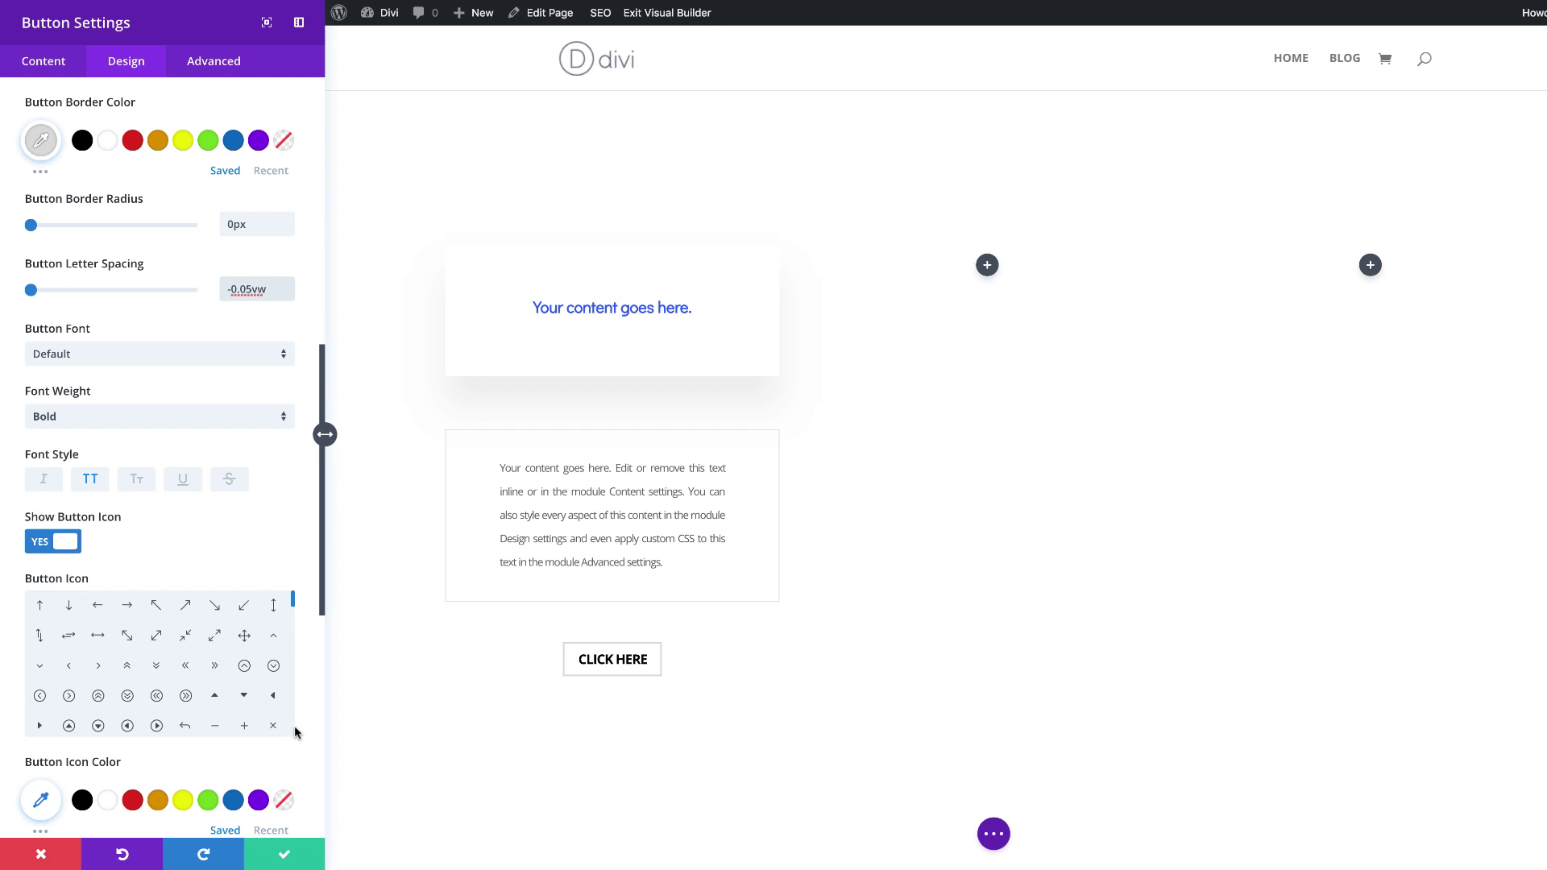
pyautogui.scroll(-10, 293, 731)
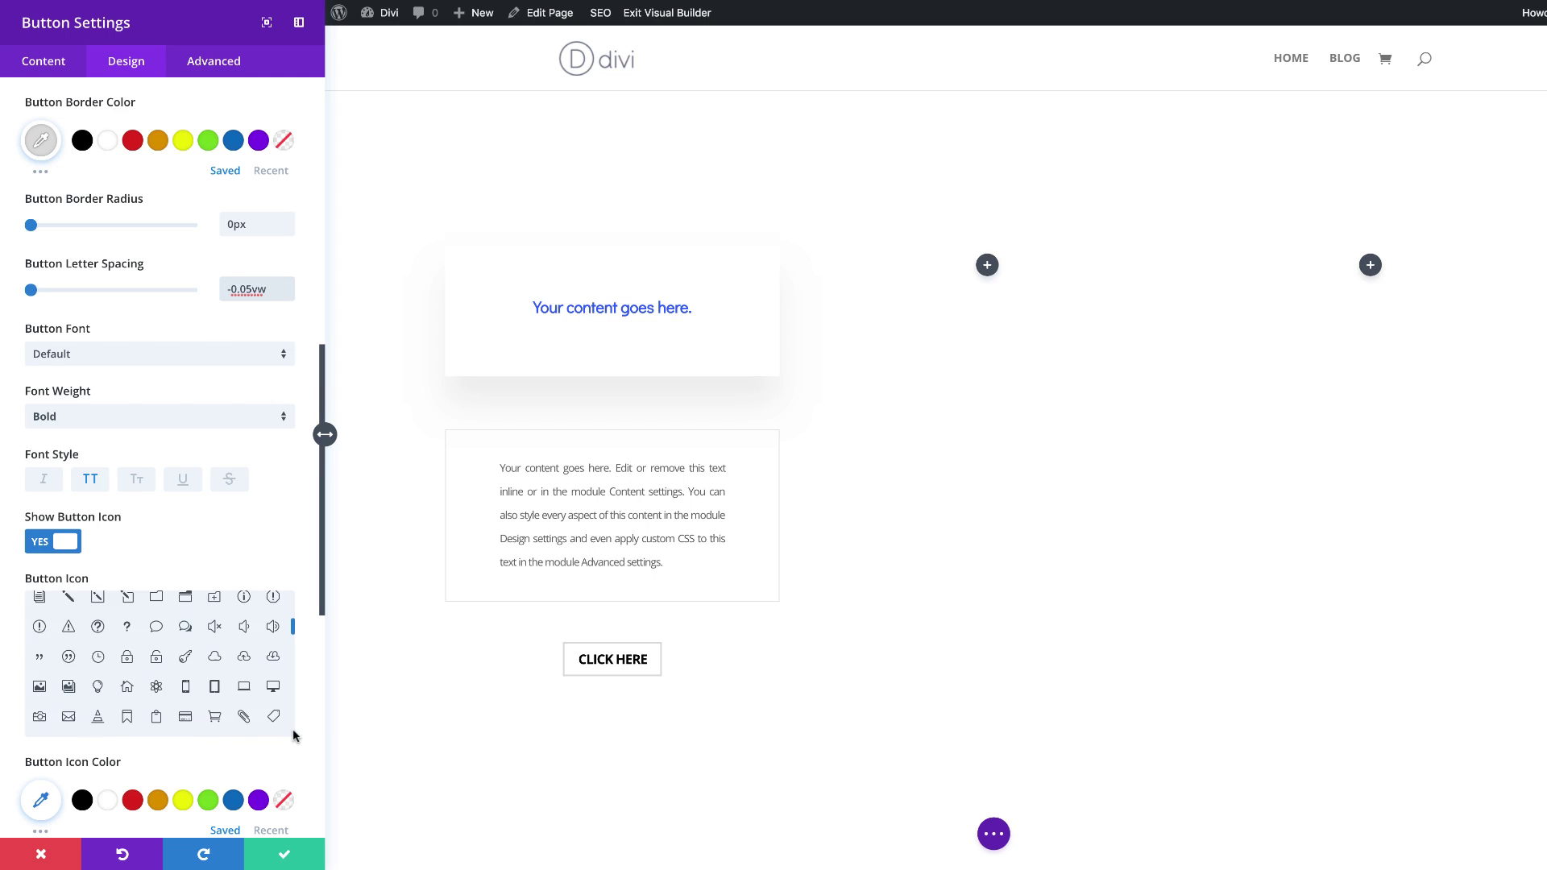
pyautogui.scroll(-15, 290, 766)
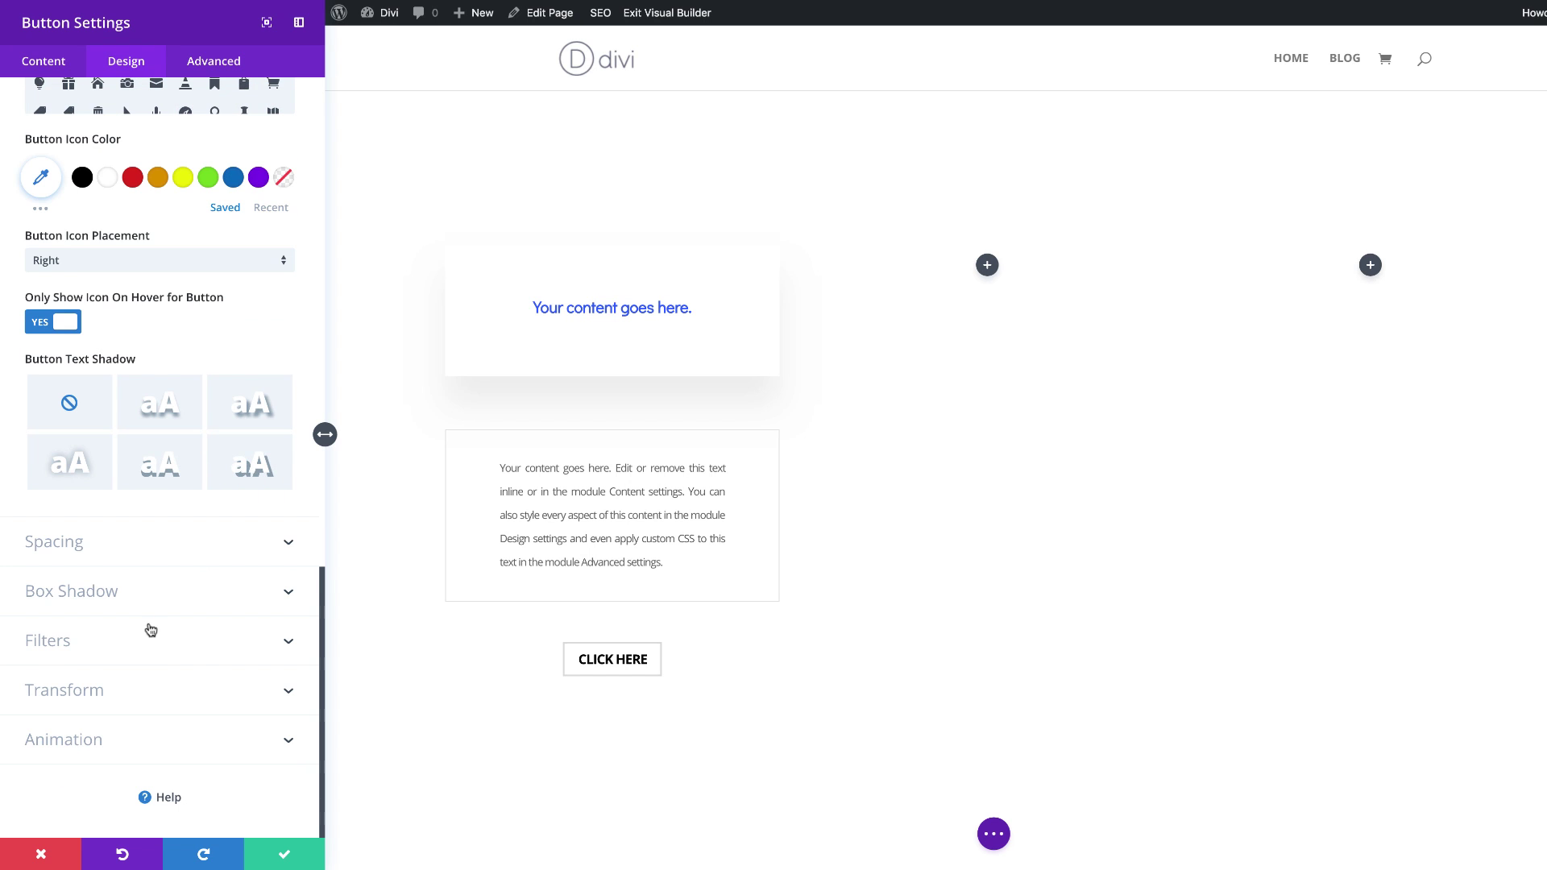
pyautogui.click(69, 542)
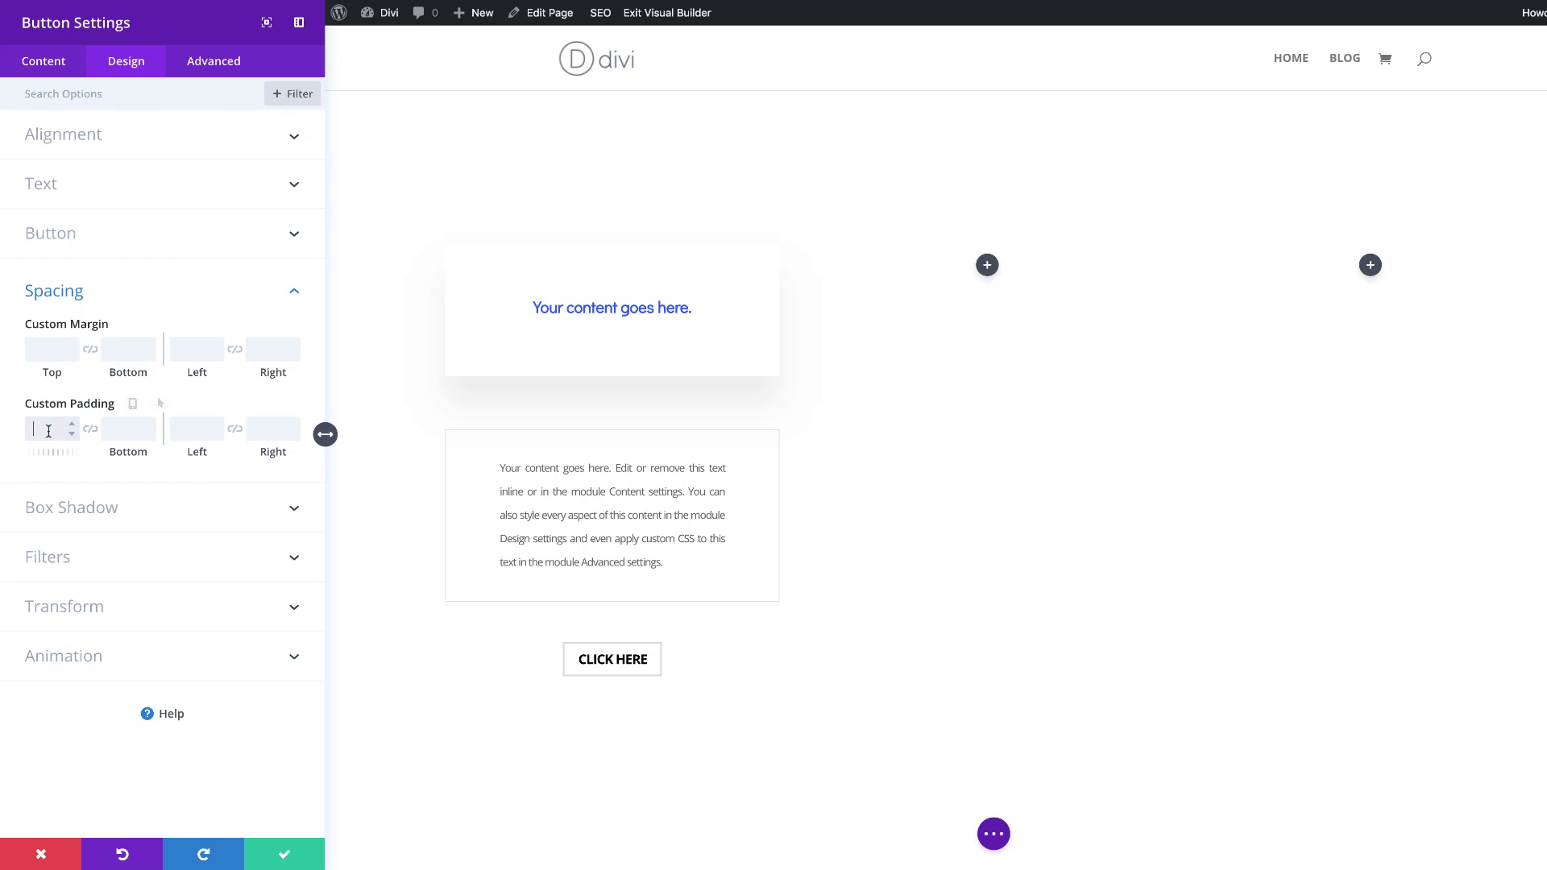
pyautogui.write('0.8vw')
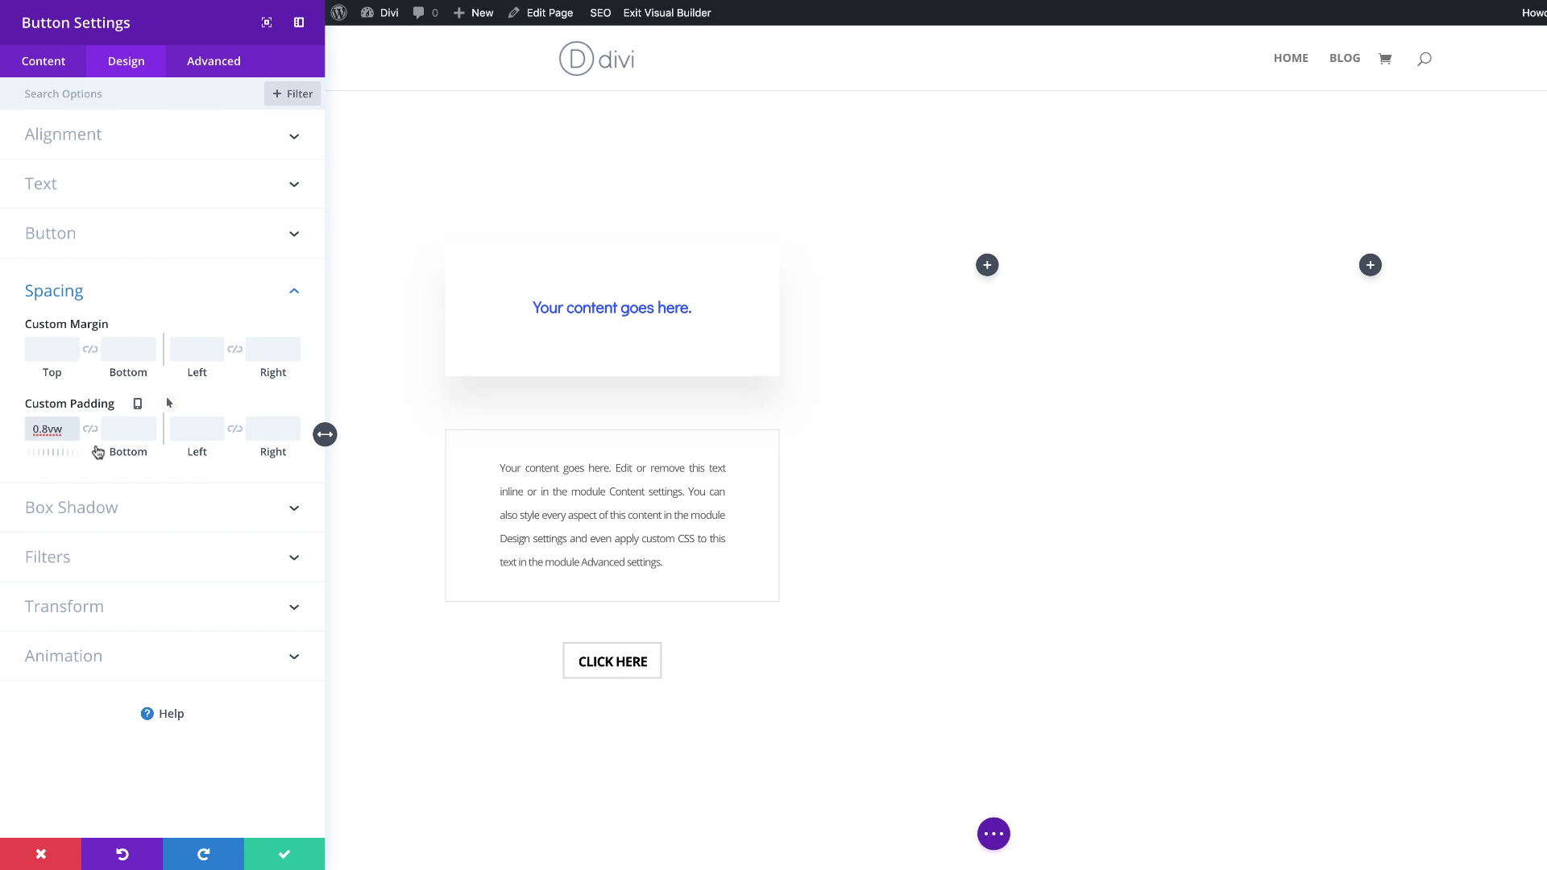
pyautogui.click(91, 431)
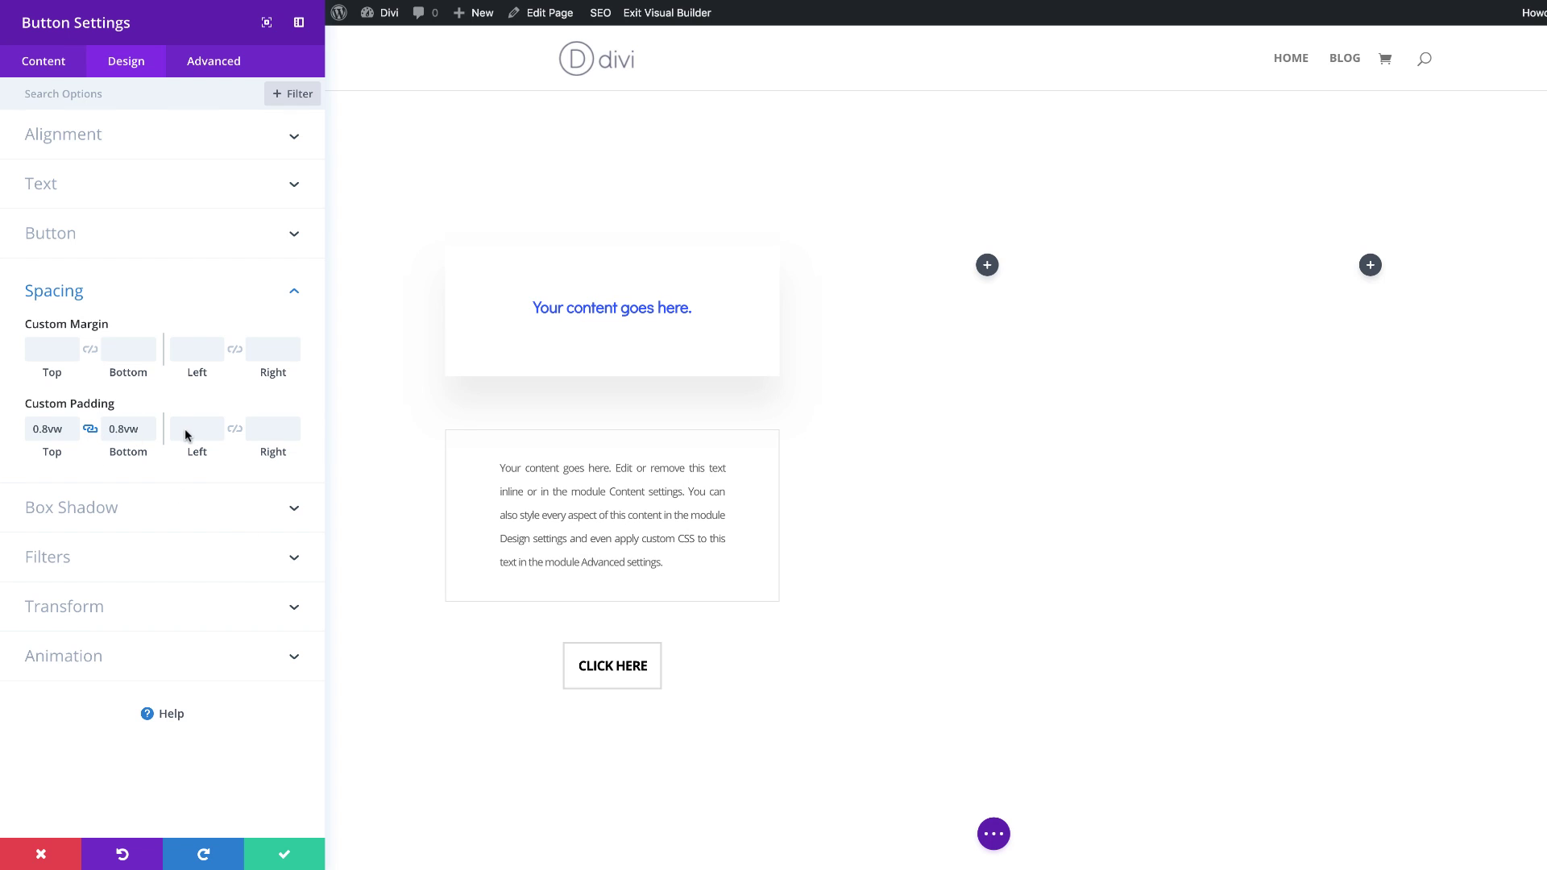
pyautogui.click(185, 432)
pyautogui.write('3.5vw')
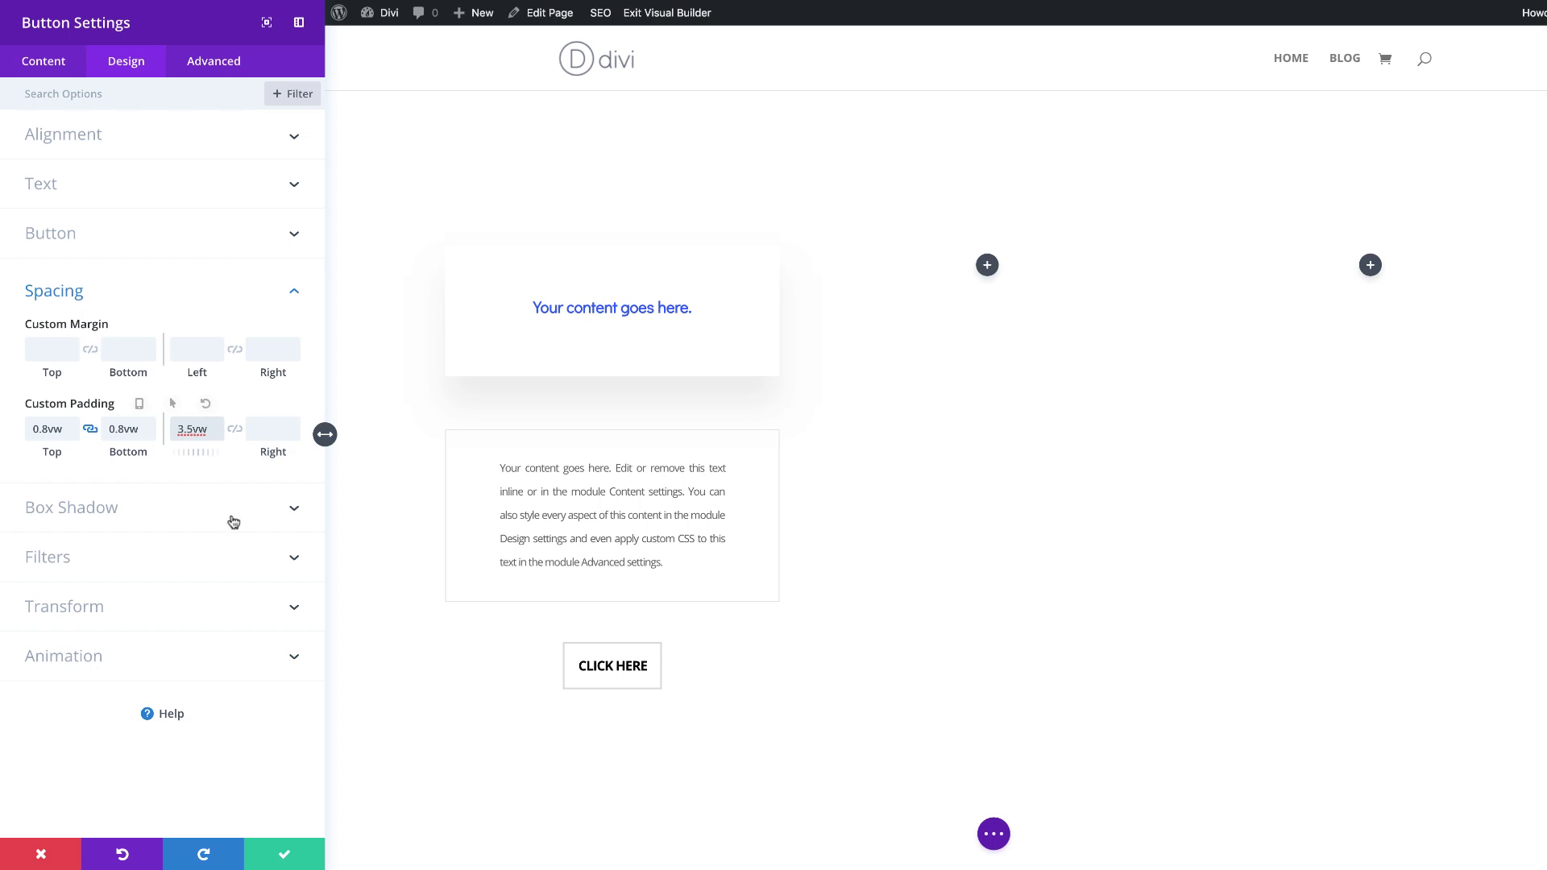
pyautogui.click(235, 431)
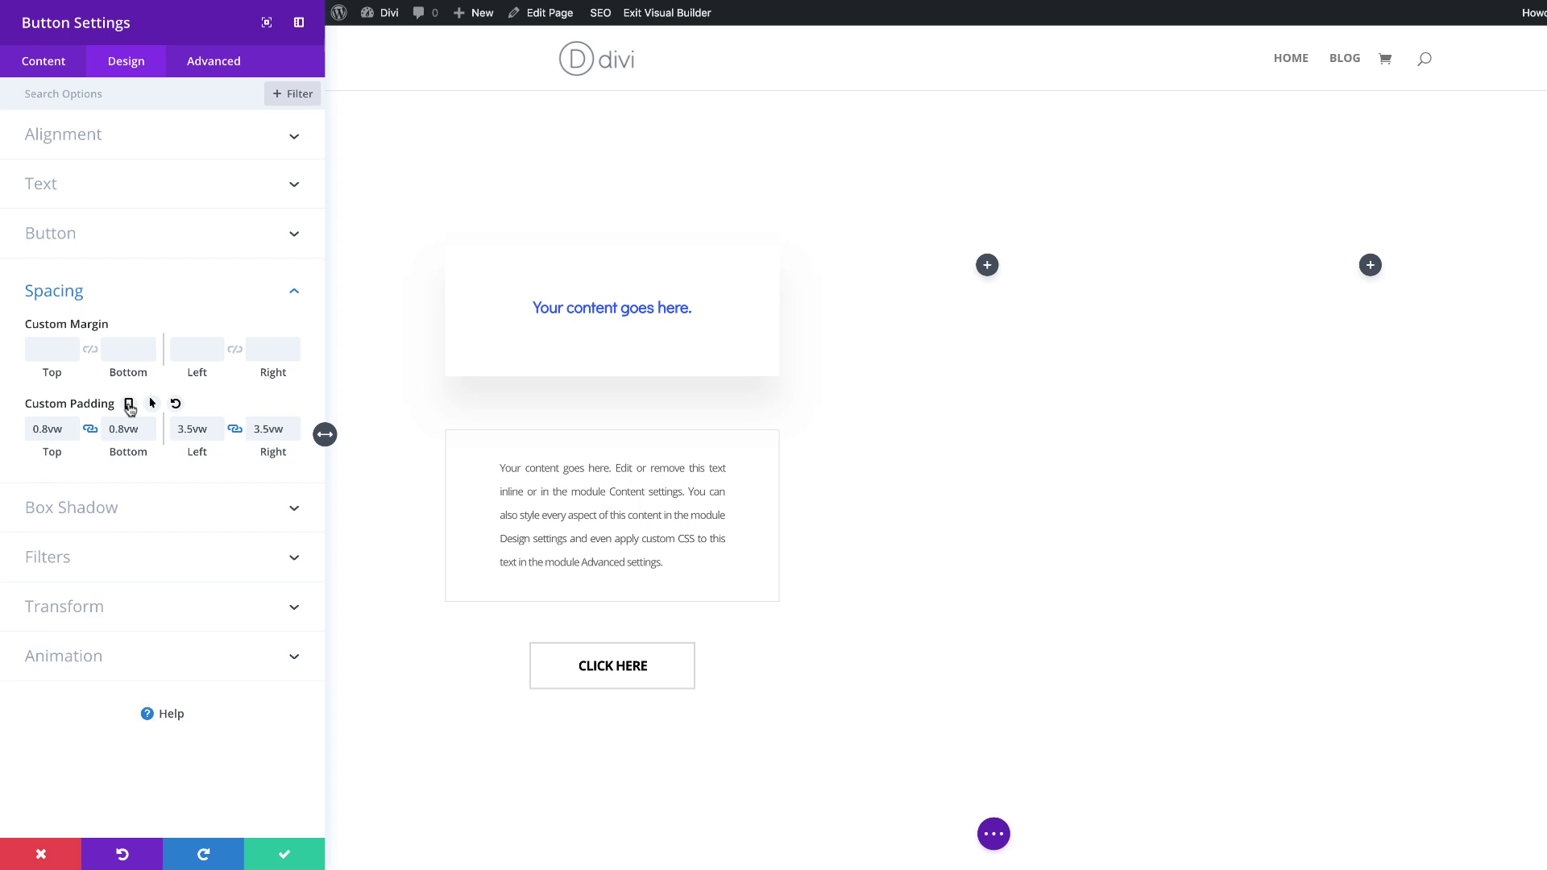
# Enable responsive button padding, using 10px top and bottom and 50px left and right for tablet and phone.
pyautogui.click(129, 405)
pyautogui.click(163, 436)
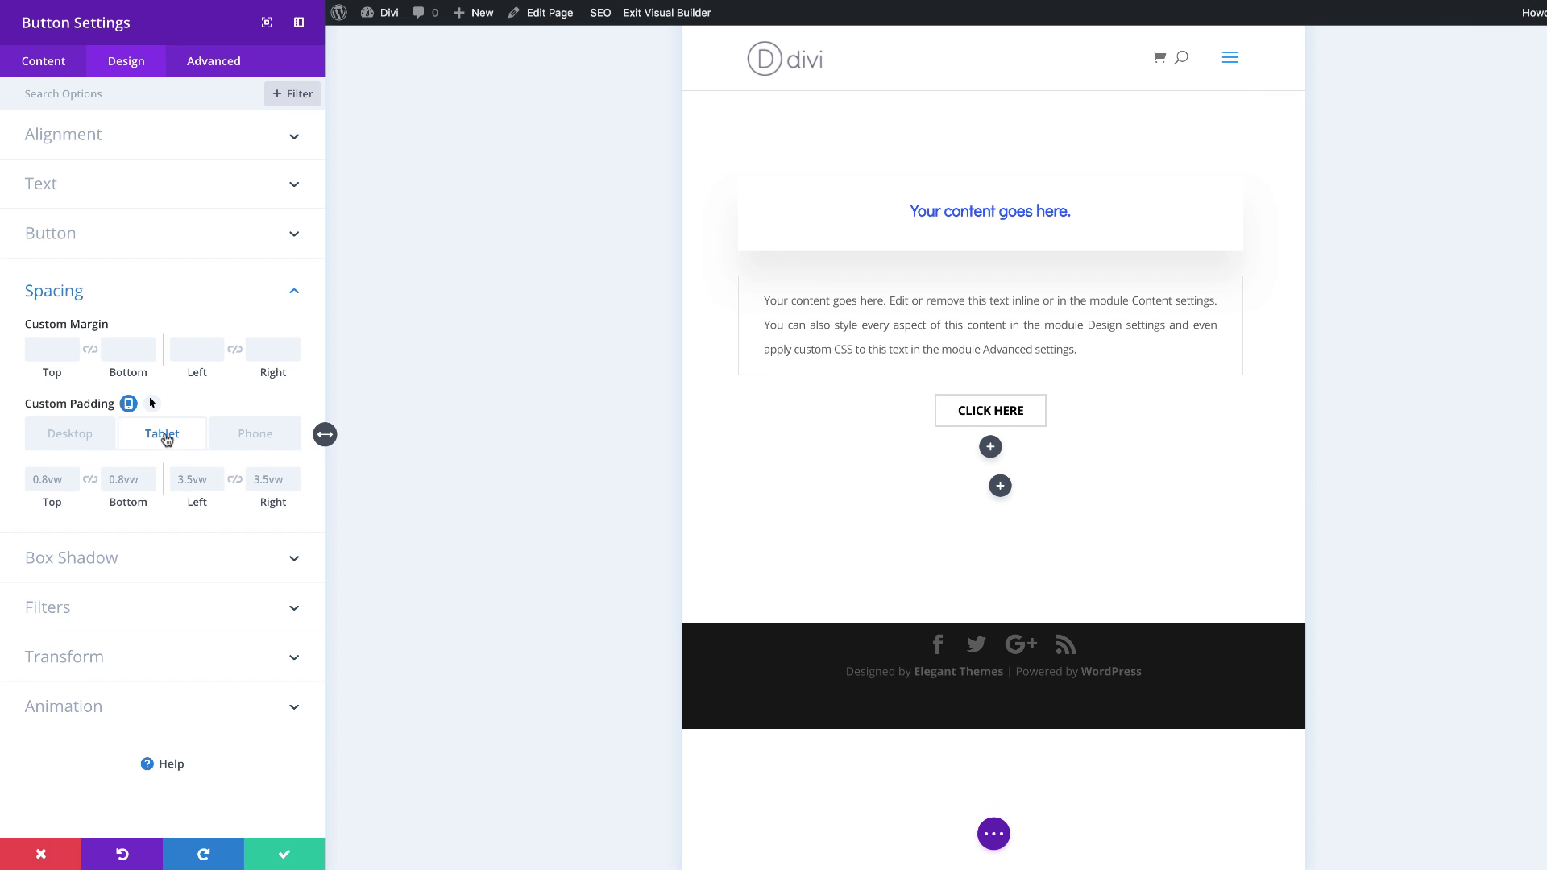
pyautogui.click(46, 482)
pyautogui.write('10px')
pyautogui.click(90, 479)
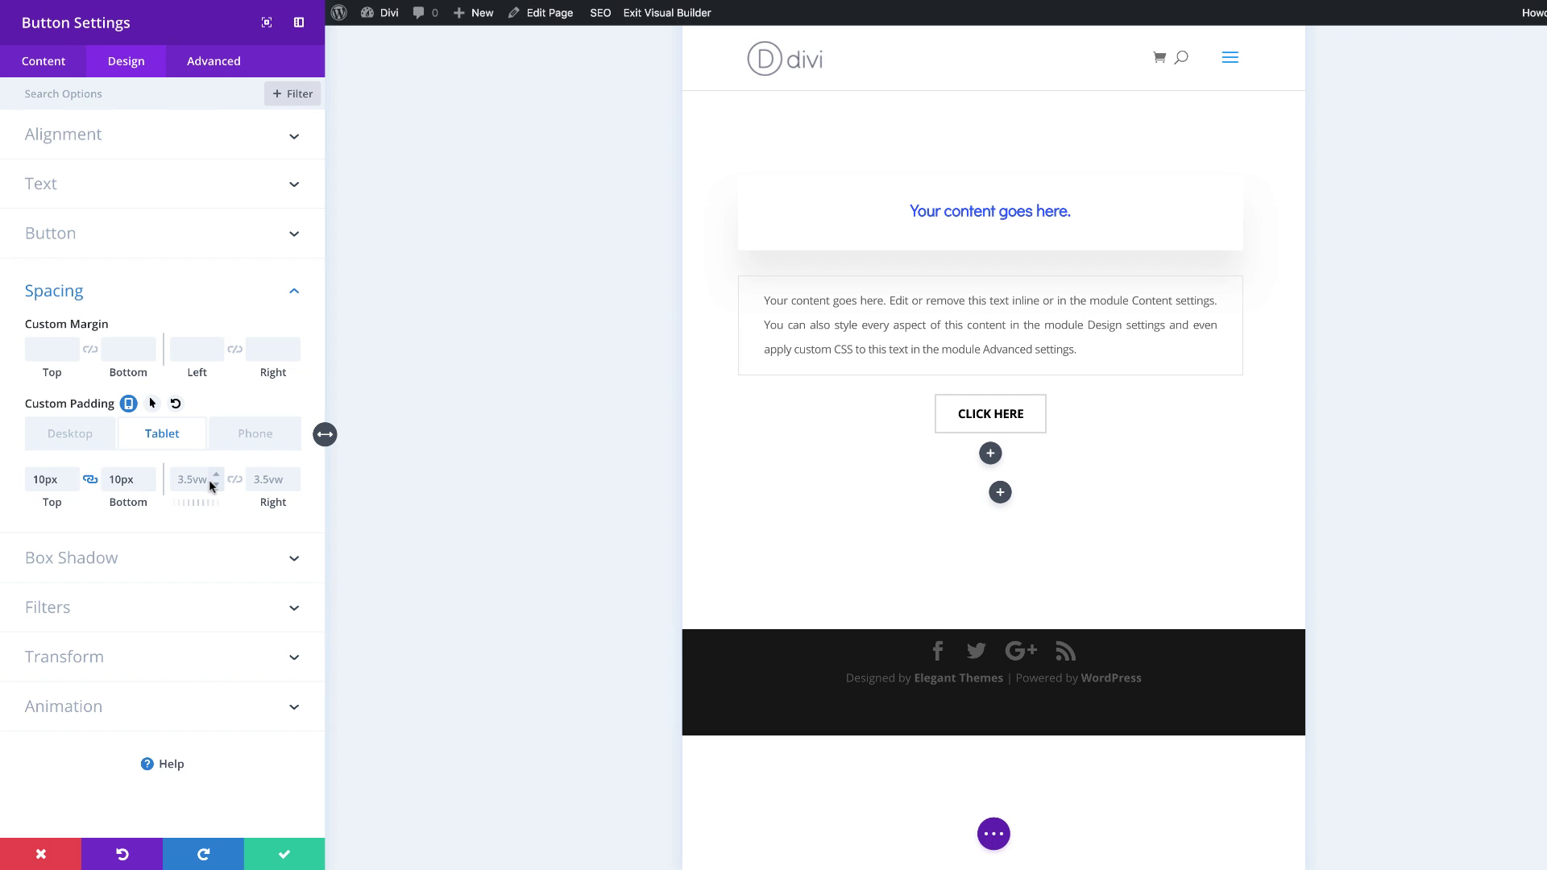
pyautogui.click(188, 480)
pyautogui.write('50px')
pyautogui.click(266, 435)
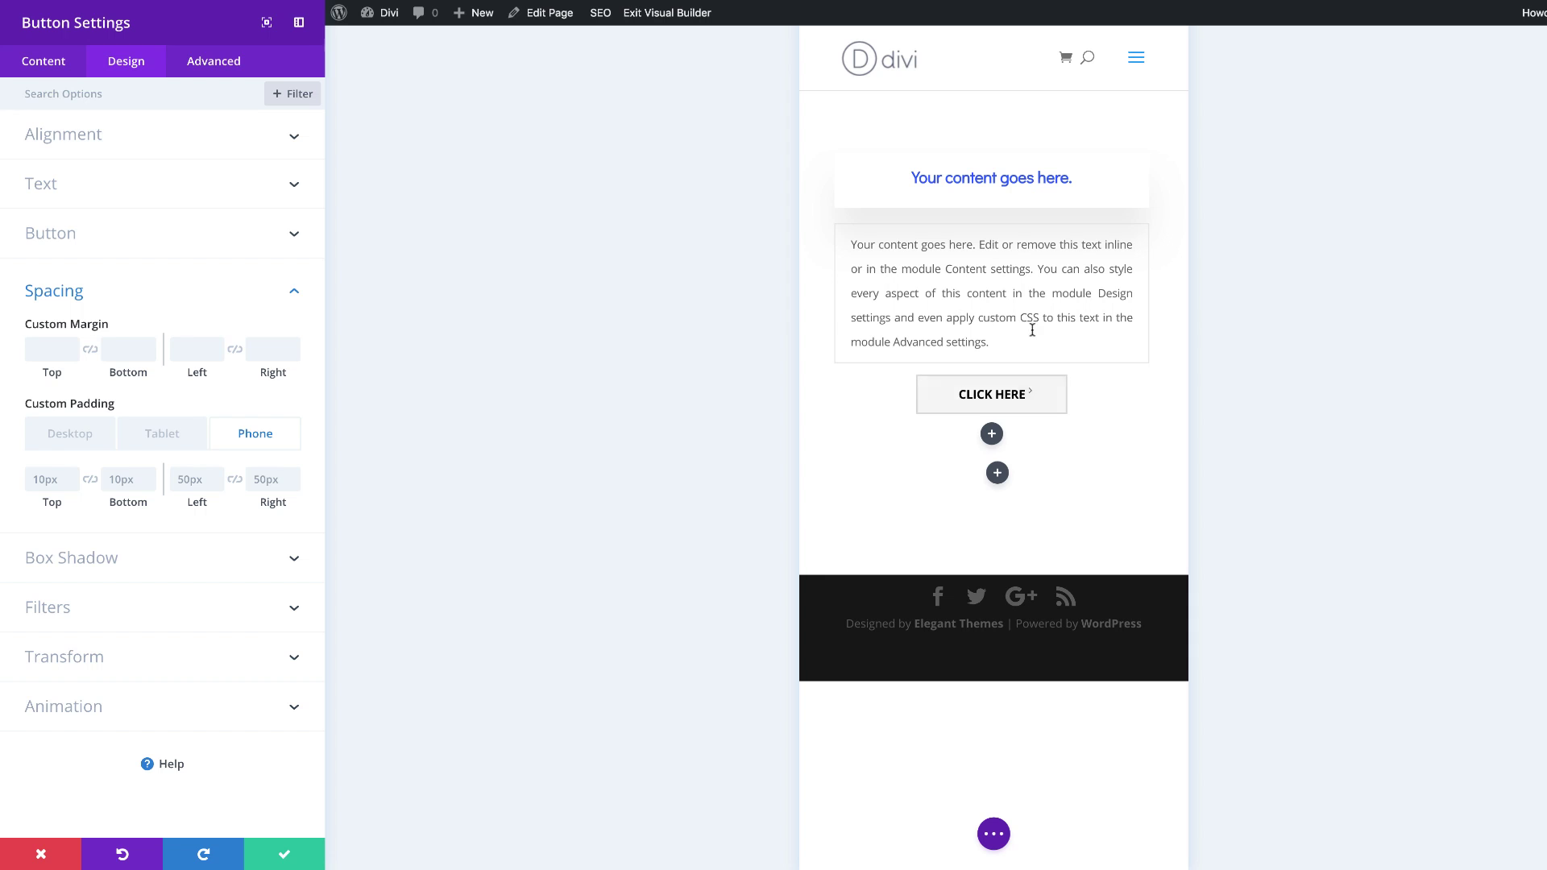
# Return the button padding to the desktop view and save the button module.
pyautogui.click(71, 440)
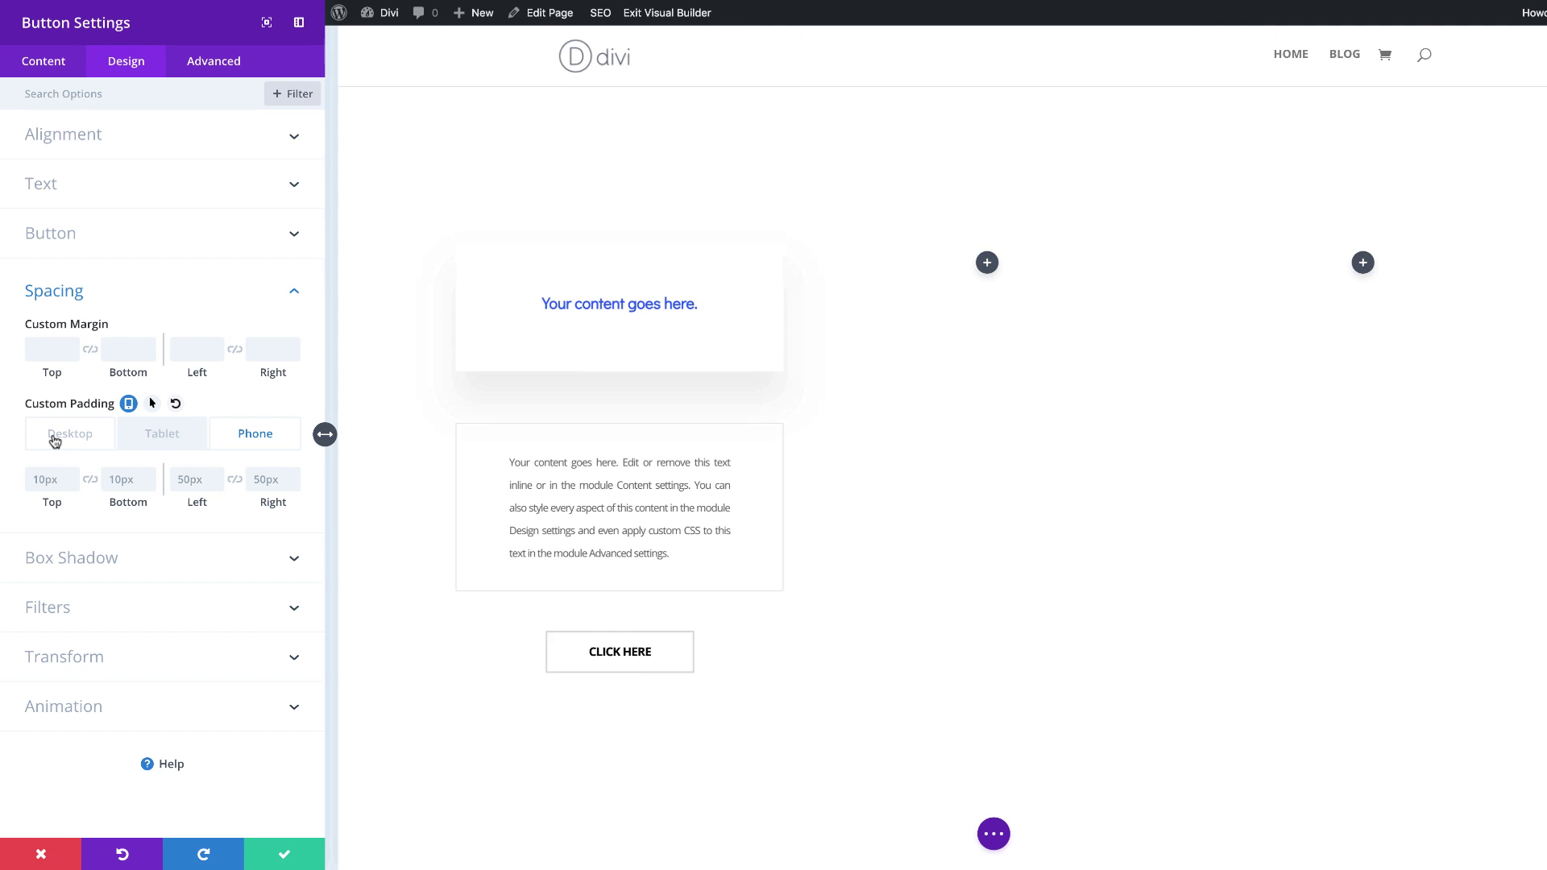
pyautogui.click(284, 854)
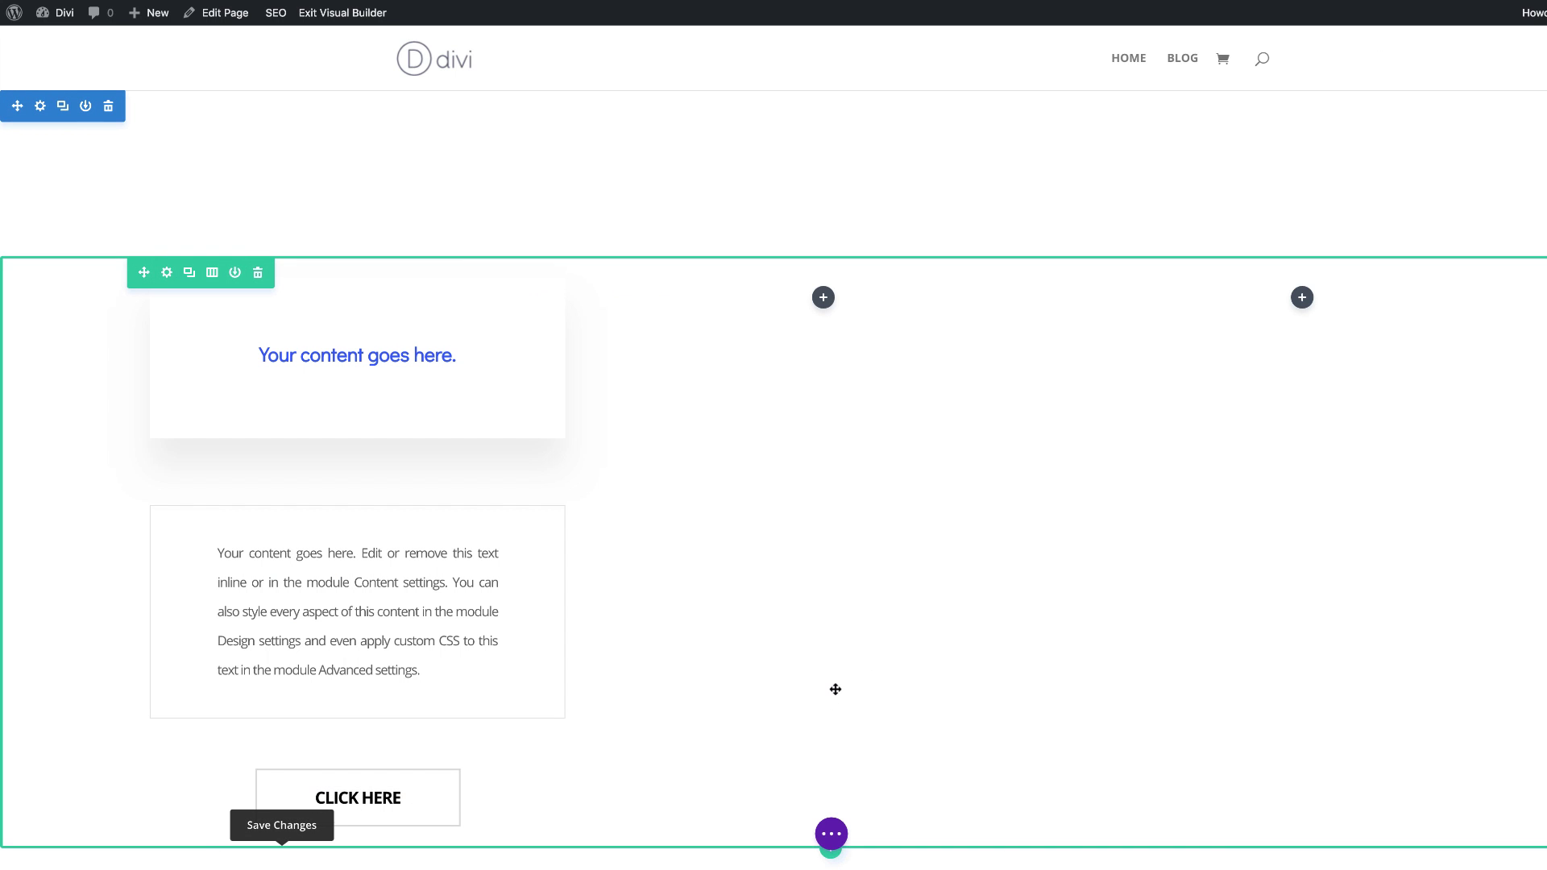
pyautogui.scroll(-3, 834, 690)
pyautogui.scroll(2, 687, 522)
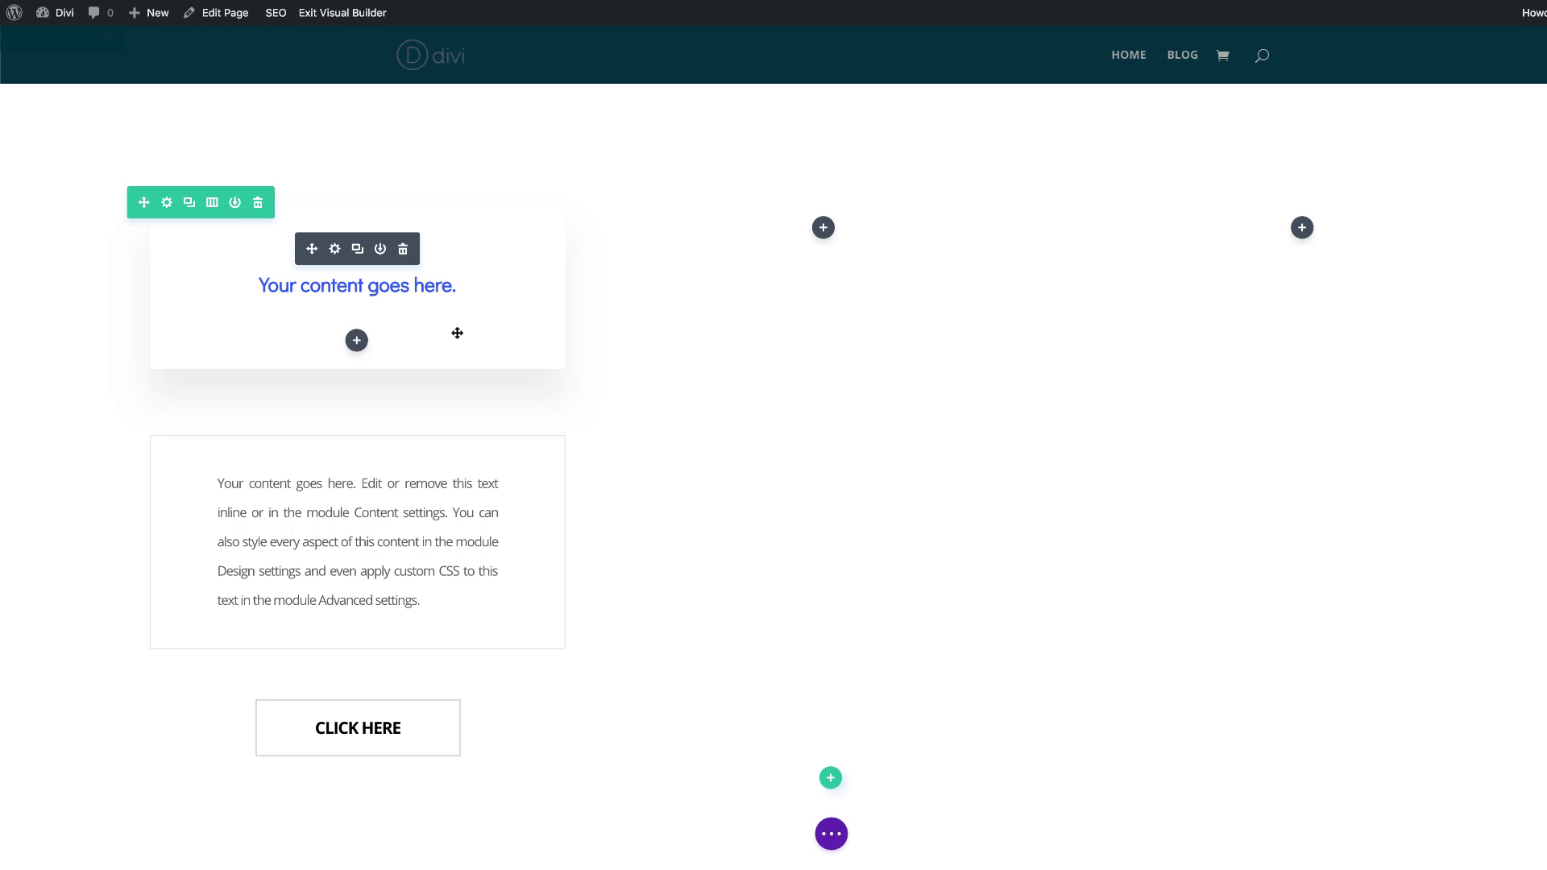
# Copy the heading, body text and button modules from the first column into the second and third columns.
pyautogui.moveTo(492, 306); pyautogui.dragTo(493, 312)
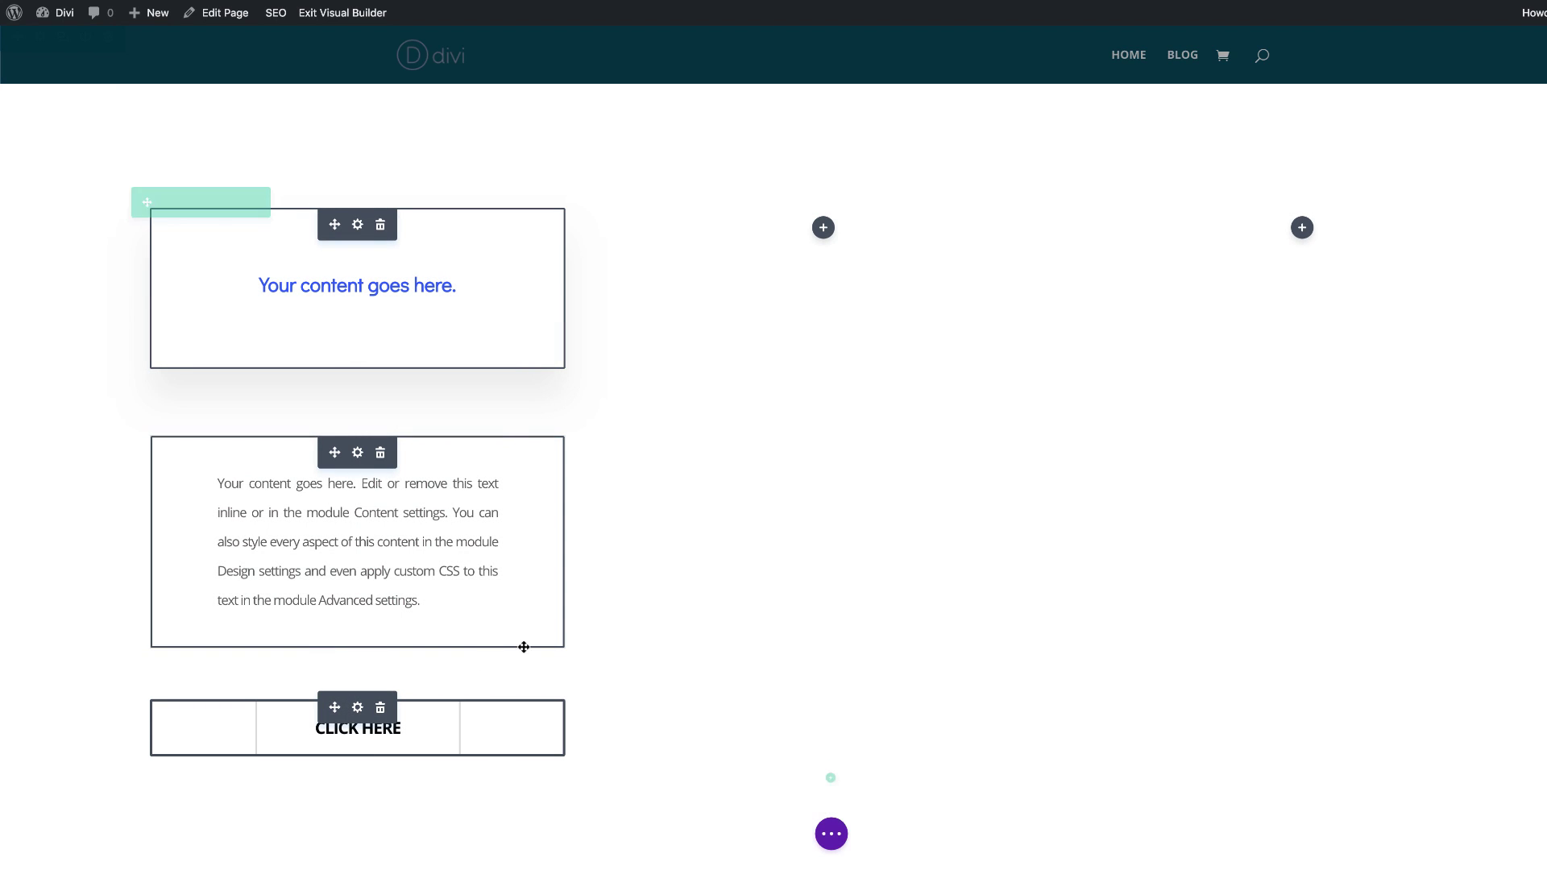
pyautogui.click(358, 454)
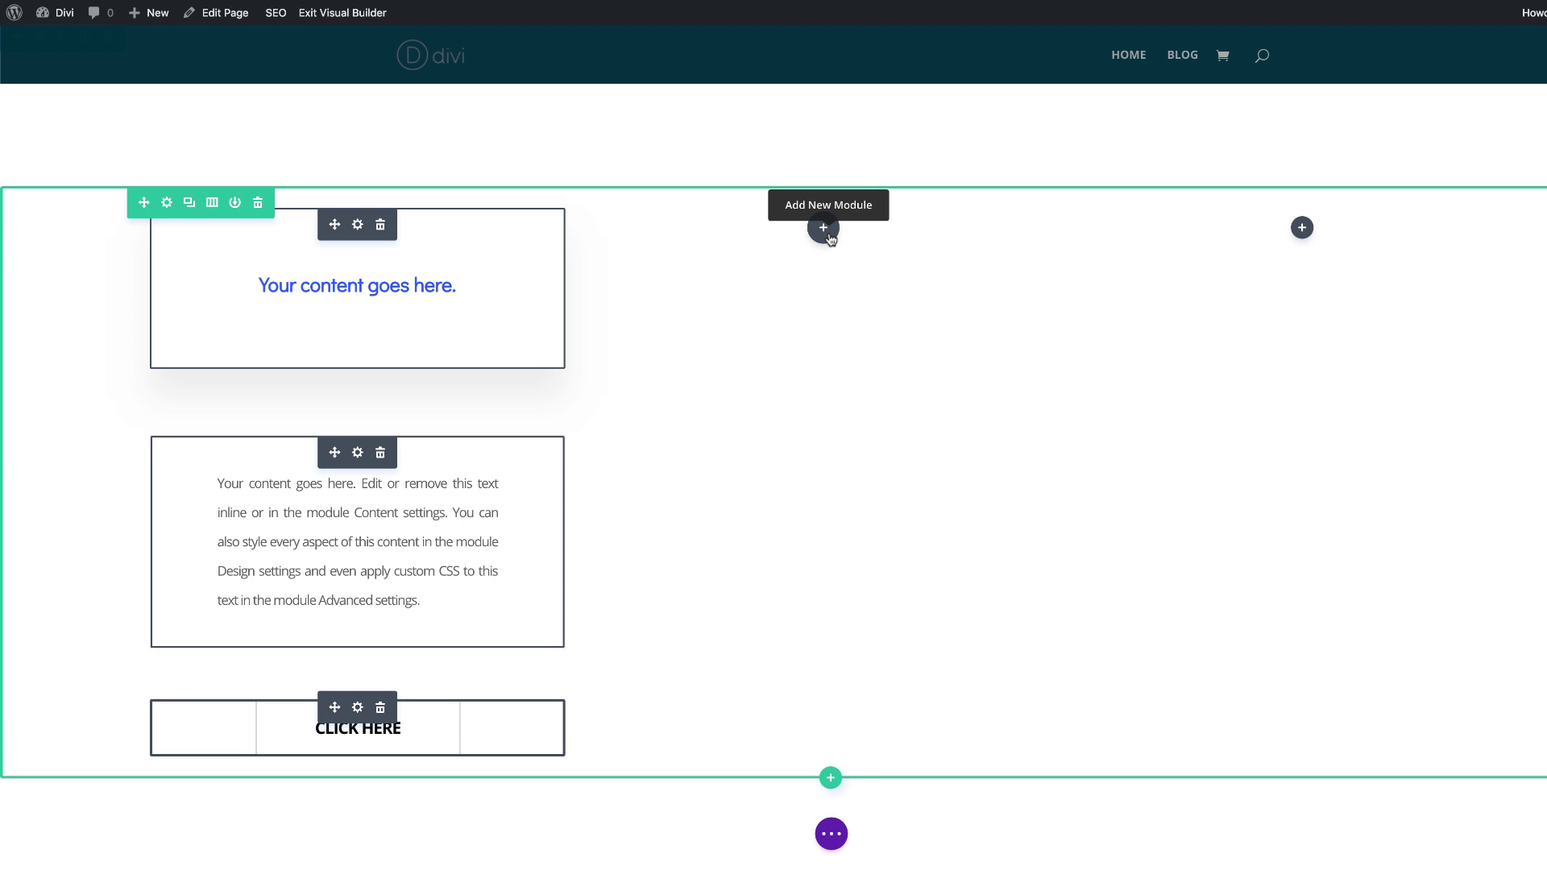
pyautogui.hotkey('ctrl', 'v')
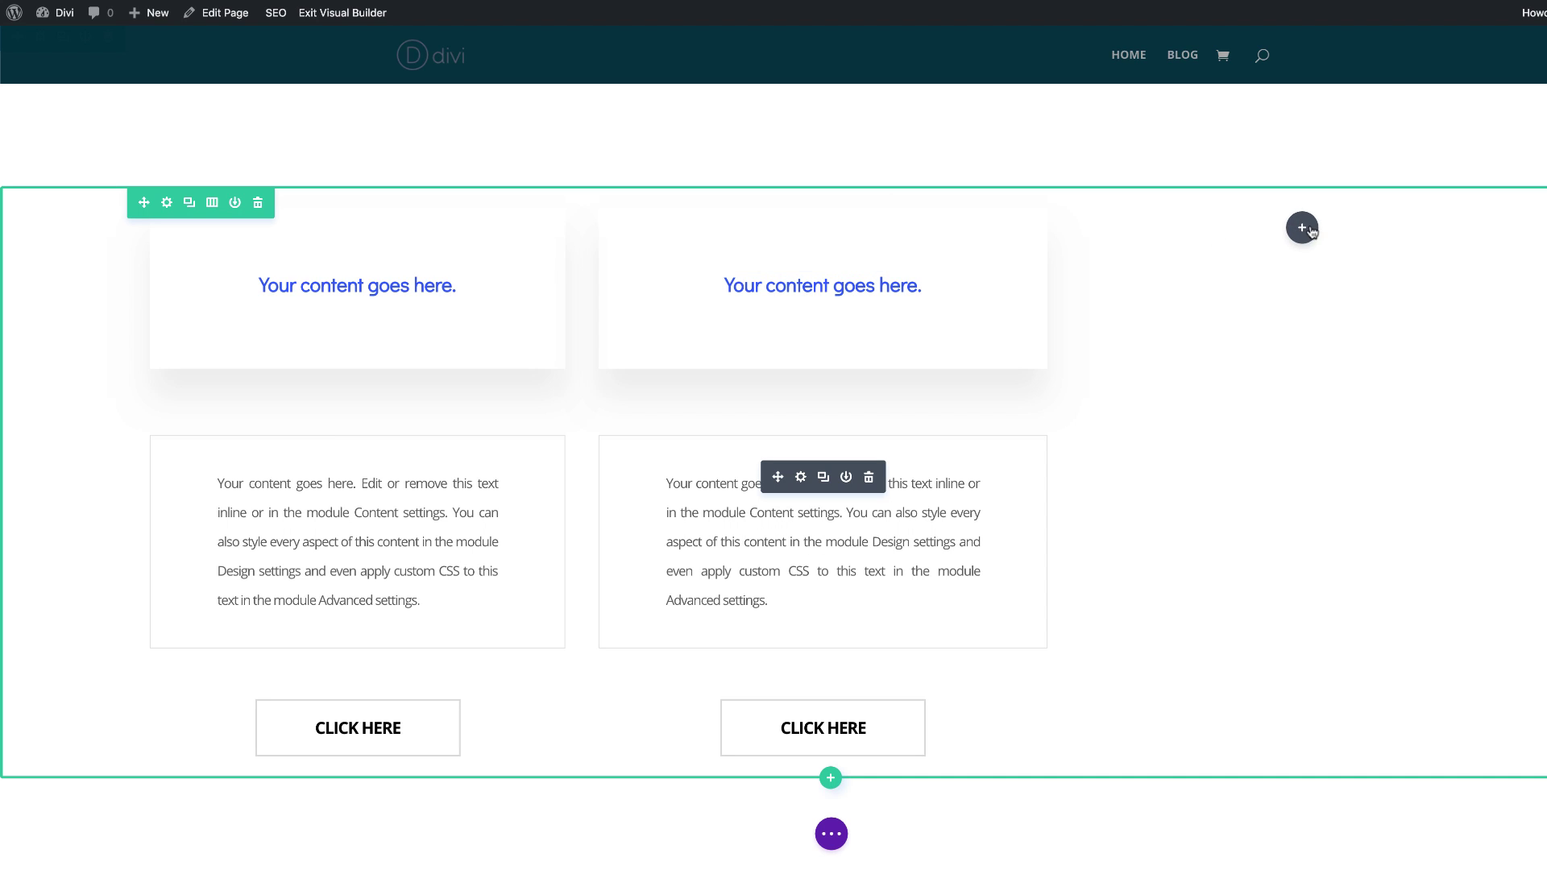
pyautogui.hotkey('ctrl', 'v')
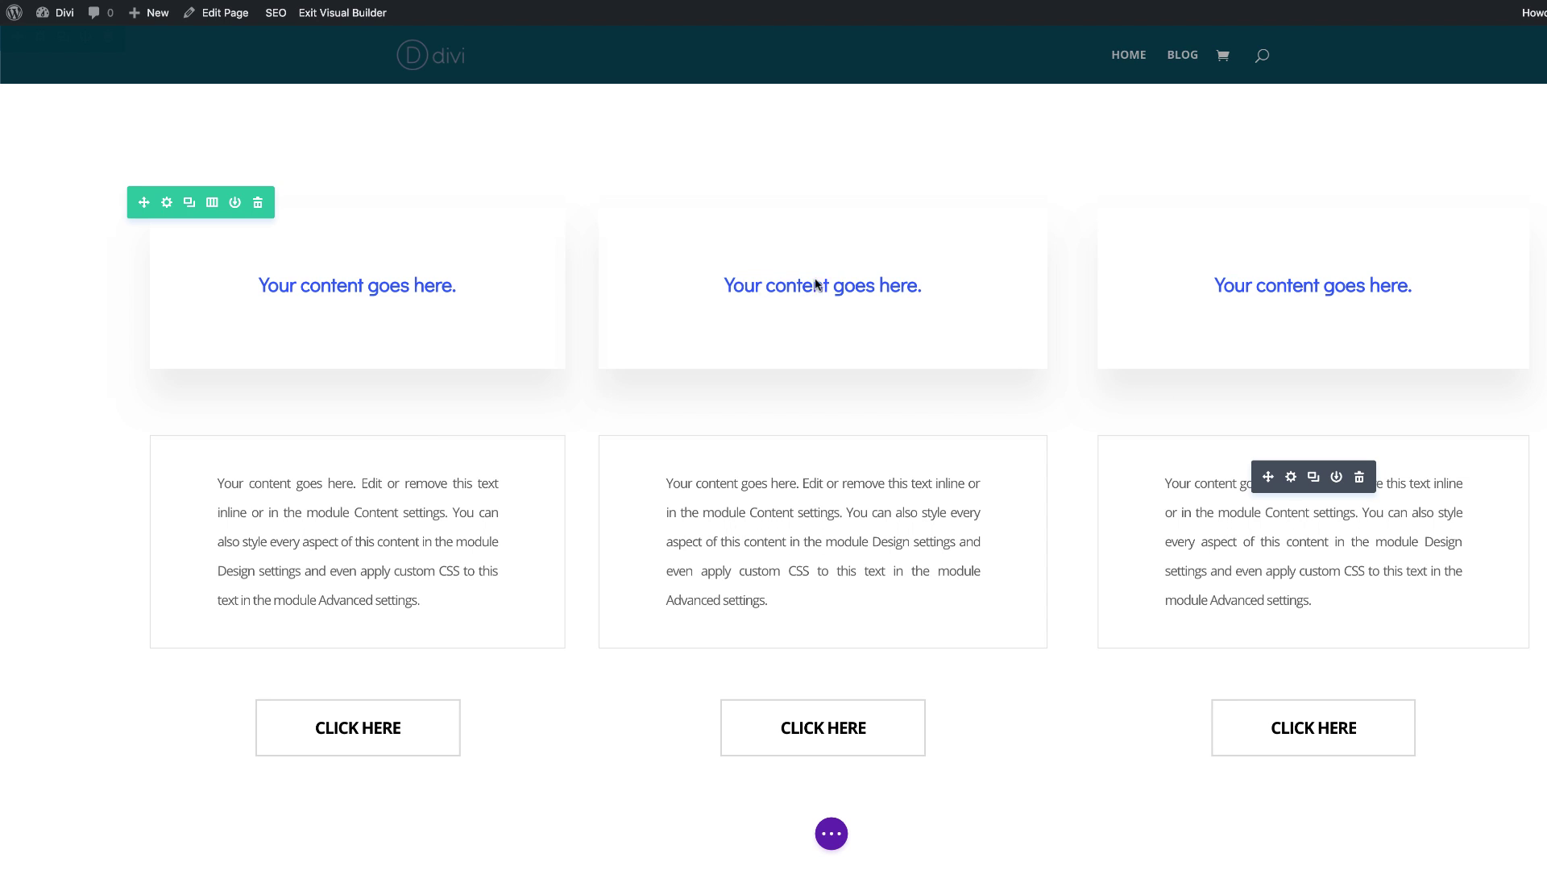
# Set the second column's Heading 3 text color to #6d28c1 and save the module.
pyautogui.moveTo(730, 306)
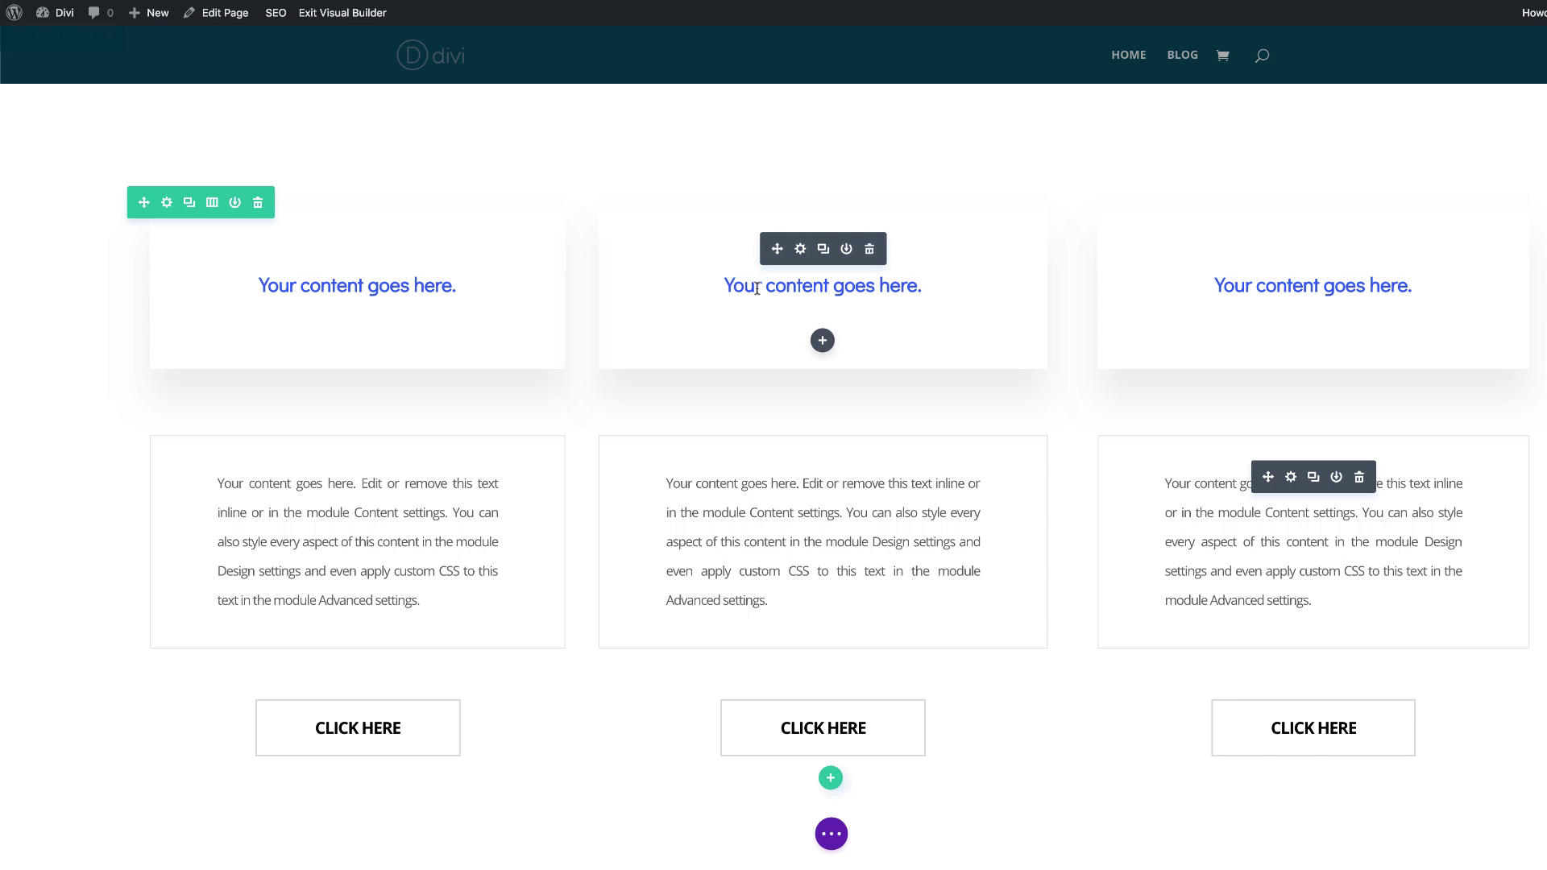
pyautogui.click(801, 250)
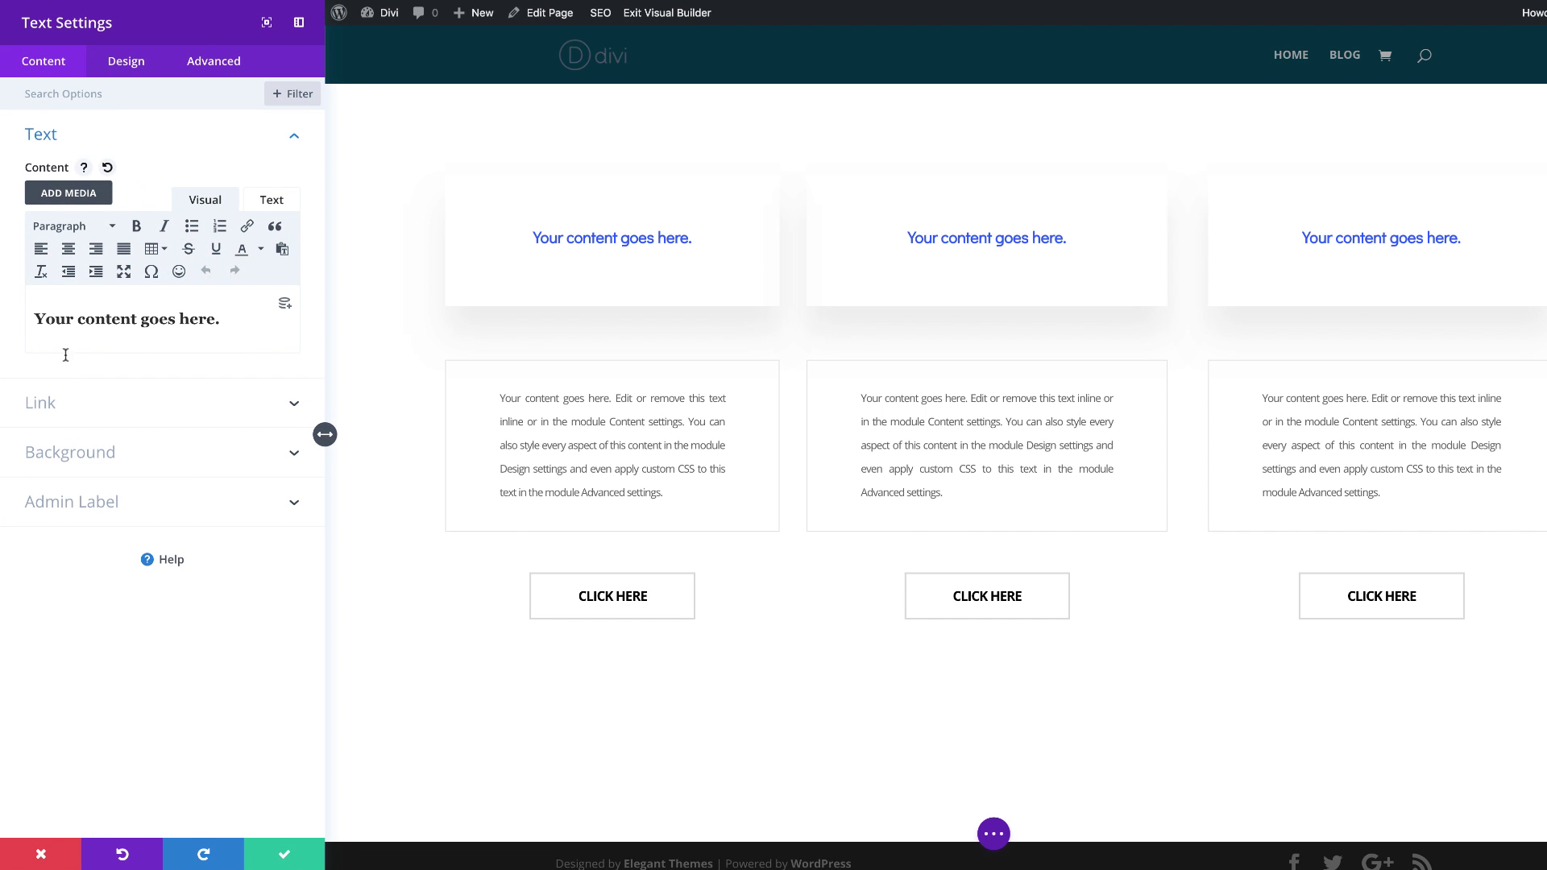
pyautogui.click(133, 64)
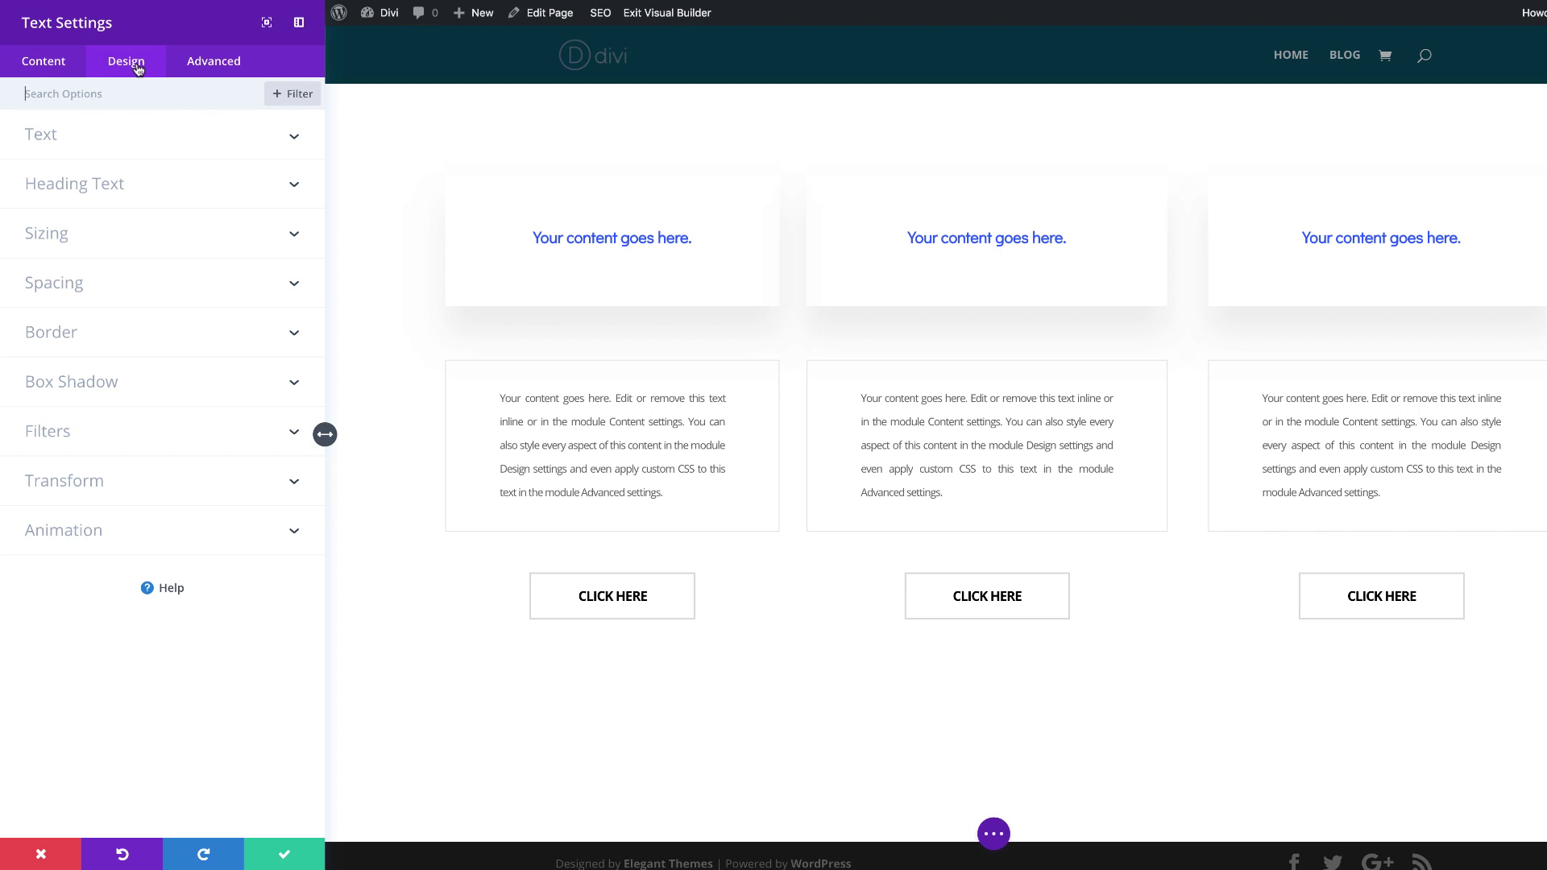
pyautogui.click(110, 193)
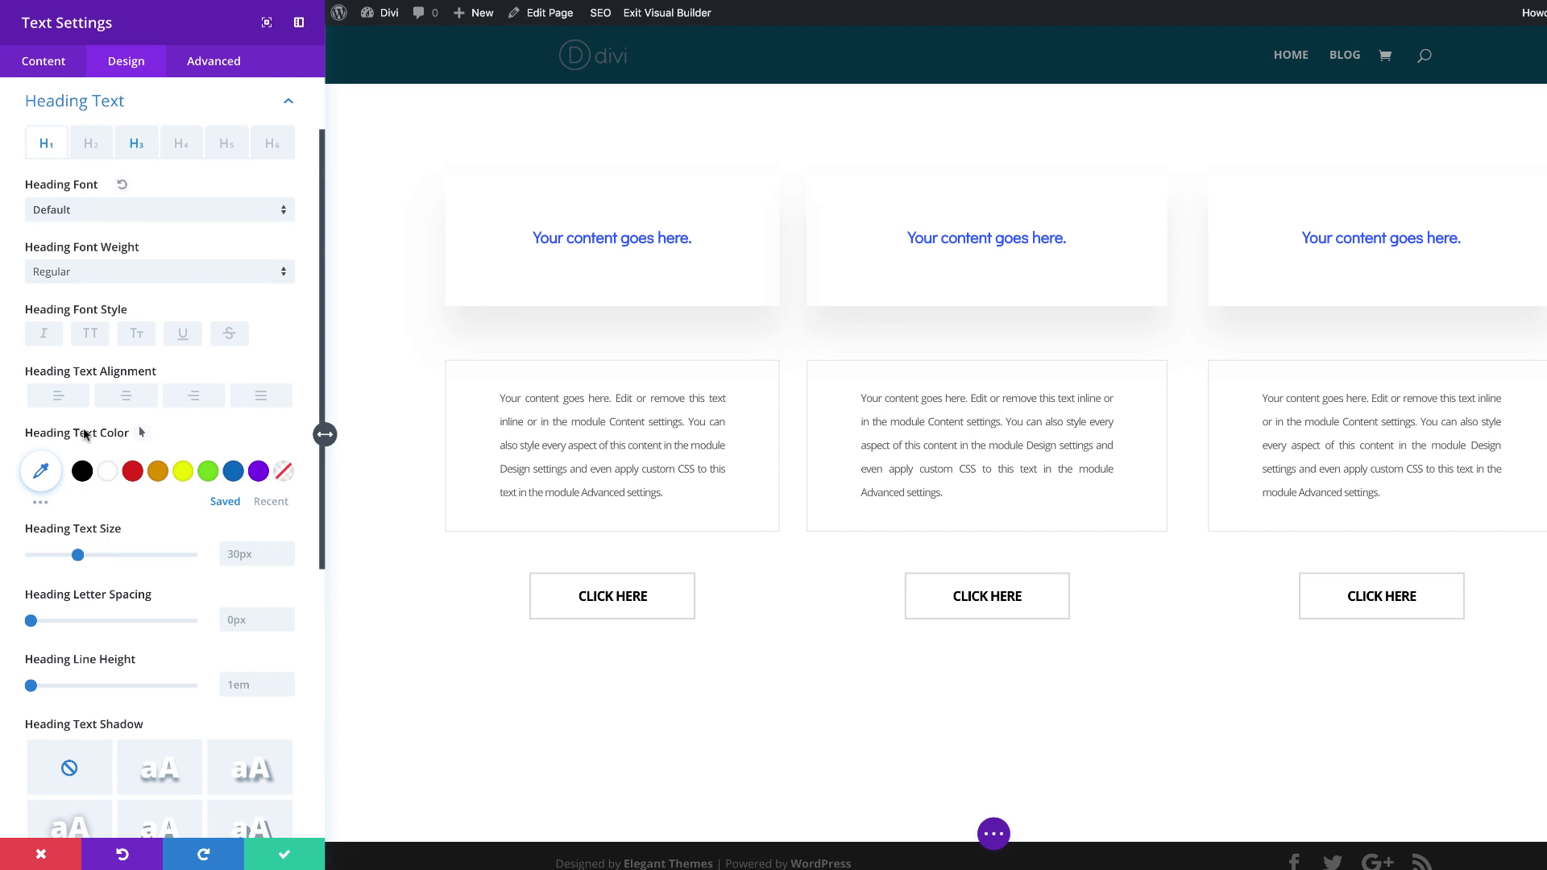
pyautogui.click(137, 148)
pyautogui.click(40, 473)
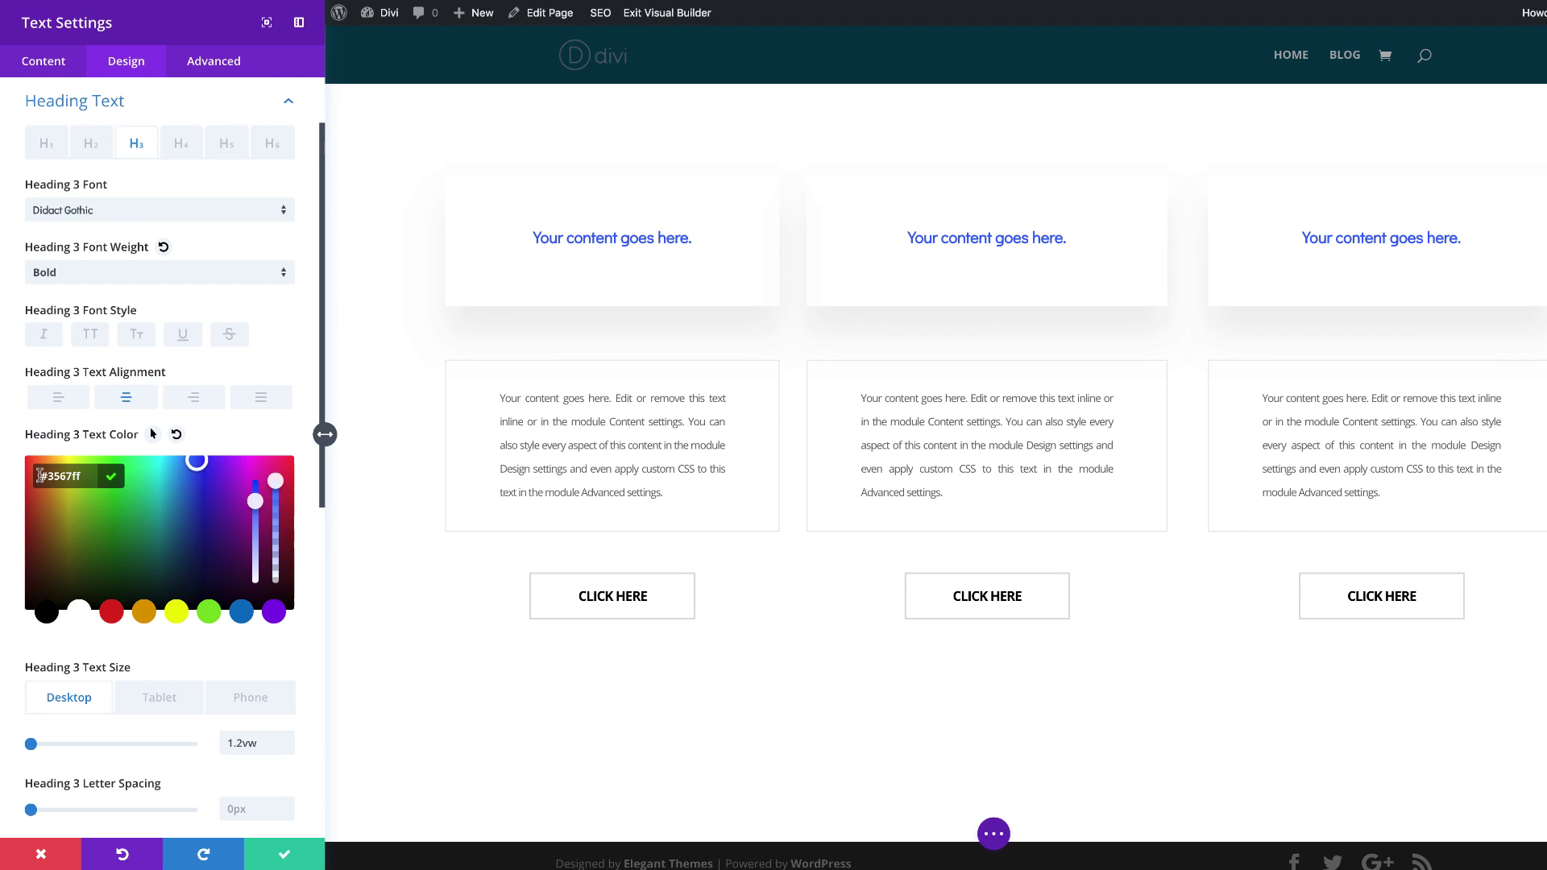
pyautogui.moveTo(50, 476); pyautogui.dragTo(84, 476)
pyautogui.write('6d28c1')
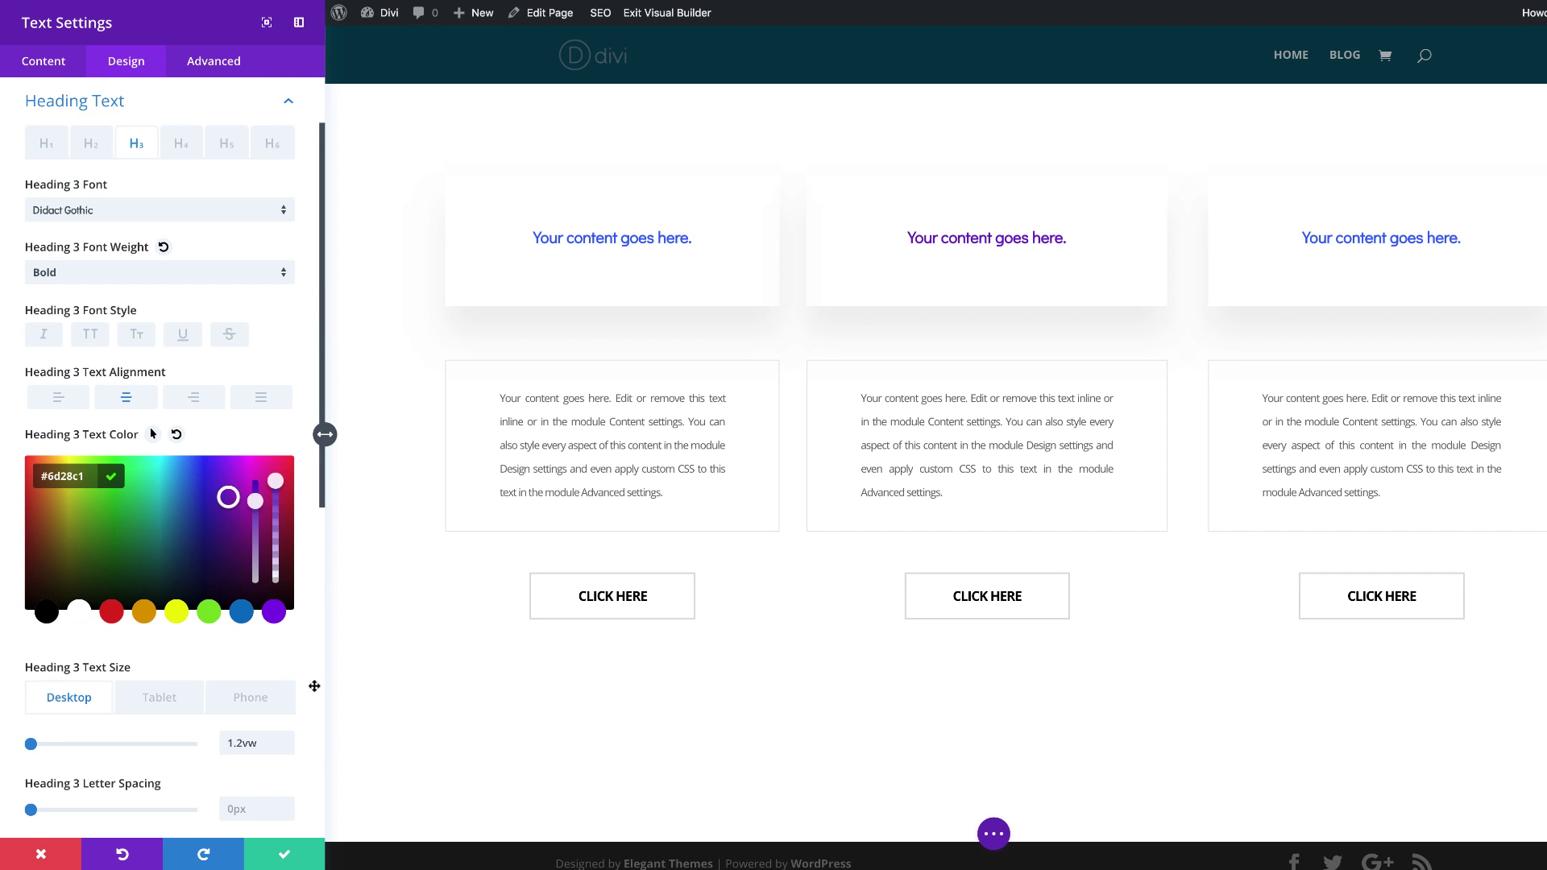
pyautogui.moveTo(315, 686); pyautogui.dragTo(287, 806)
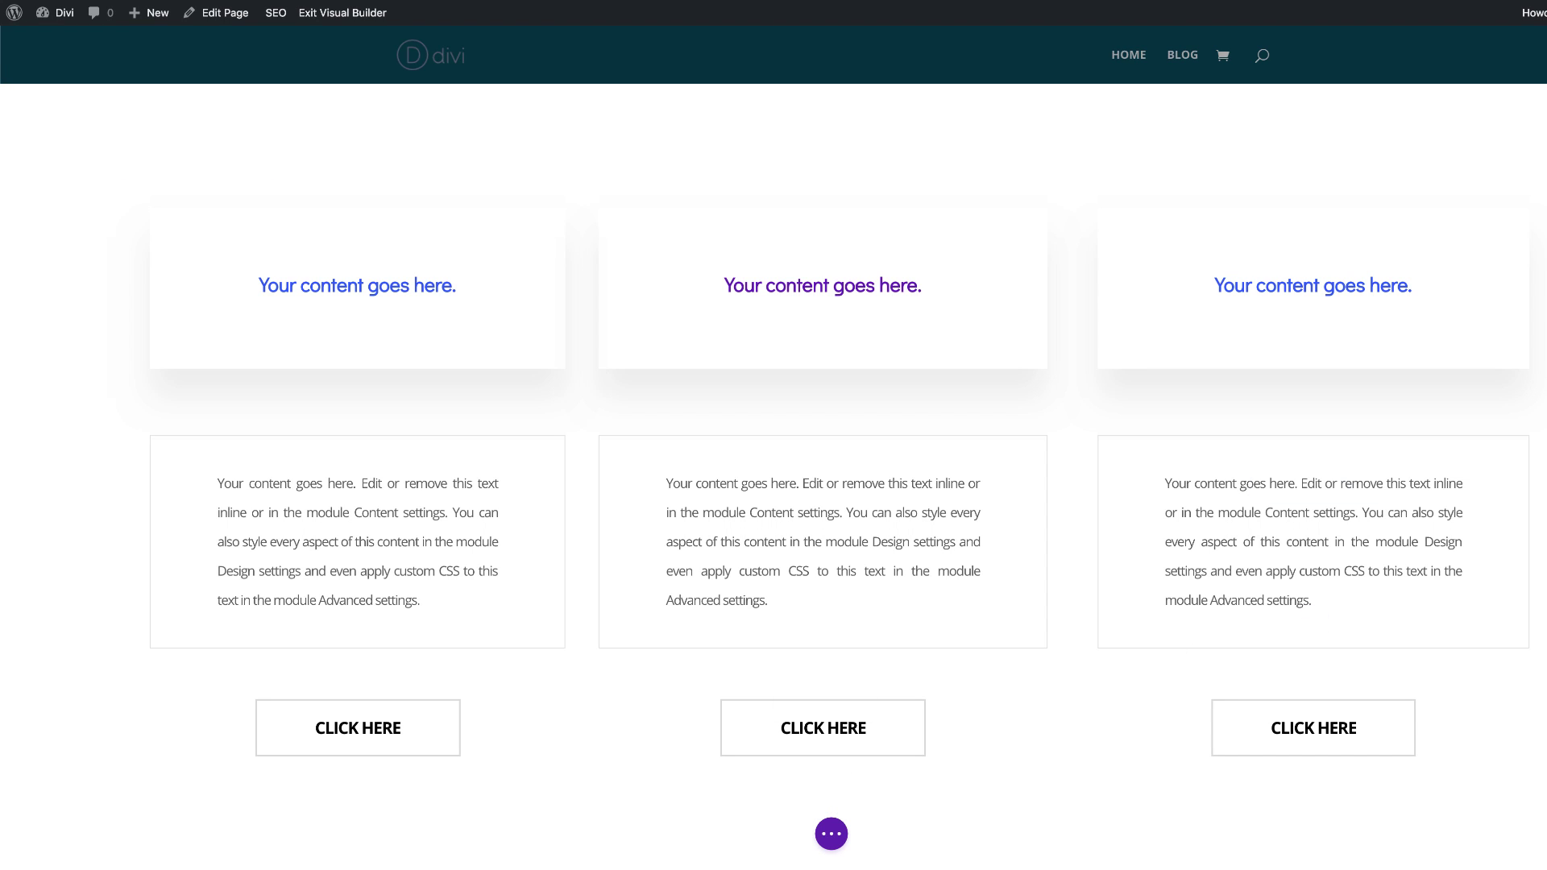
# Set the third column's Heading 3 text color to #15668e and save the module.
pyautogui.click(1291, 251)
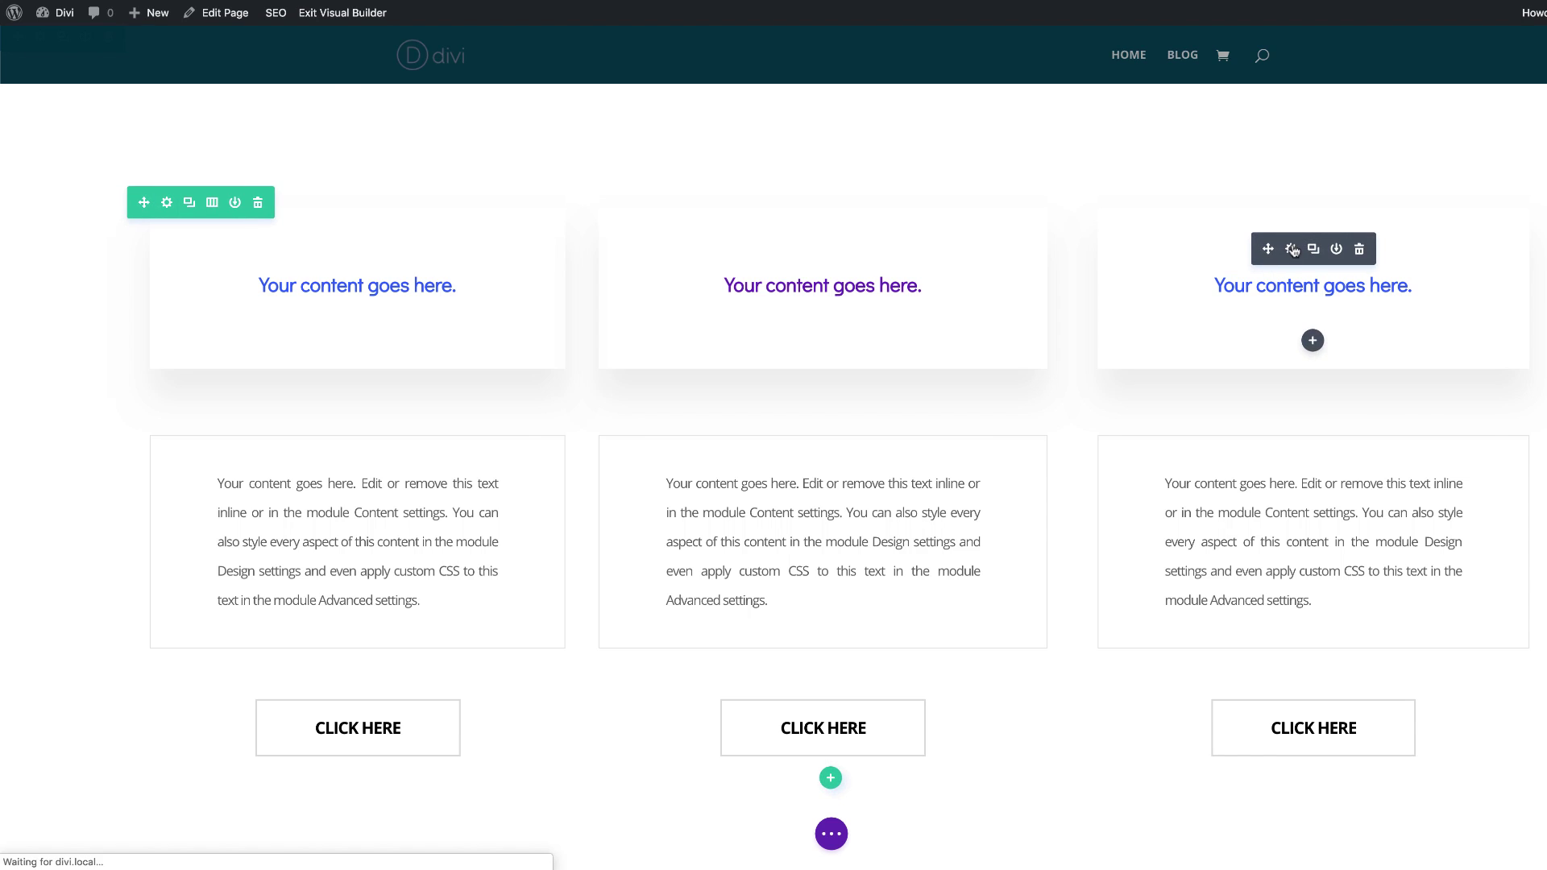
pyautogui.click(125, 66)
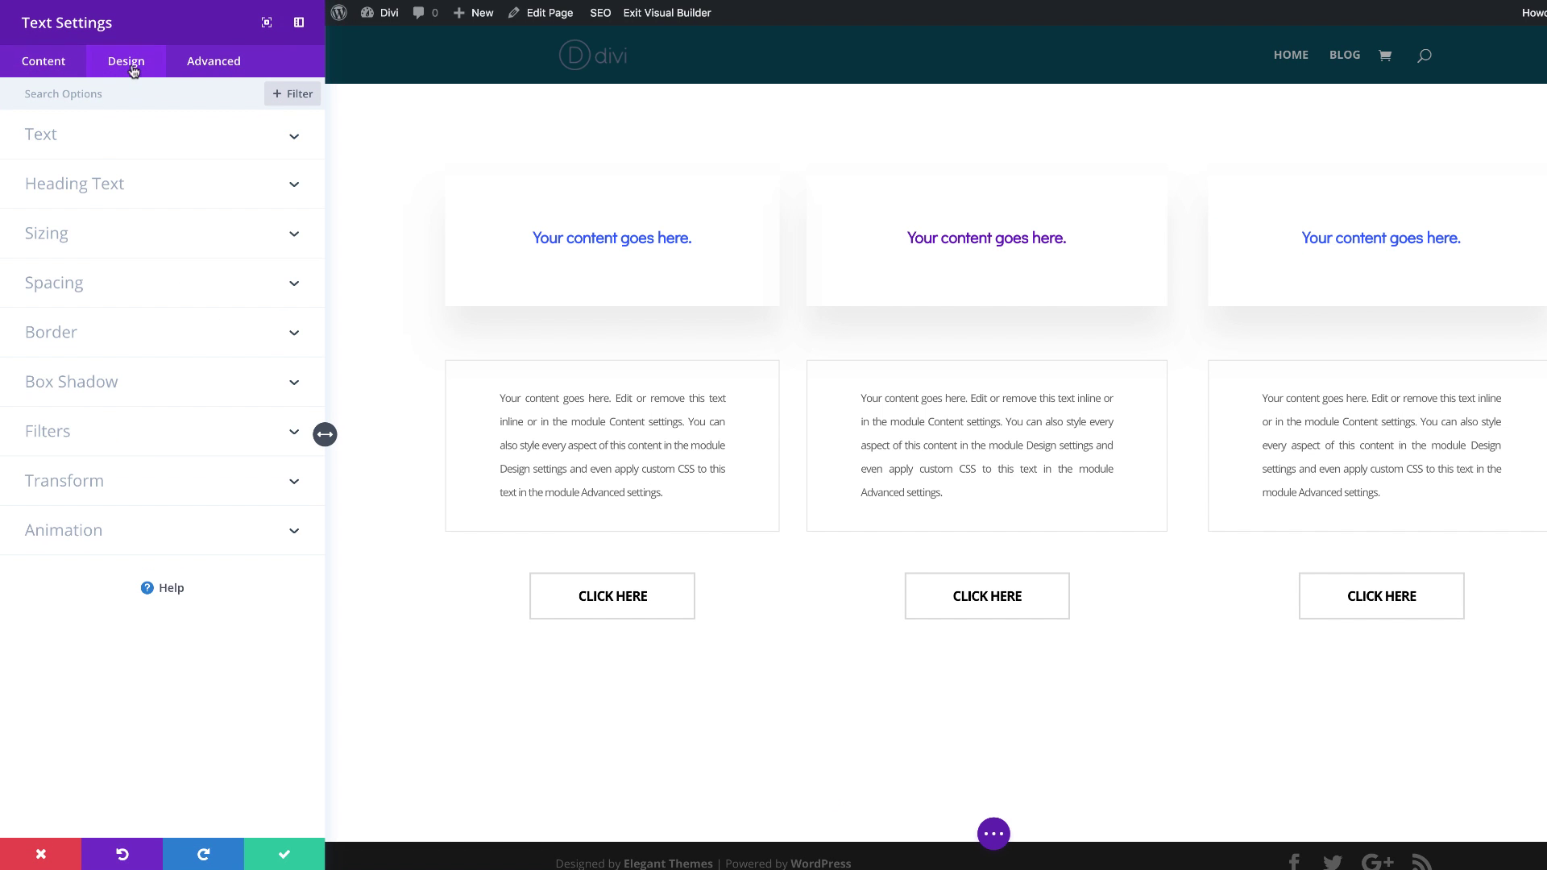
pyautogui.click(81, 184)
pyautogui.click(136, 143)
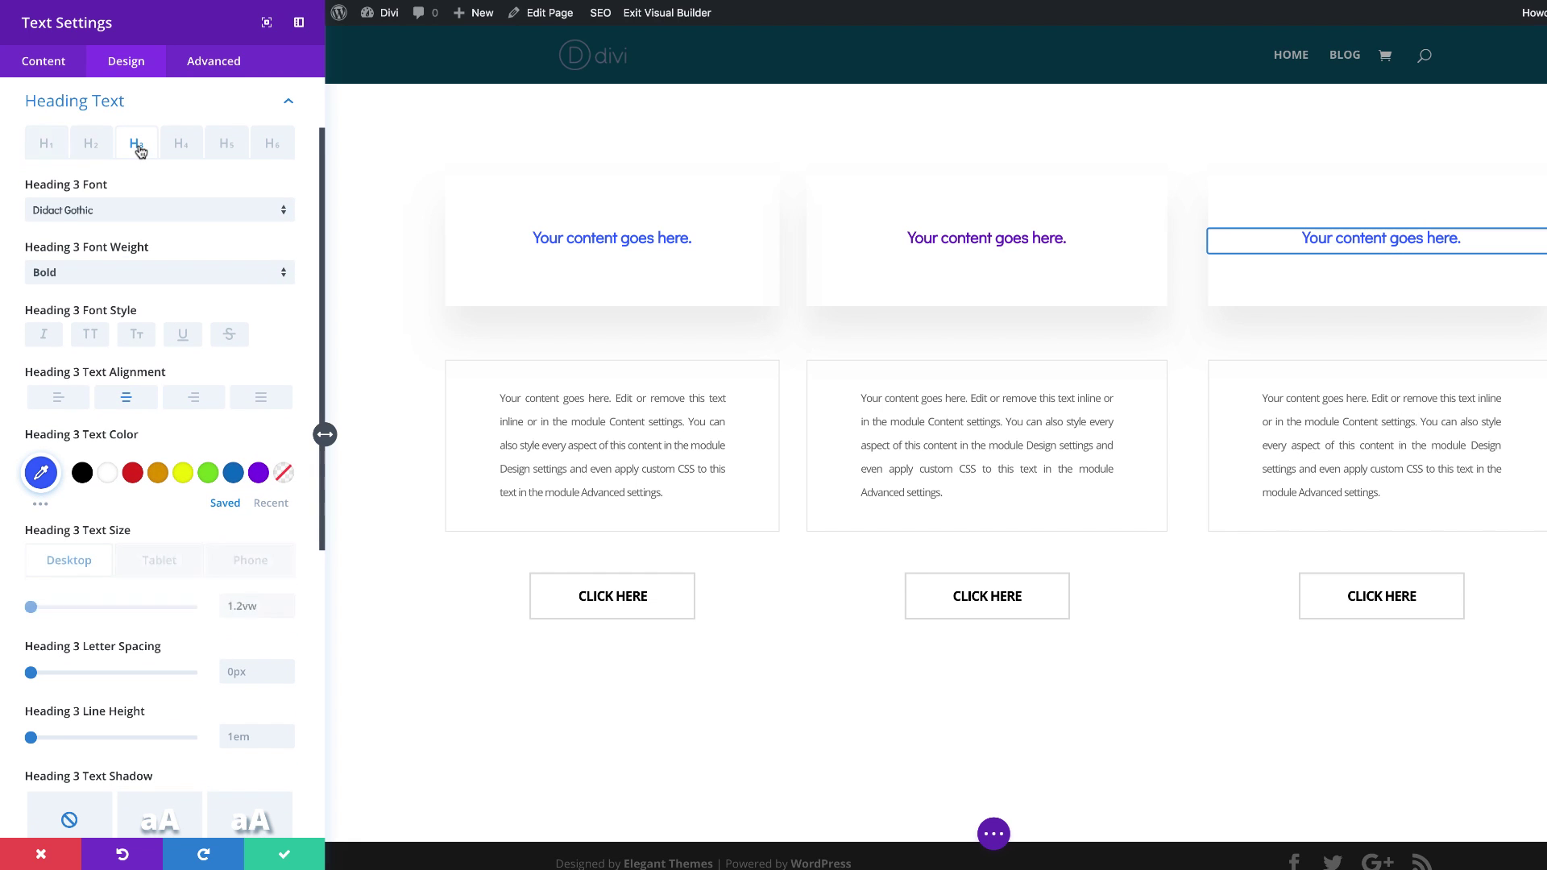
pyautogui.click(40, 473)
pyautogui.moveTo(52, 481); pyautogui.dragTo(80, 478)
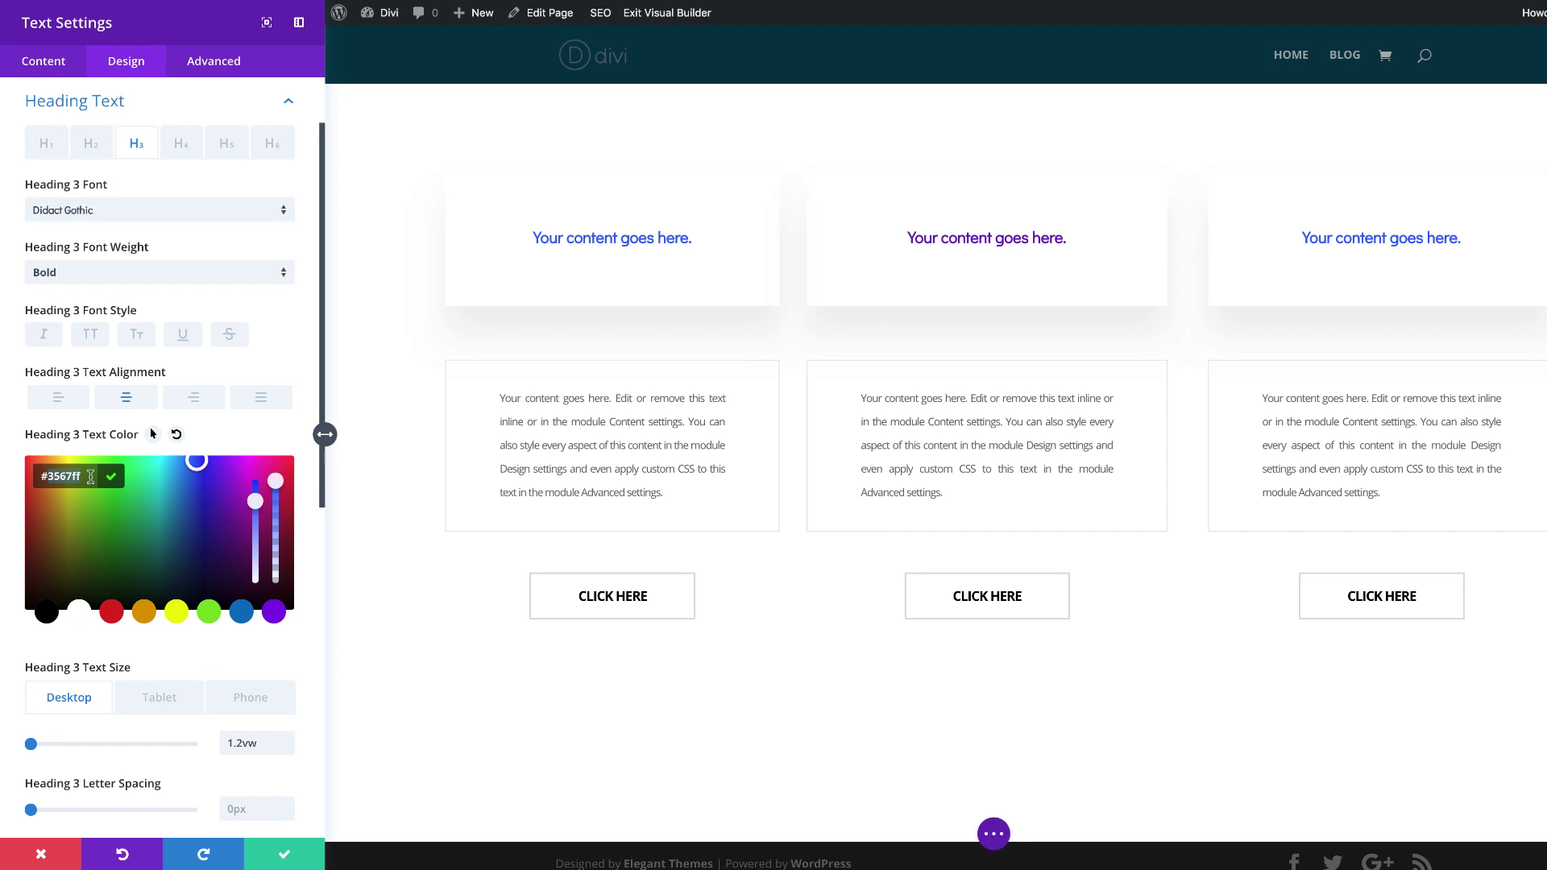
pyautogui.write('15668e')
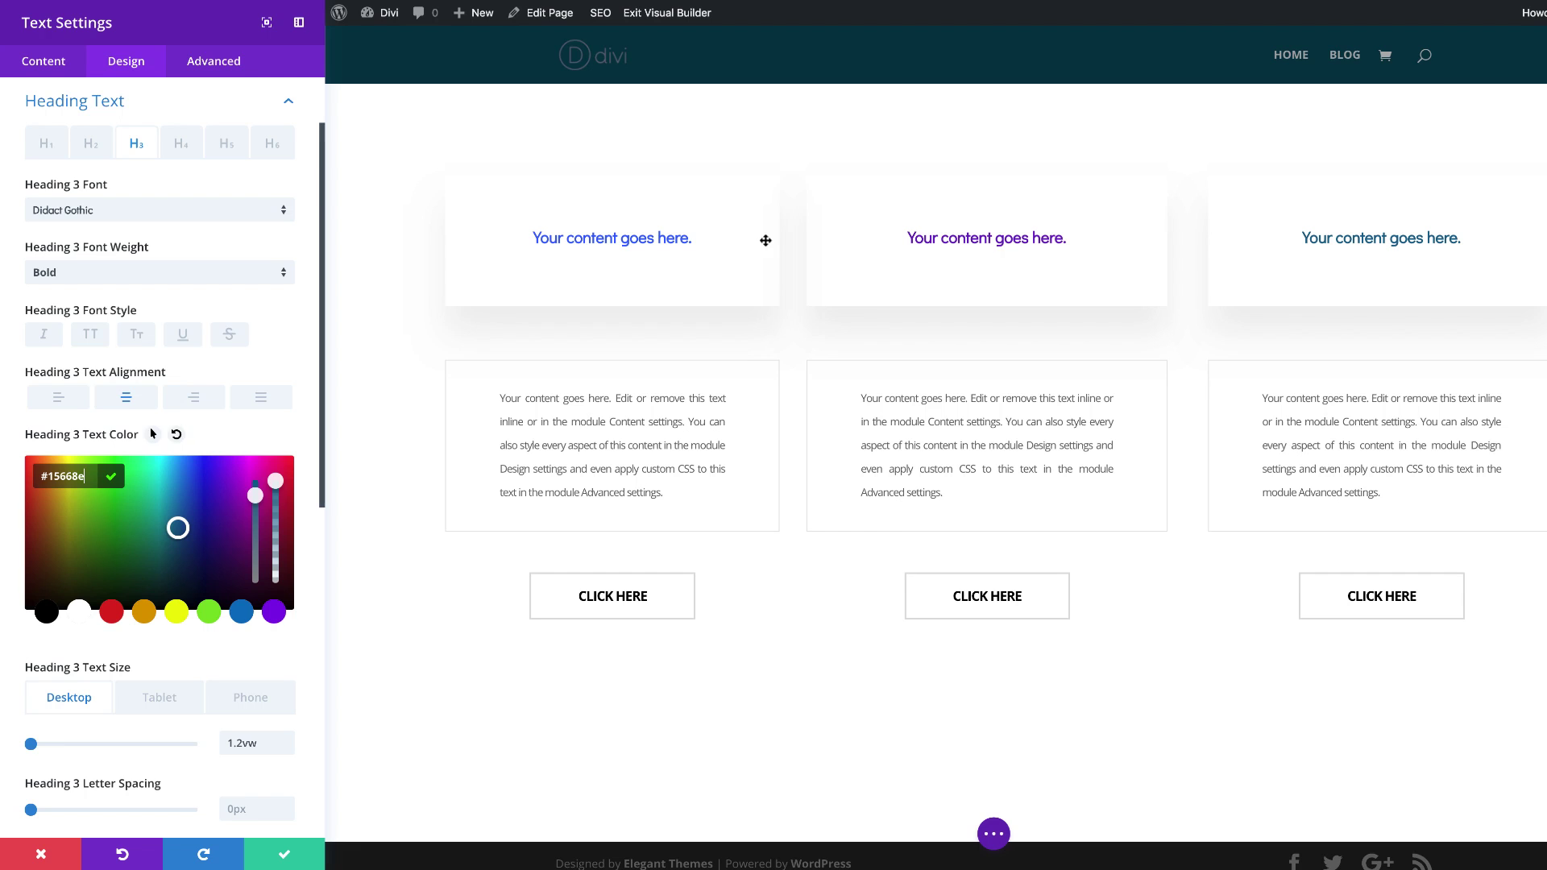
pyautogui.click(291, 855)
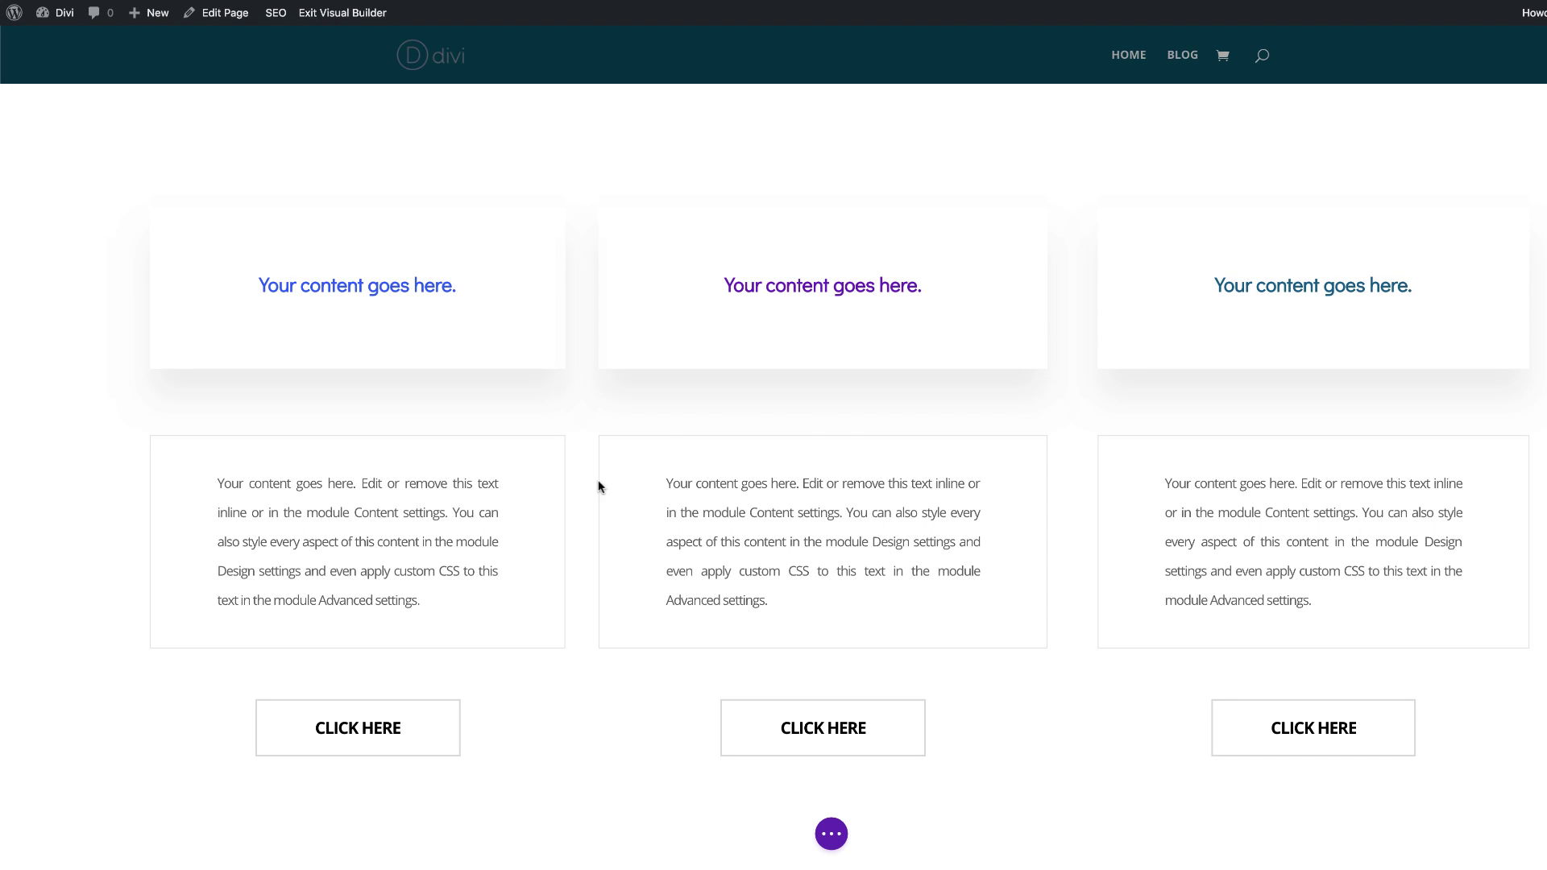
# Insert a text module below the first column's button with the content "Lorem ipsum dolor".
pyautogui.scroll(-3, 576, 645)
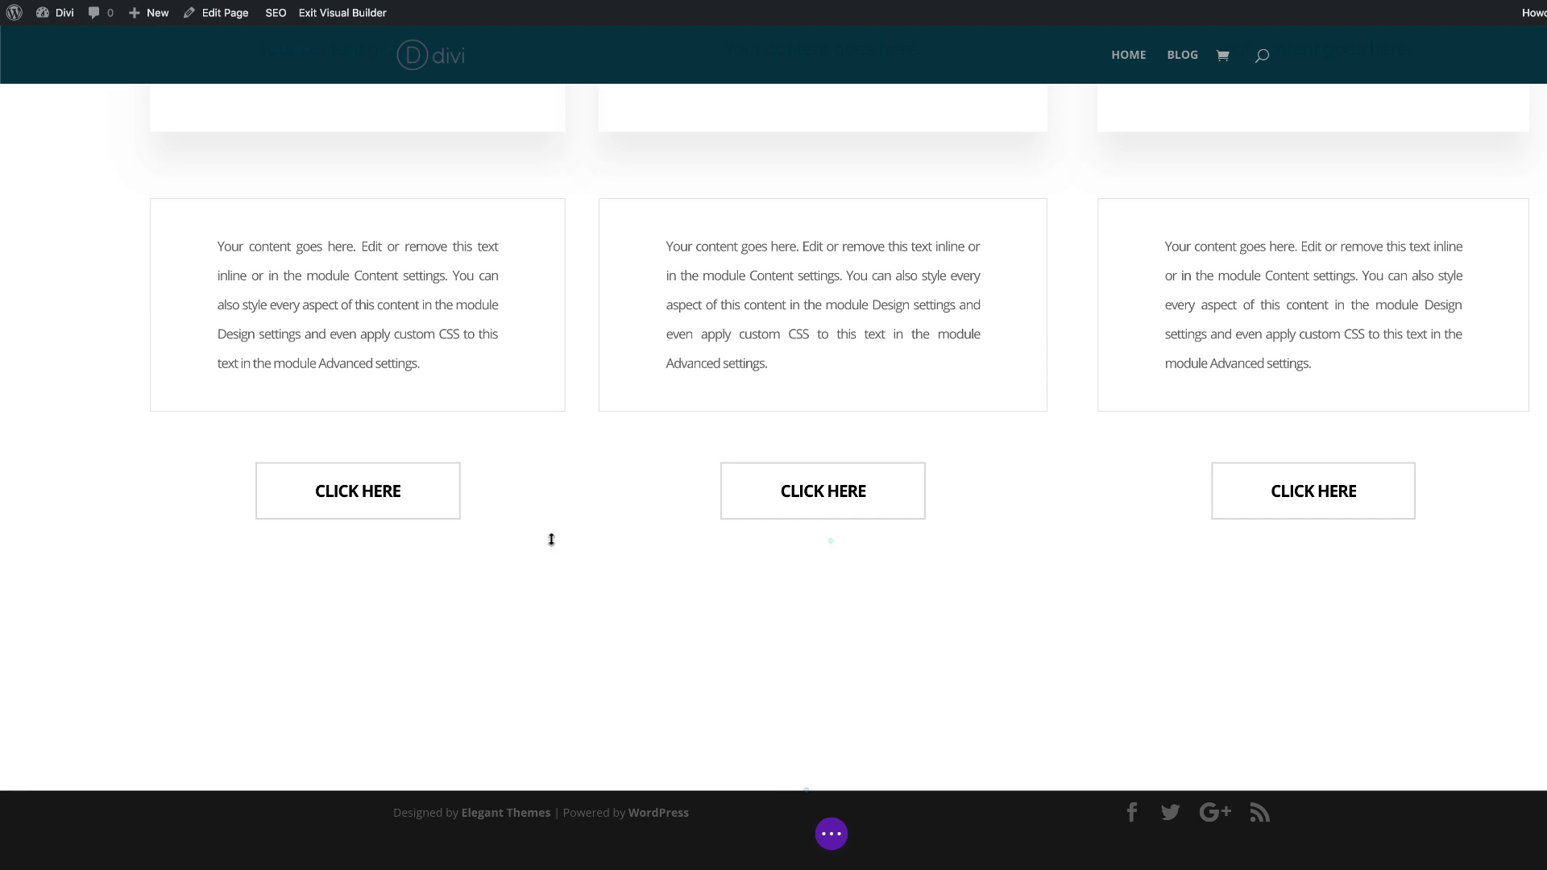
pyautogui.click(357, 506)
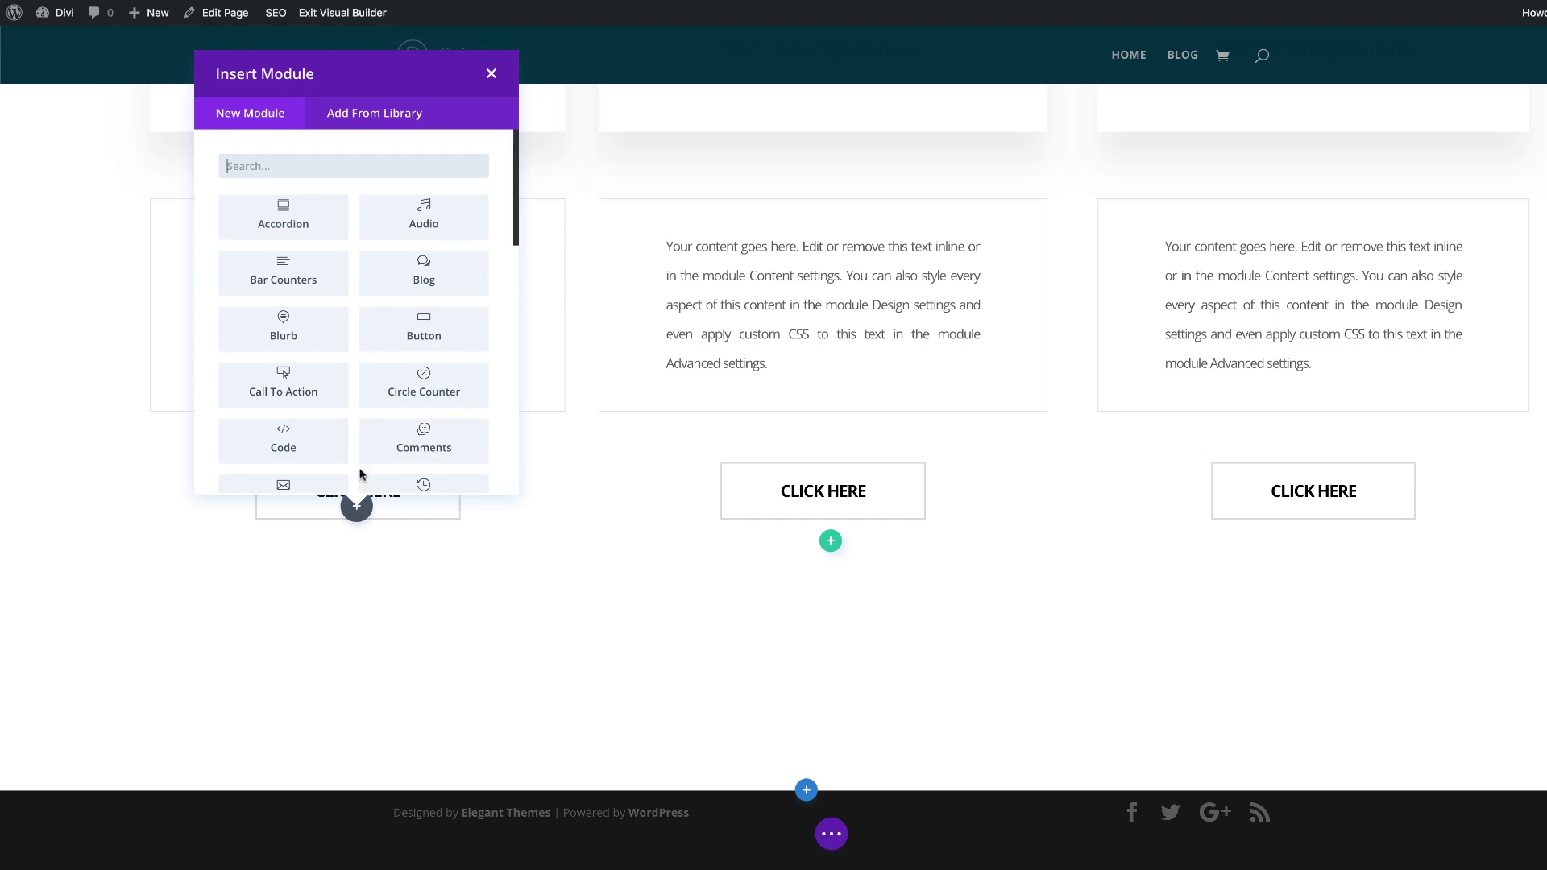
pyautogui.write('text')
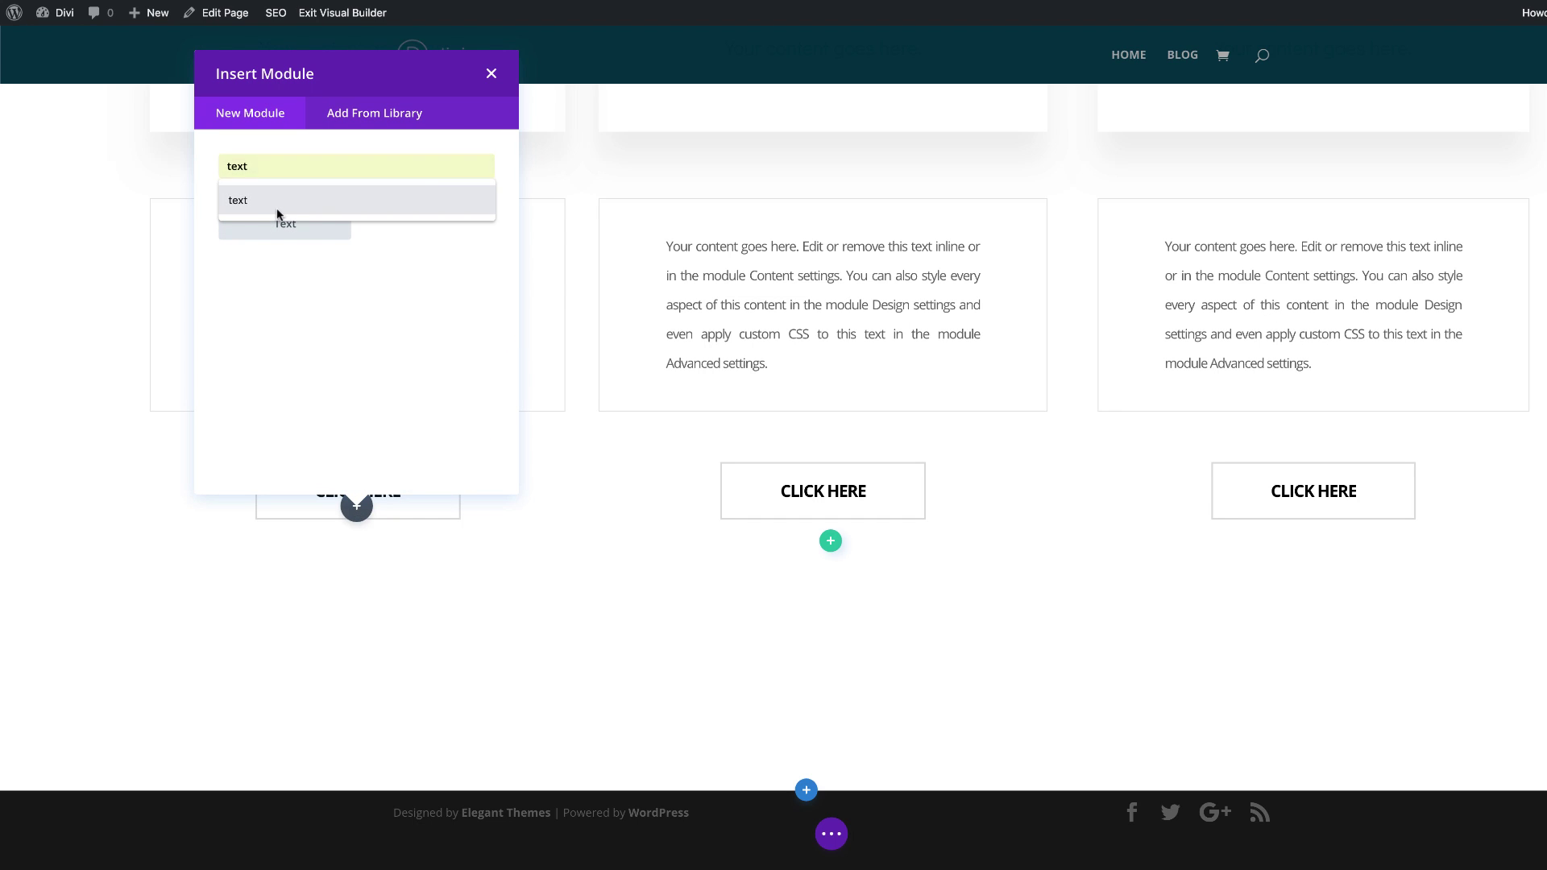
pyautogui.click(276, 207)
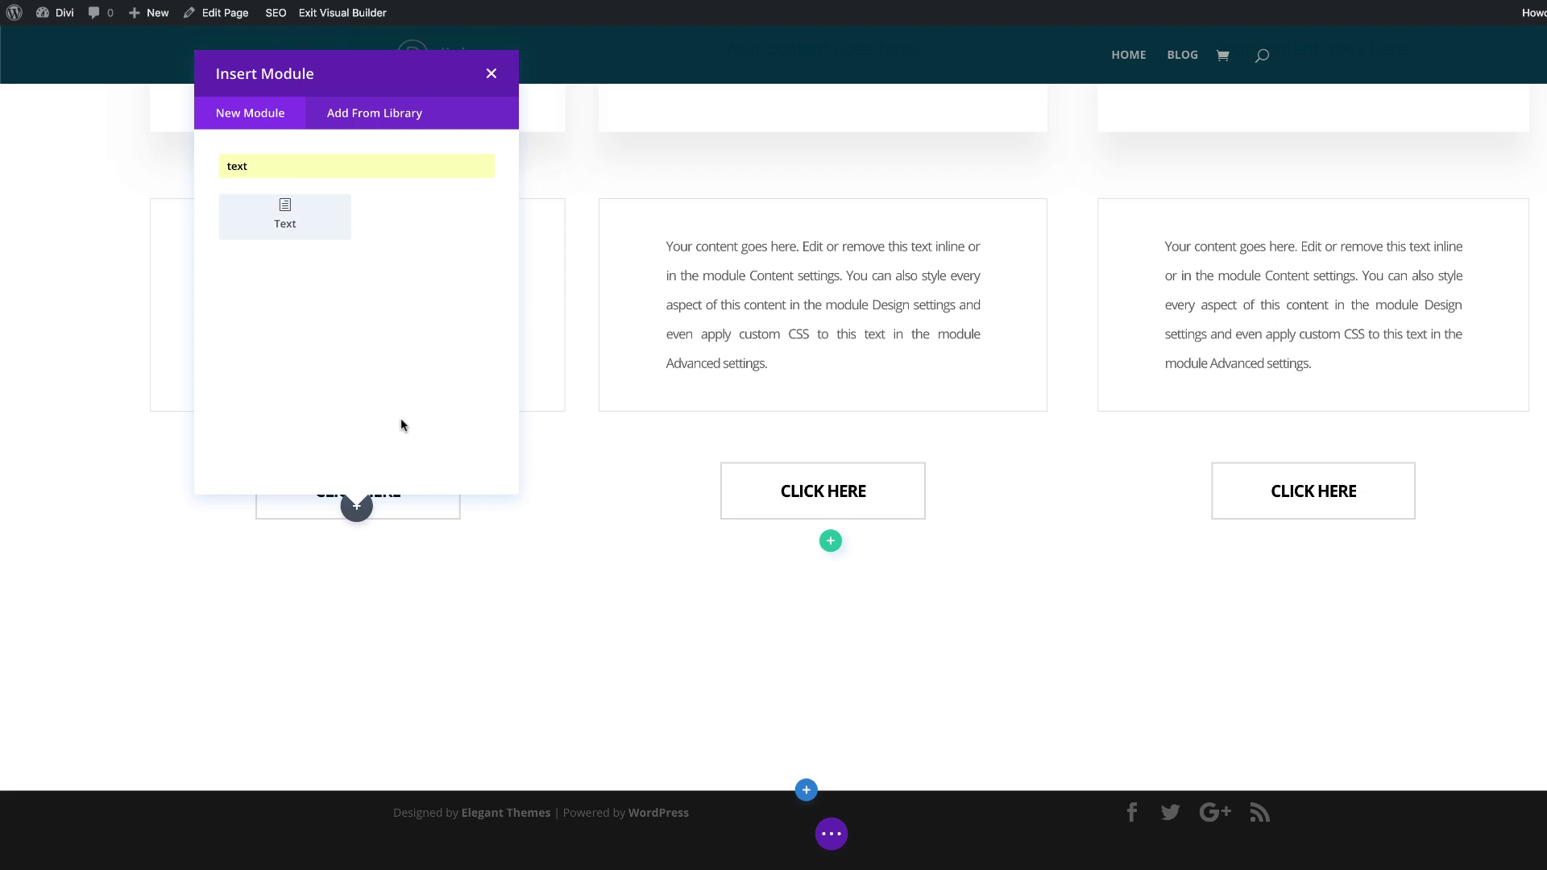
pyautogui.click(303, 218)
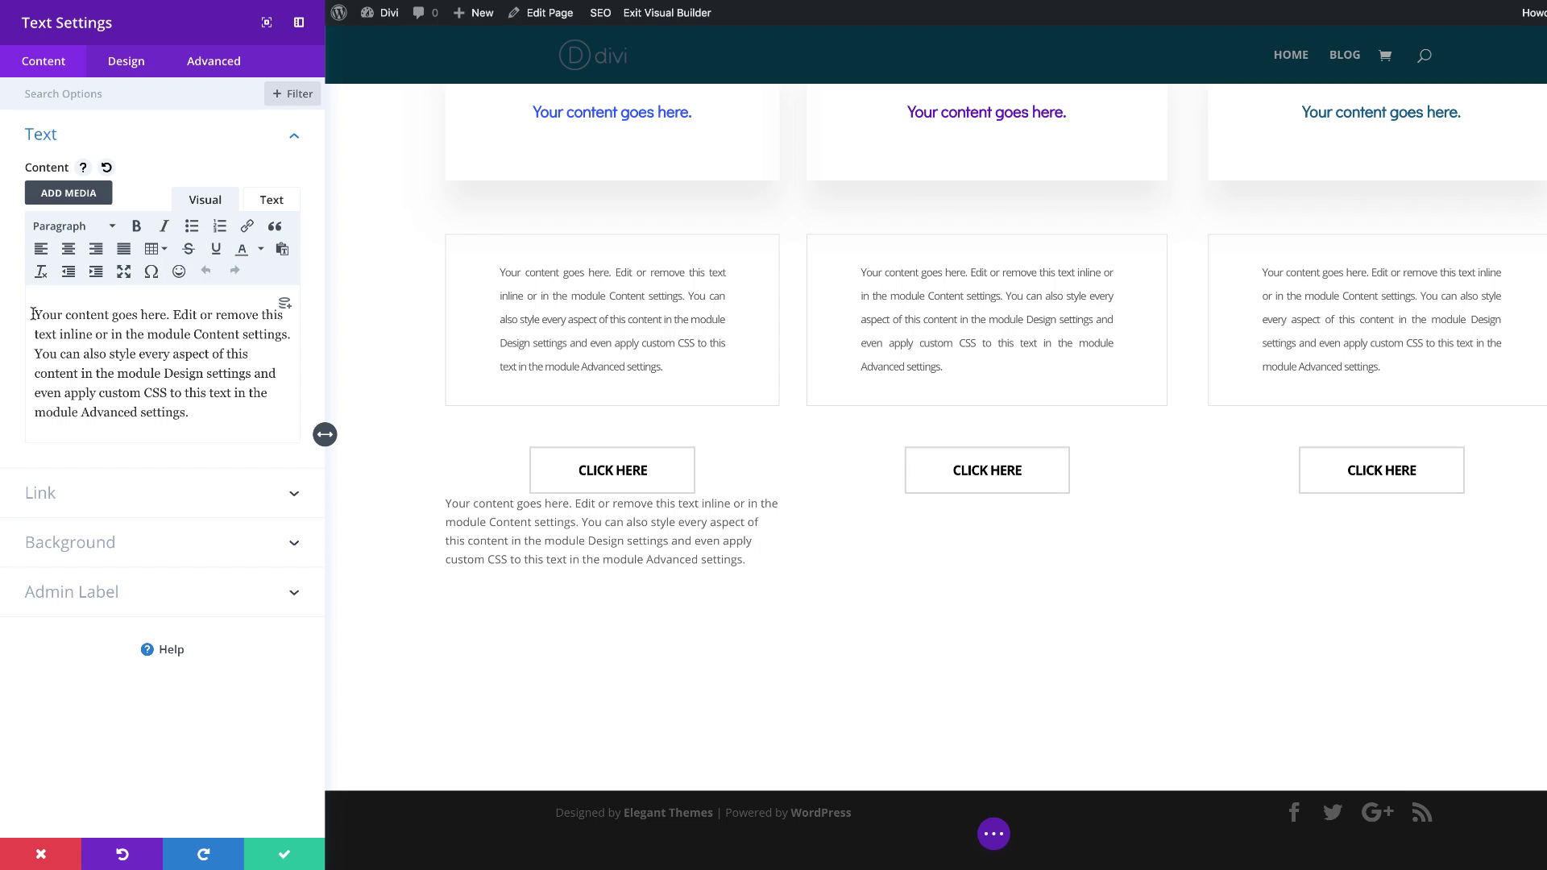
pyautogui.moveTo(32, 314); pyautogui.dragTo(247, 403)
pyautogui.write('Lorem ipsum dolor')
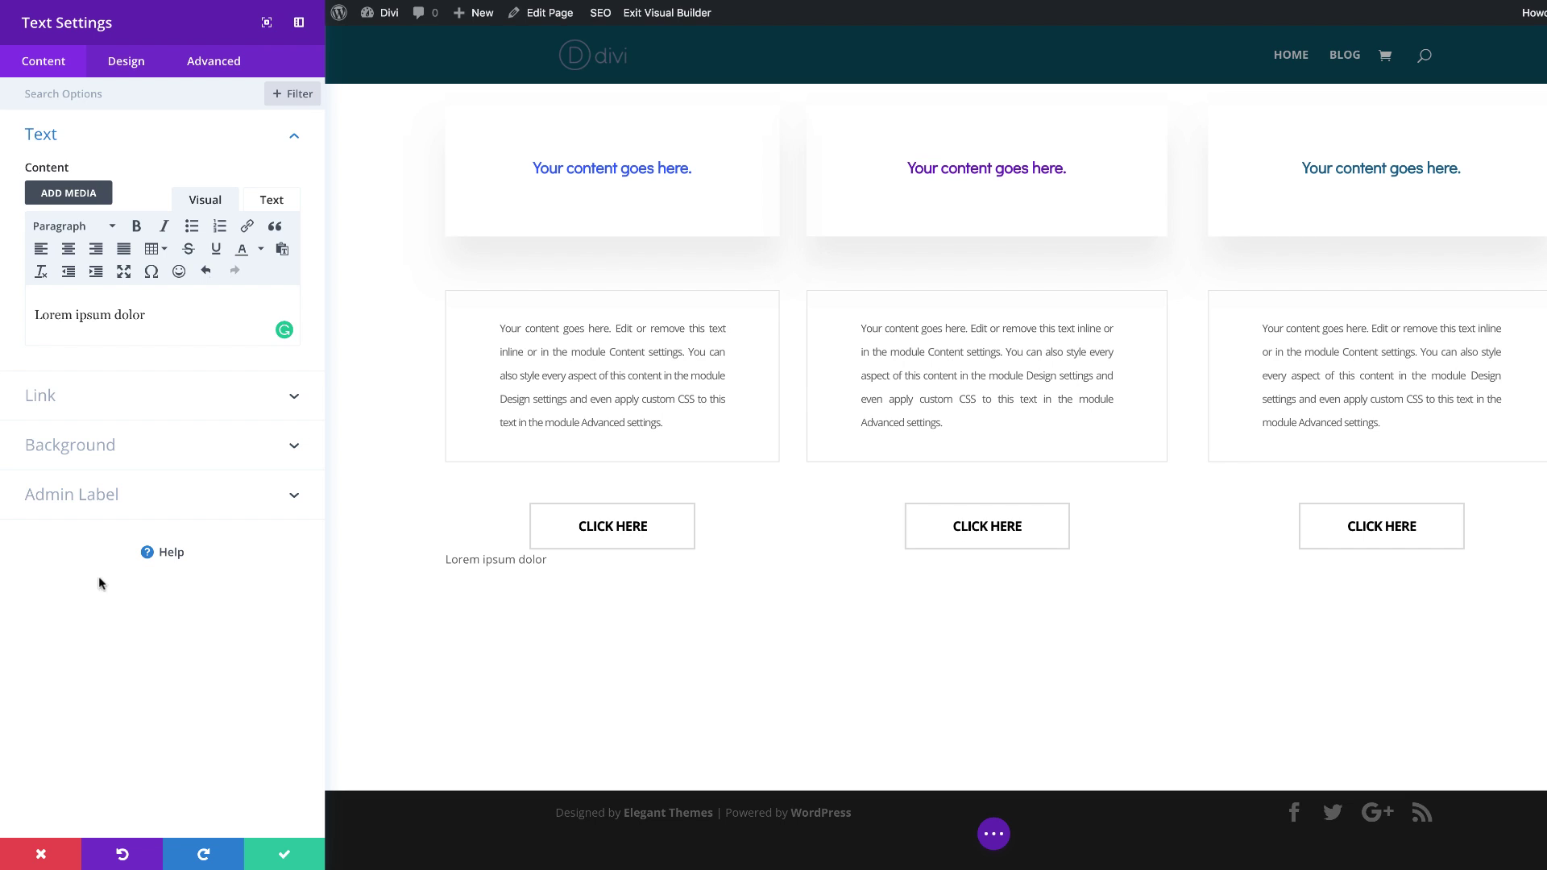
# Give the new text module a background gradient from #6a30ff to #3567ff.
pyautogui.click(91, 448)
pyautogui.click(127, 303)
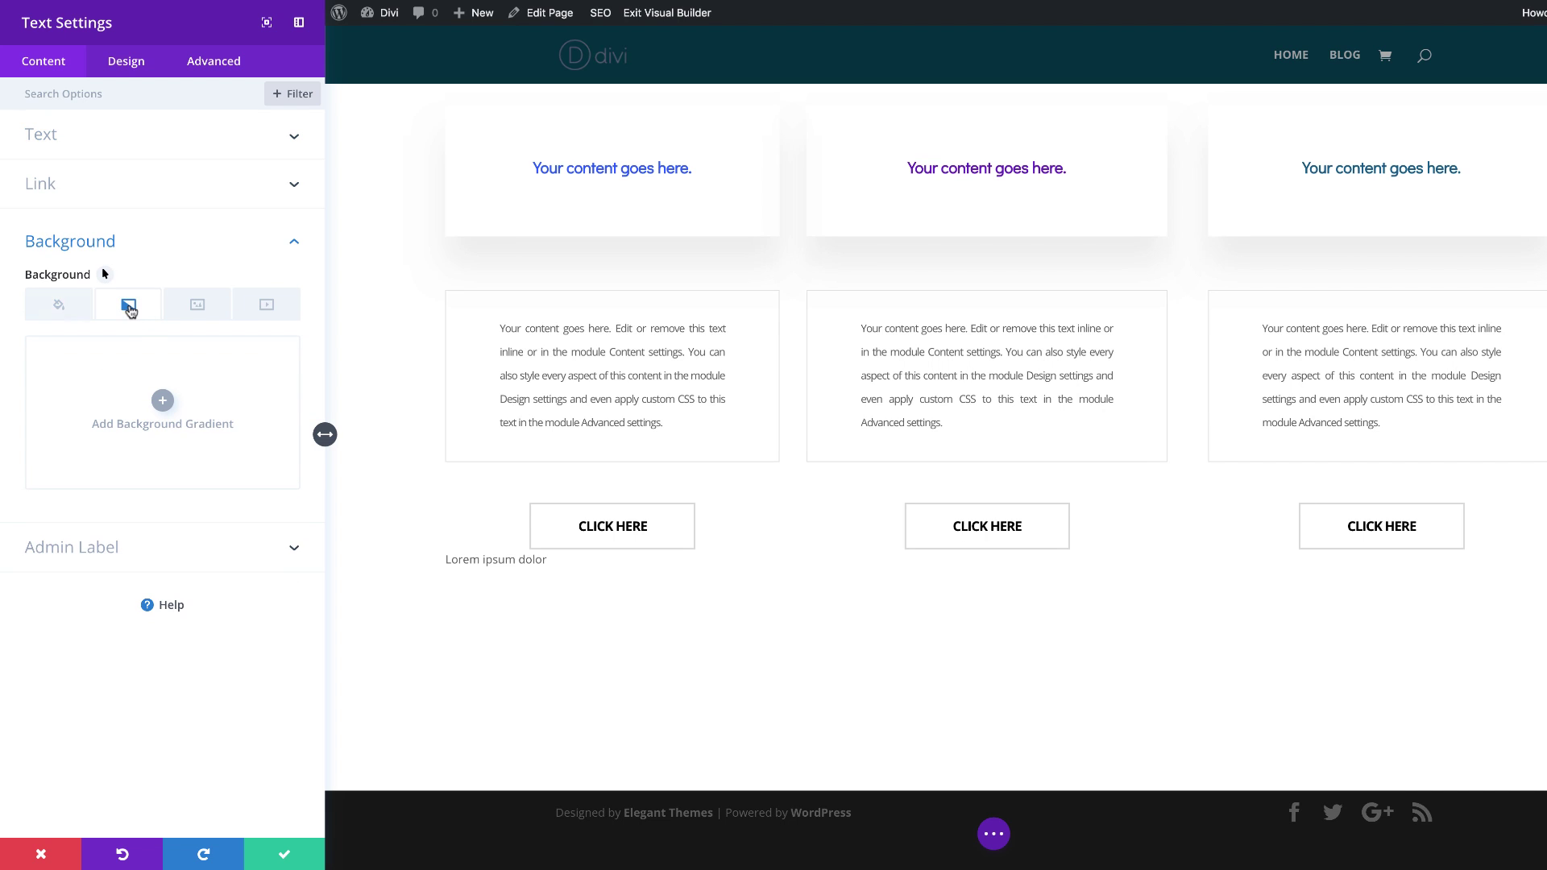
pyautogui.click(164, 401)
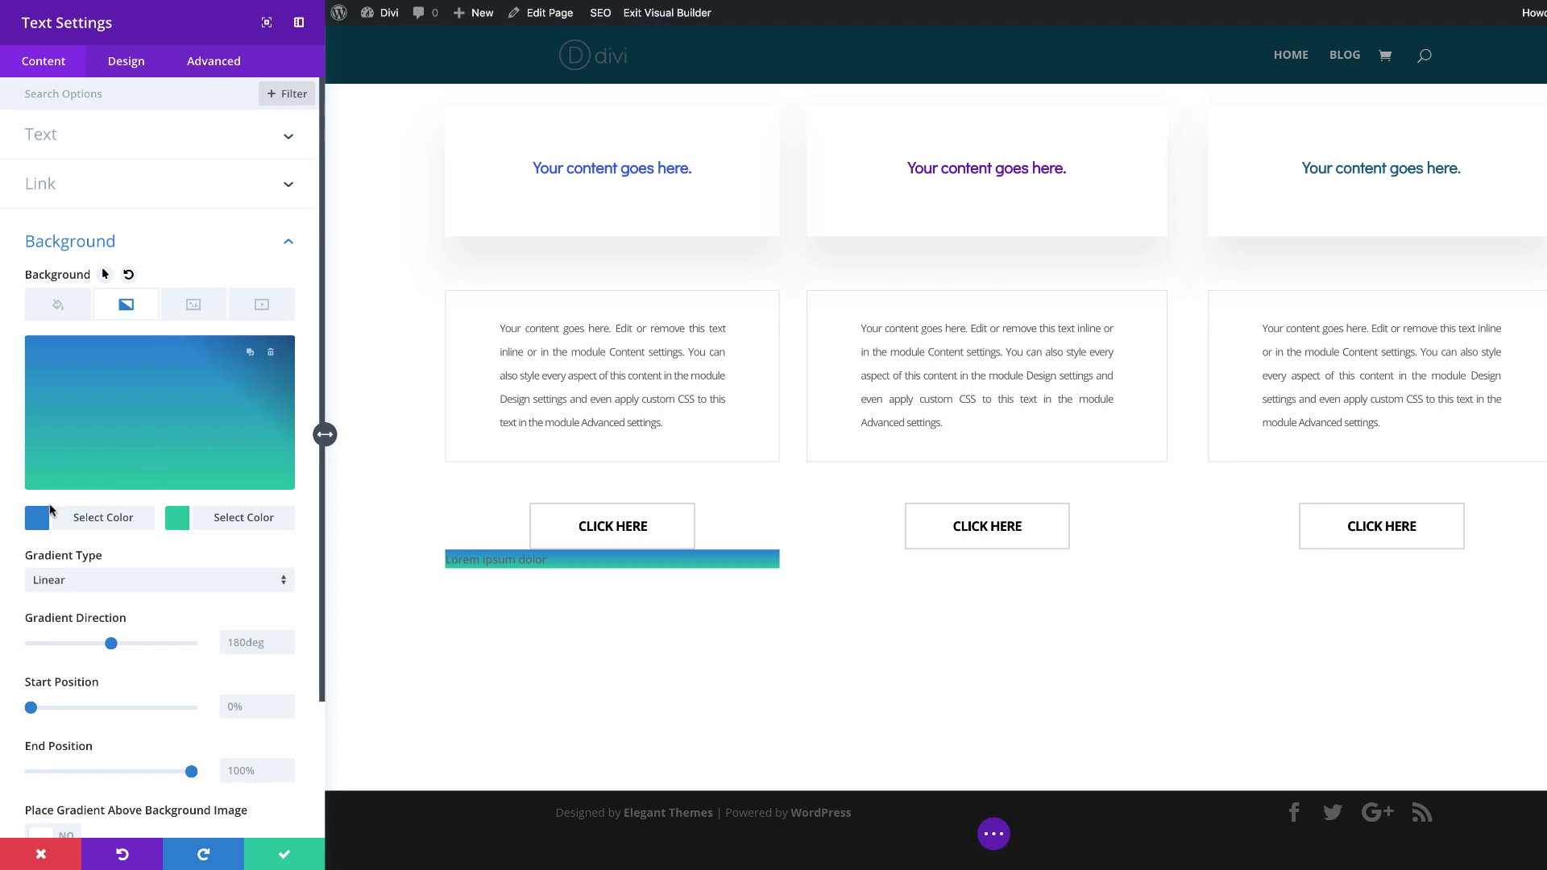
pyautogui.click(33, 523)
pyautogui.moveTo(47, 355); pyautogui.dragTo(86, 355)
pyautogui.hotkey('ctrl', 'v')
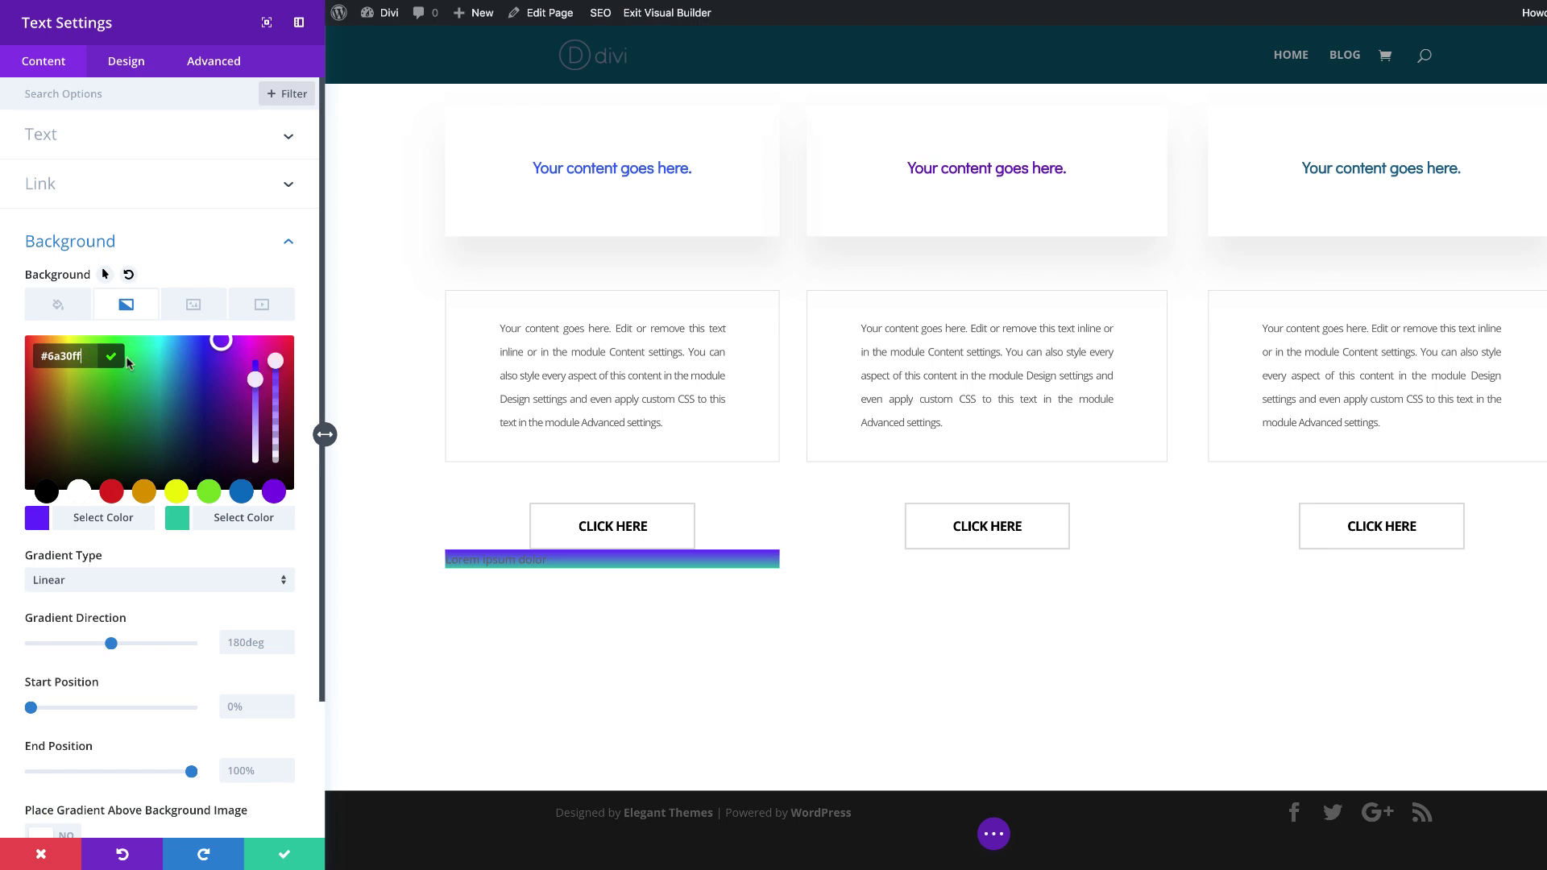
pyautogui.click(178, 523)
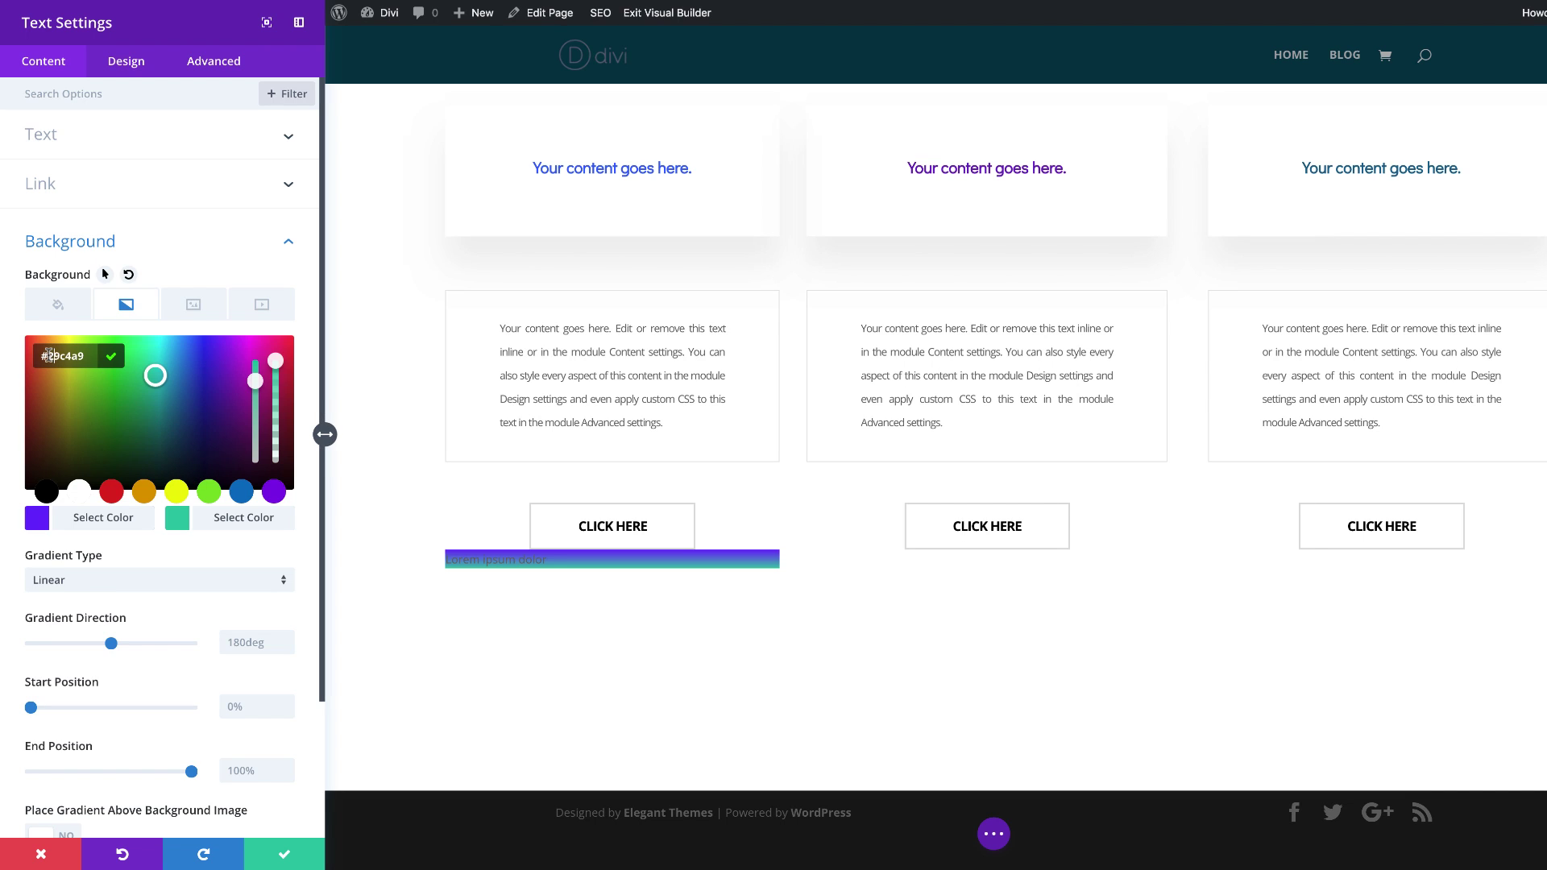
pyautogui.hotkey('ctrl', 'a')
pyautogui.write('#3567ff')
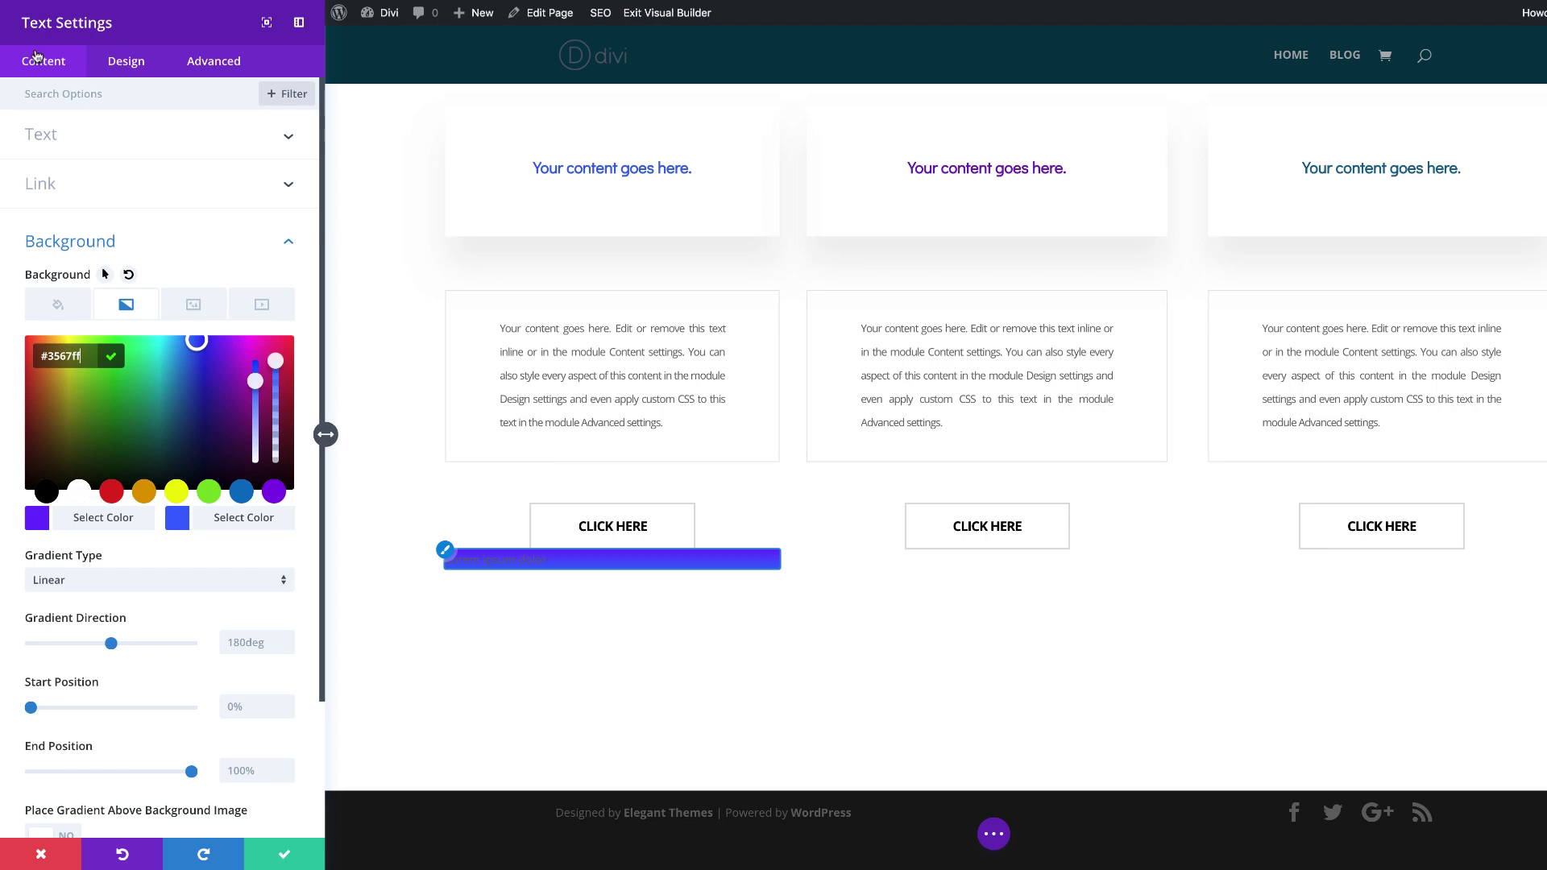
# Style the new module's text in white Didact Gothic with a text size of 2vw.
pyautogui.click(123, 64)
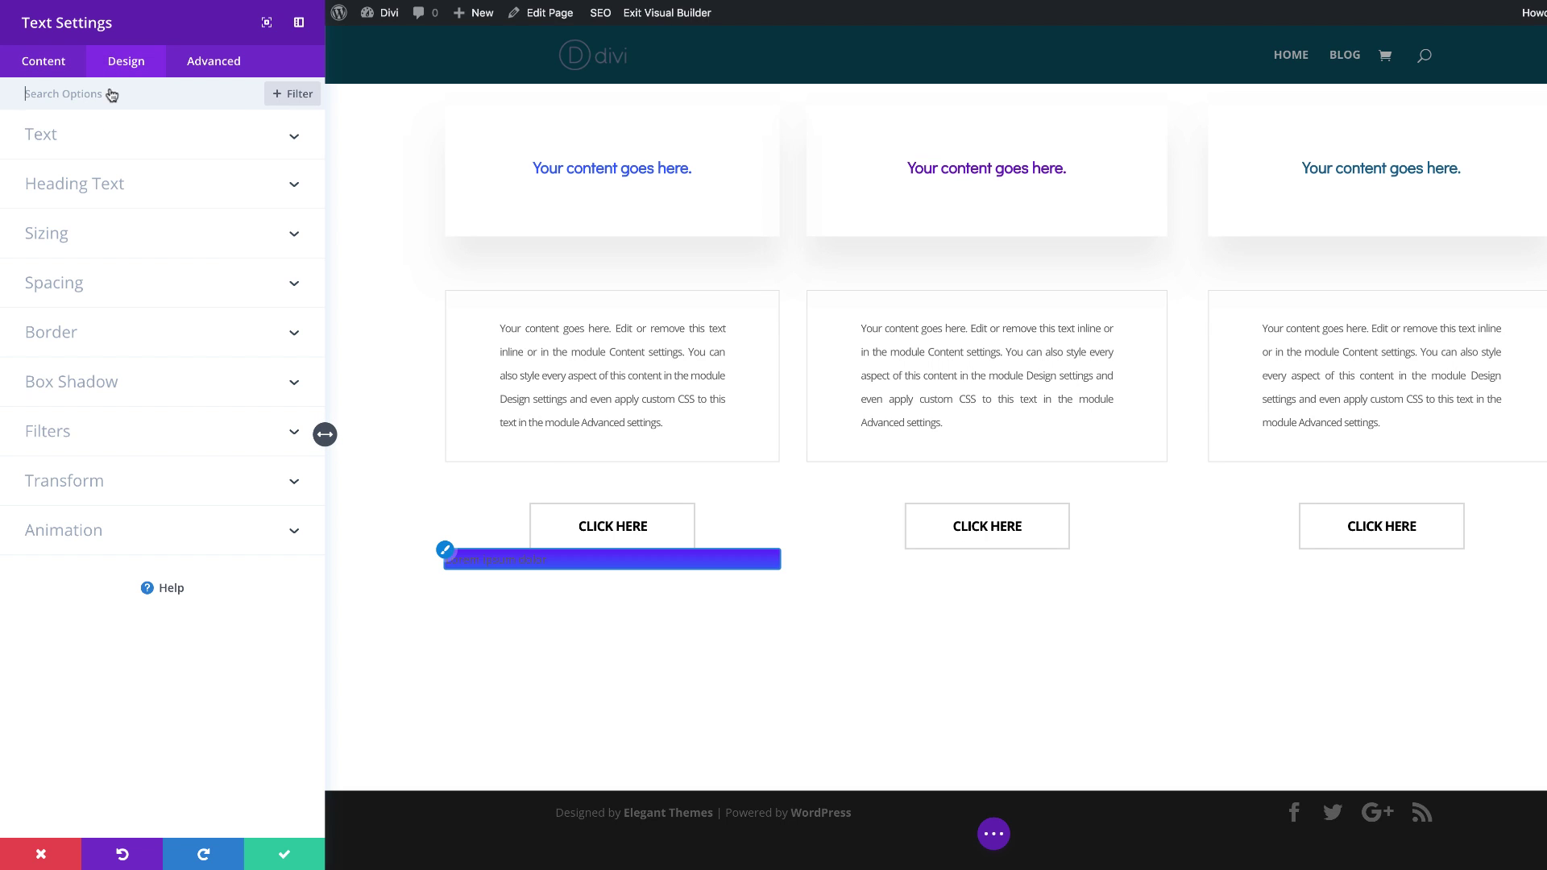
pyautogui.click(68, 143)
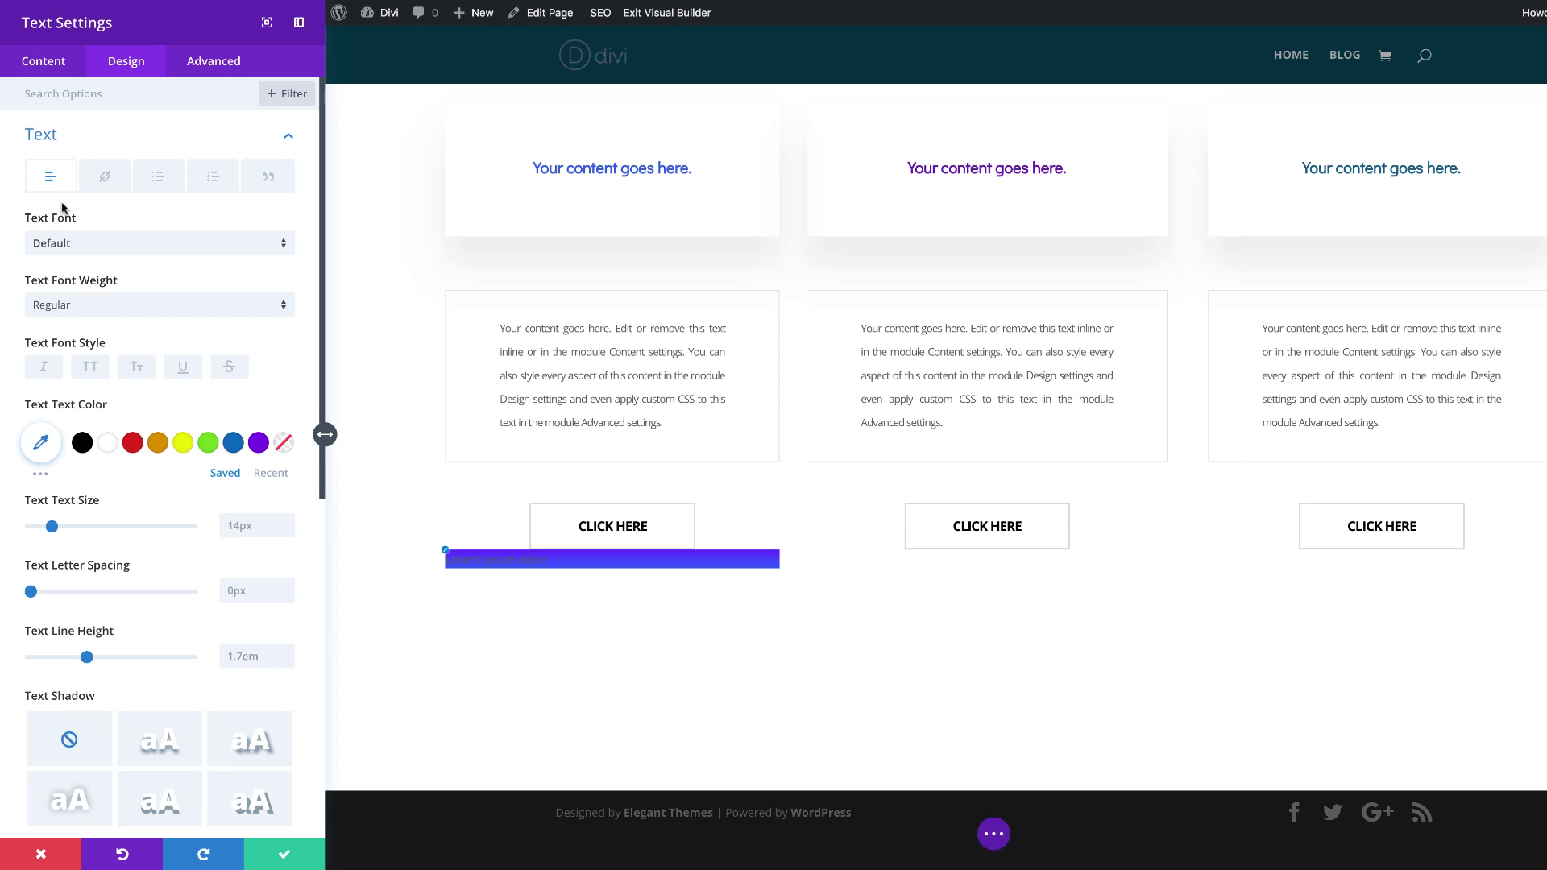
pyautogui.click(78, 244)
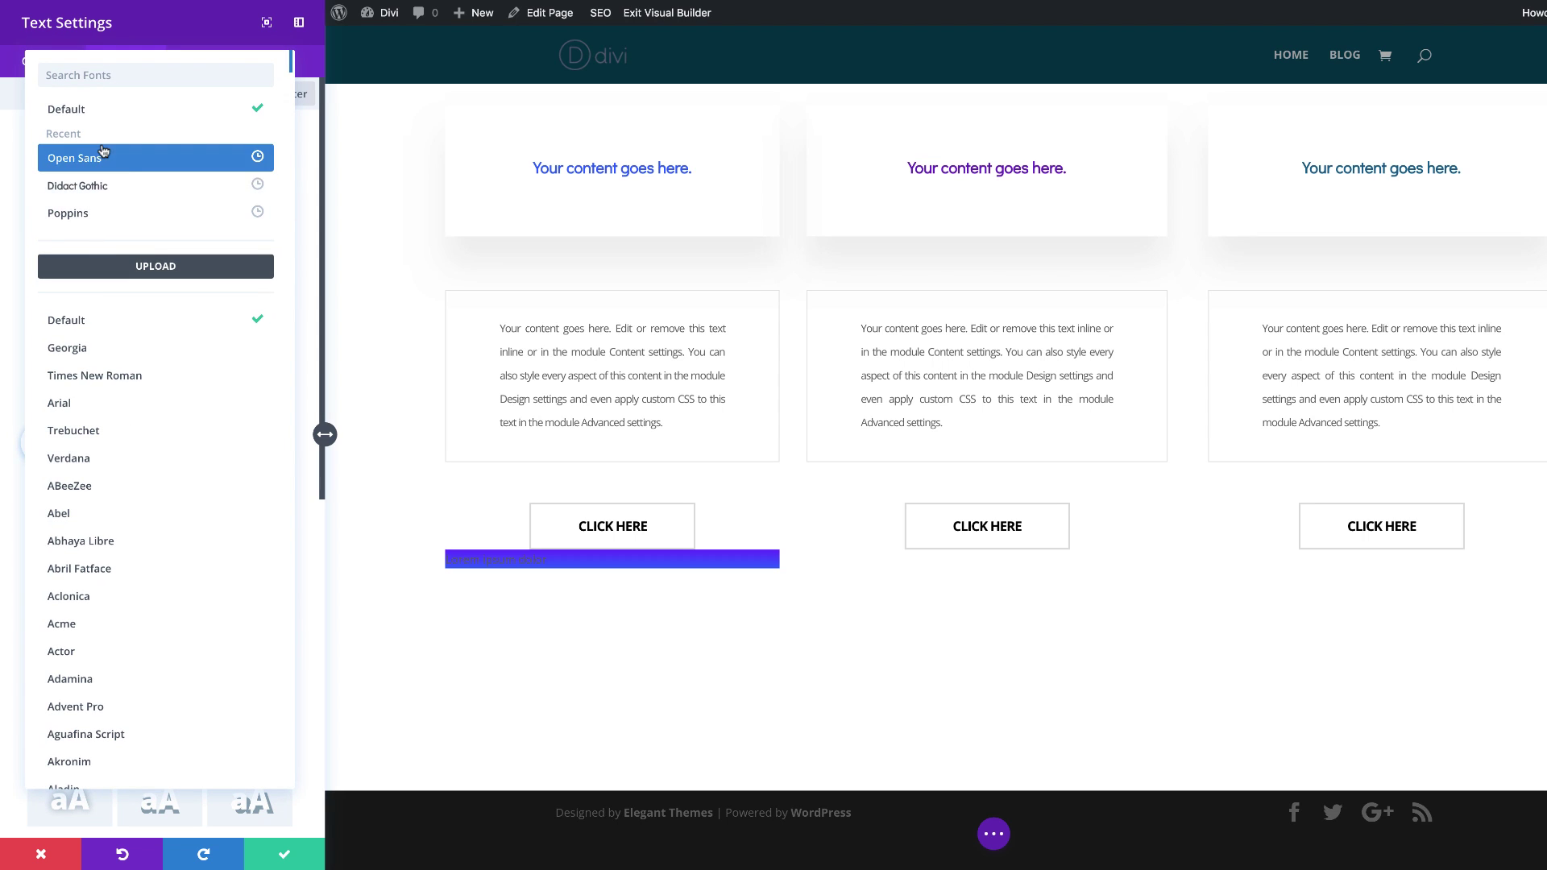
pyautogui.click(116, 188)
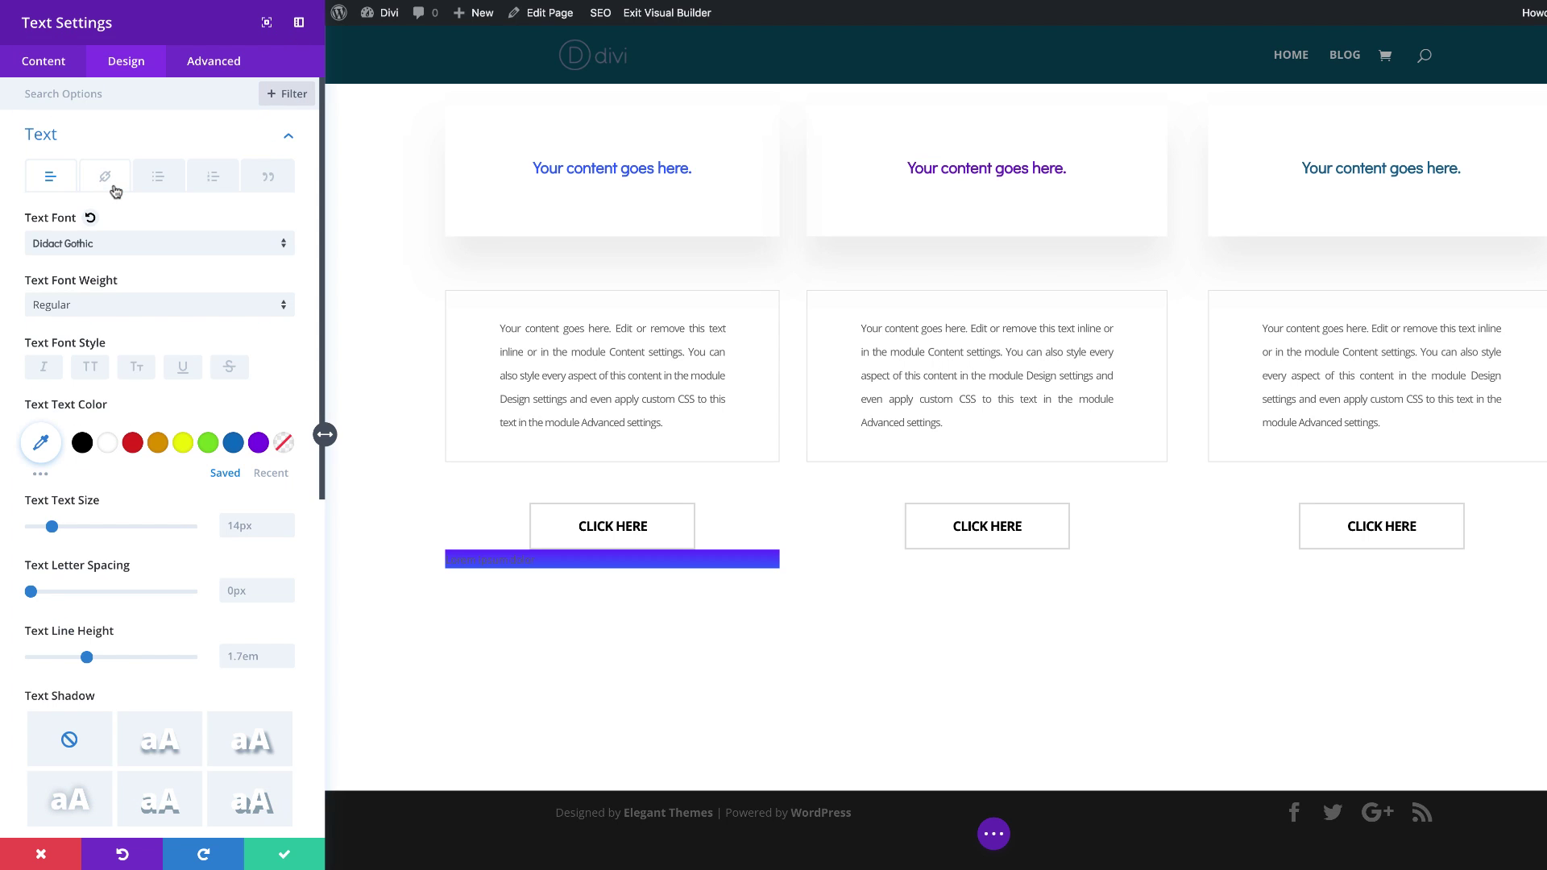
pyautogui.click(111, 449)
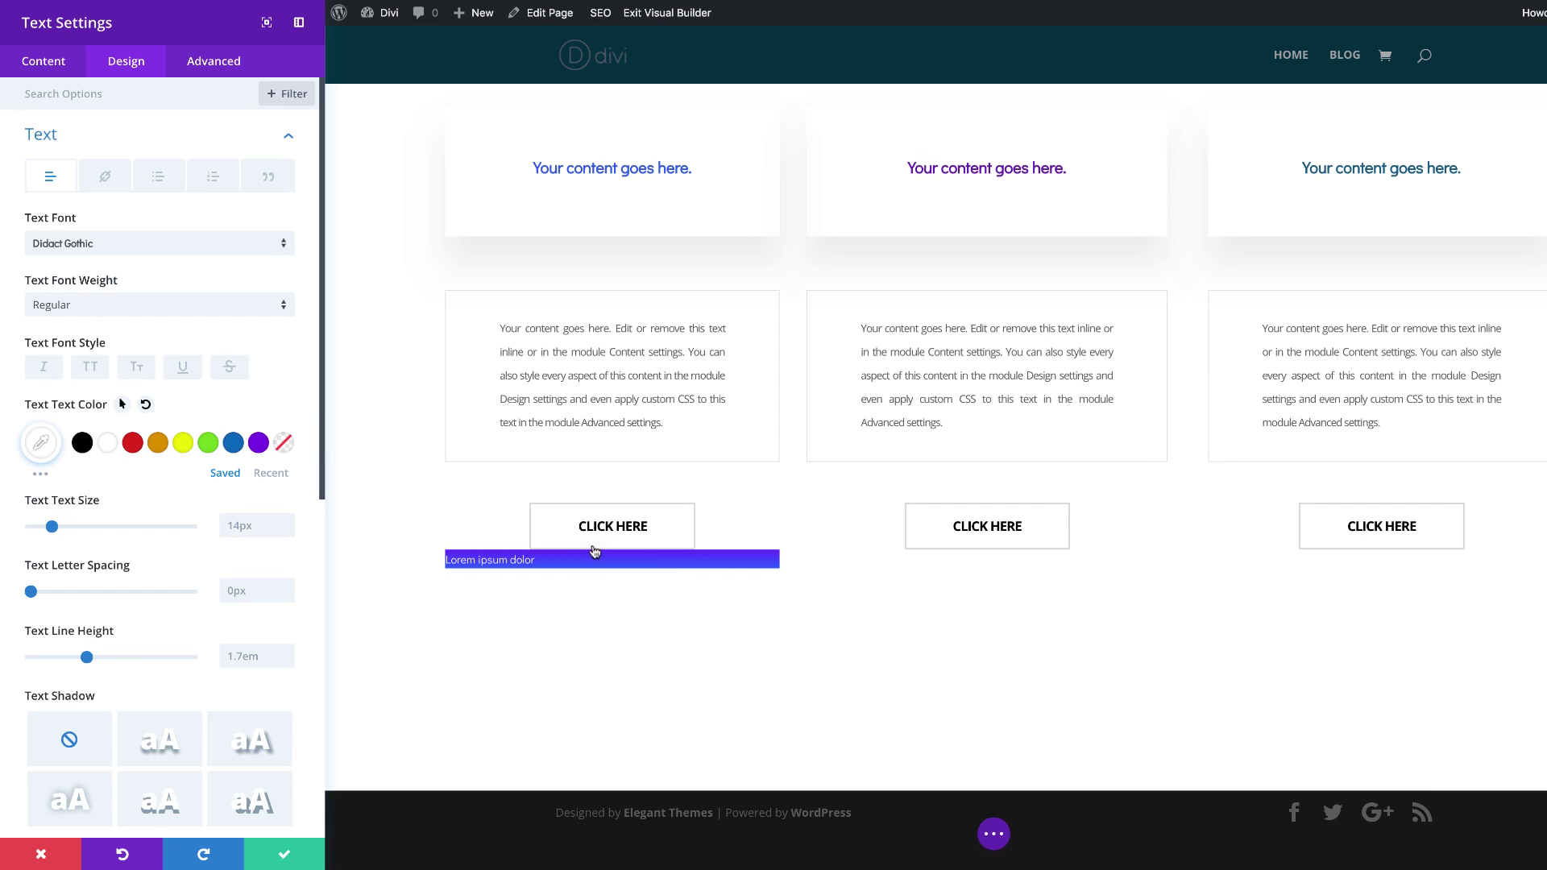
pyautogui.click(284, 533)
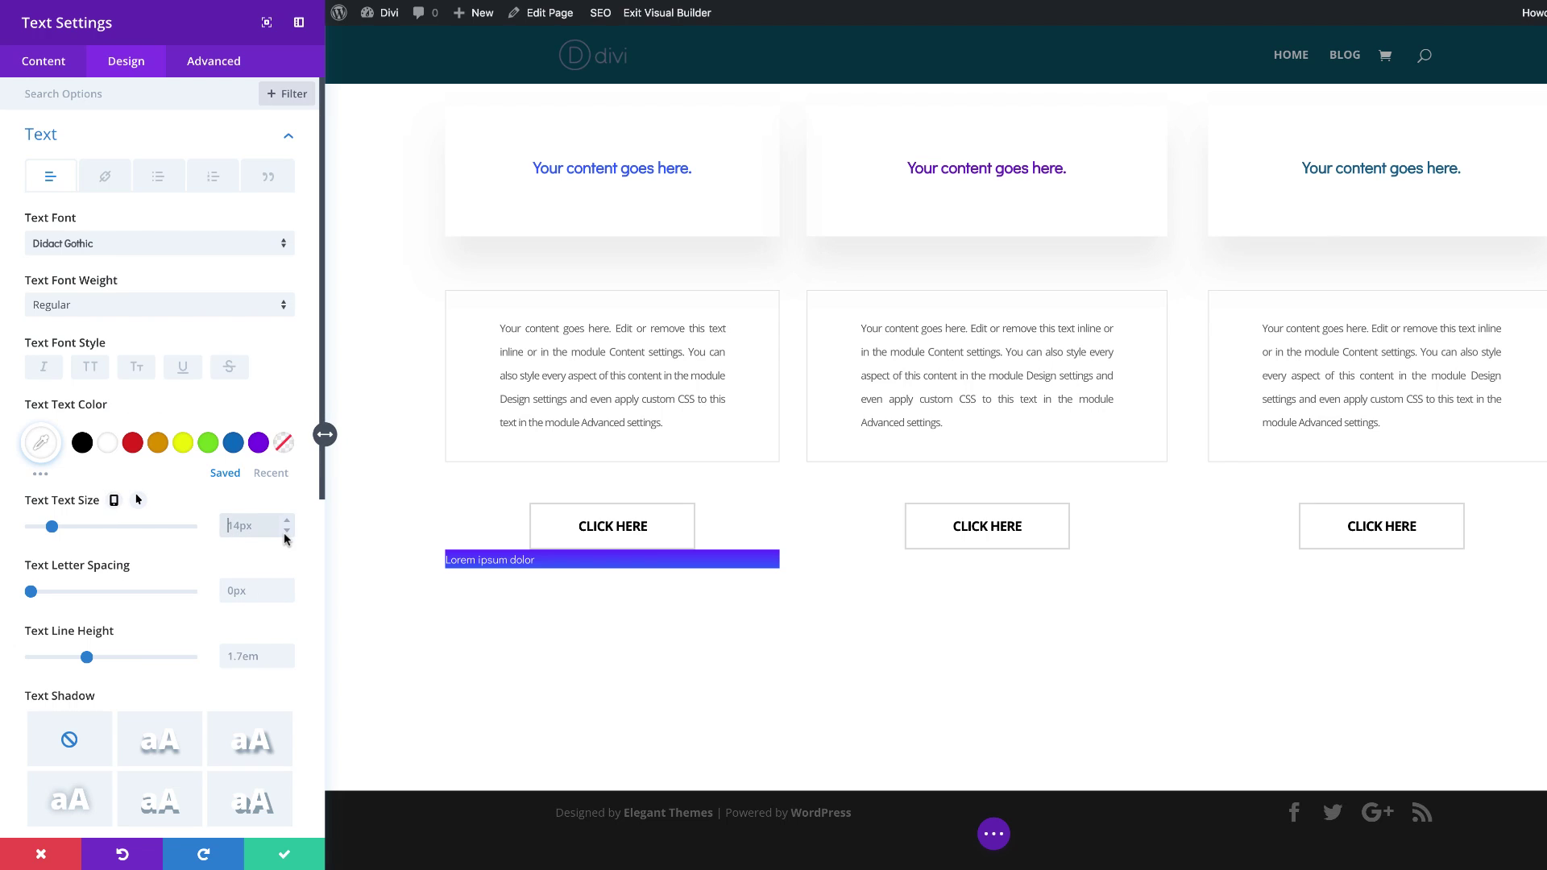
pyautogui.write('2vw')
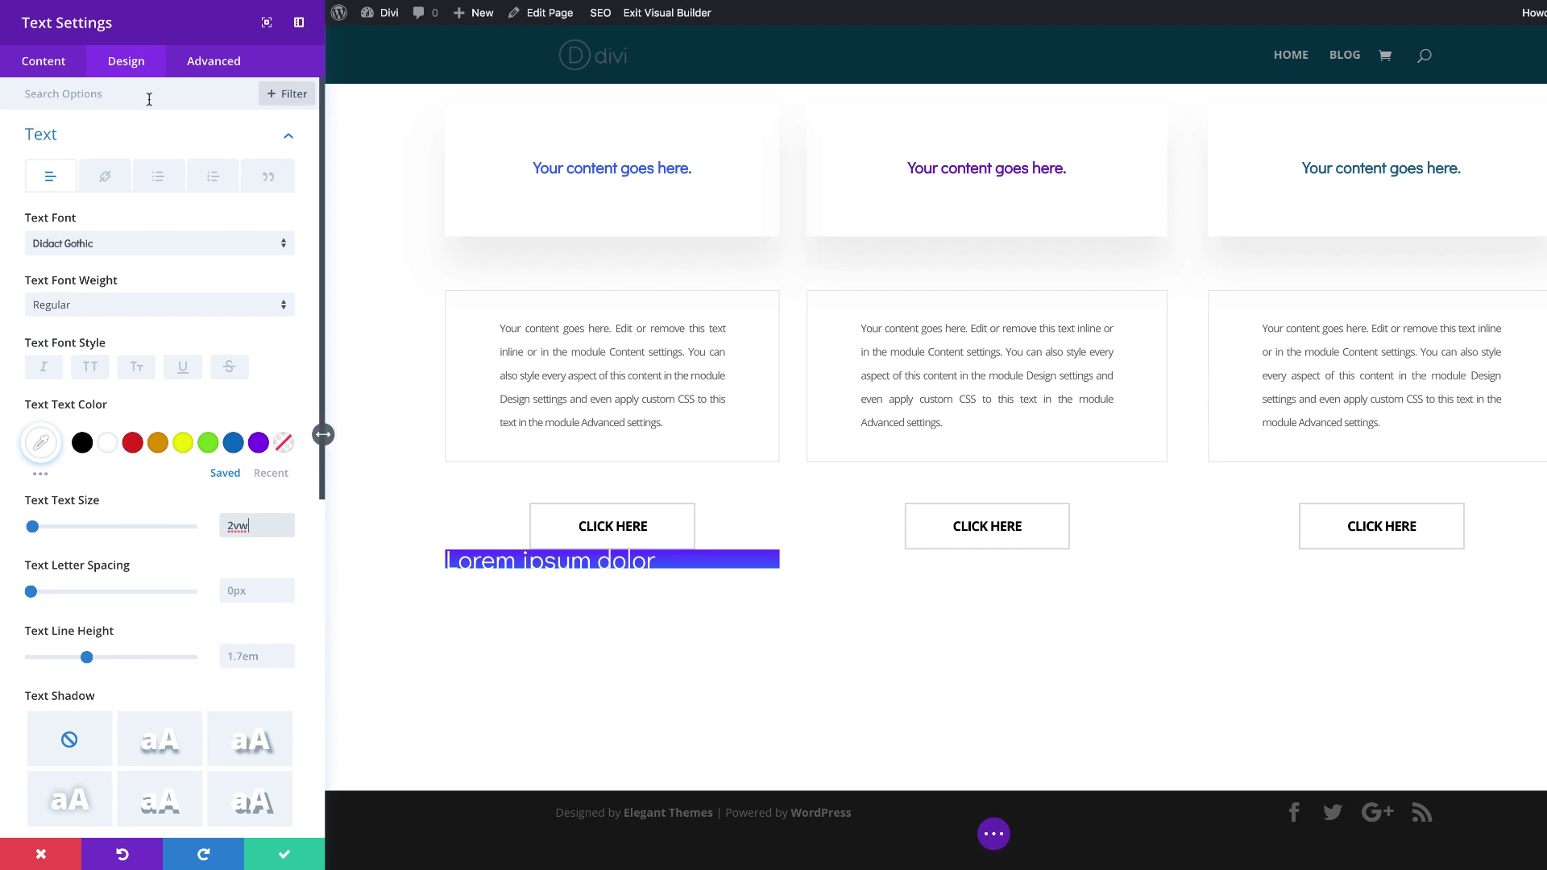
# Center the new module's text and set its top margin to -38vw with top and bottom padding of 15vw.
pyautogui.scroll(-5, 193, 465)
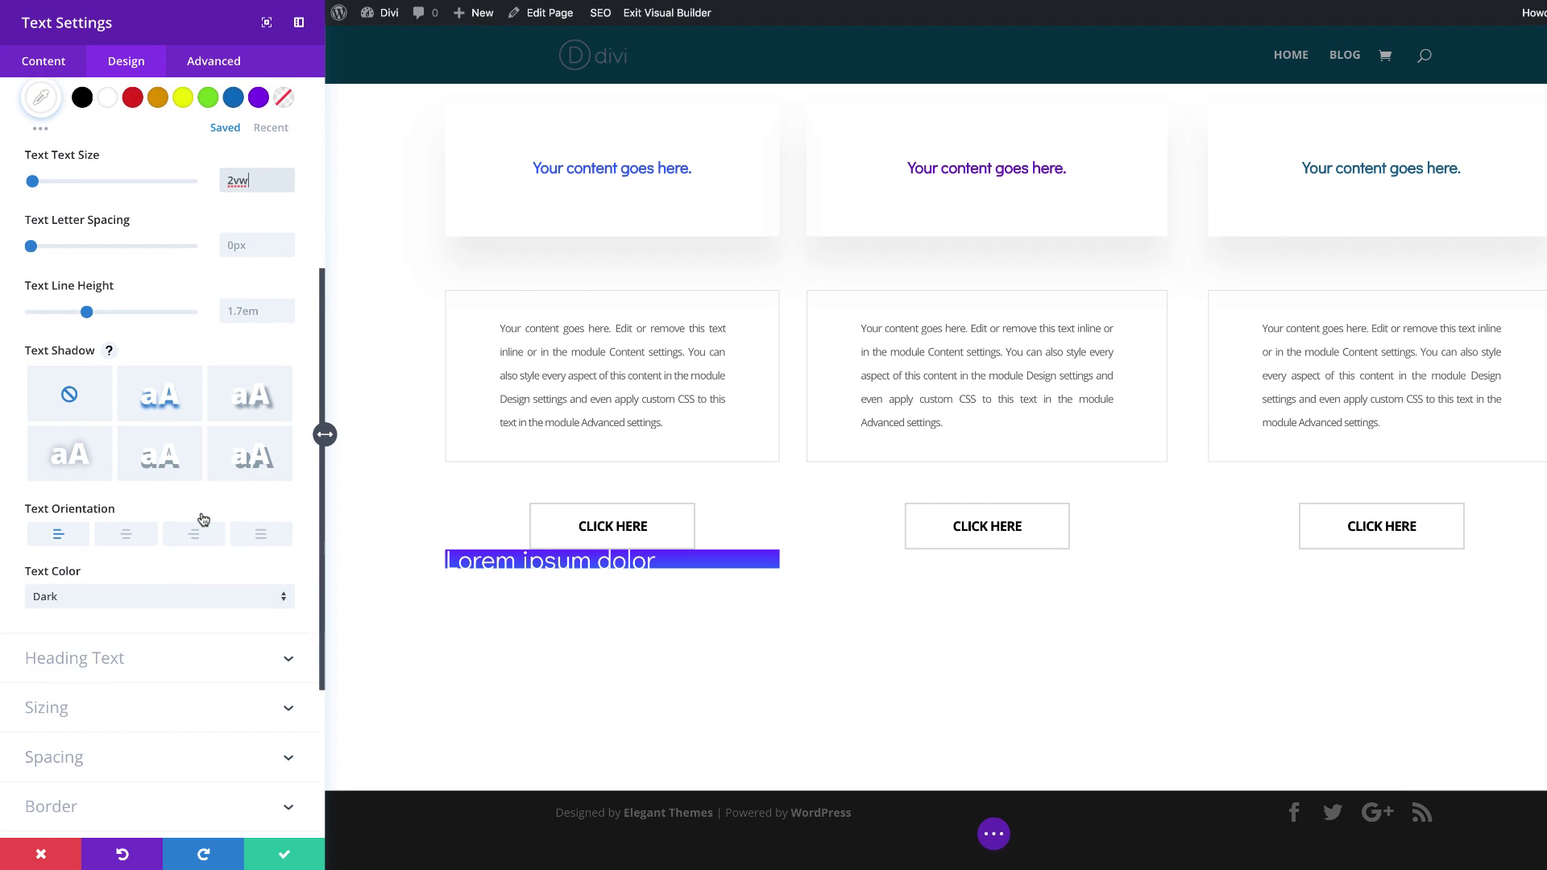
pyautogui.click(126, 481)
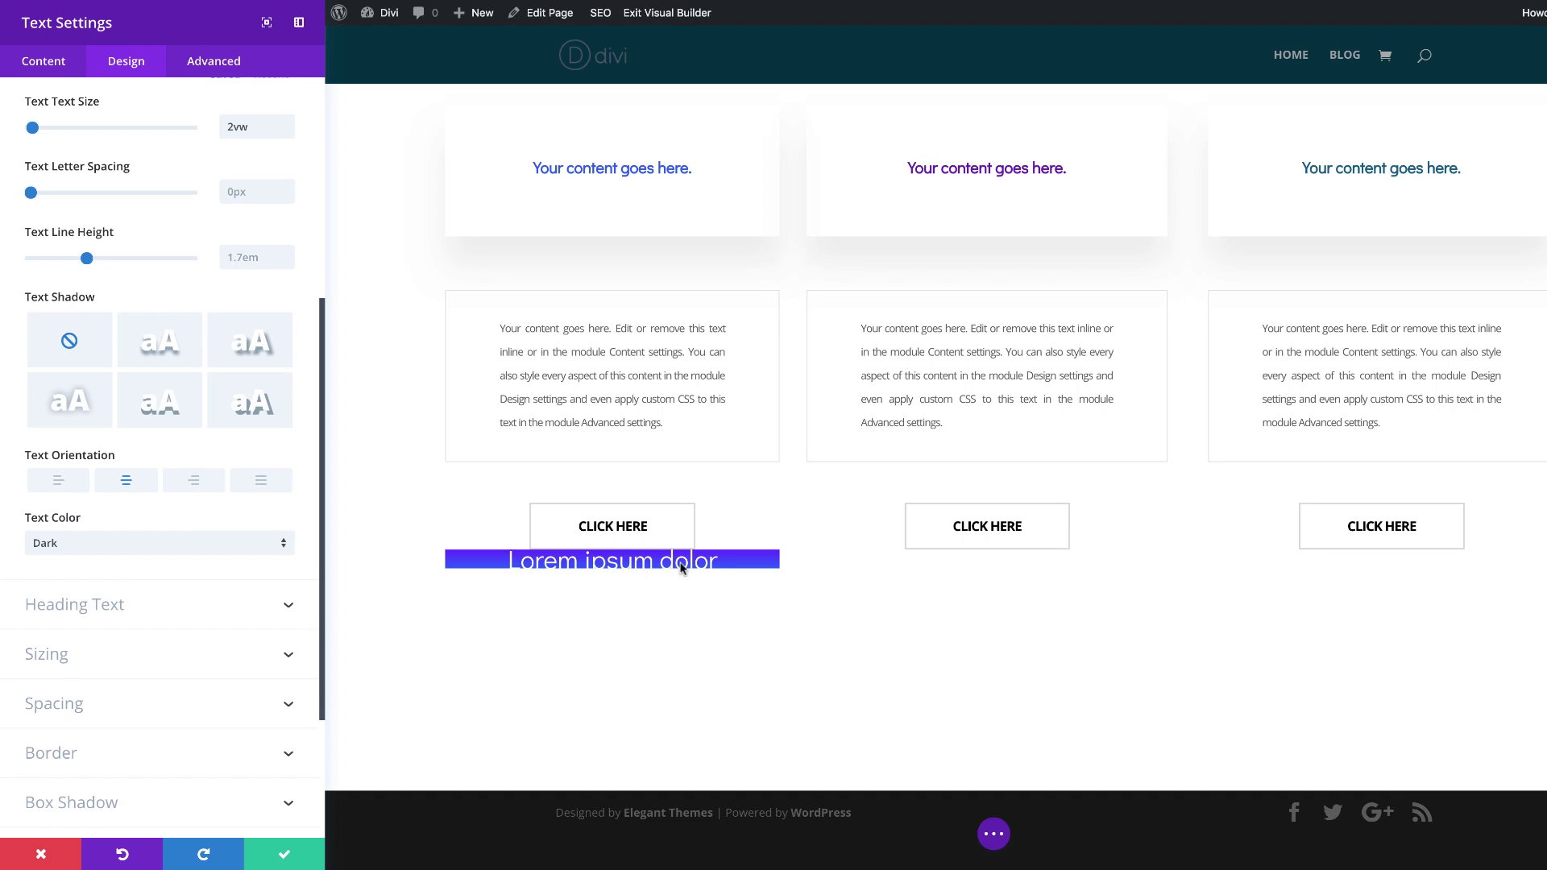
pyautogui.click(70, 706)
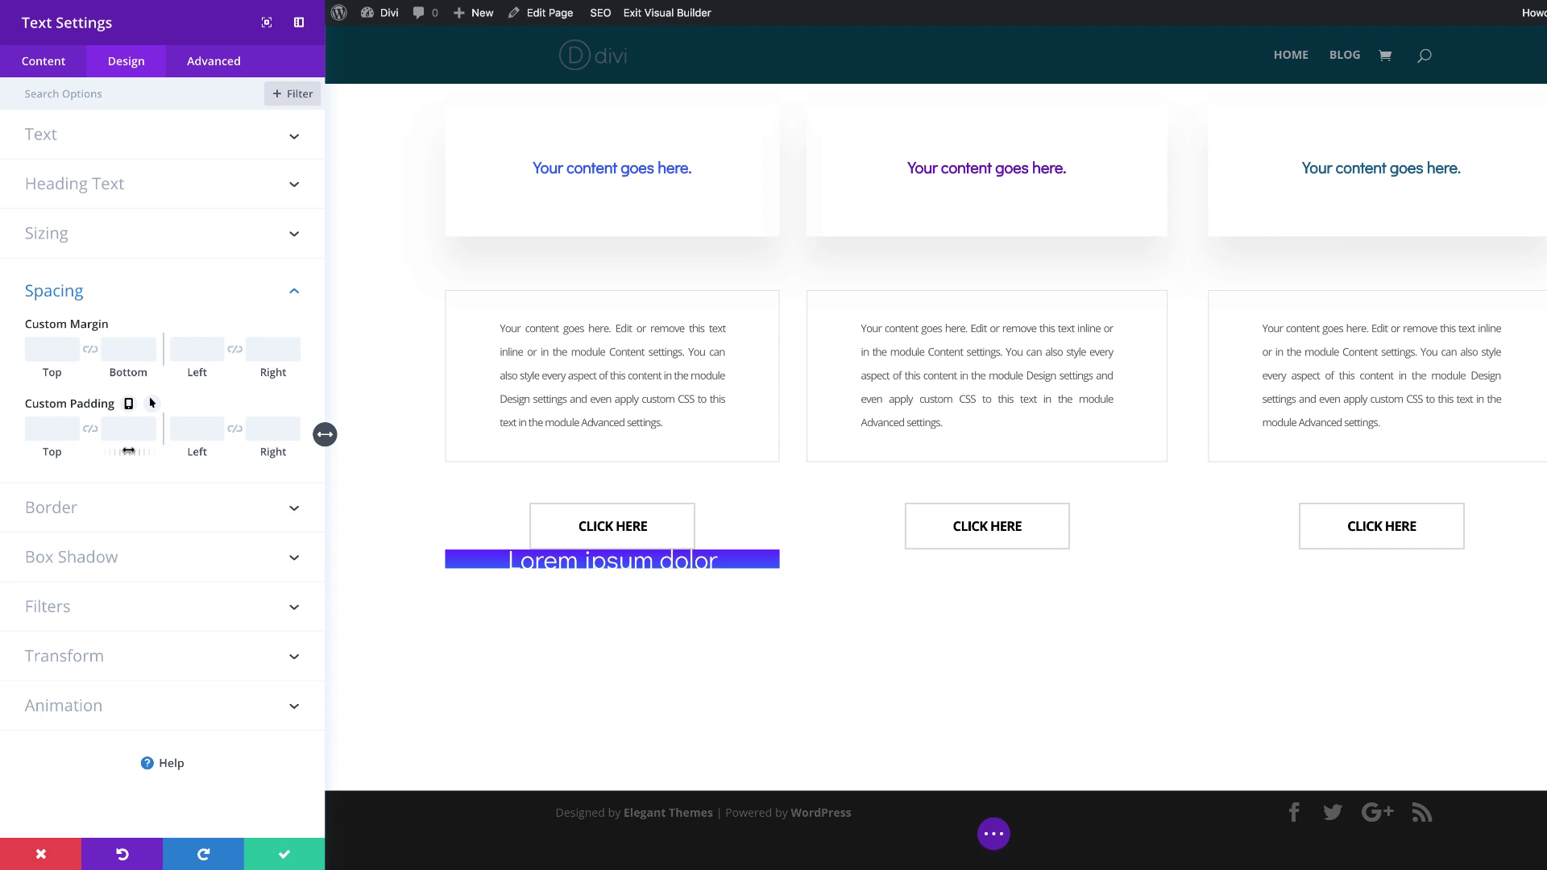
pyautogui.click(53, 349)
pyautogui.write('-38vw')
pyautogui.click(52, 428)
pyautogui.write('15vw')
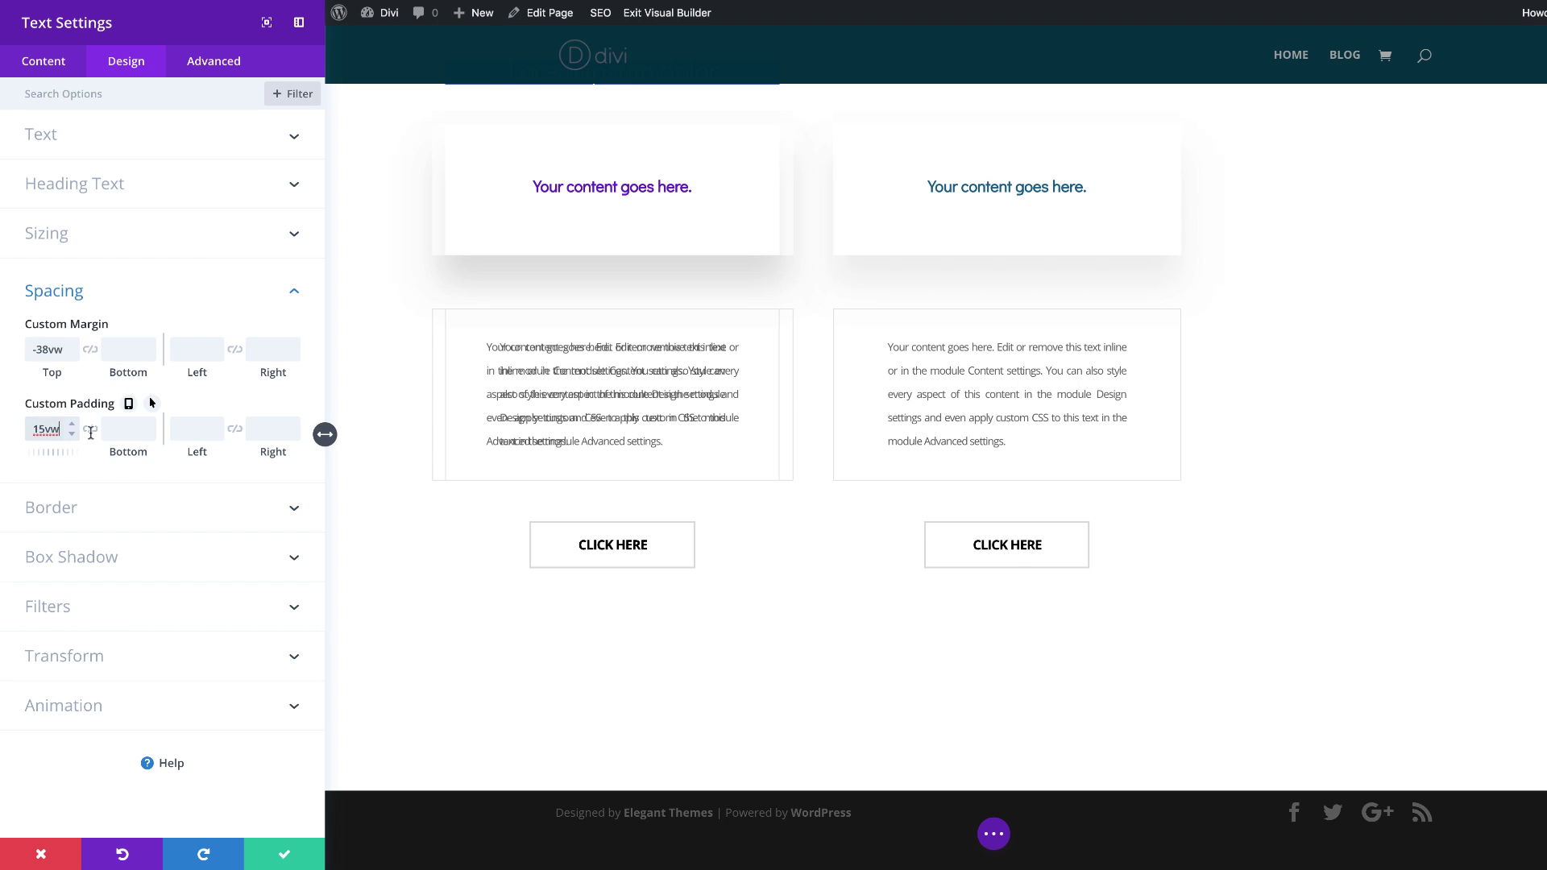
pyautogui.click(90, 430)
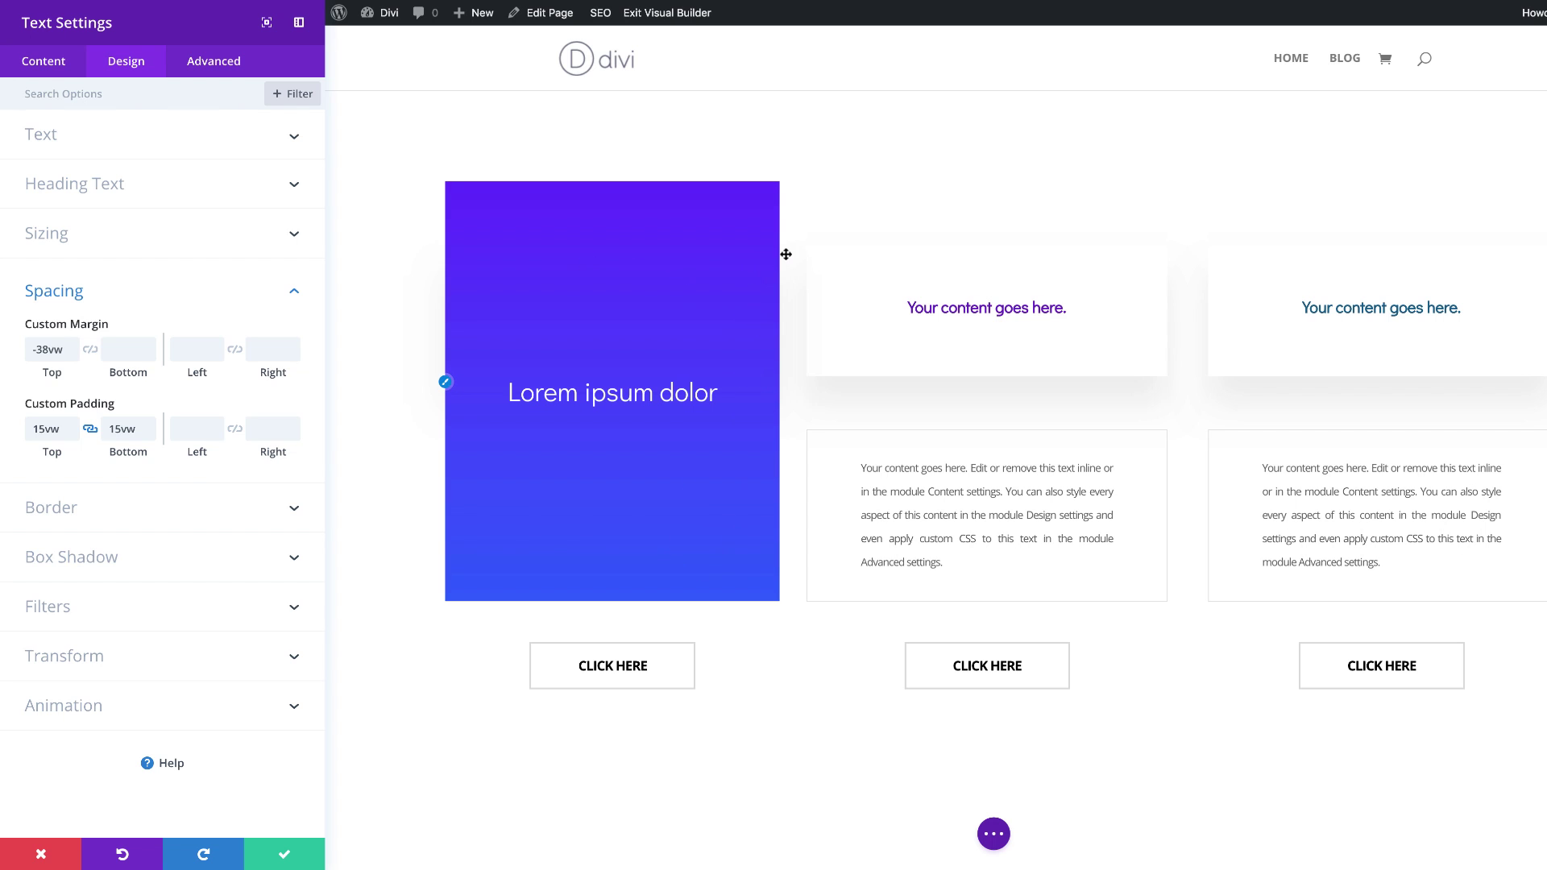
# Round all the module's corners to 10px and add the first box shadow preset with 40px blur and color rgba(0,0,0,0.16).
pyautogui.click(87, 520)
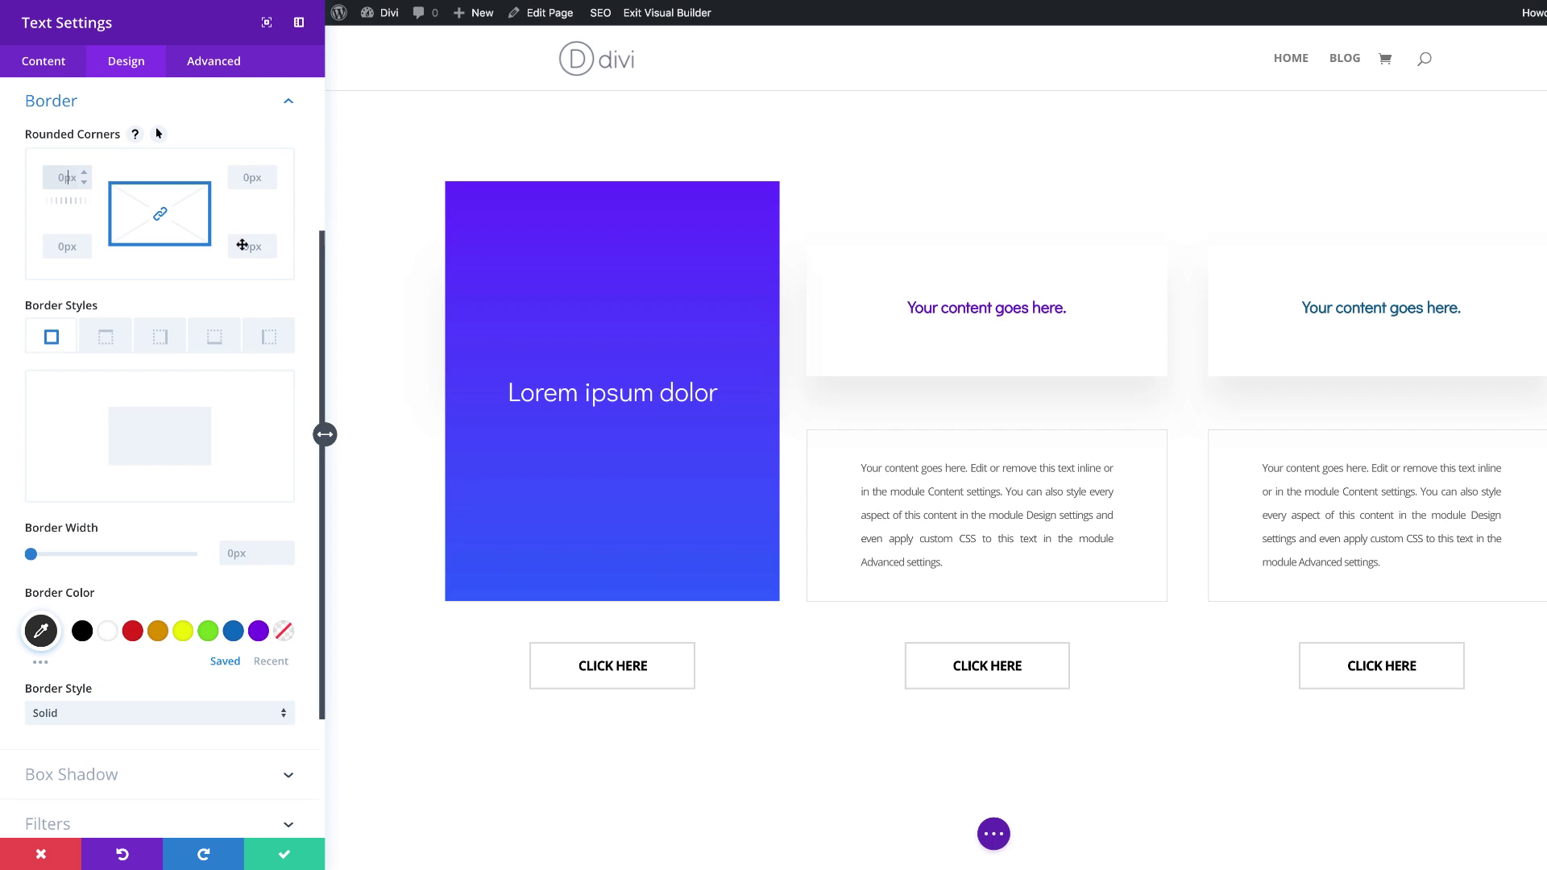
pyautogui.write('10px')
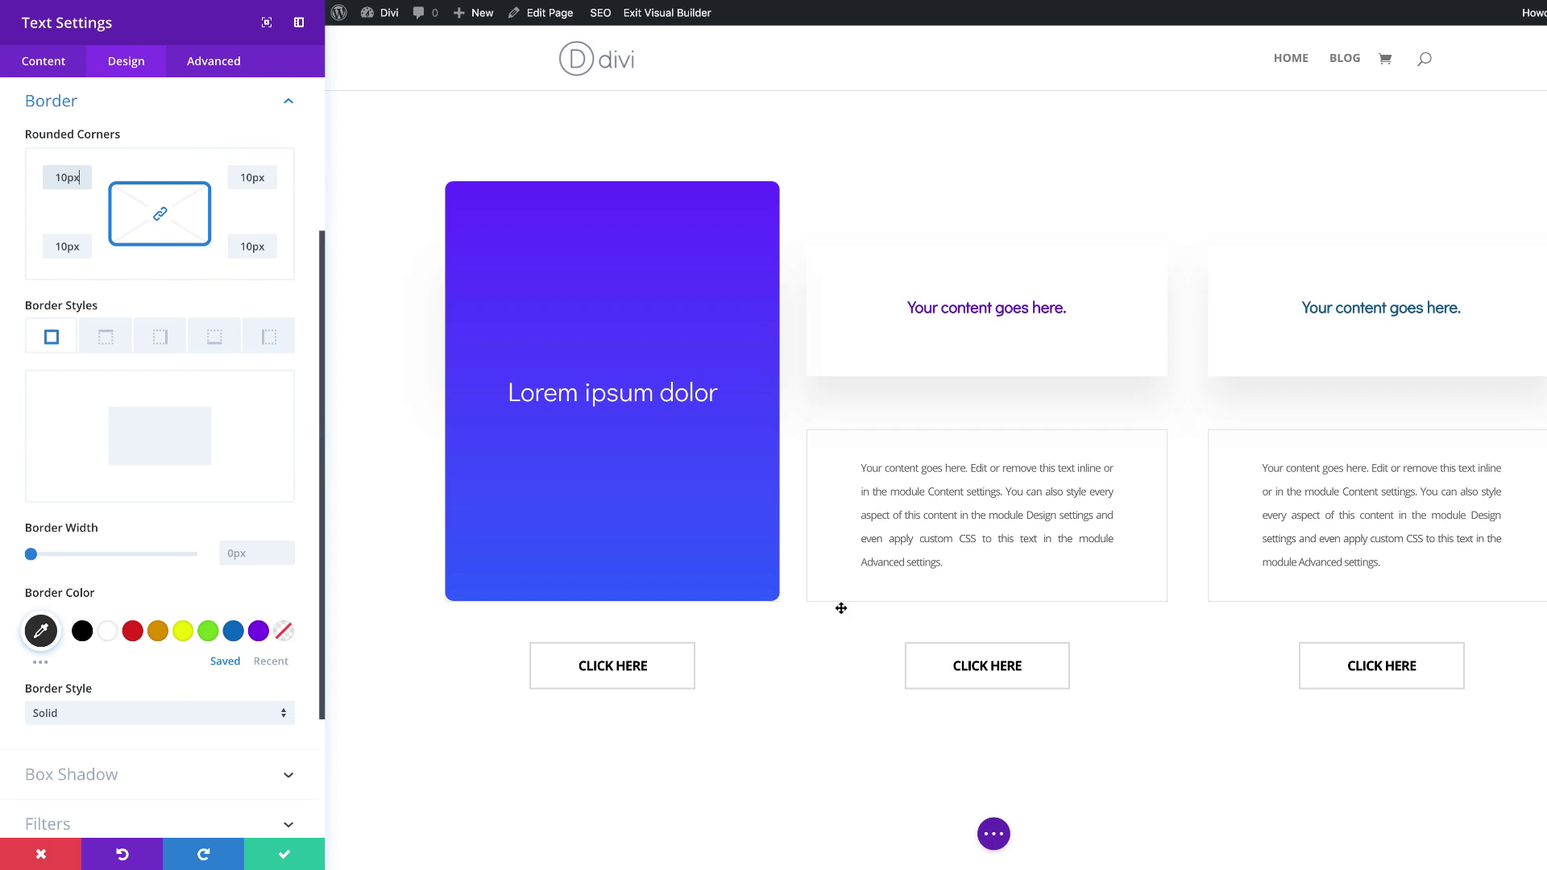
pyautogui.scroll(-3, 177, 716)
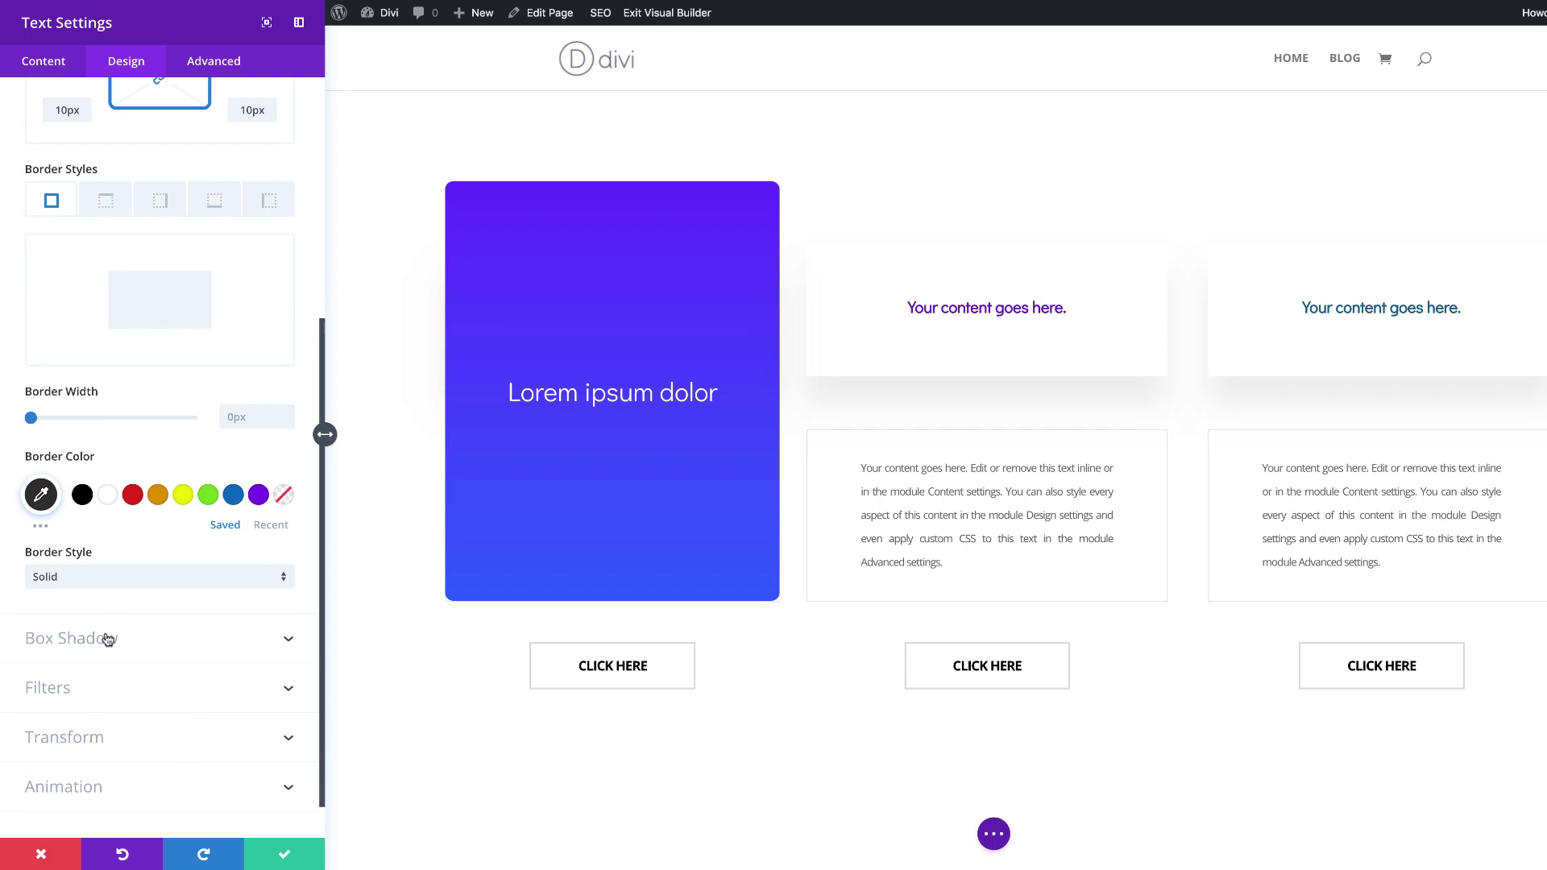
pyautogui.click(108, 639)
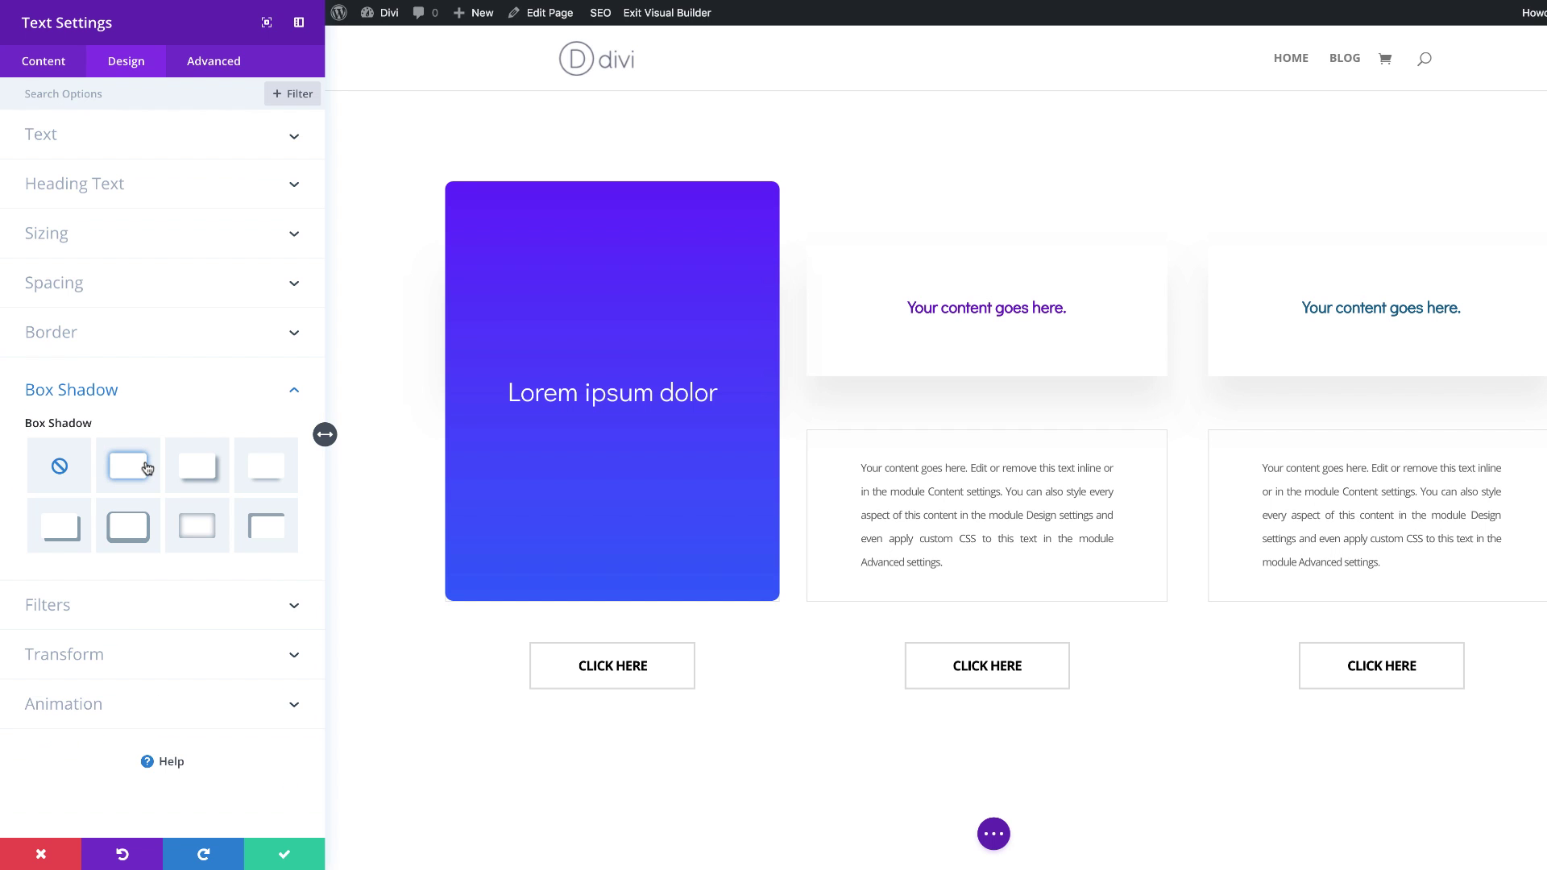
pyautogui.click(147, 468)
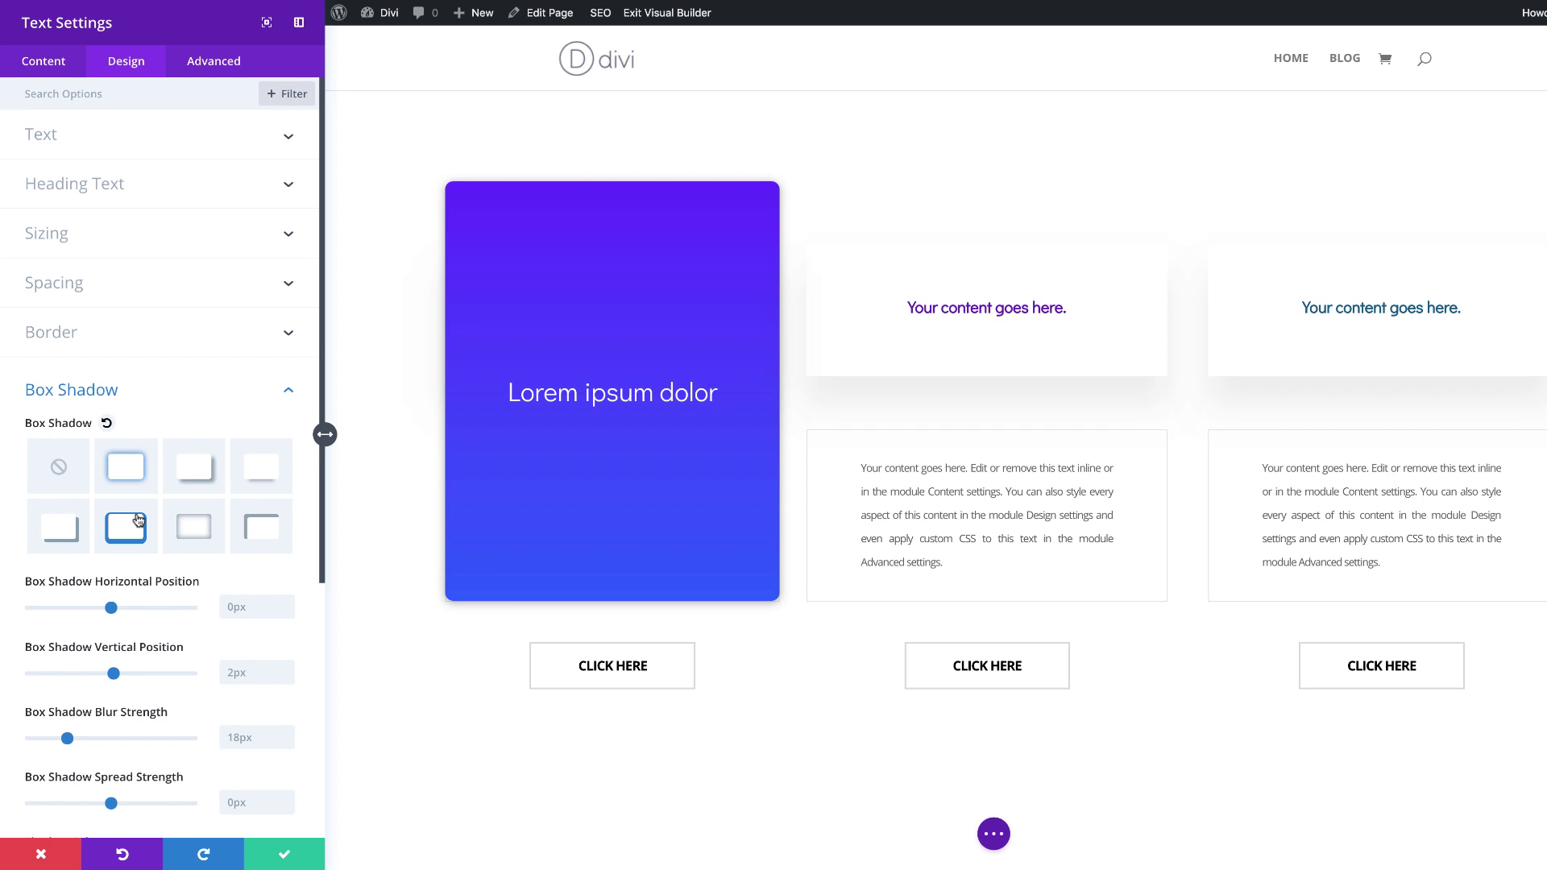
pyautogui.scroll(-5, 177, 557)
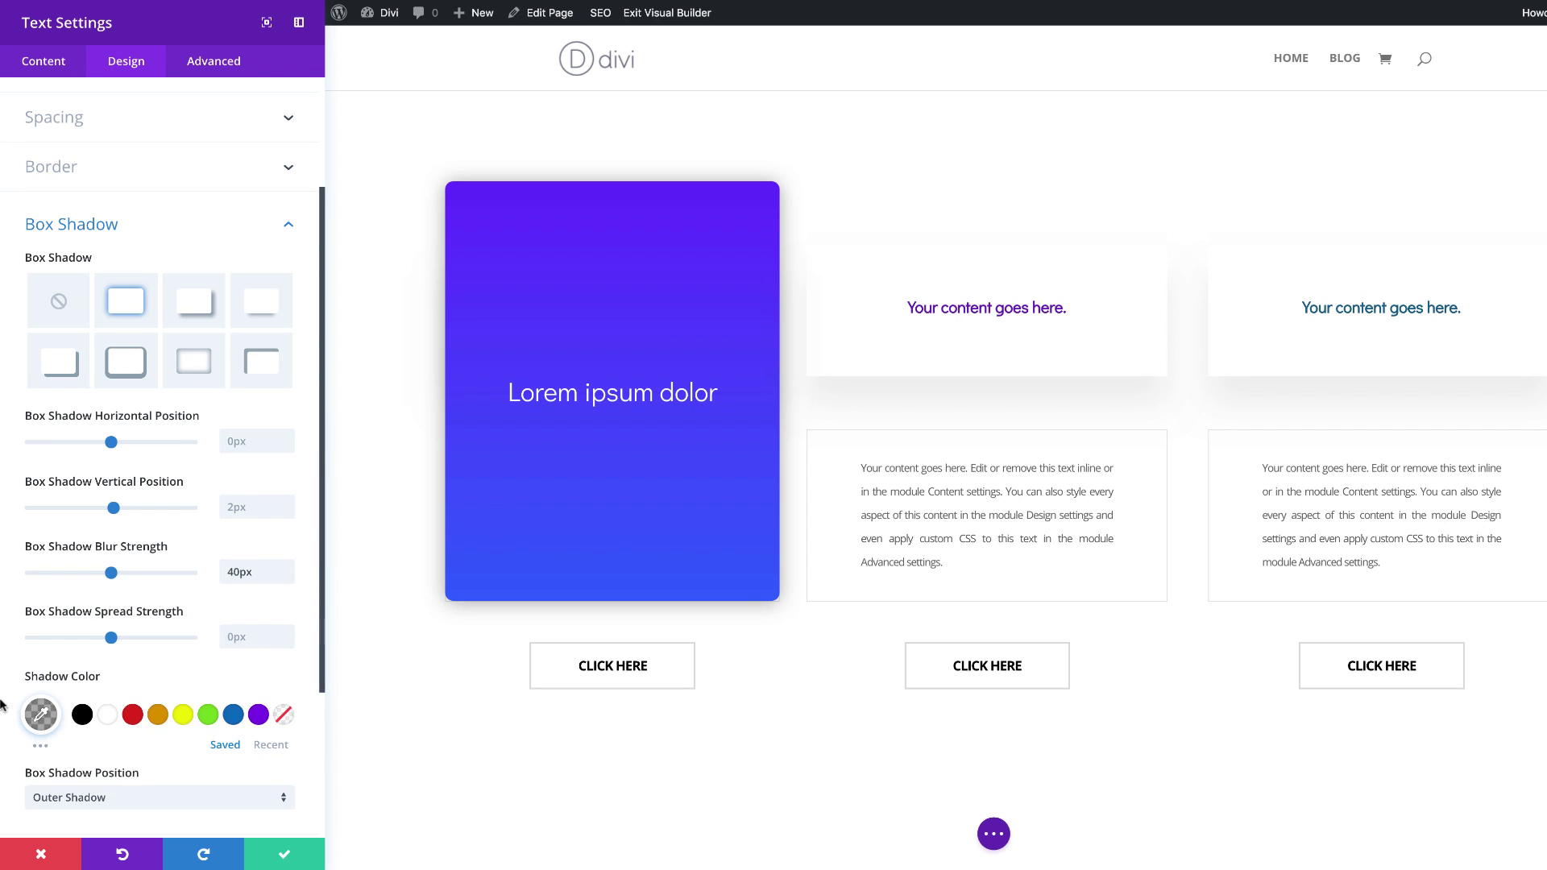
pyautogui.click(40, 496)
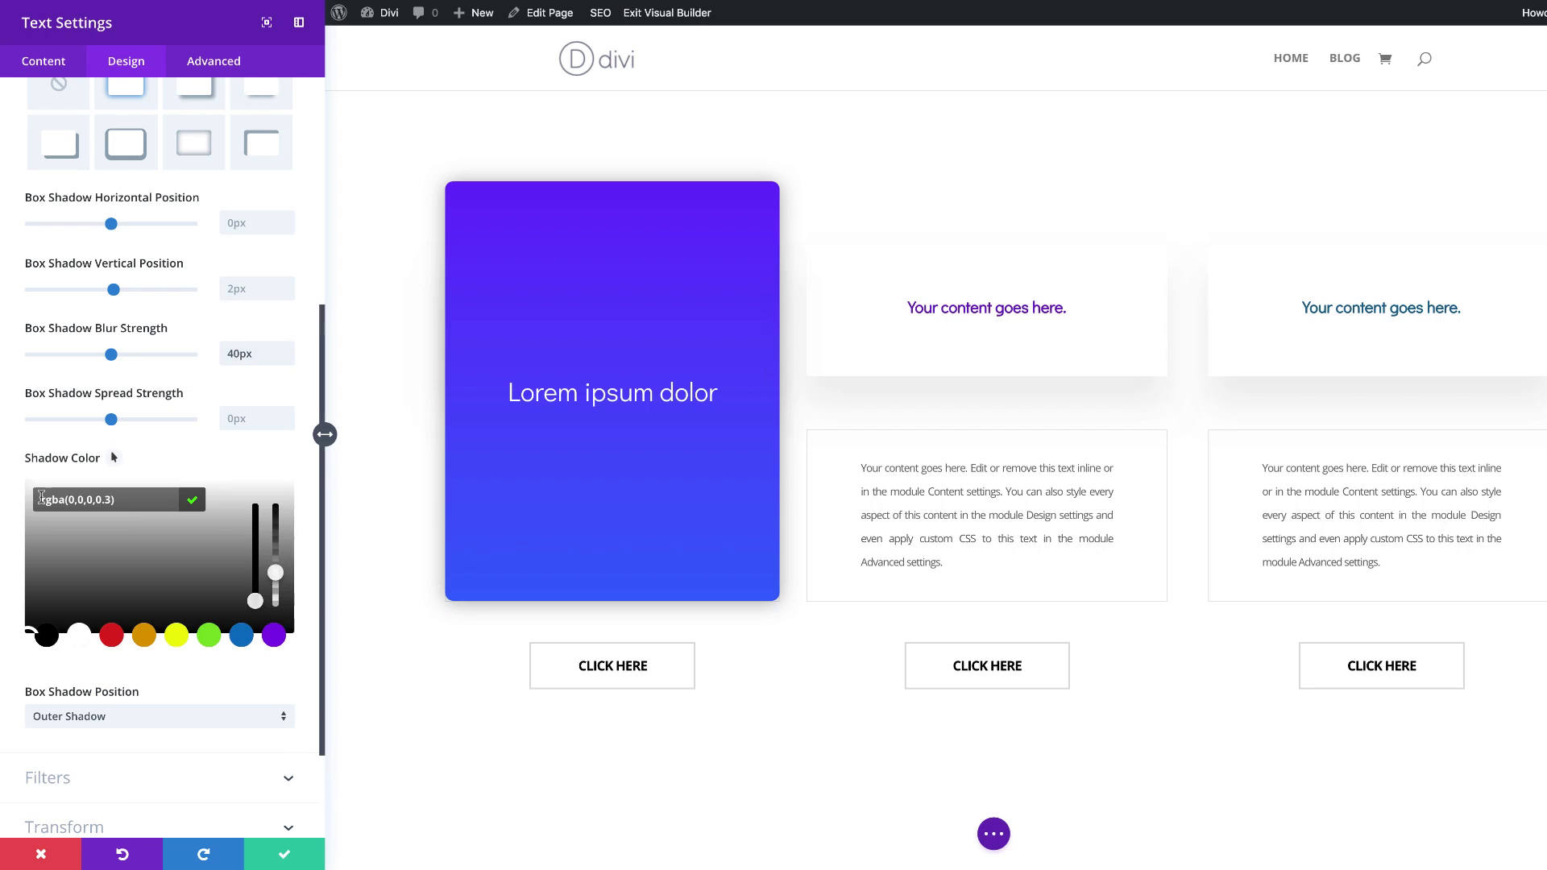
pyautogui.click(110, 500)
pyautogui.press('BackSpace')
pyautogui.write('16')
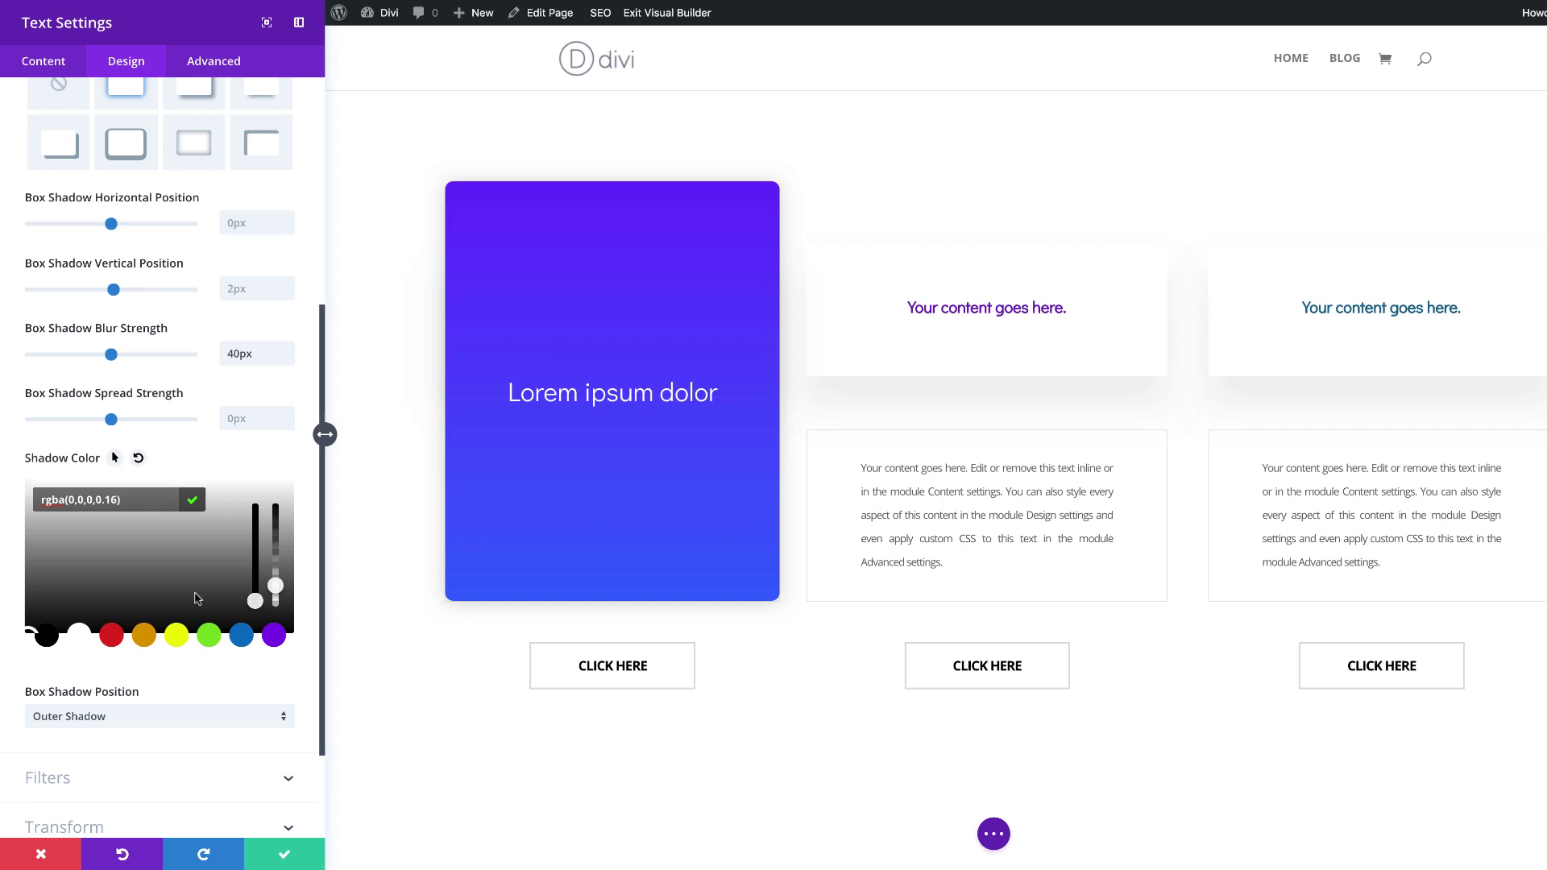
# Enable the hover state for the module's filter opacity and set the hover opacity to 0%.
pyautogui.scroll(-1, 172, 693)
pyautogui.scroll(-1, 172, 689)
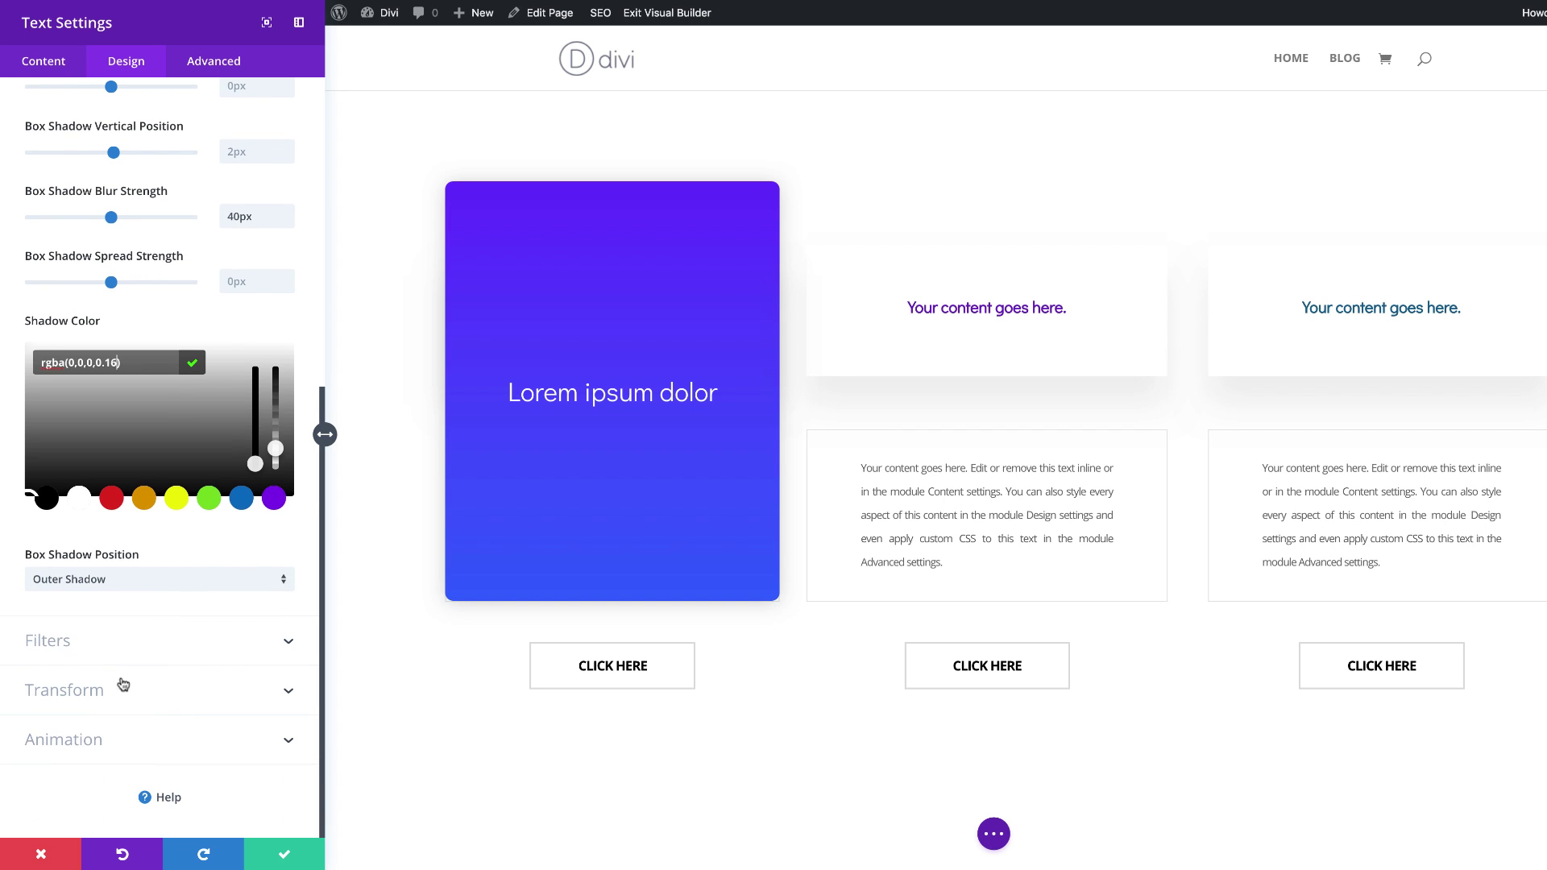
pyautogui.click(69, 643)
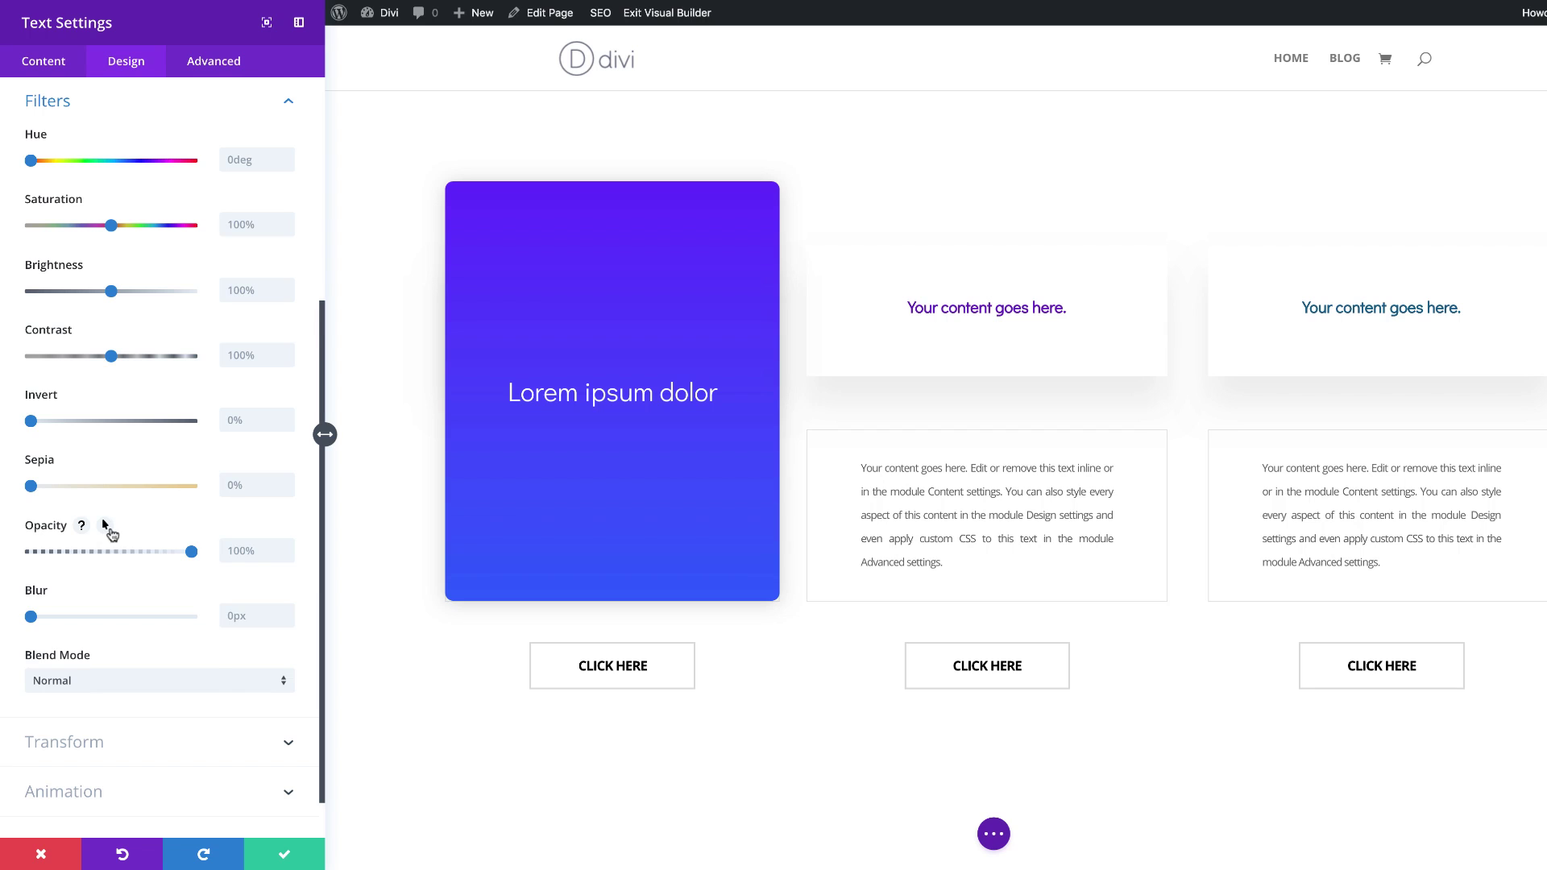
pyautogui.click(107, 527)
pyautogui.click(242, 563)
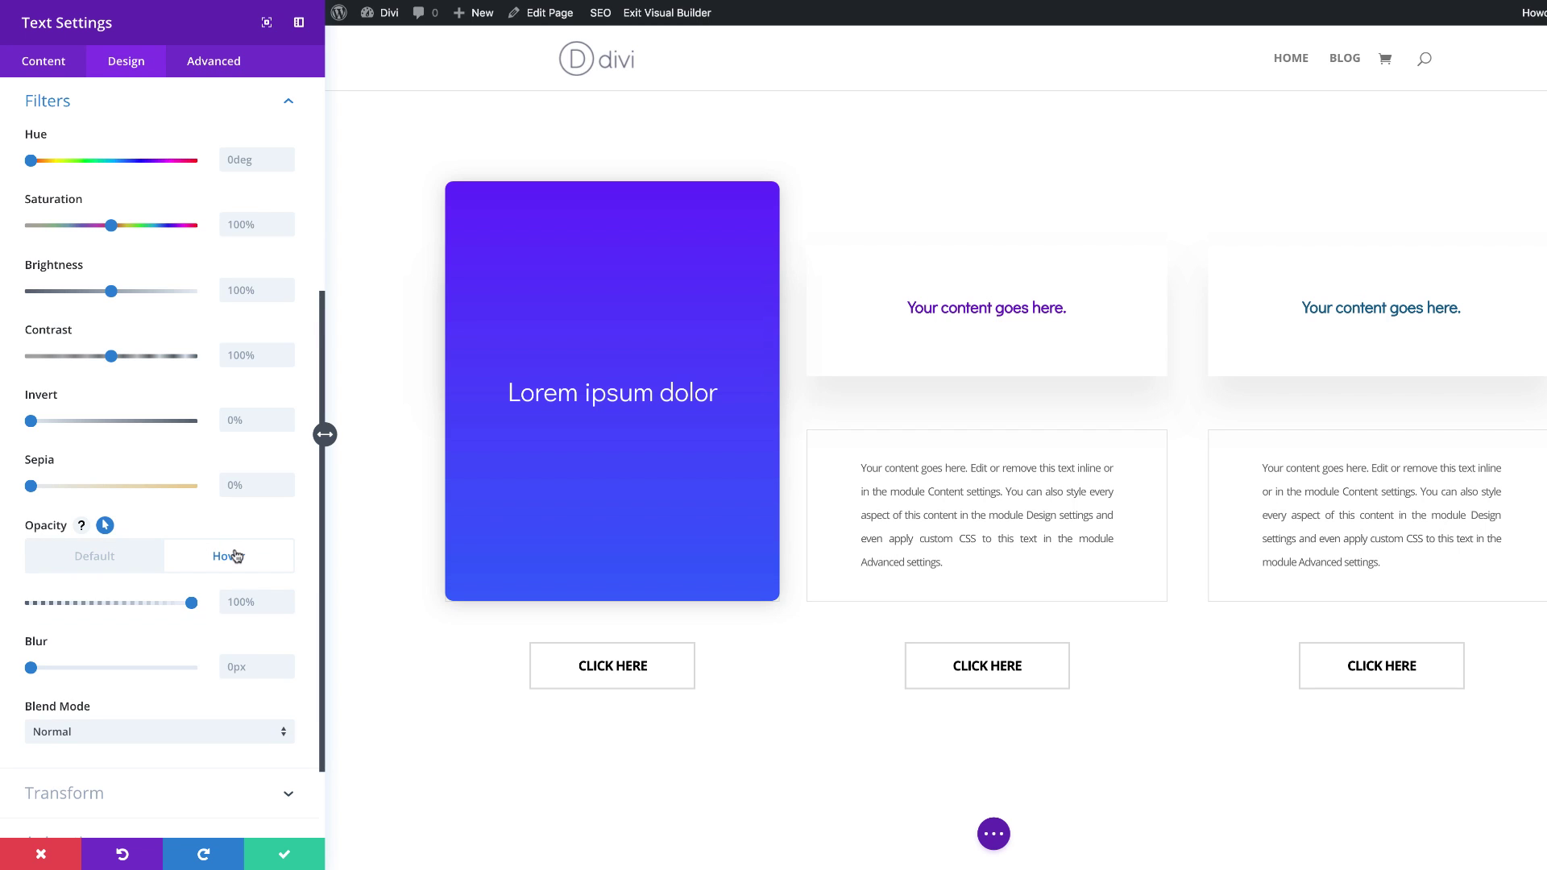
pyautogui.click(242, 604)
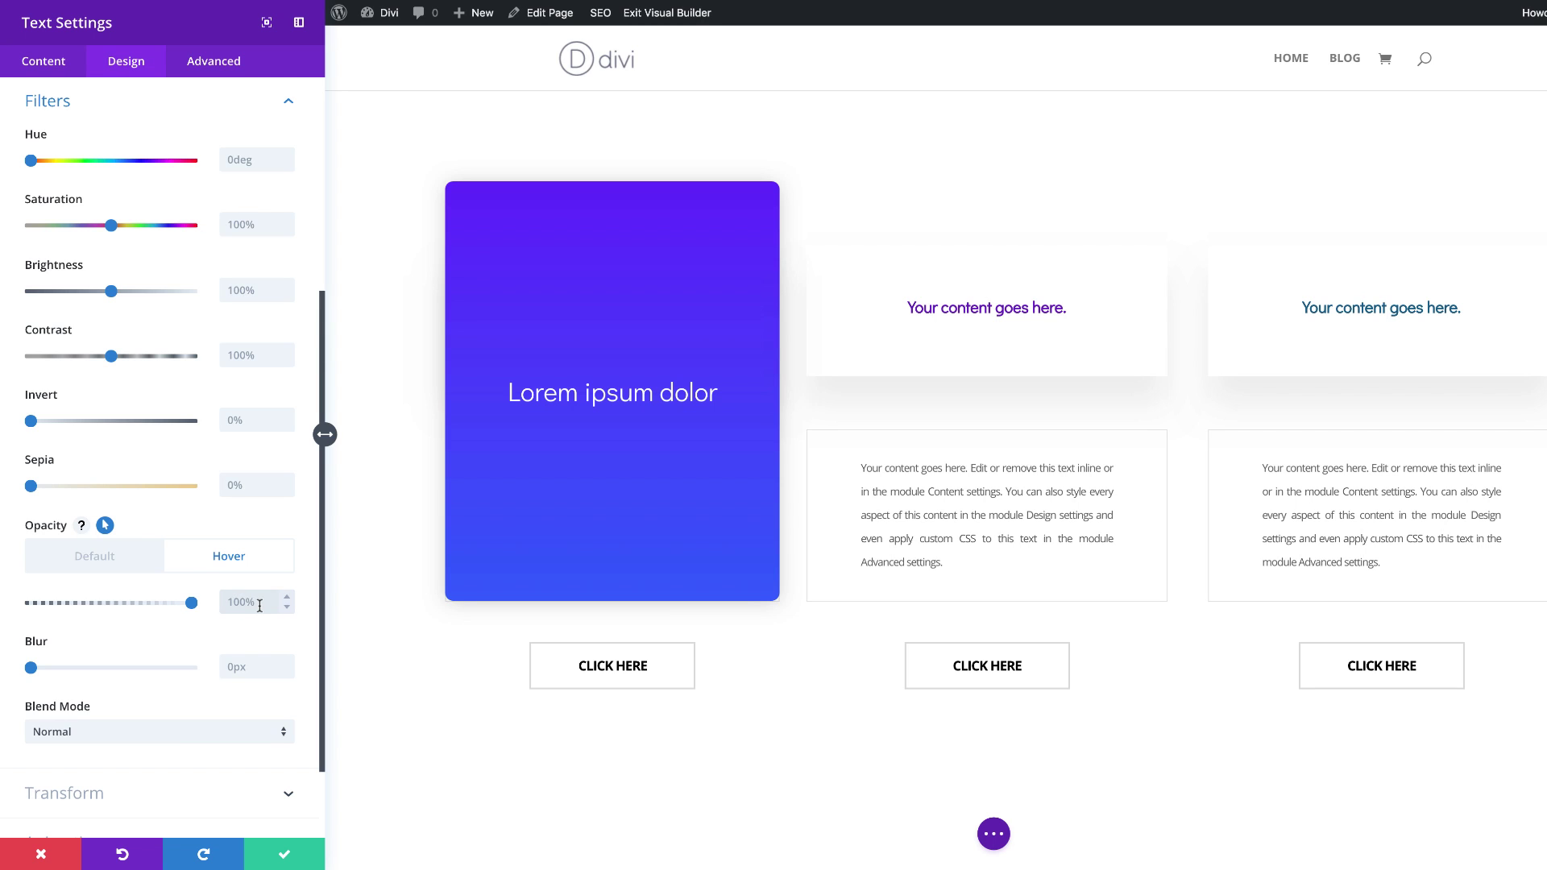
pyautogui.write('0%')
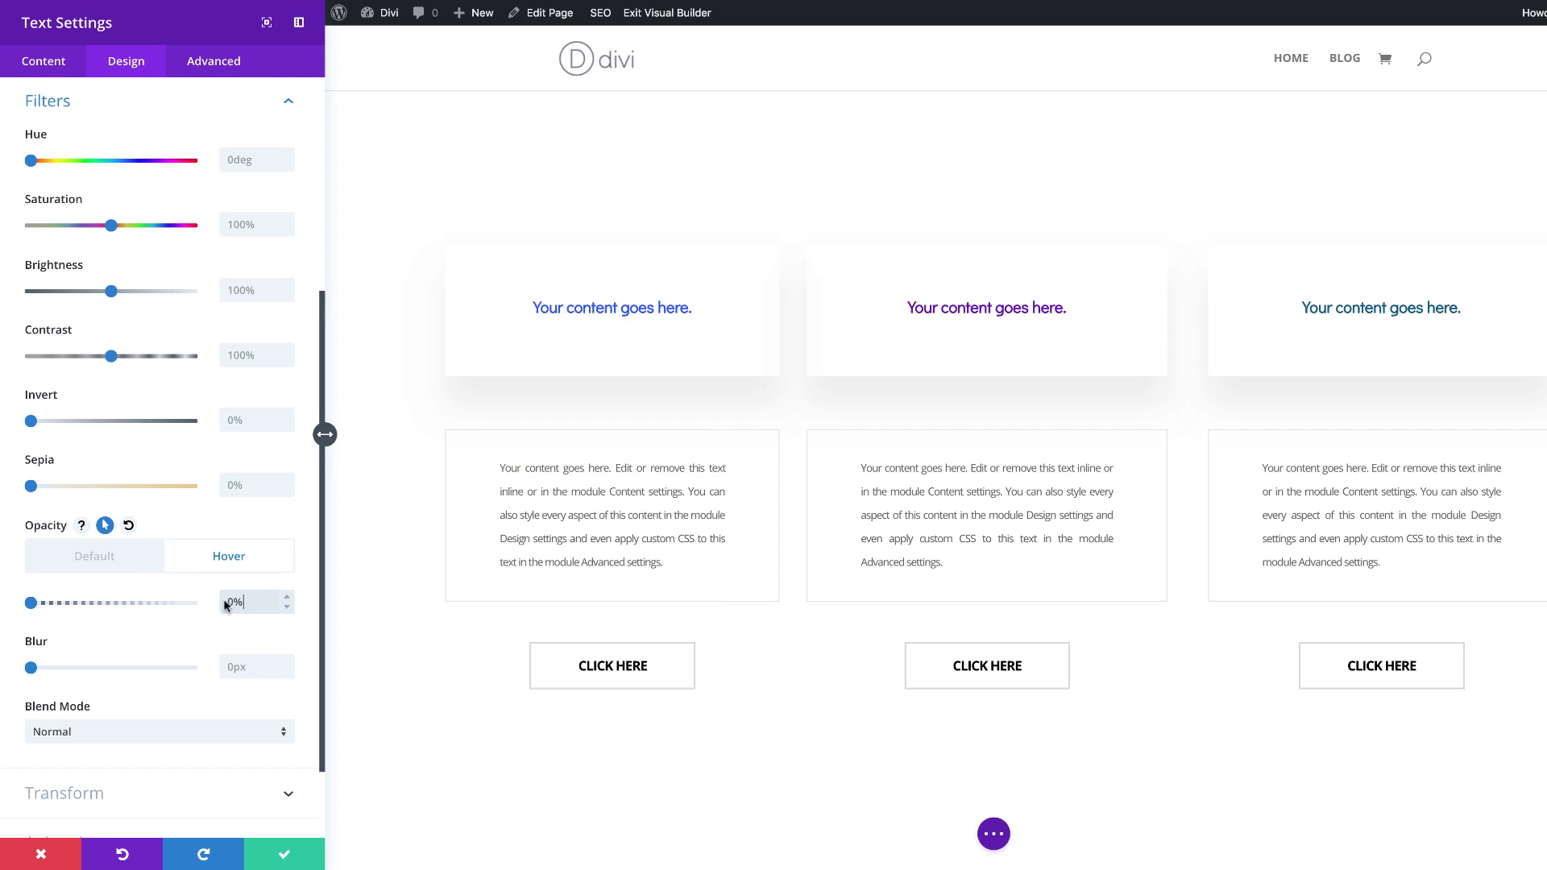
# Compare the default and hover states of the module's opacity setting.
pyautogui.click(115, 555)
pyautogui.click(200, 563)
pyautogui.click(139, 559)
pyautogui.click(247, 564)
pyautogui.click(142, 564)
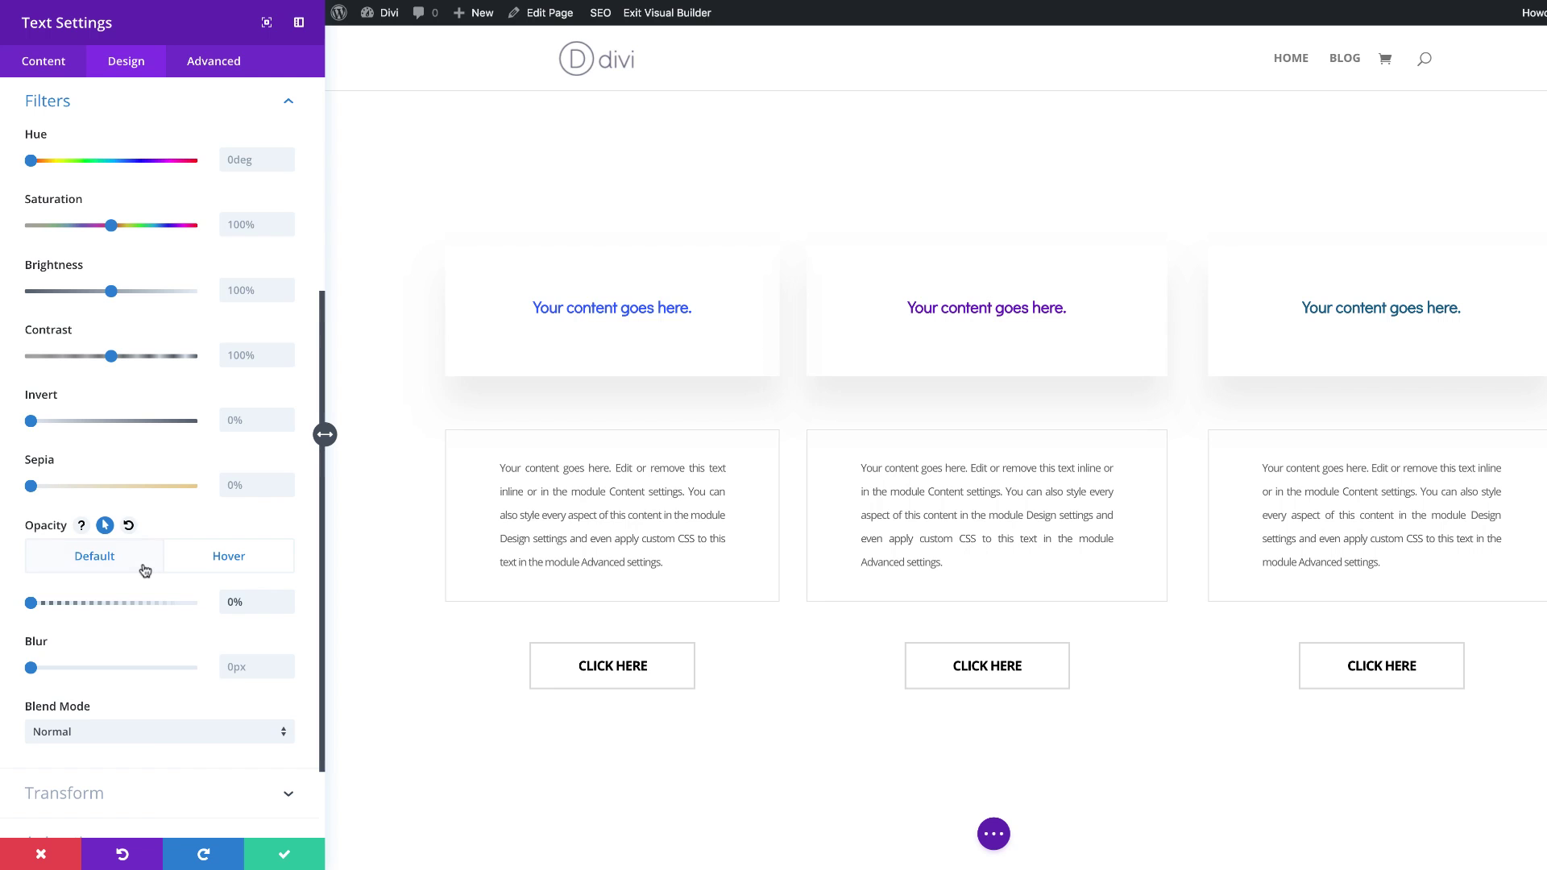
pyautogui.click(233, 570)
pyautogui.click(123, 568)
pyautogui.click(206, 564)
pyautogui.click(138, 563)
pyautogui.click(217, 564)
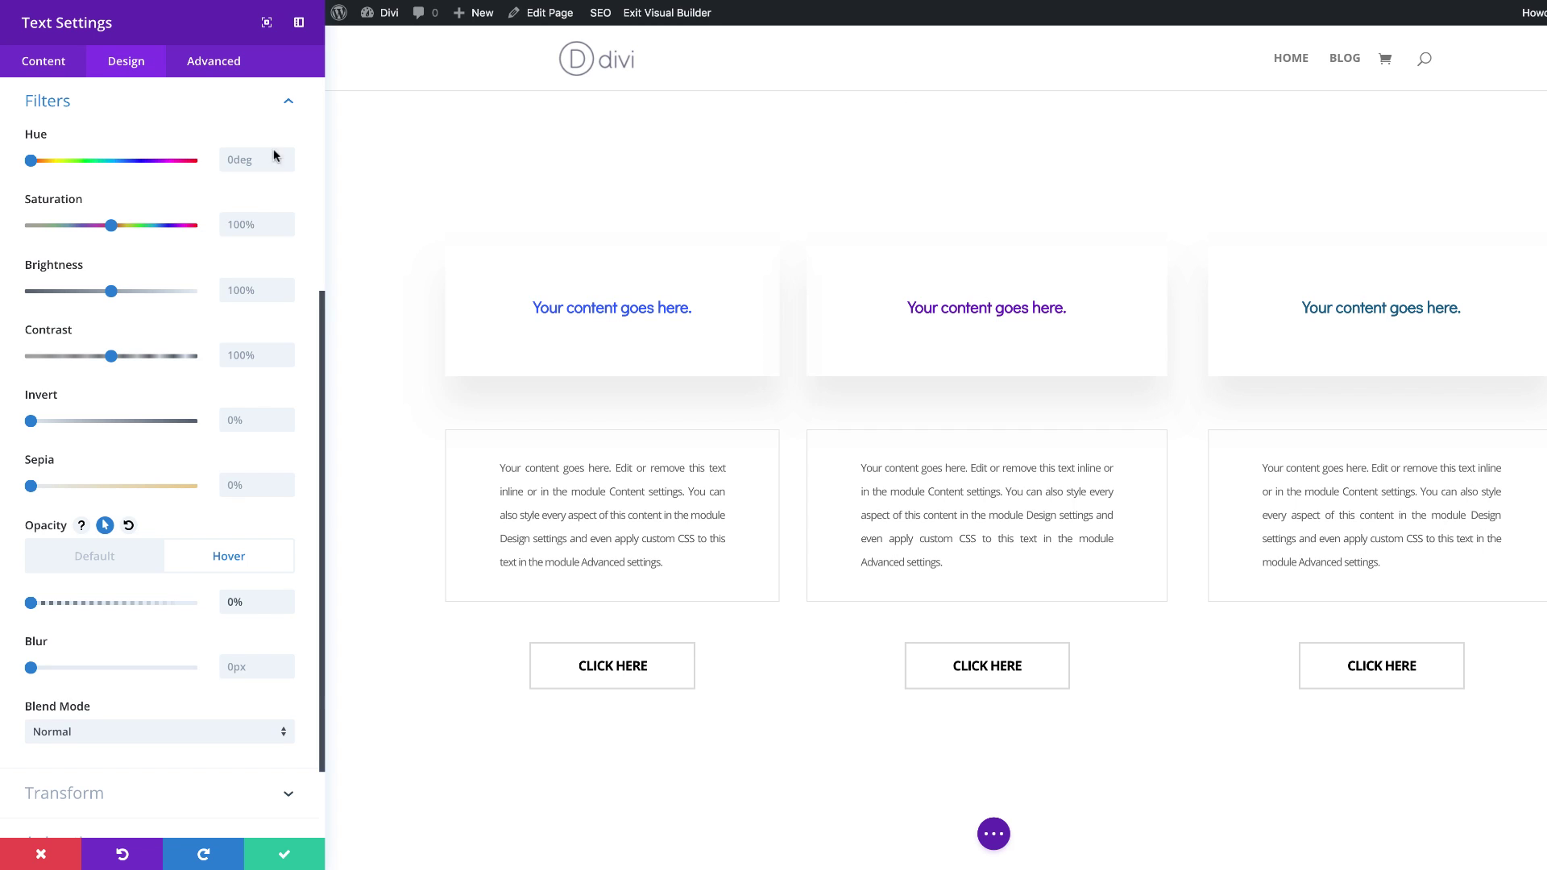
# Add the custom CSS "z-index: 99; position: relative" to the module's main element and save the module.
pyautogui.click(231, 65)
pyautogui.click(106, 192)
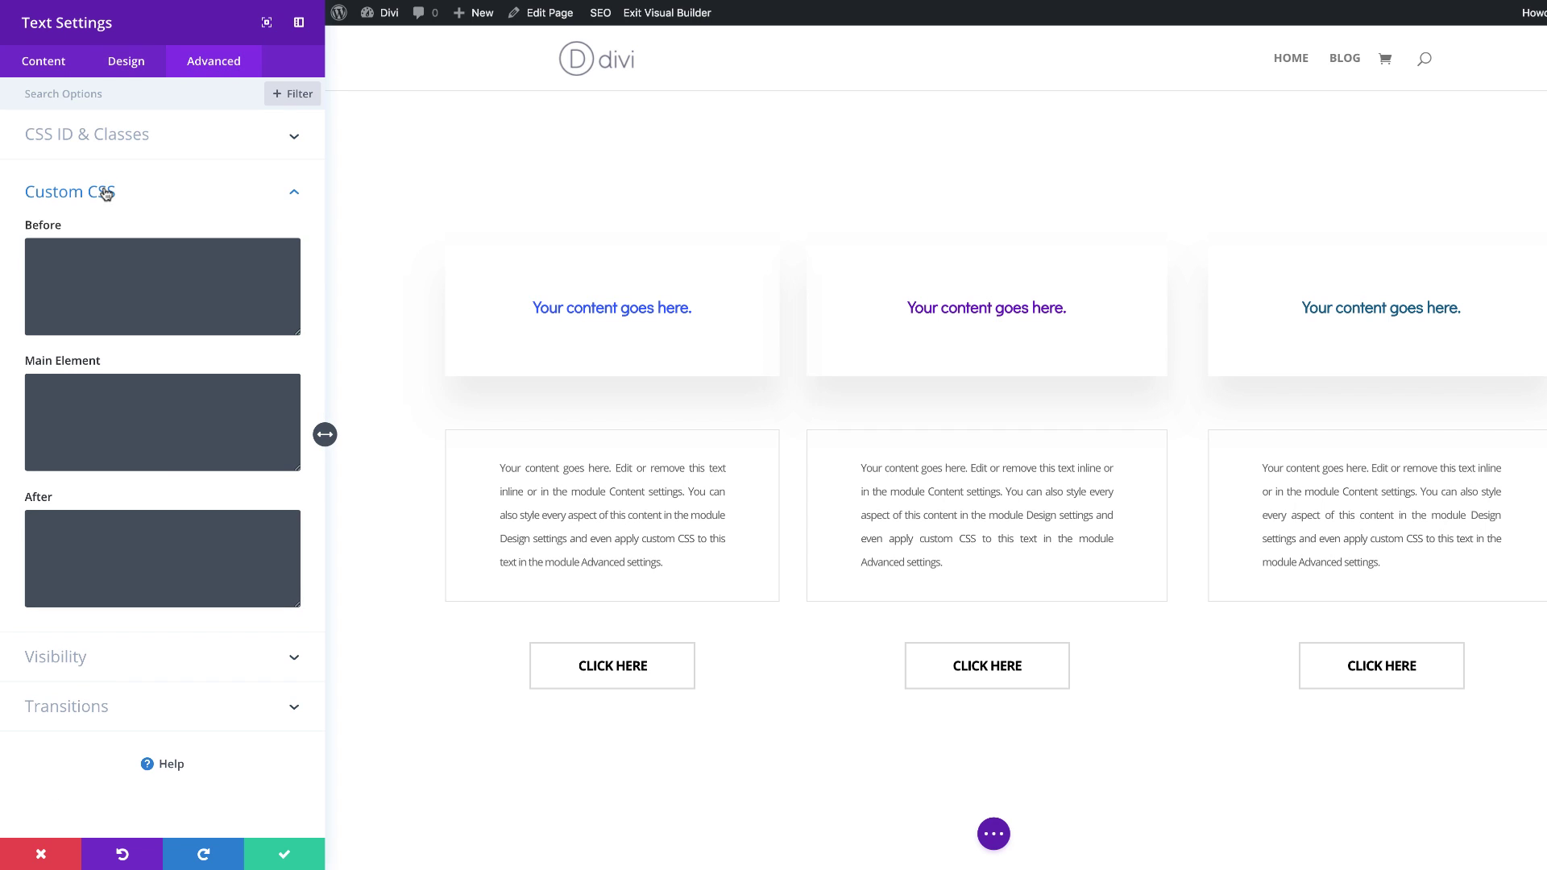
pyautogui.click(103, 391)
pyautogui.write('z-index: 99; position: relative')
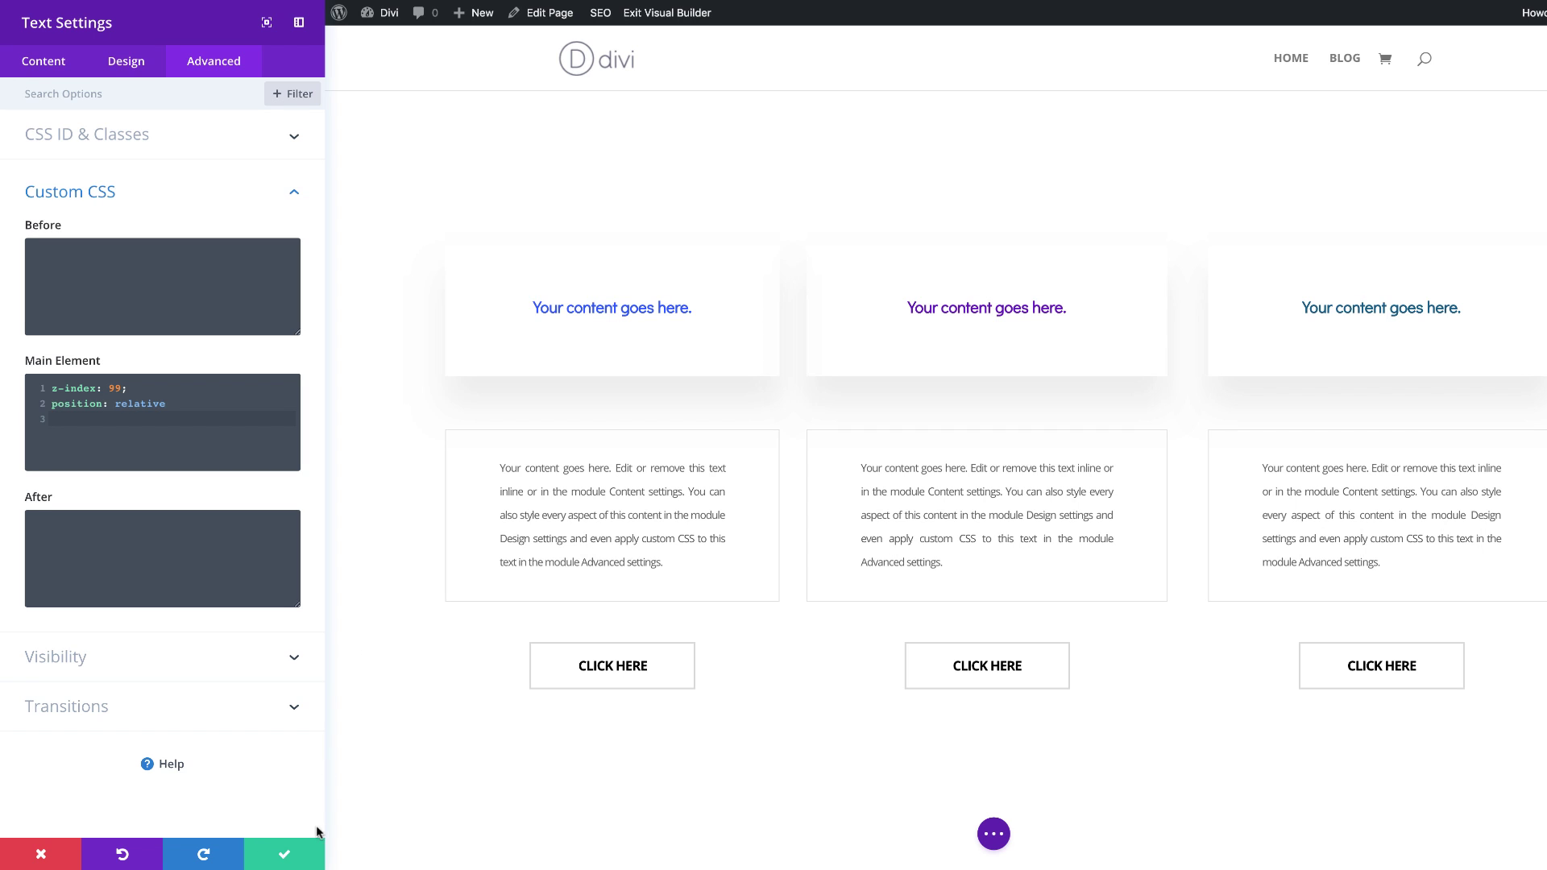
pyautogui.click(281, 857)
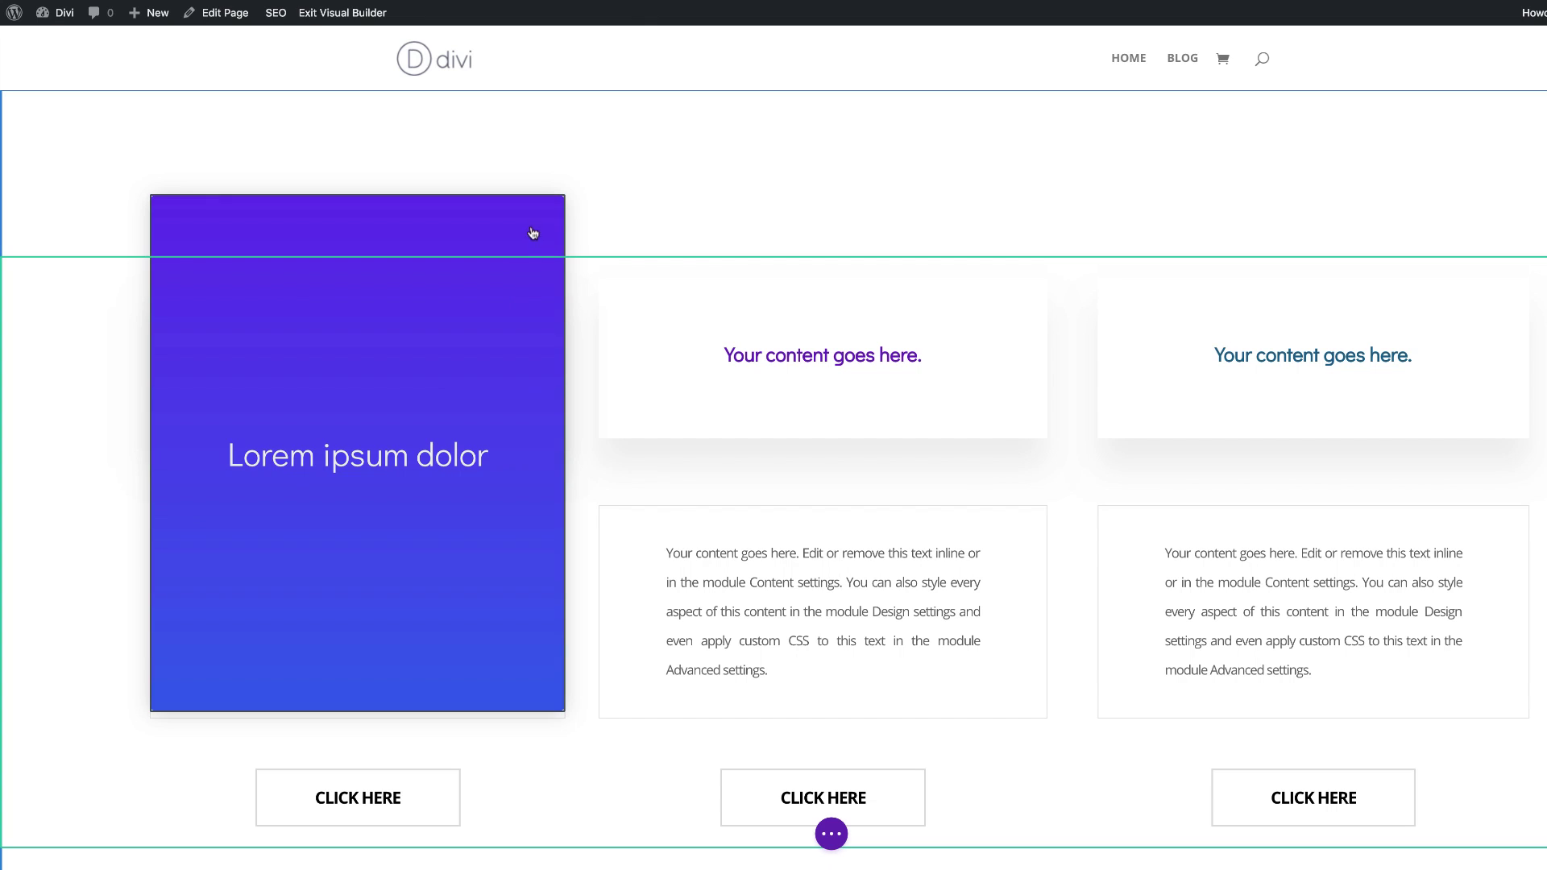
# Copy the first column's gradient text module and paste it below the buttons in the second and third columns.
pyautogui.moveTo(532, 329)
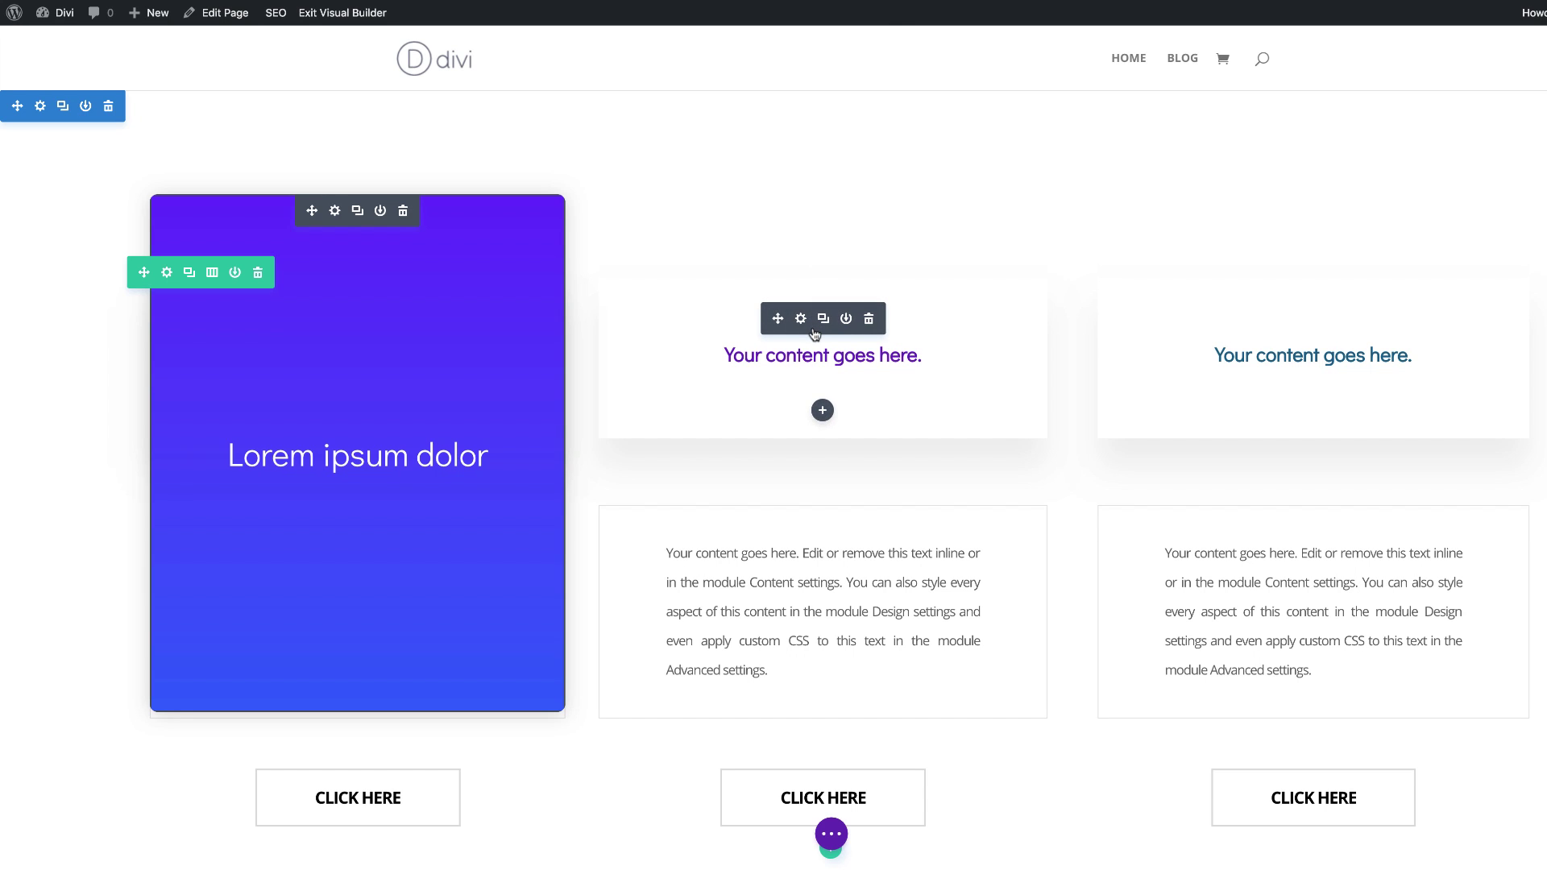
pyautogui.scroll(-2, 821, 735)
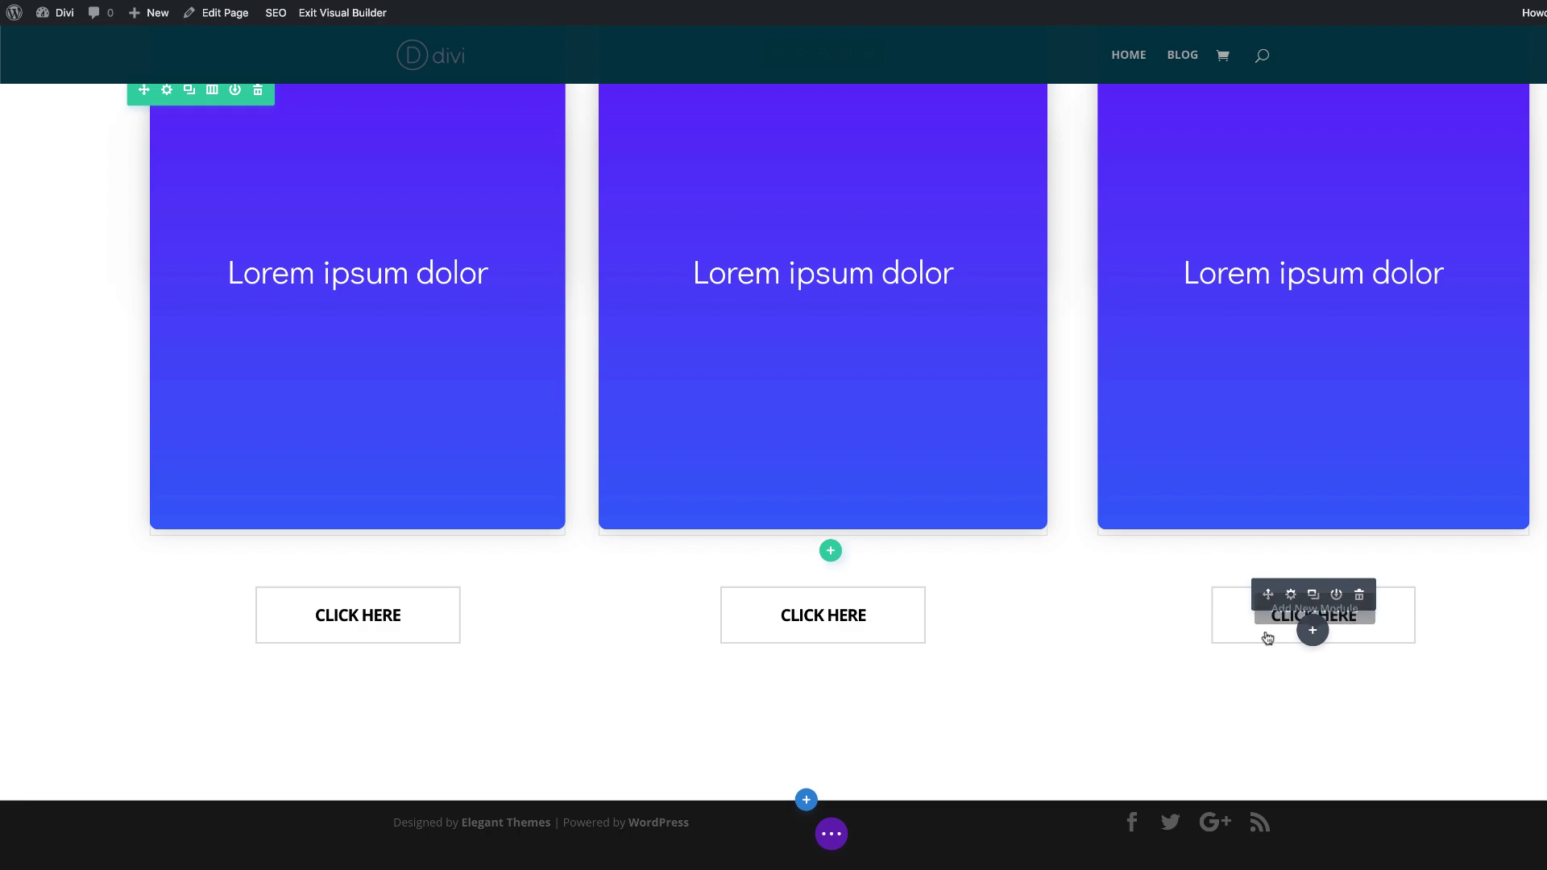
pyautogui.scroll(2, 1044, 640)
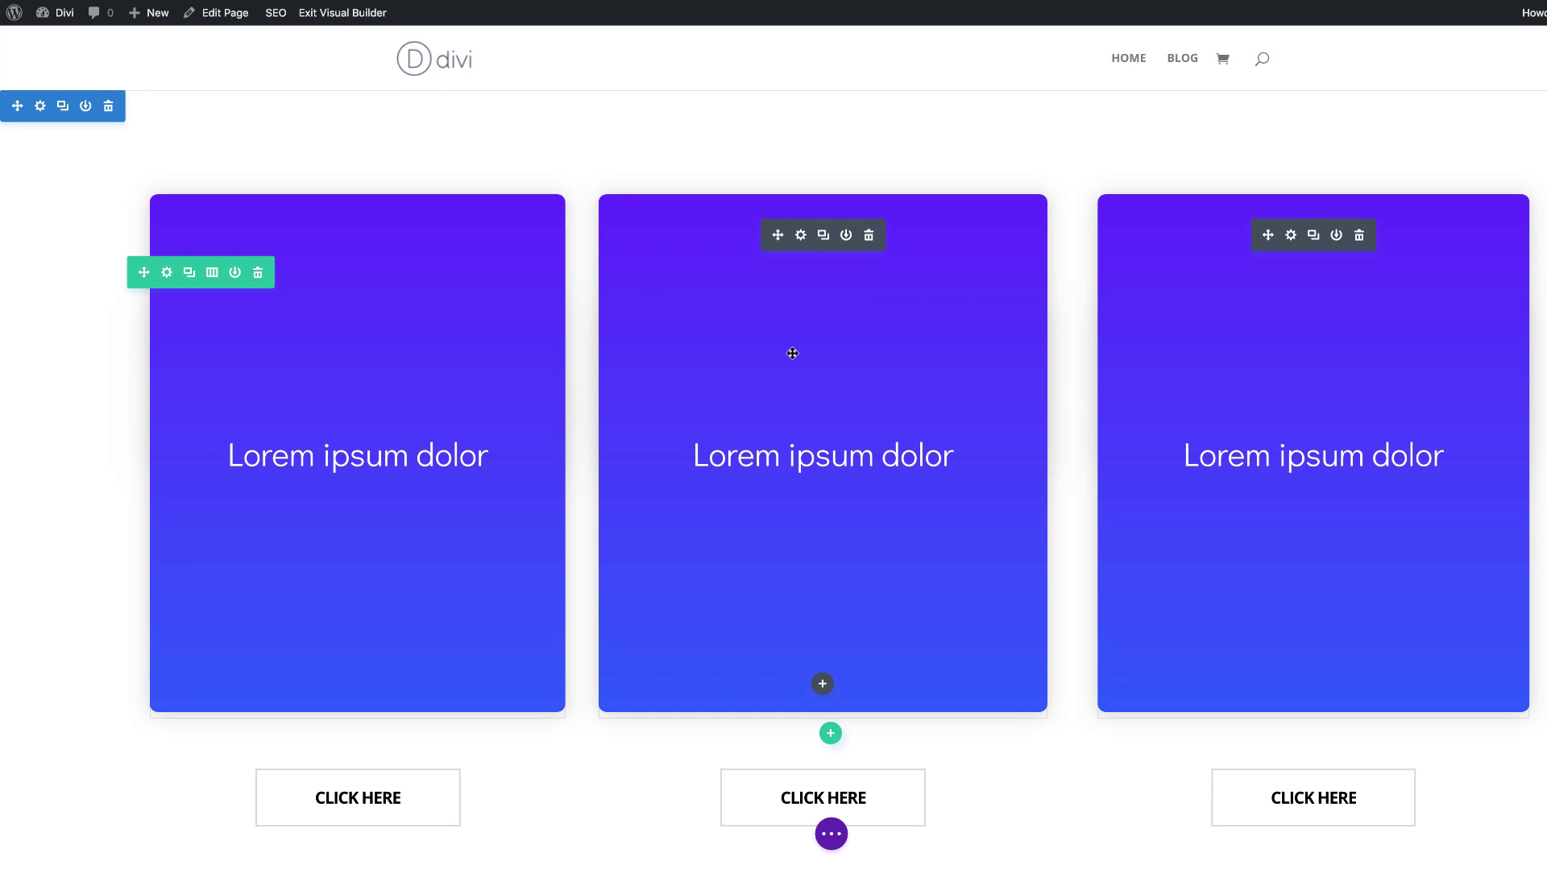
# Change the second column's gradient text module background to run from #d530ff to #6d28c1 and save it.
pyautogui.click(801, 236)
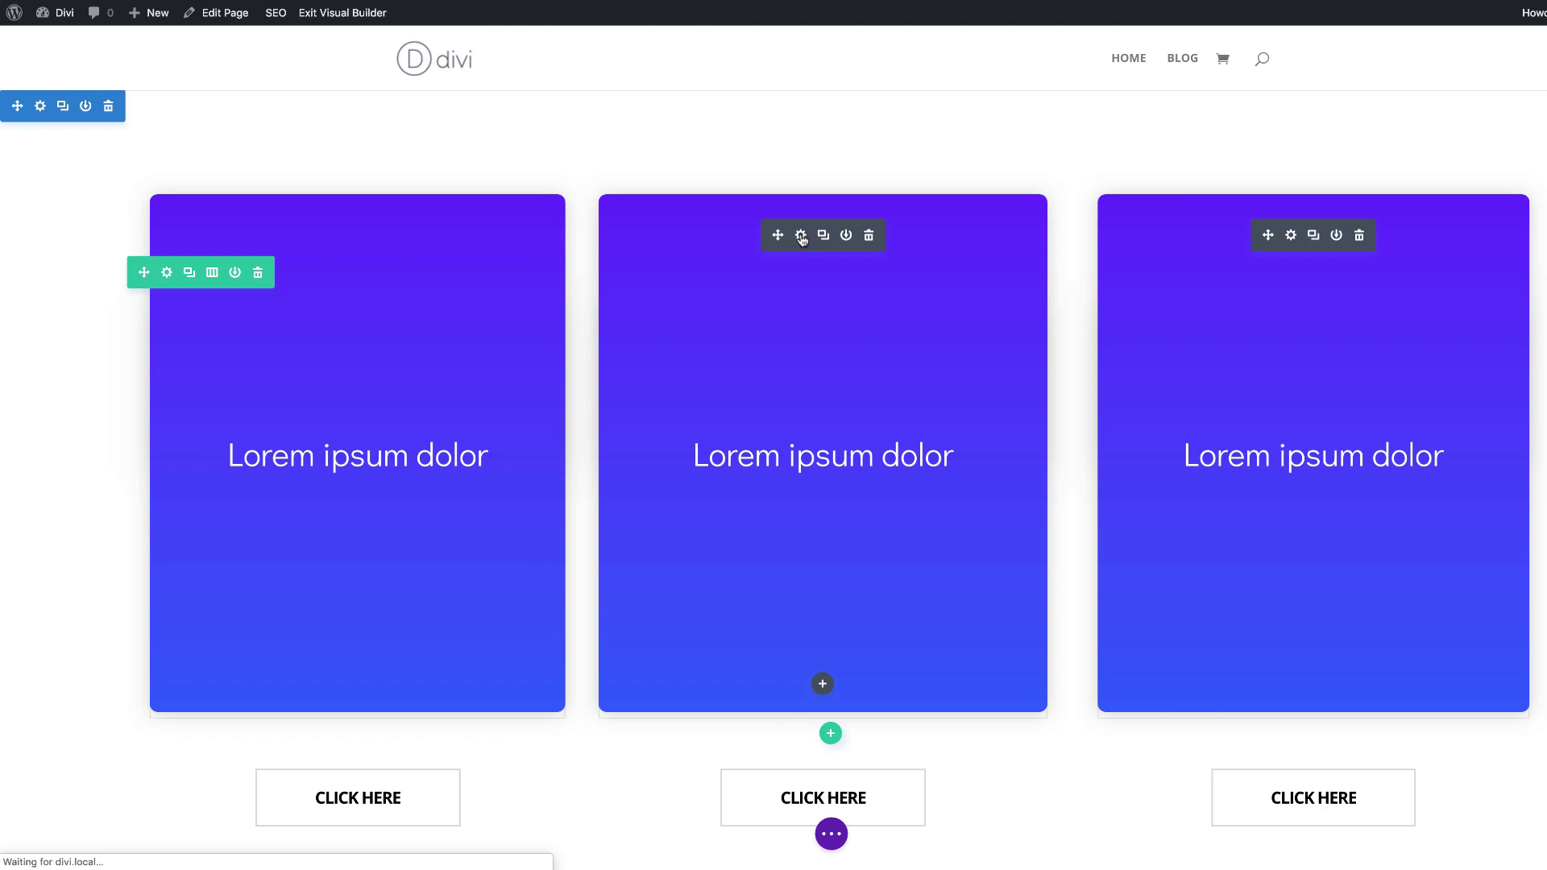
pyautogui.click(101, 448)
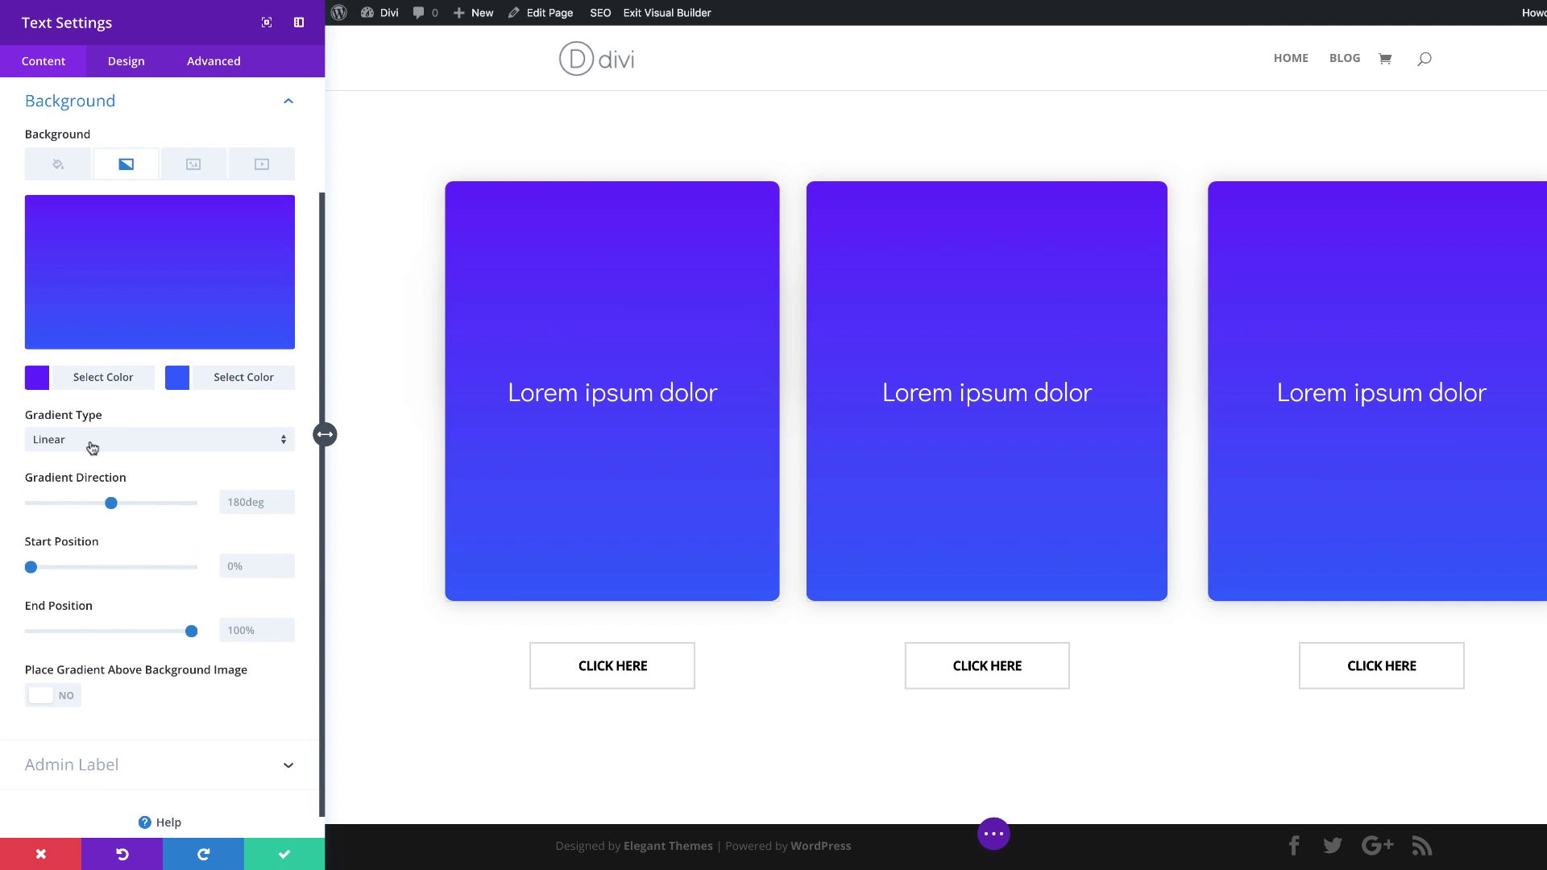
pyautogui.click(37, 377)
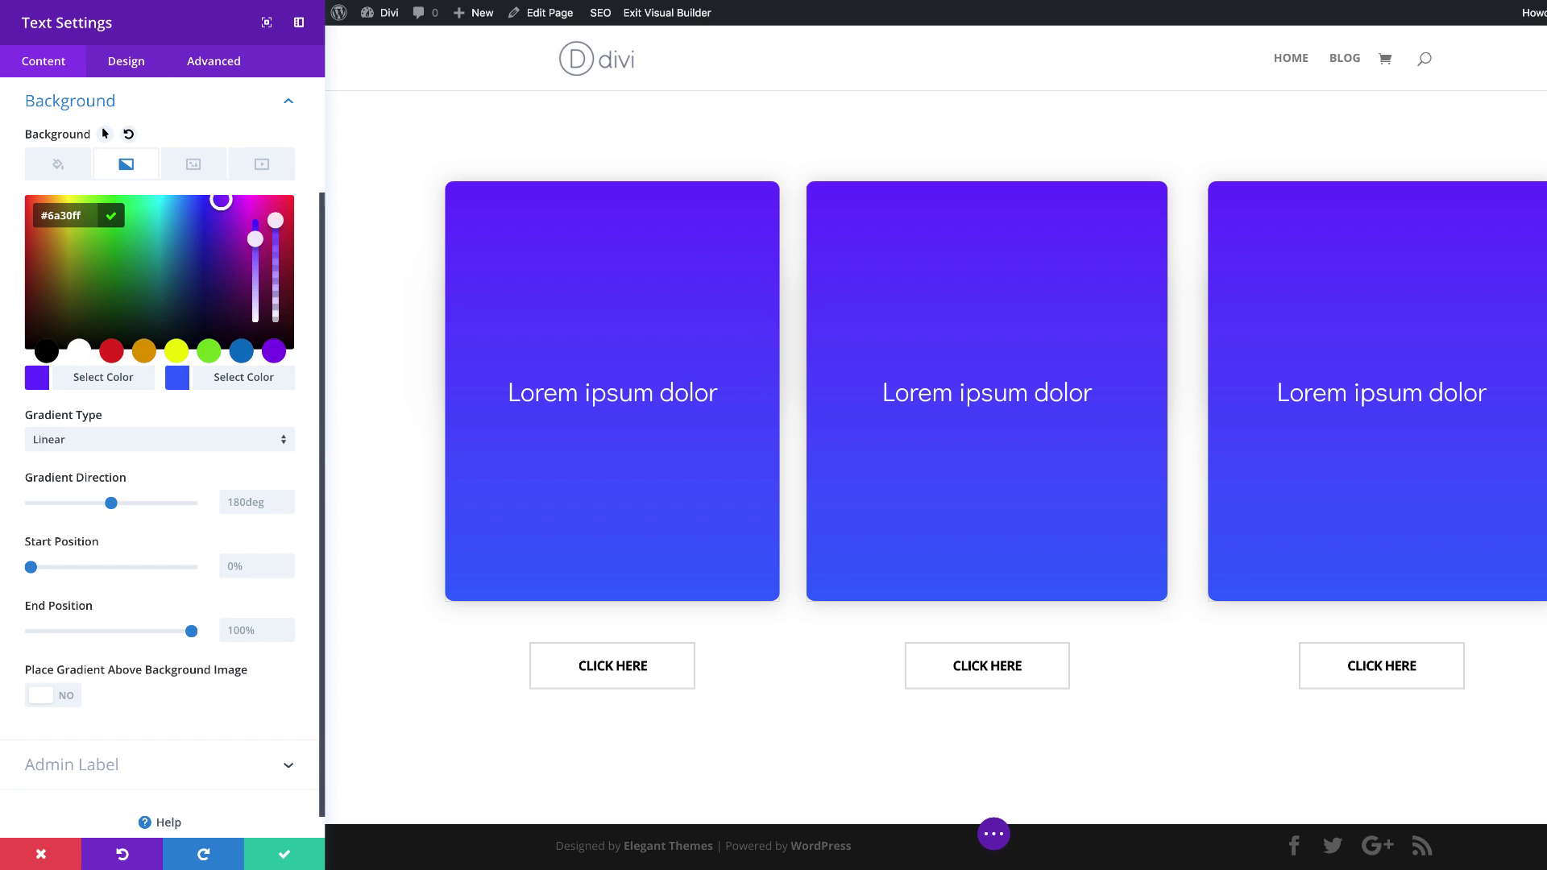
pyautogui.click(37, 377)
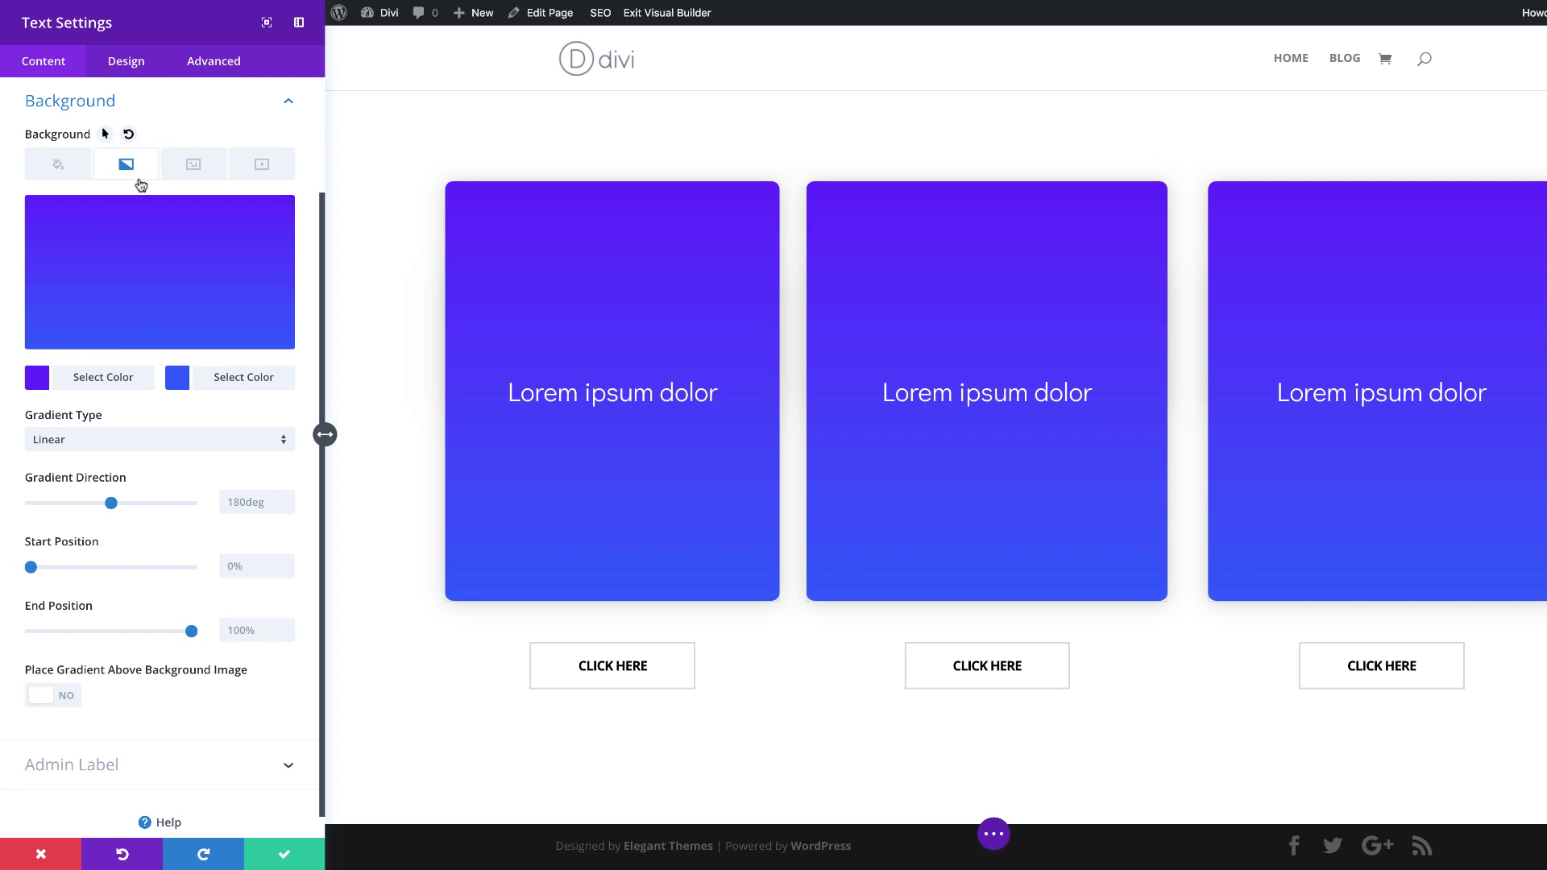
pyautogui.click(38, 379)
pyautogui.moveTo(47, 210); pyautogui.dragTo(85, 210)
pyautogui.write('d530ff')
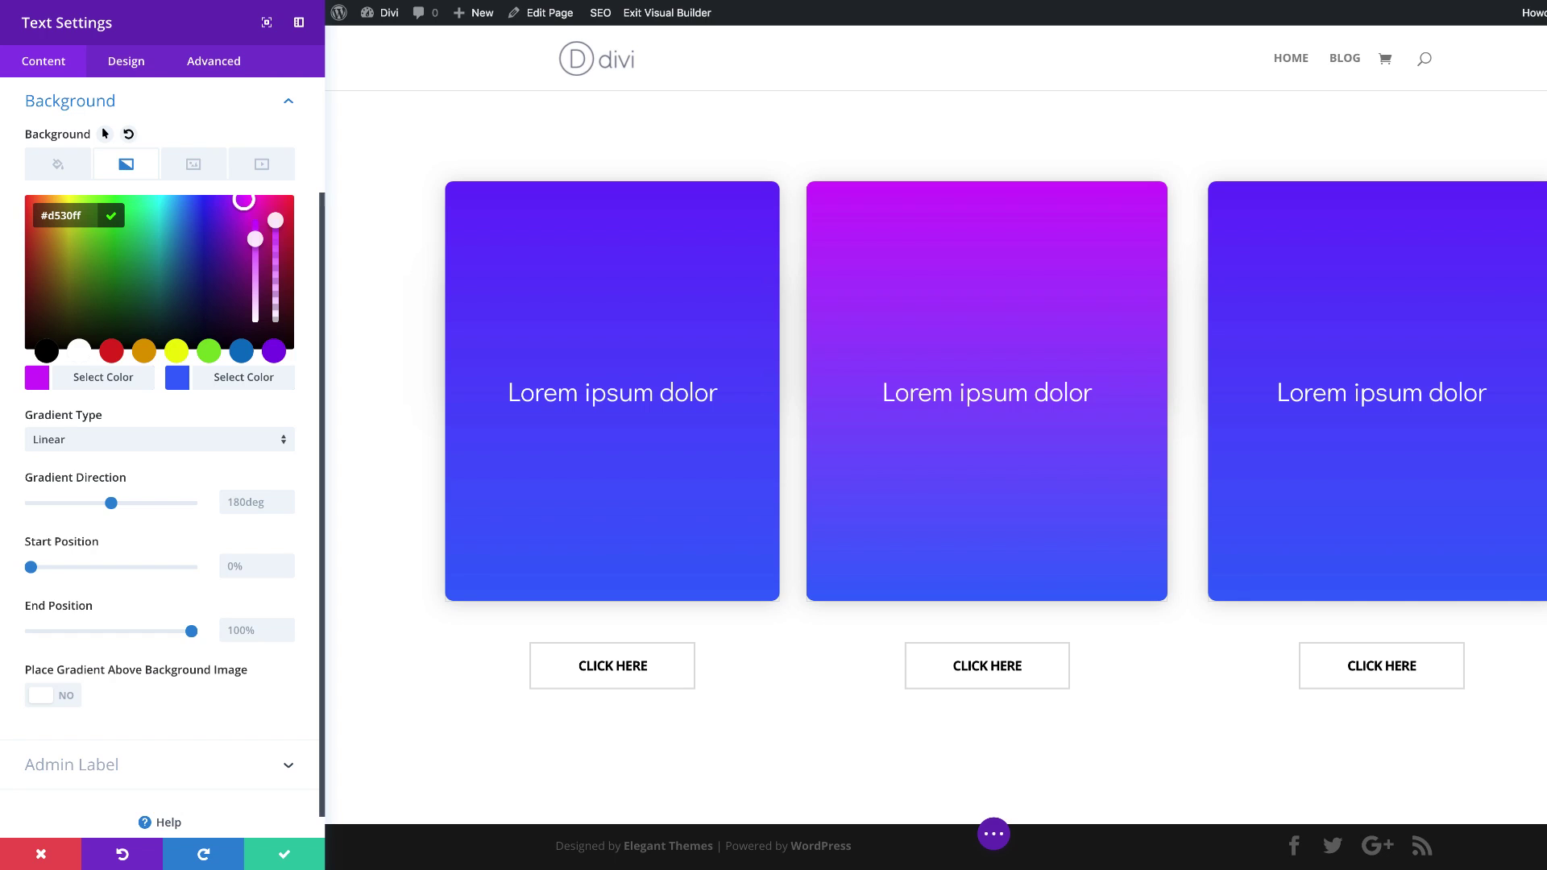
pyautogui.click(177, 379)
pyautogui.moveTo(48, 213); pyautogui.dragTo(78, 216)
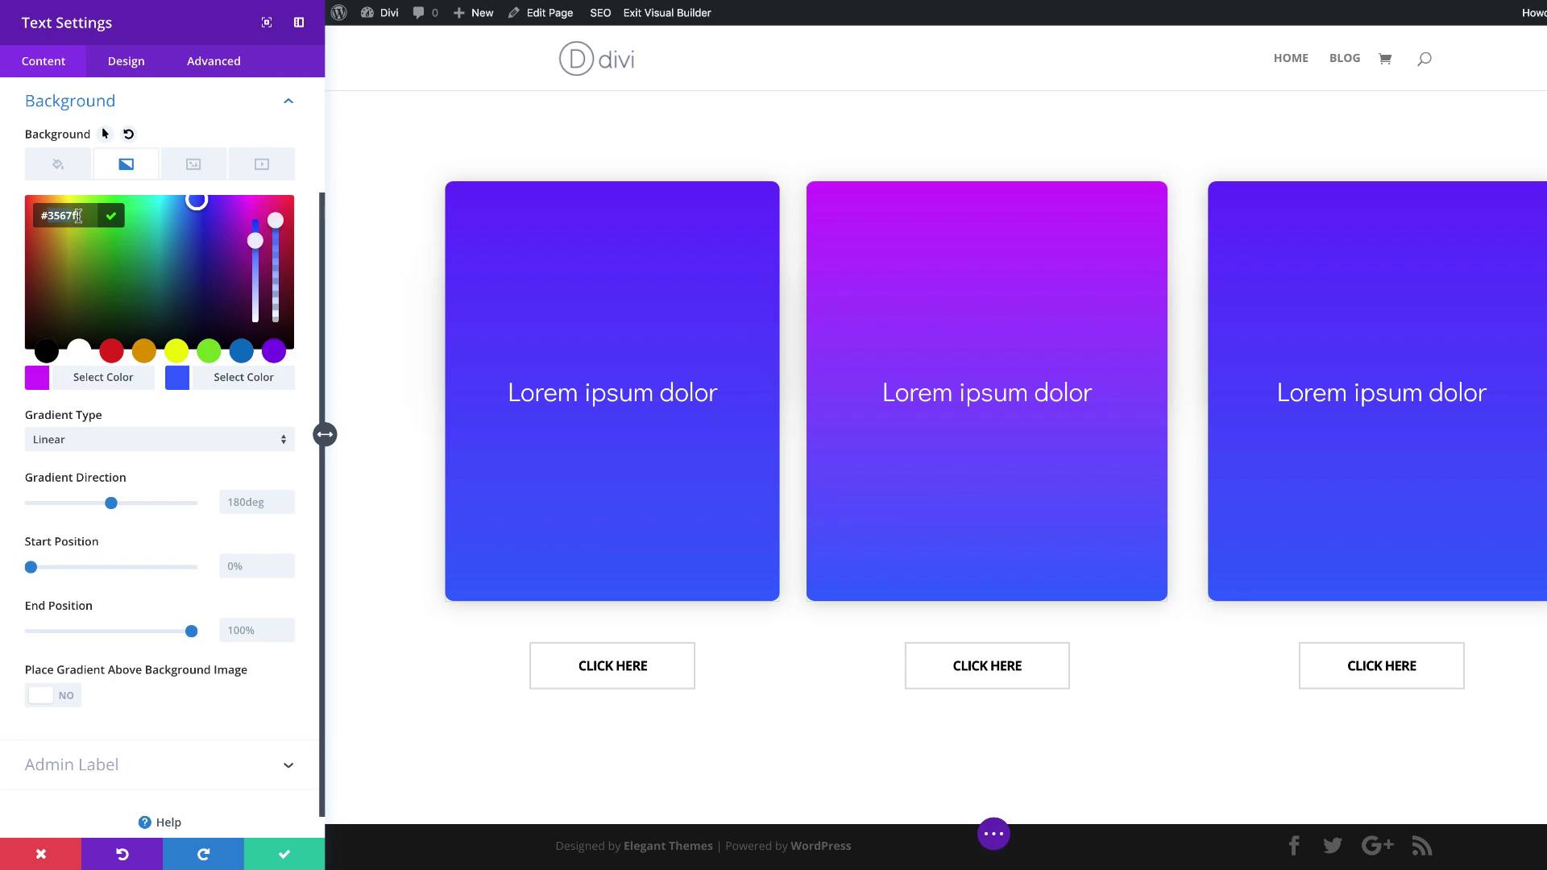
pyautogui.write('6d28c1')
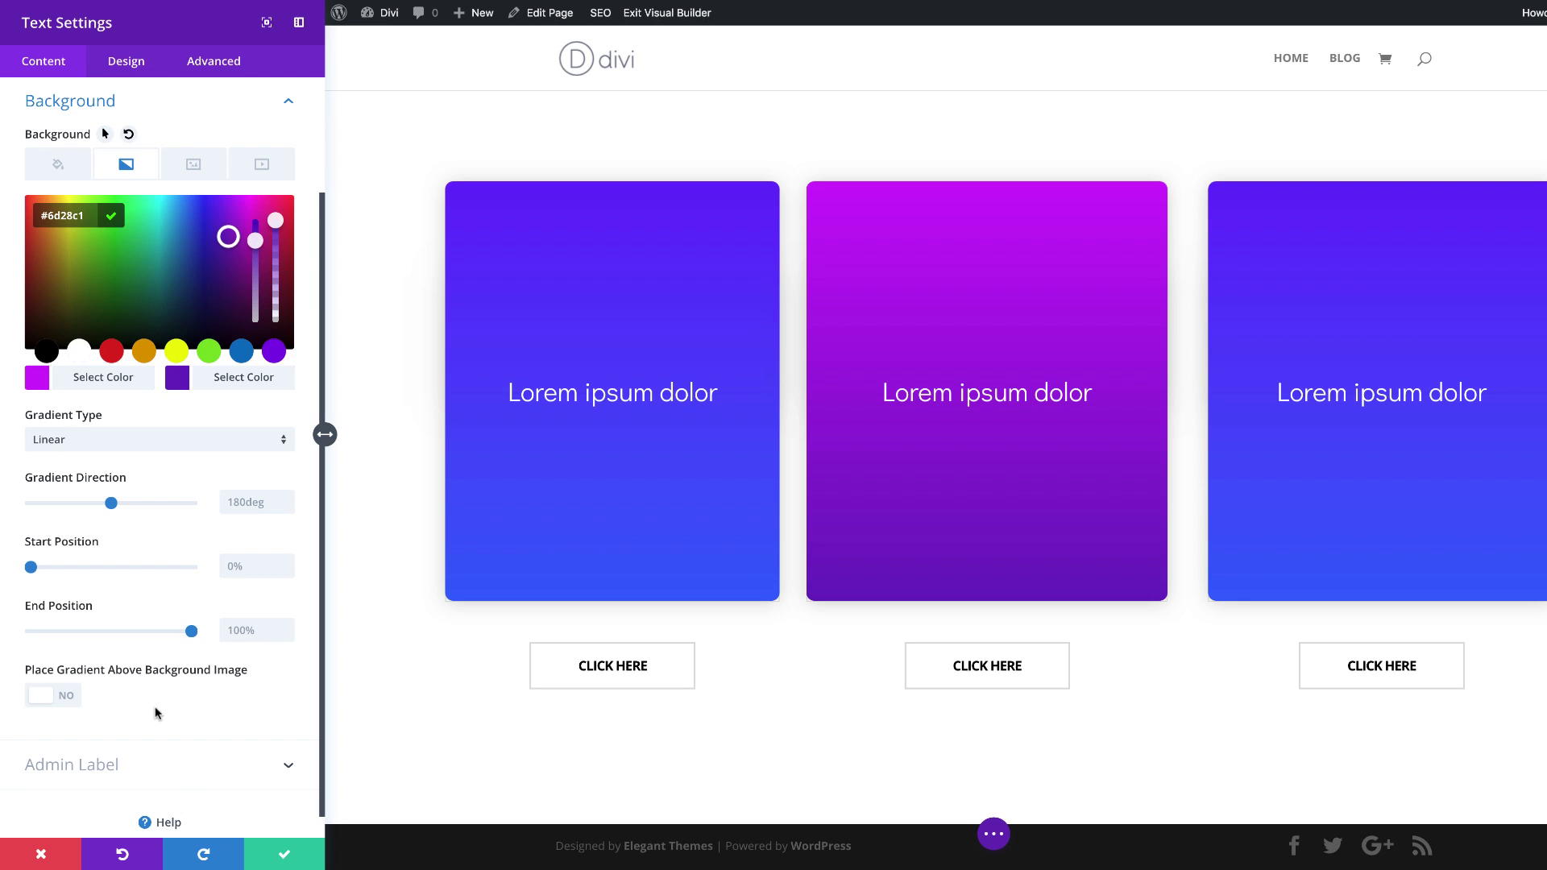
pyautogui.click(284, 854)
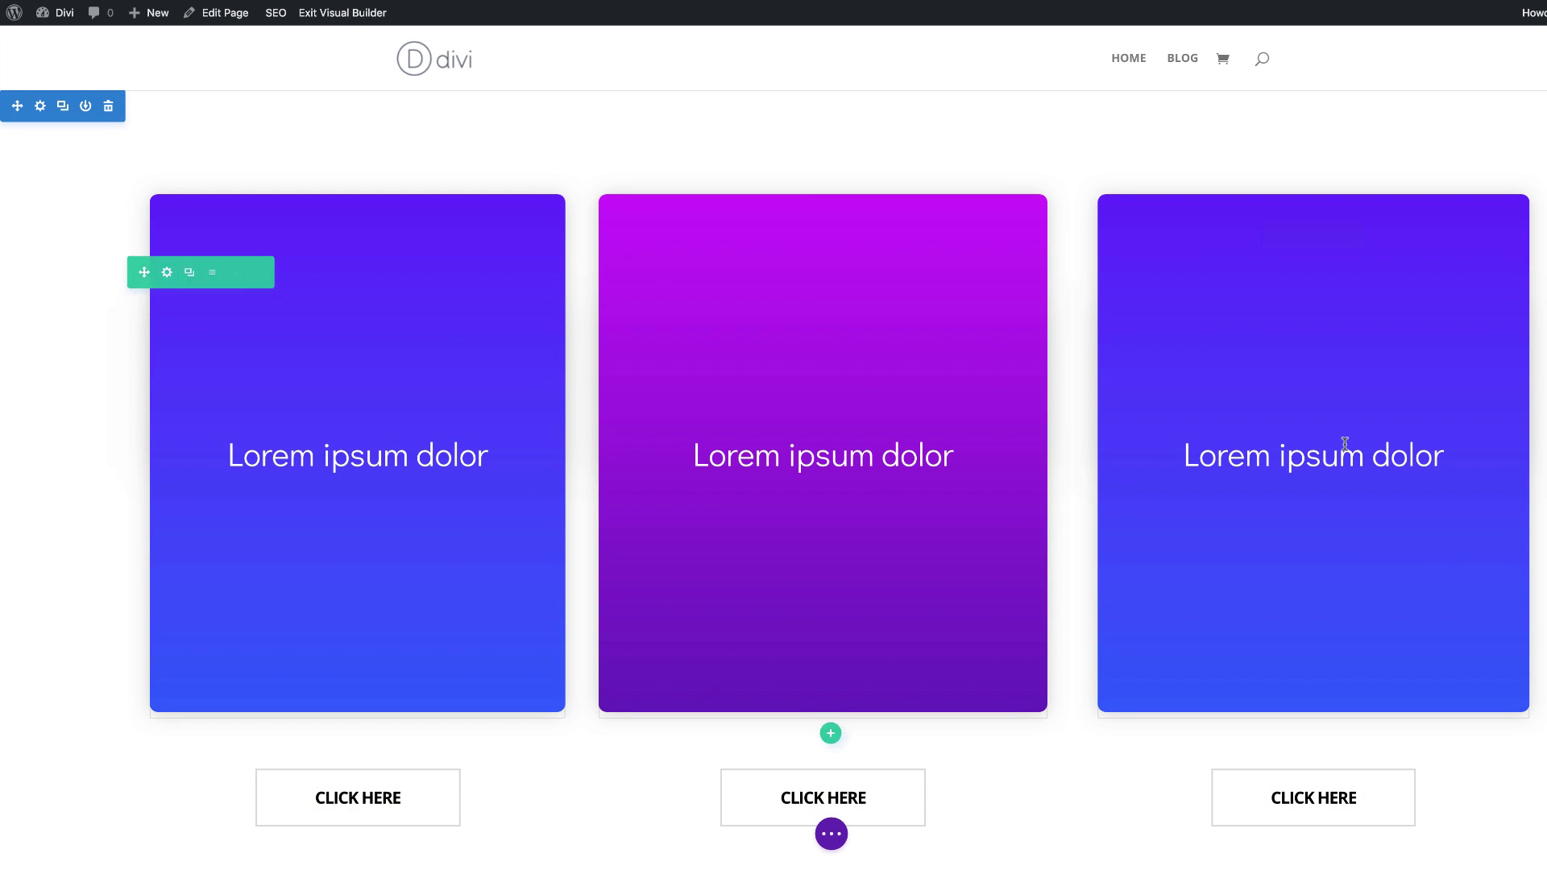
# Change the third column's gradient text module background to run from #41ff30 to #15668e.
pyautogui.click(1293, 235)
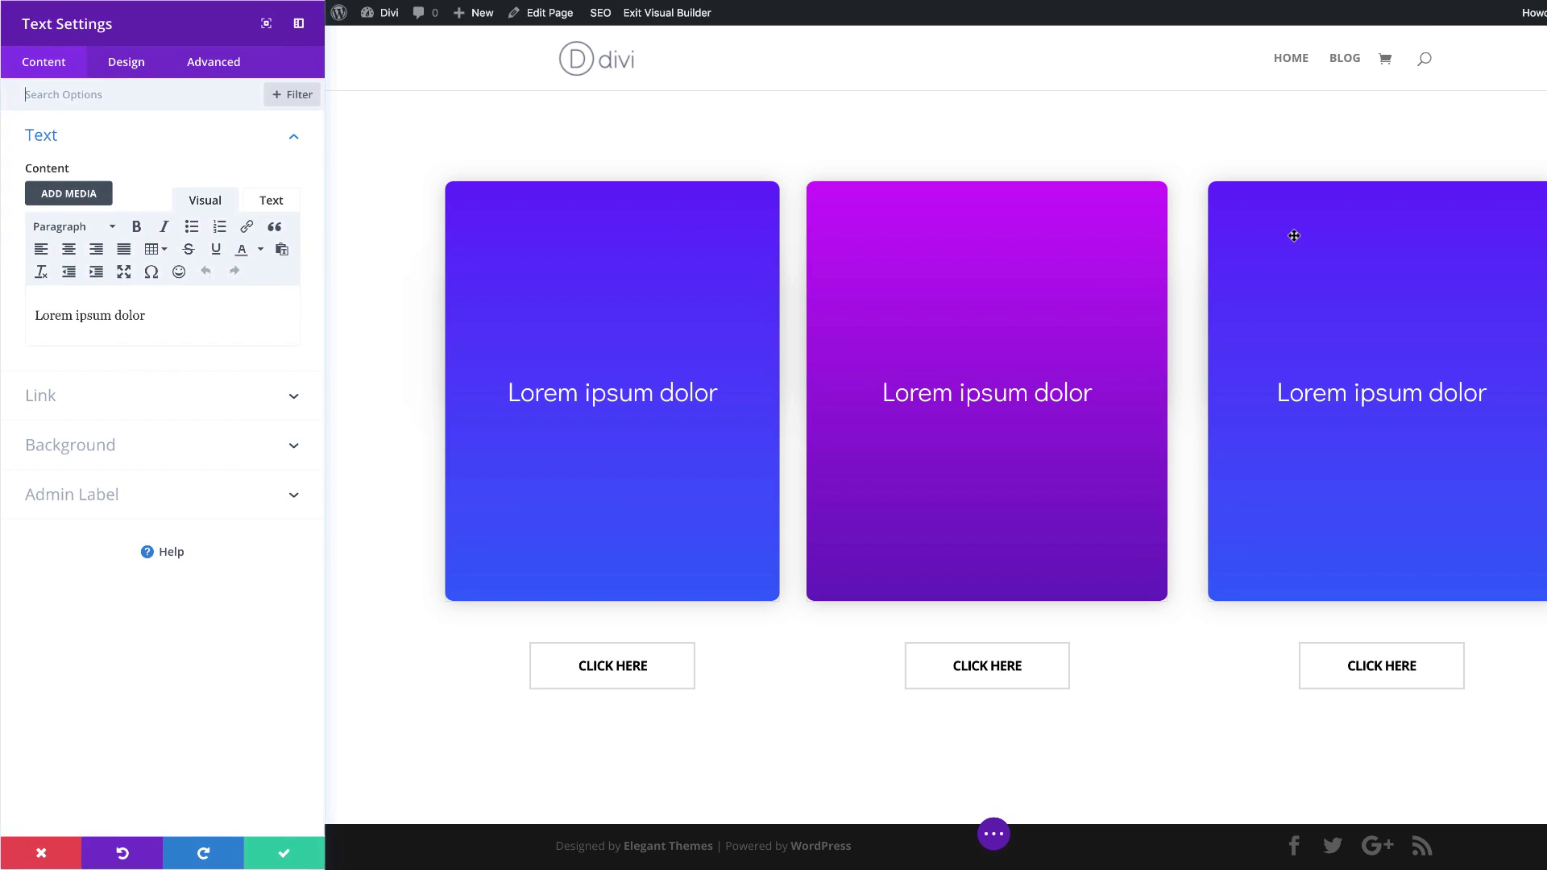
pyautogui.click(69, 450)
pyautogui.click(36, 377)
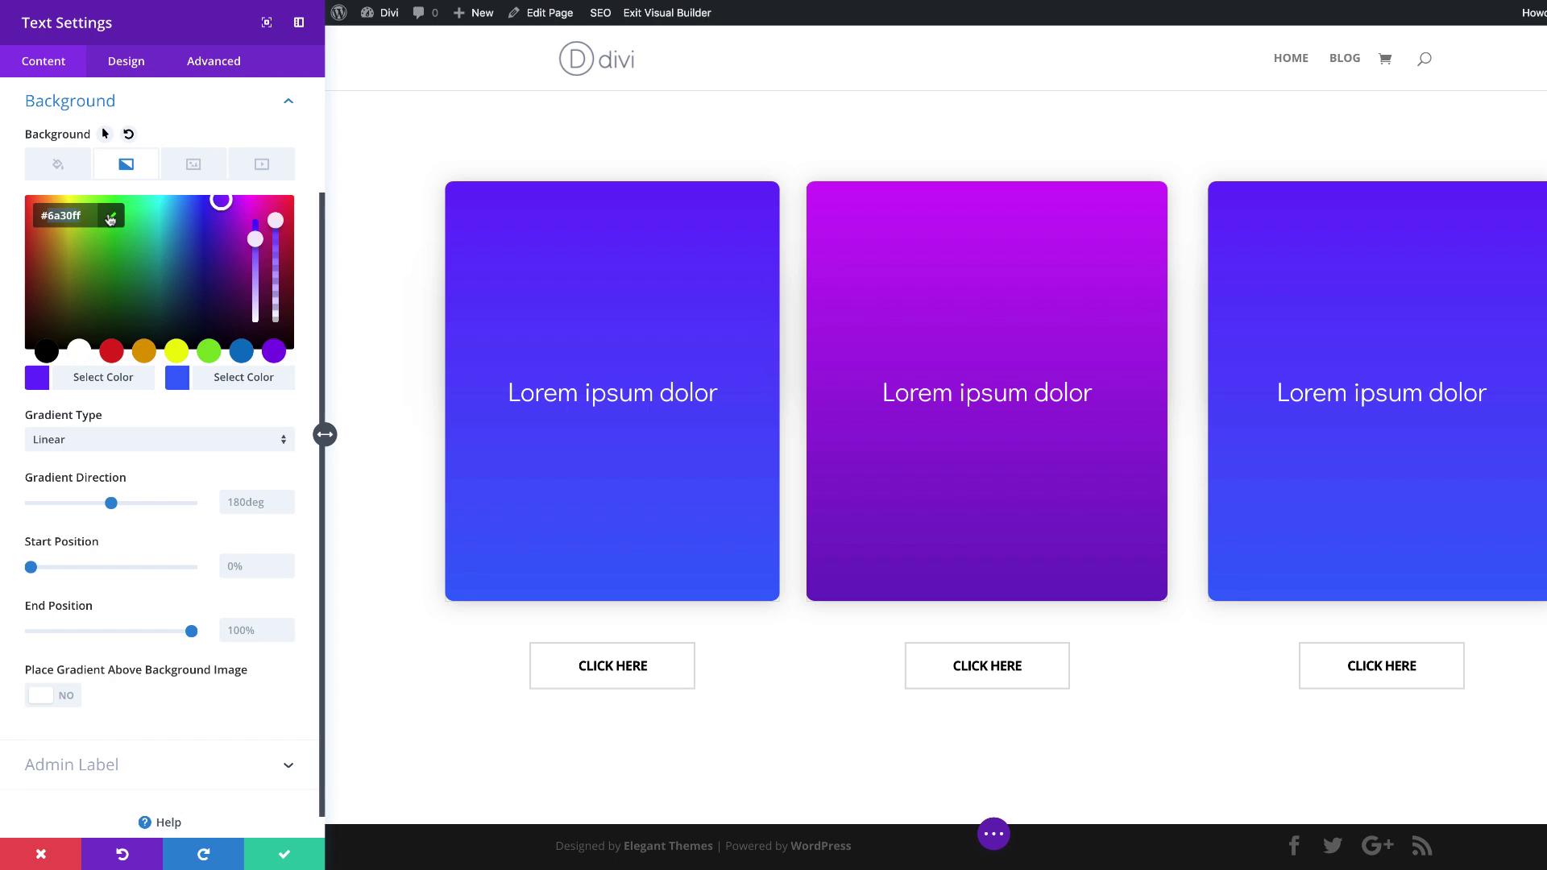
pyautogui.click(110, 217)
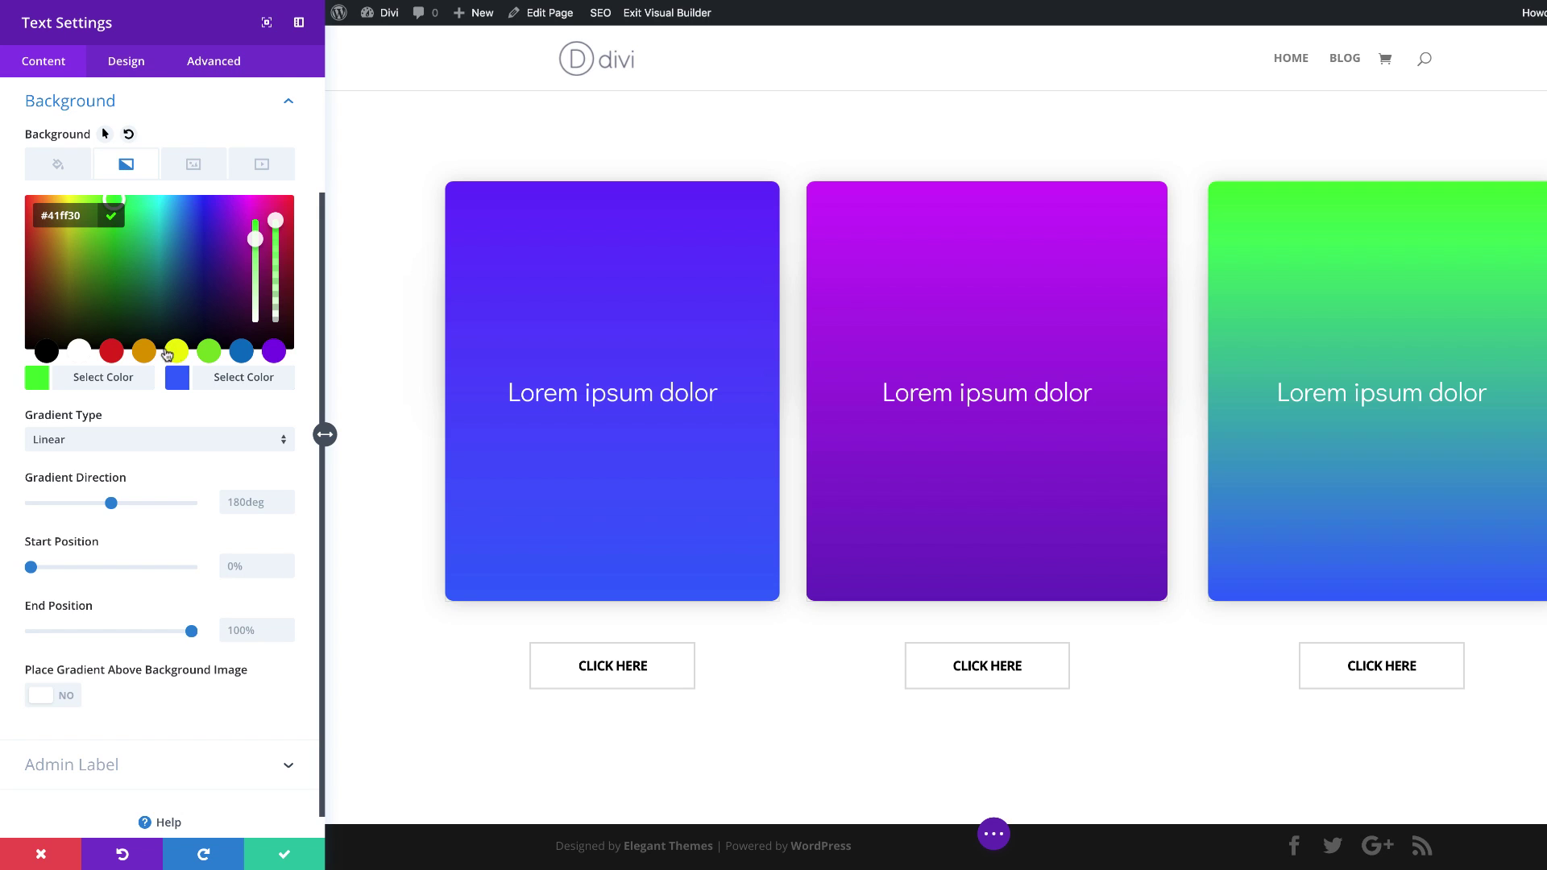
pyautogui.click(178, 379)
pyautogui.click(87, 215)
pyautogui.write('#15668e')
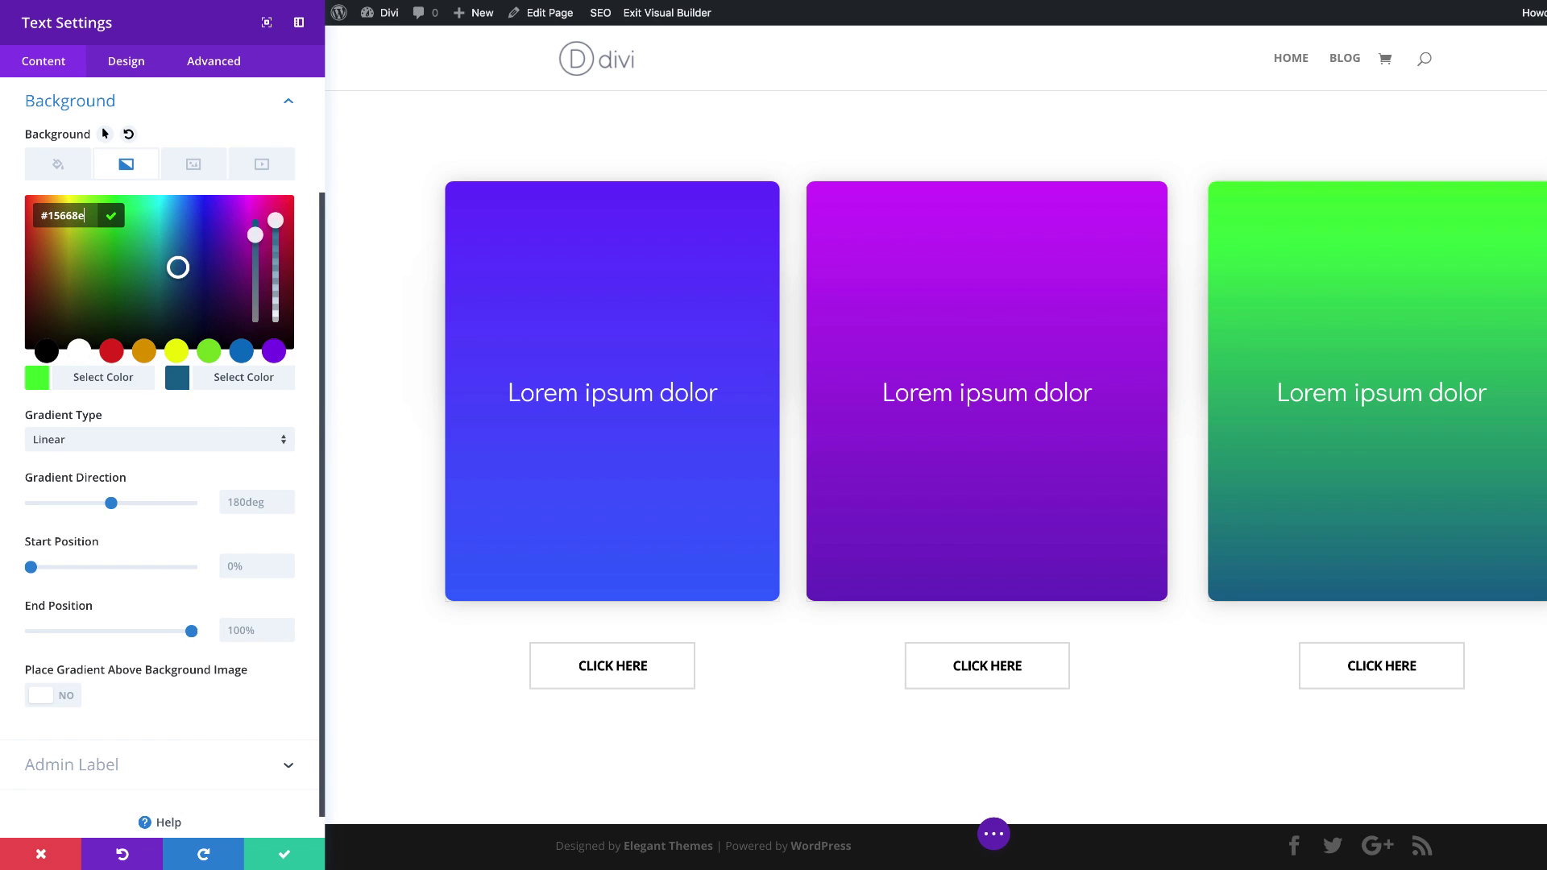
# Set the third column module's gradient direction to 124deg and save the module.
pyautogui.click(245, 502)
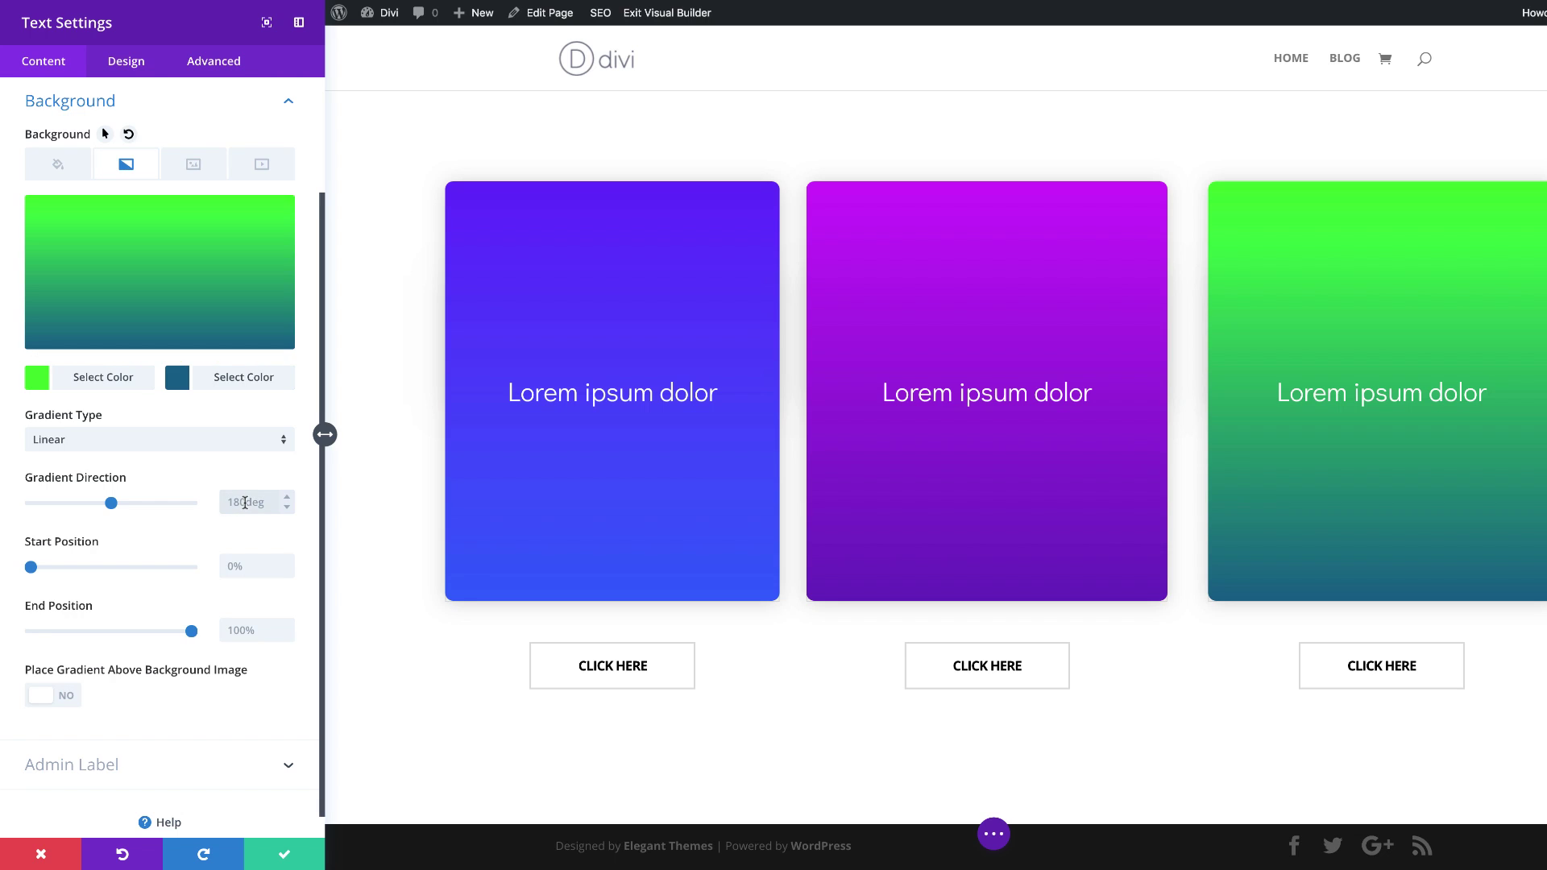
pyautogui.write('124deg')
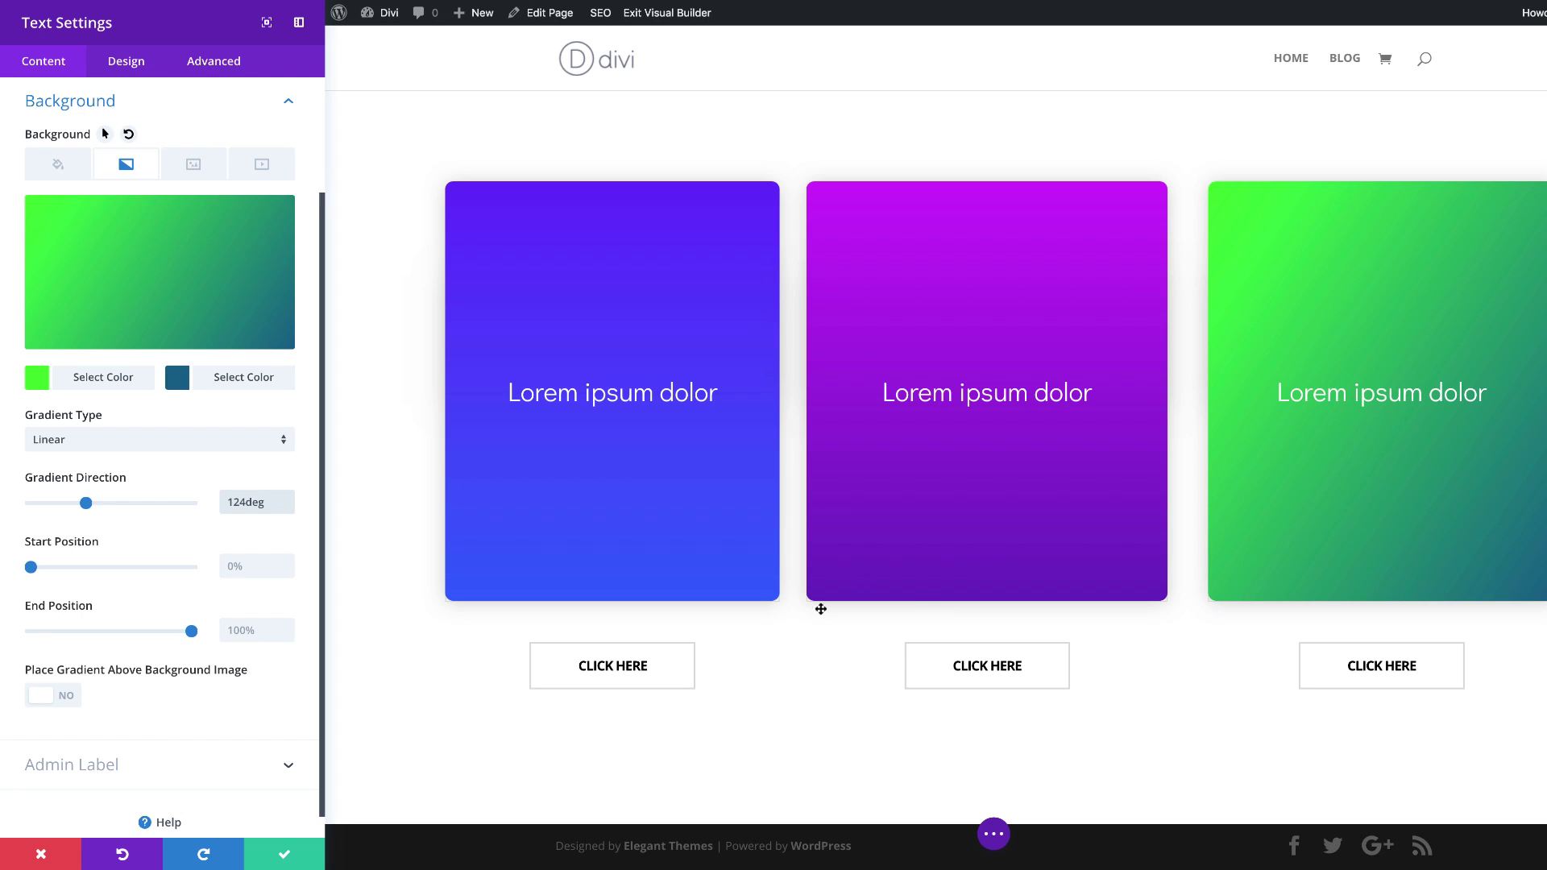
pyautogui.click(284, 859)
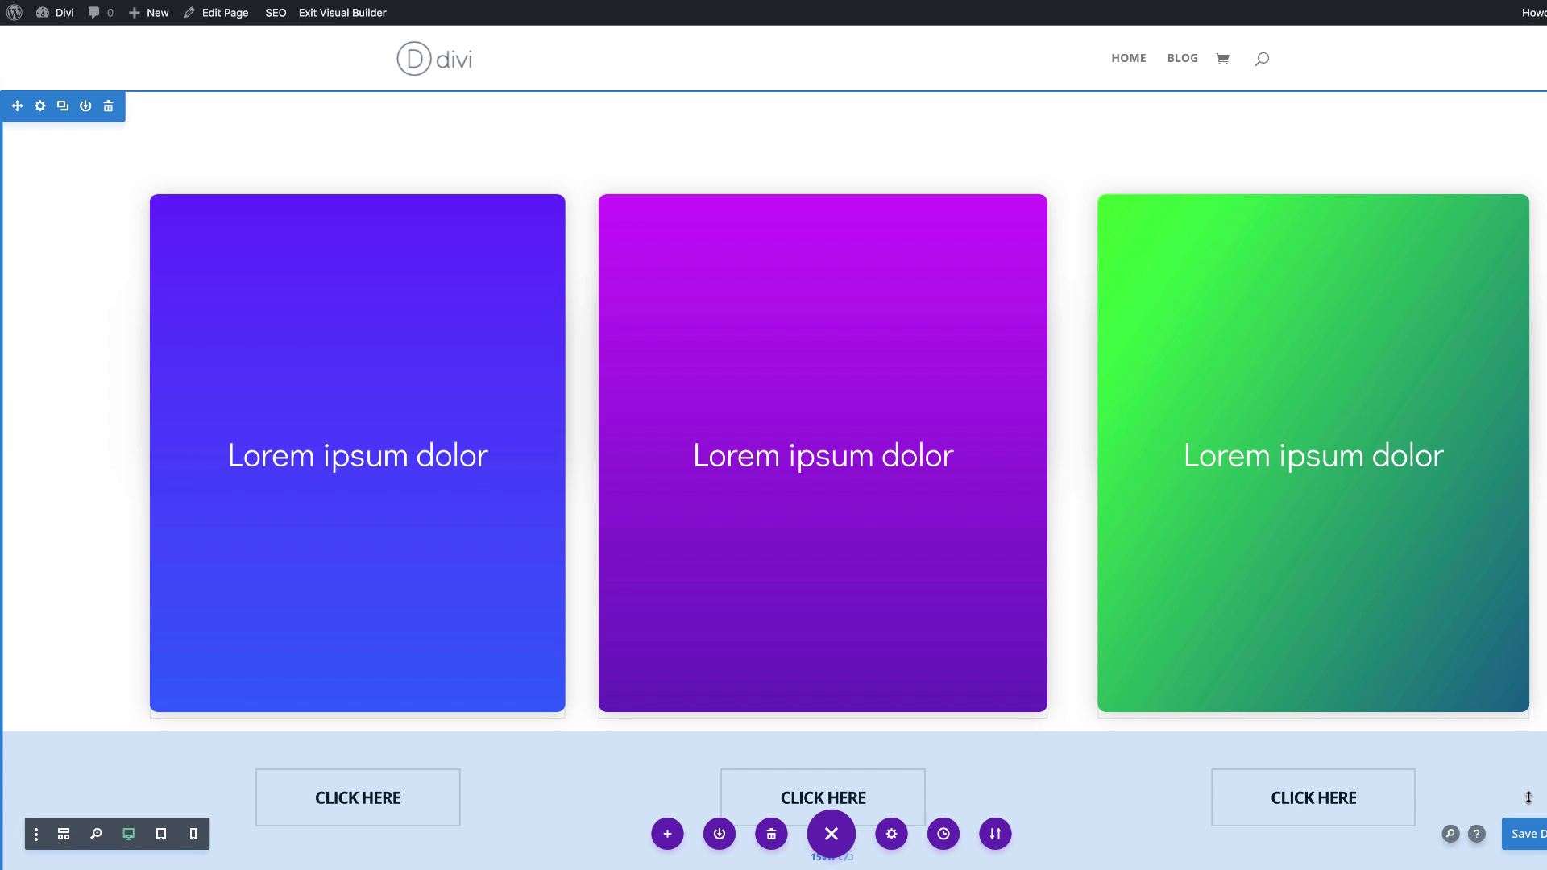
# Exit the Visual Builder and check the hover reveal of the first column's content on the live page.
pyautogui.click(336, 15)
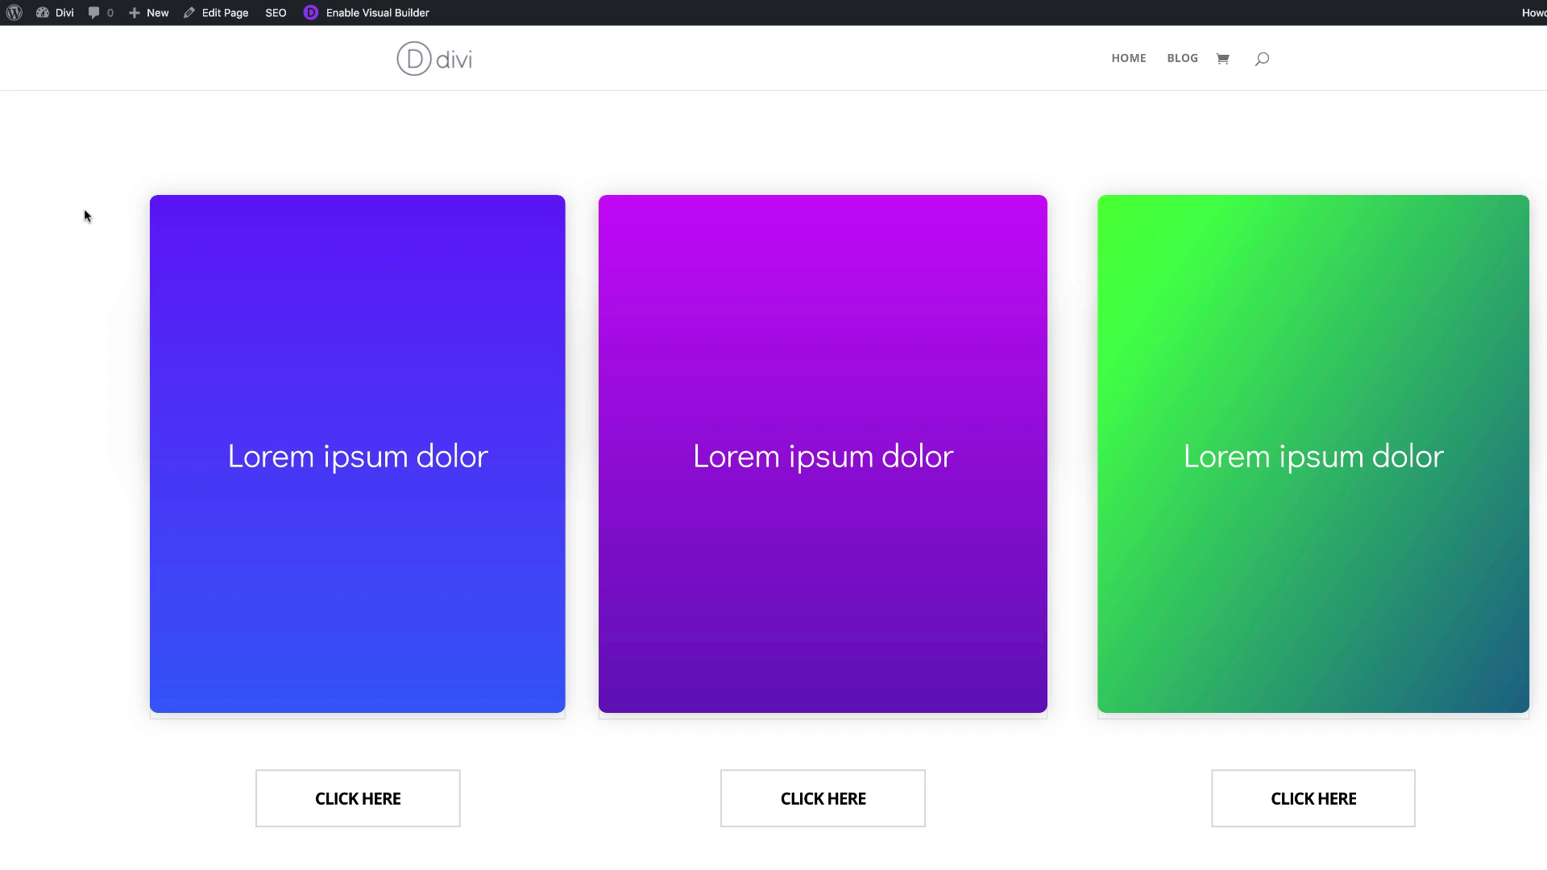
pyautogui.moveTo(395, 363)
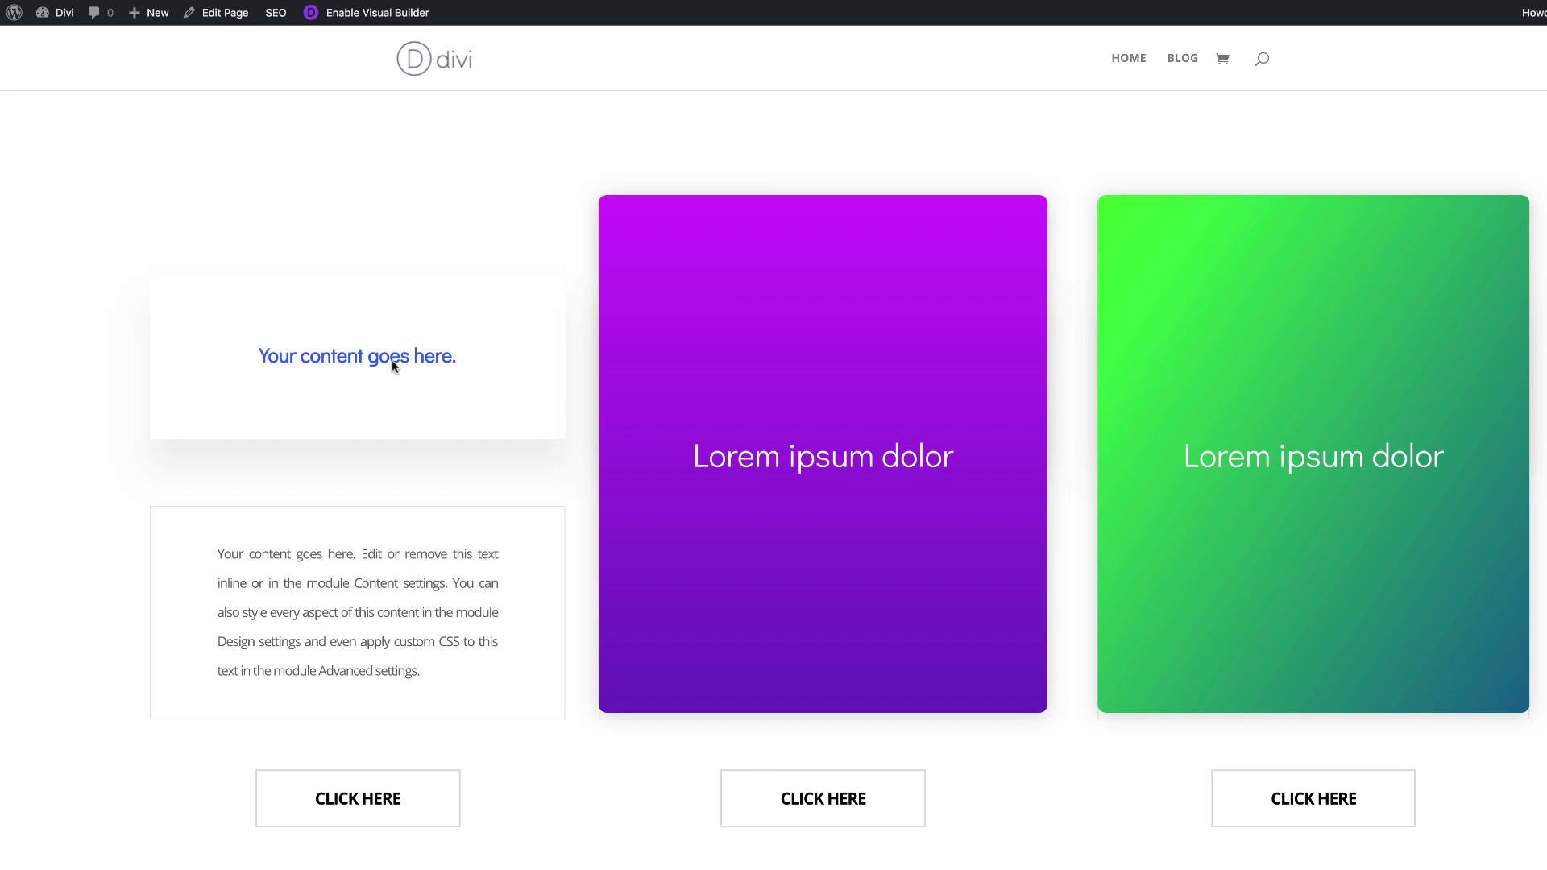